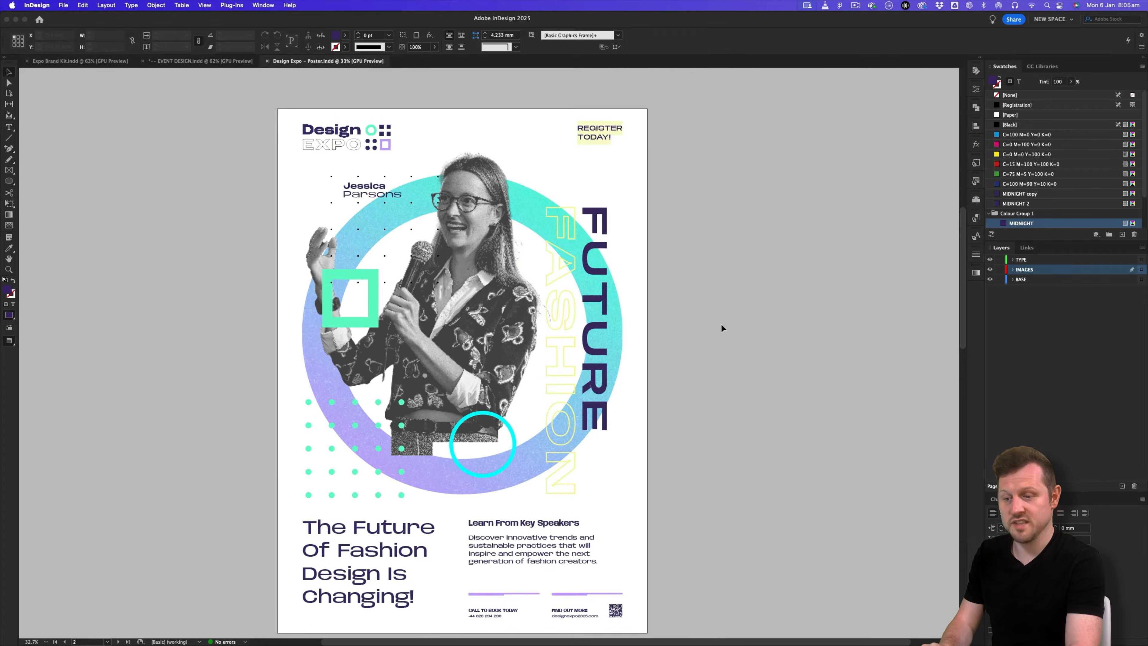
- Look through all four pages of the Design Expo poster document with the page thumbnails displayed
scroll(721, 325, "down", 12)
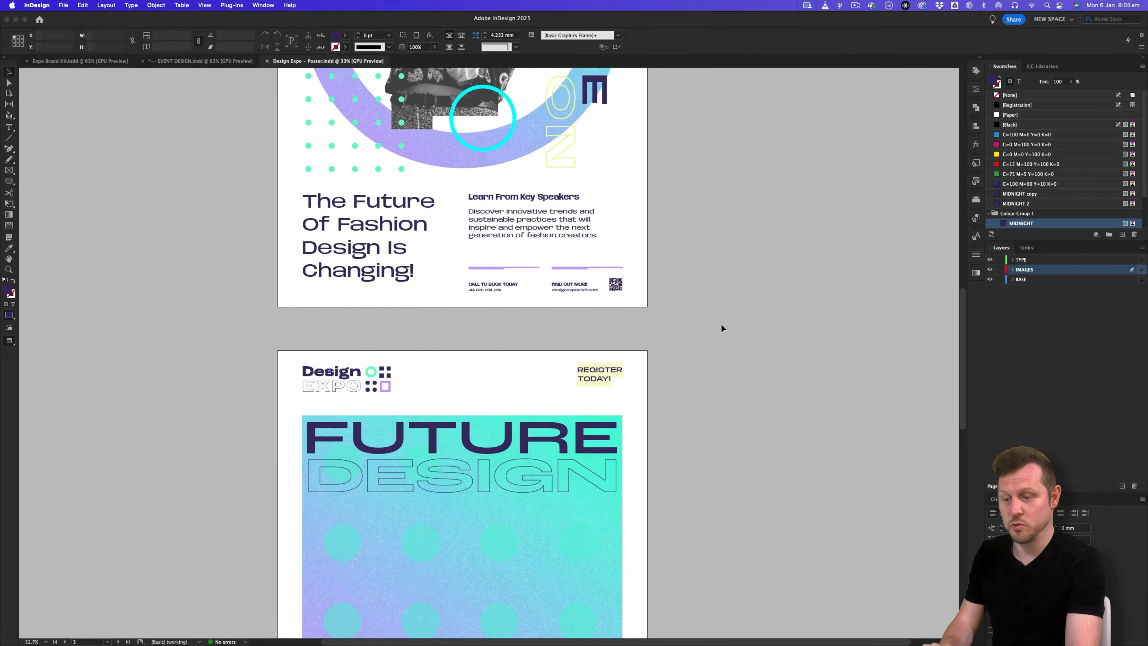
scroll(721, 324, "up", 20)
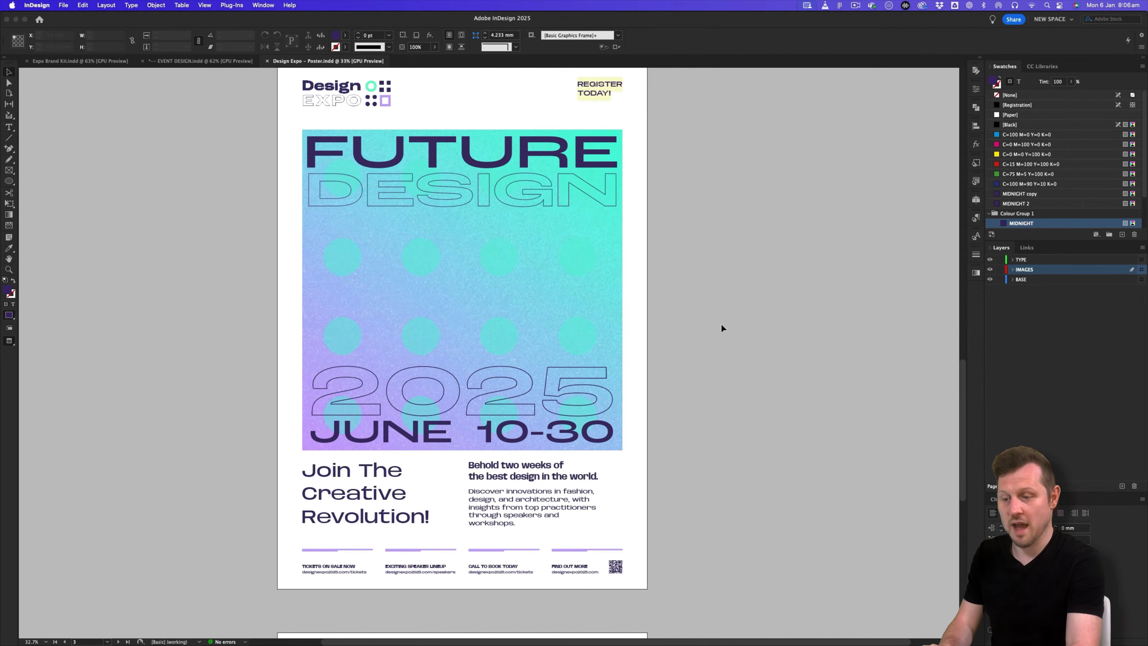
key("super+0")
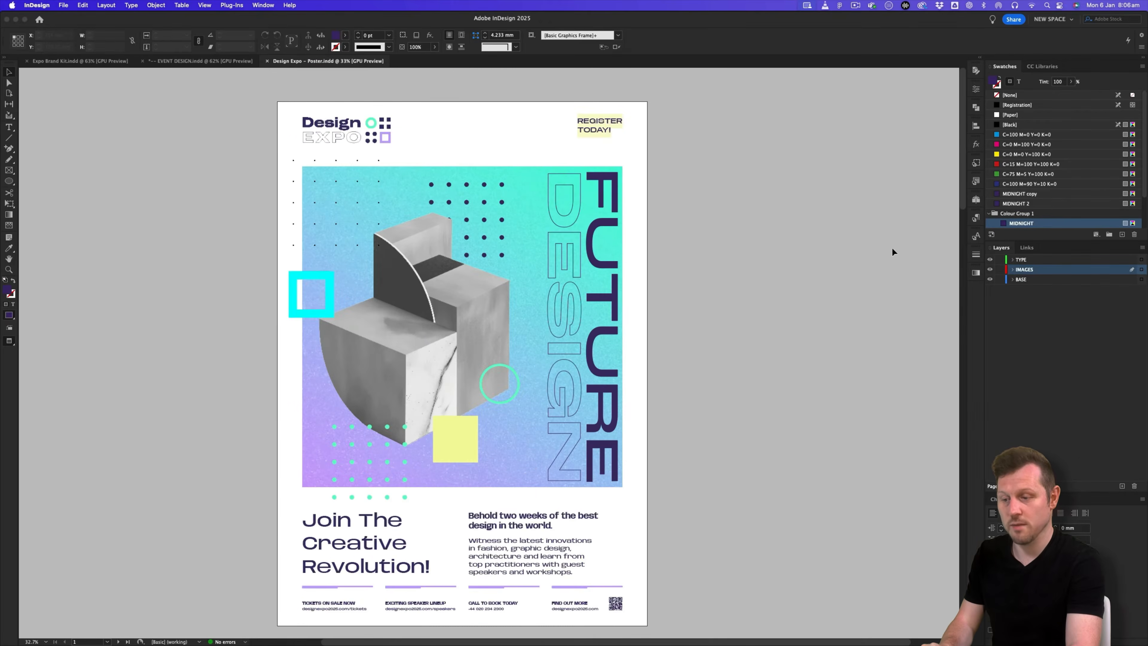
left_click(975, 199)
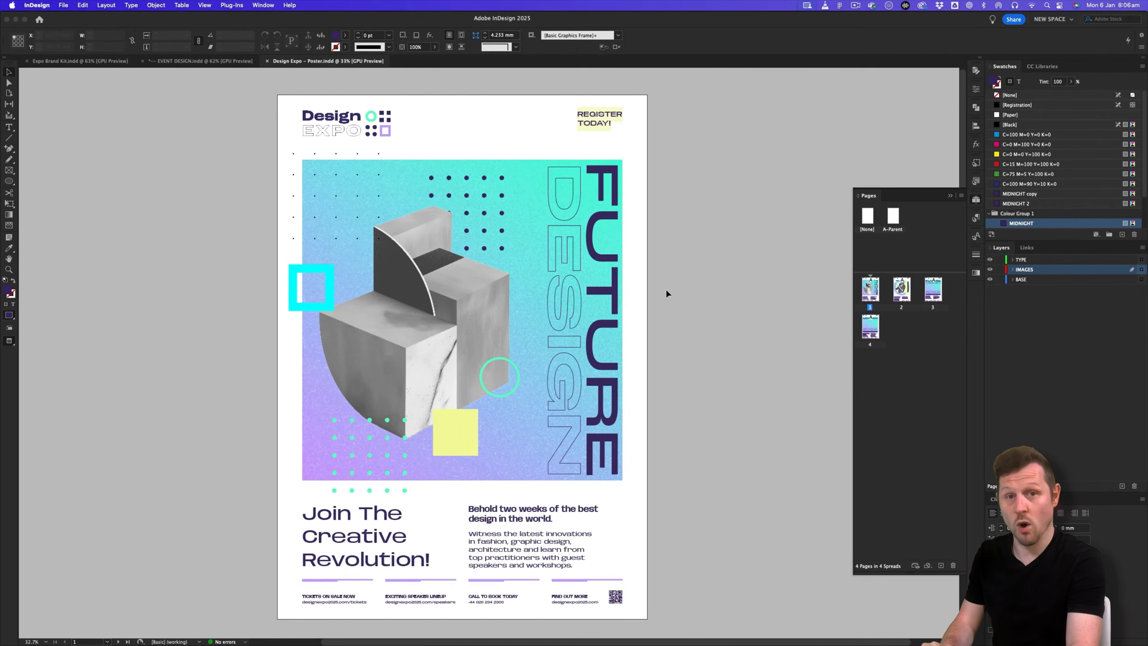
scroll(667, 289, "down", 1)
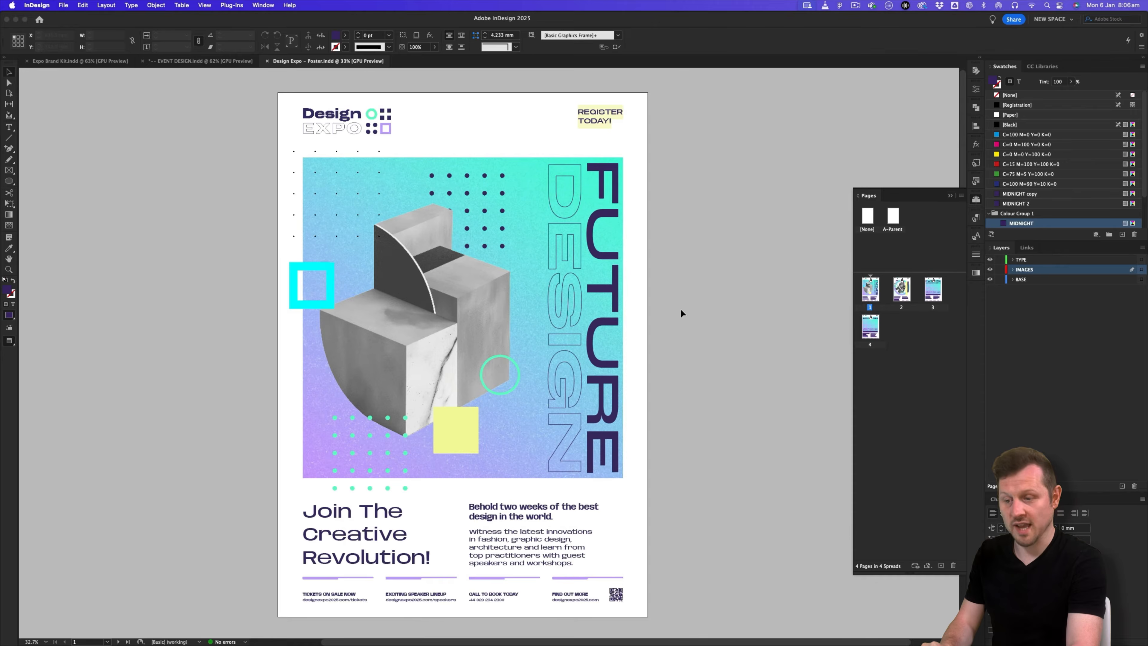
scroll(681, 310, "down", 10)
scroll(681, 313, "down", 5)
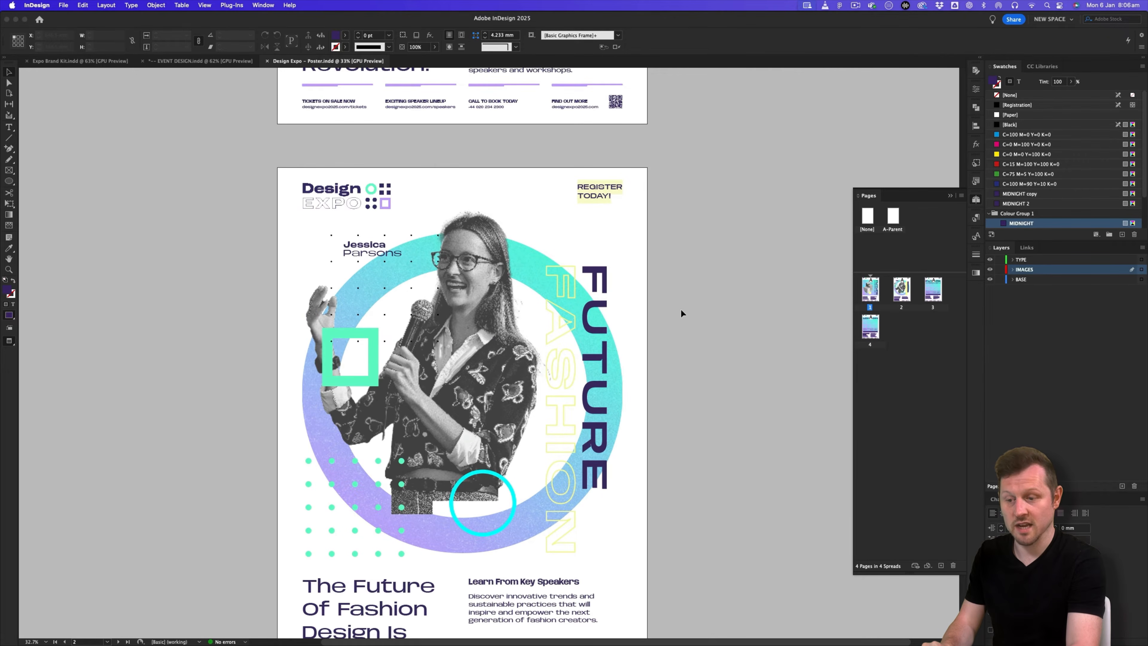
scroll(645, 304, "down", 2)
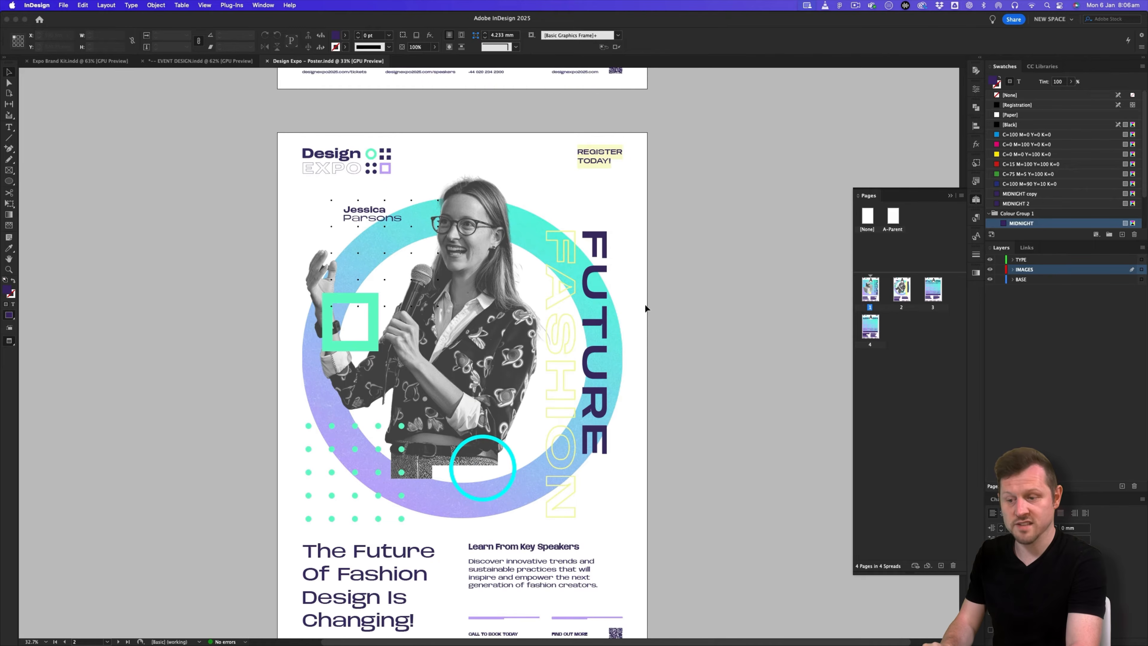
scroll(645, 305, "down", 1)
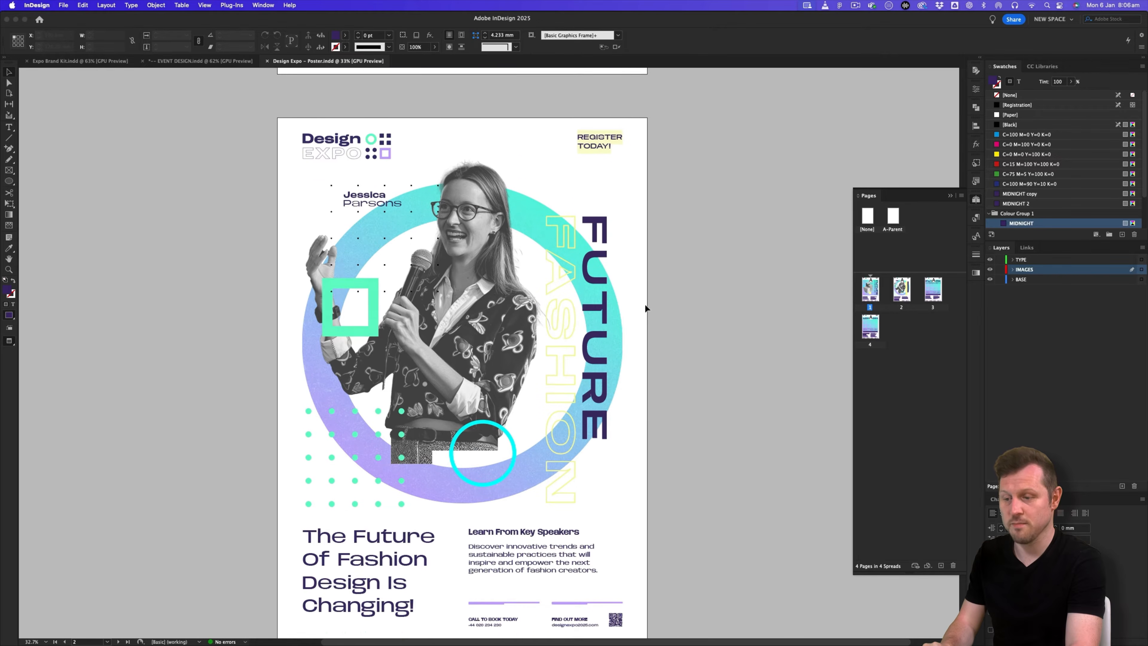
scroll(646, 305, "up", 7)
scroll(645, 305, "down", 15)
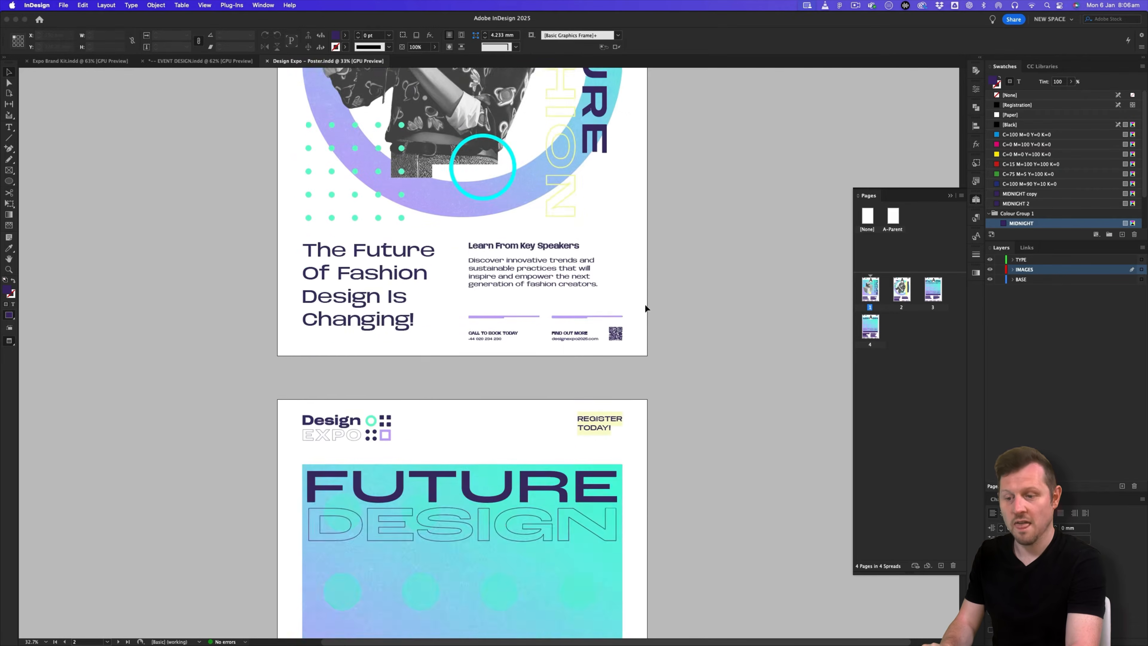
scroll(645, 305, "down", 12)
scroll(644, 305, "up", 20)
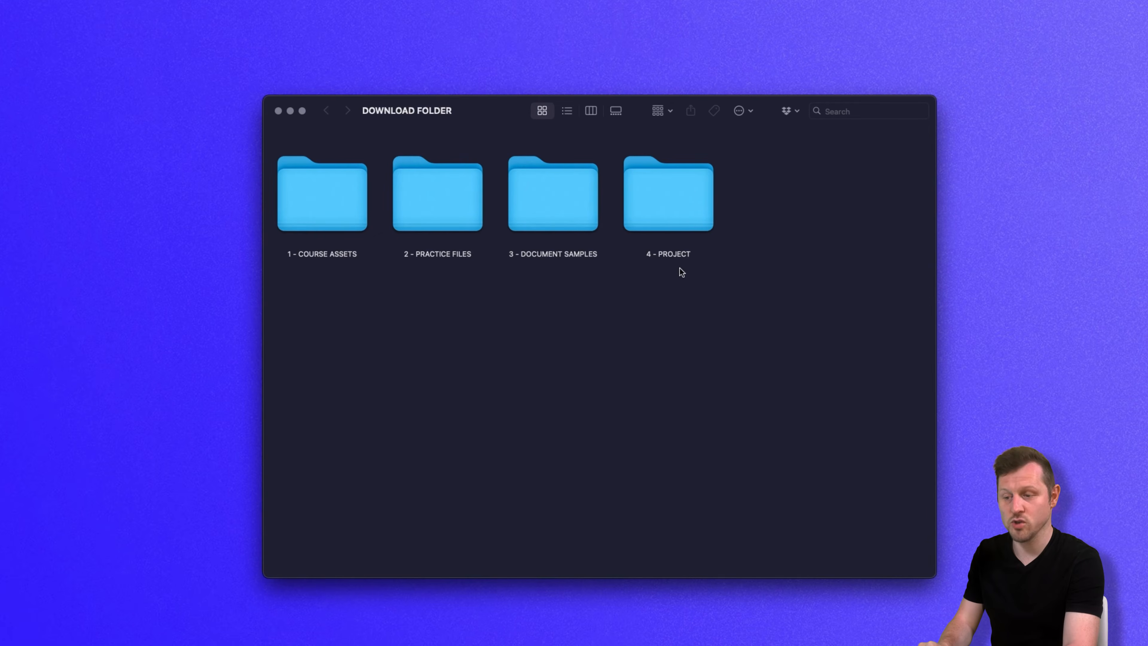
- Switch to the download folder and open the EVENT DESIGN document from 4 - PROJECT, DESIGN EXPO, 2 - EVENT PUBLICATION DESIGN
double_click(672, 206)
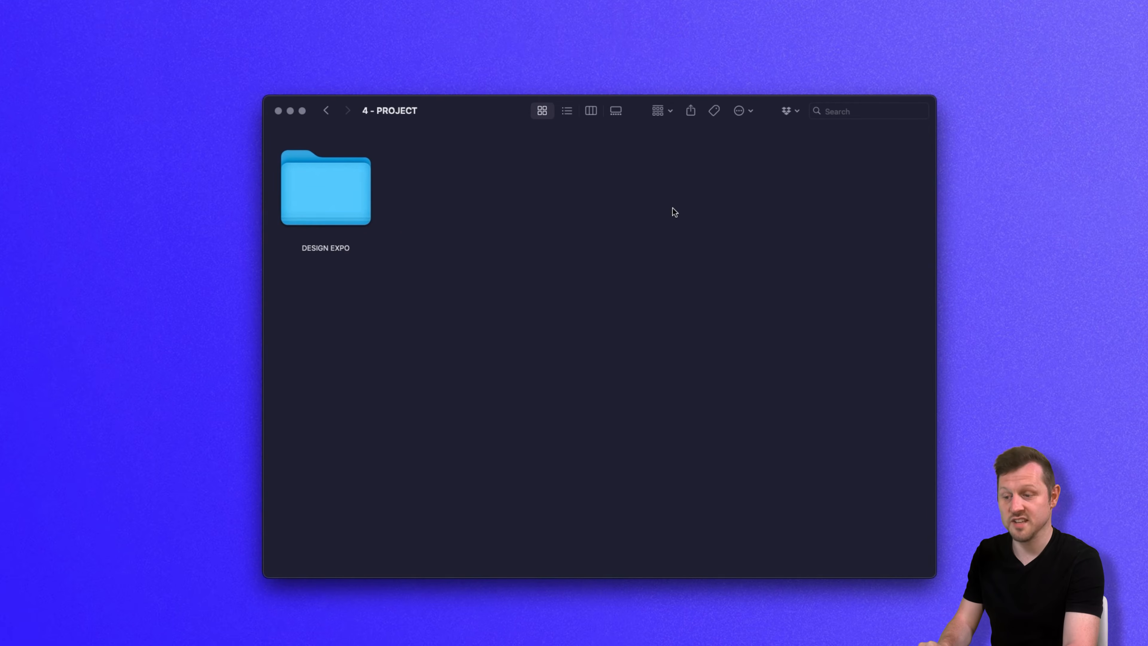
double_click(346, 202)
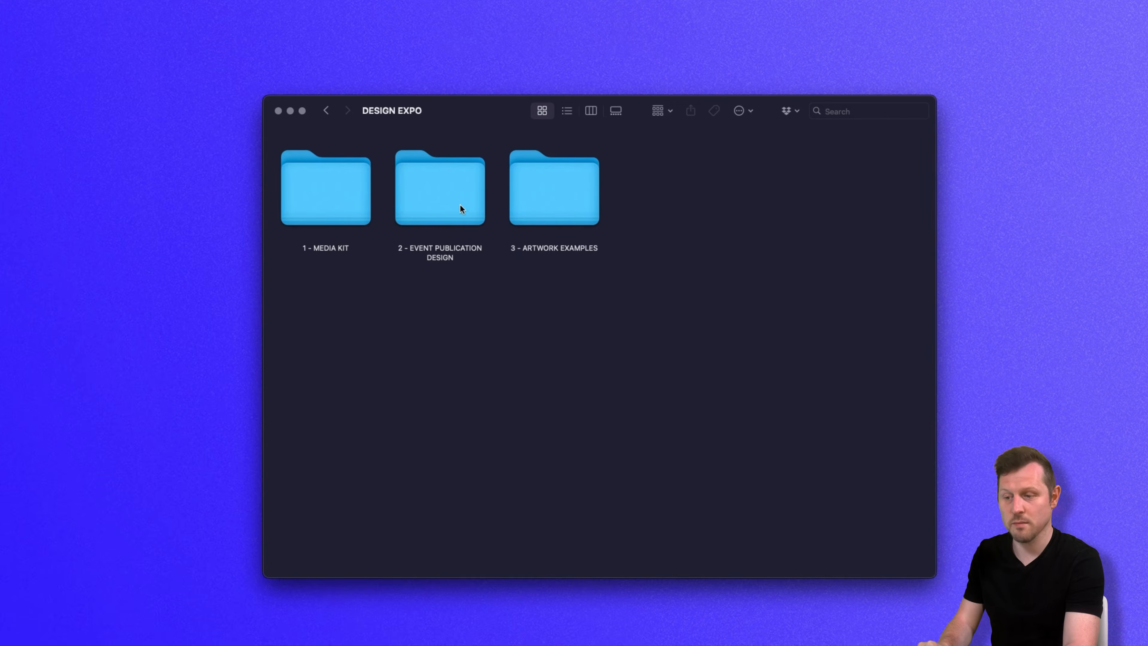
double_click(449, 200)
double_click(343, 203)
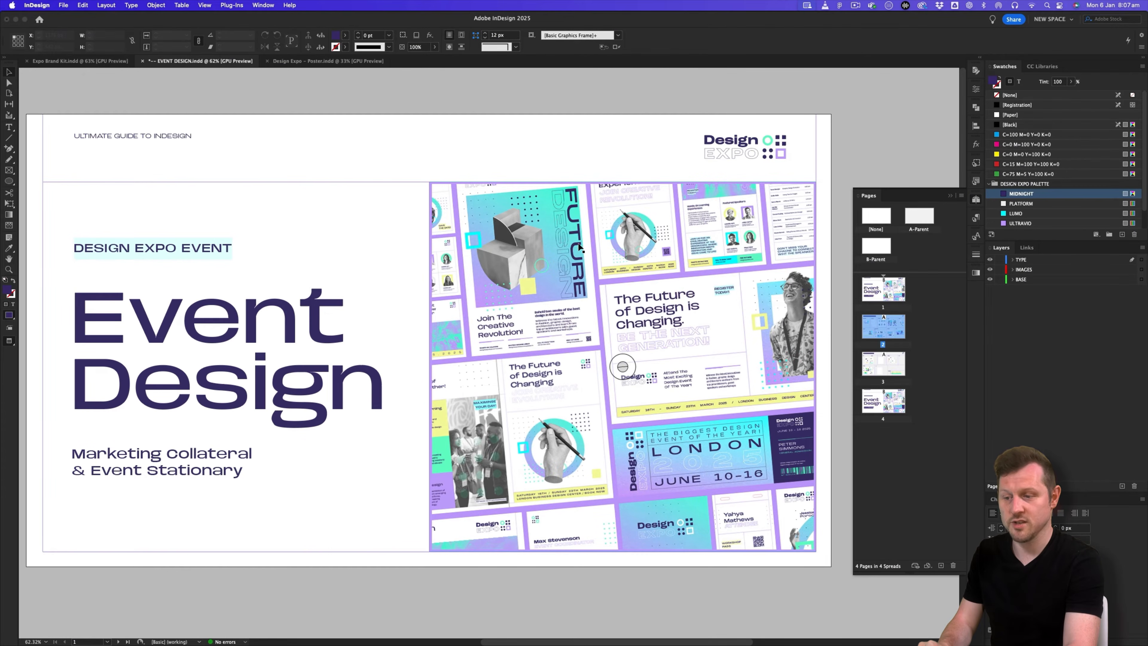
- On the Marketing Collateral page, select the Future Design poster, show its link information and open its source document
scroll(580, 247, "down", 10)
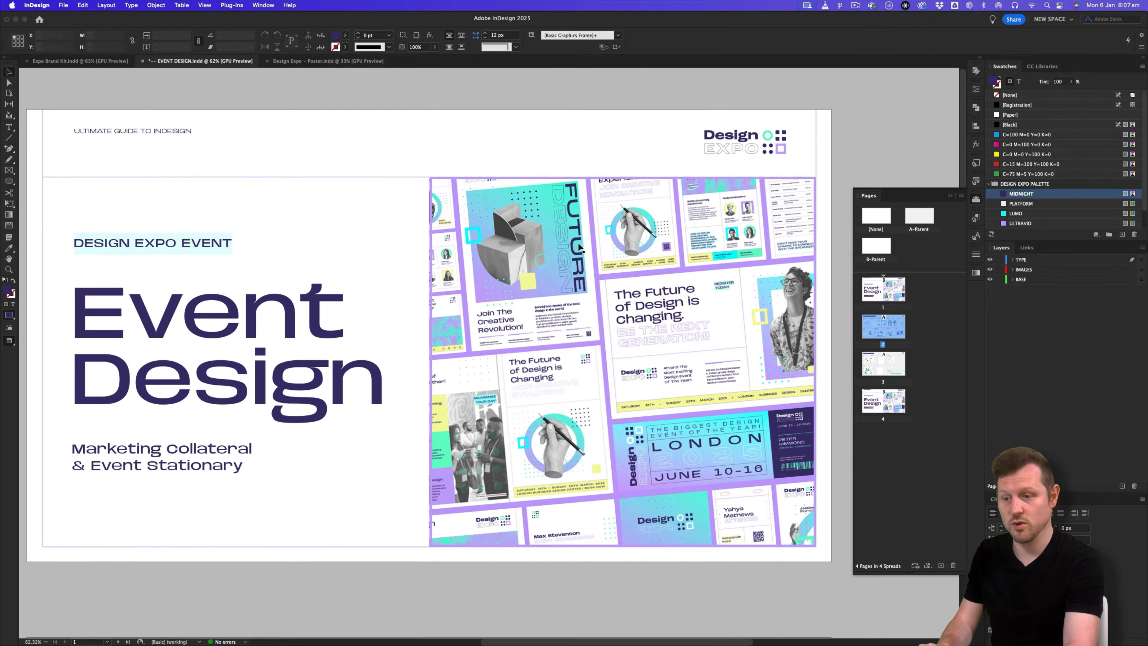
scroll(580, 247, "down", 3)
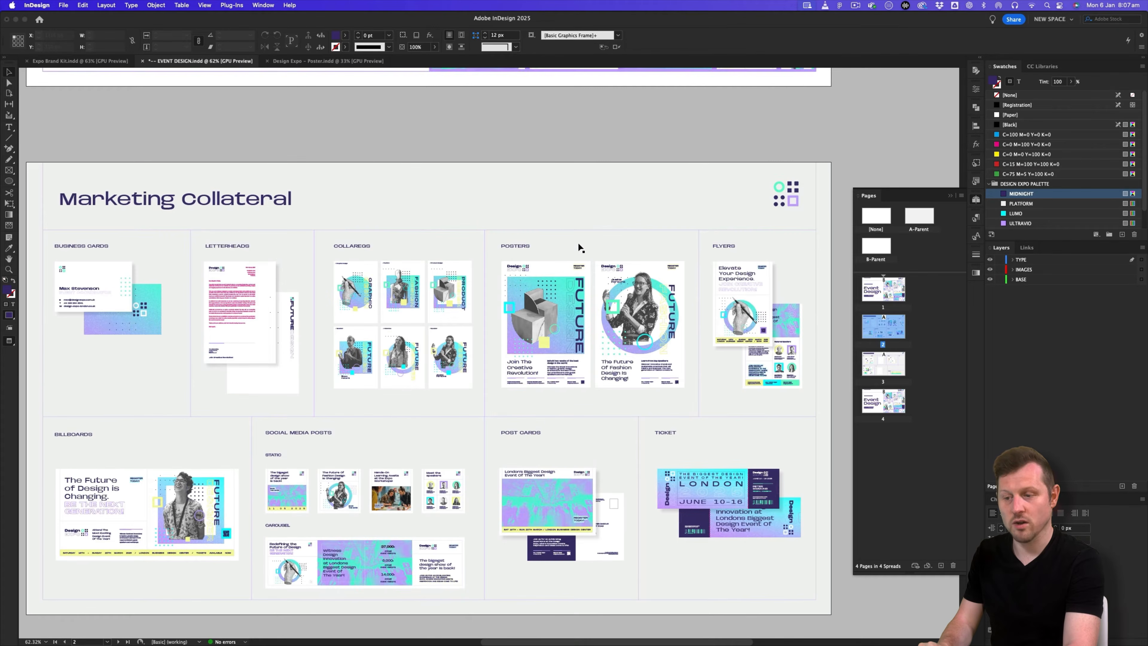
scroll(590, 332, "down", 1)
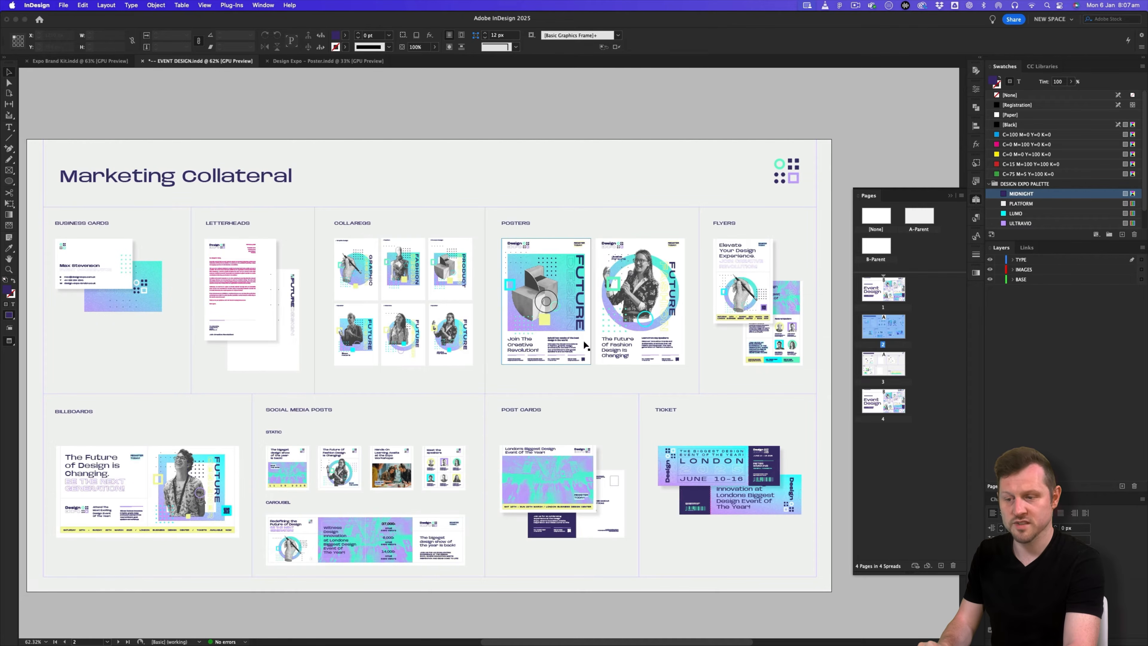
left_click(562, 268)
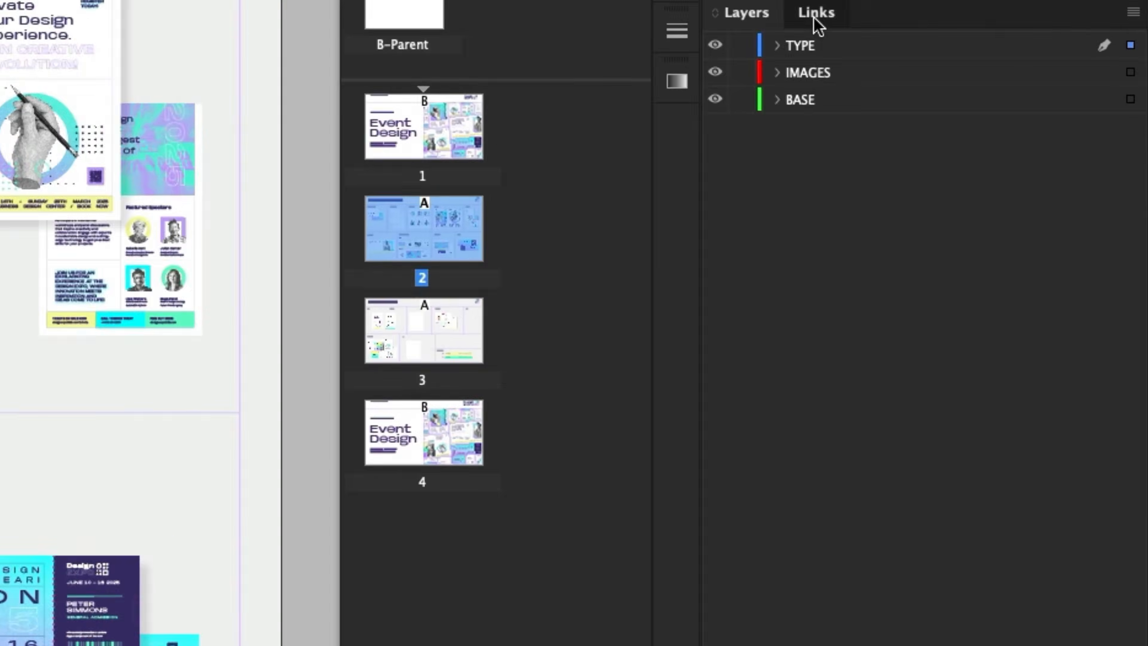
left_click(816, 14)
left_click(1111, 534)
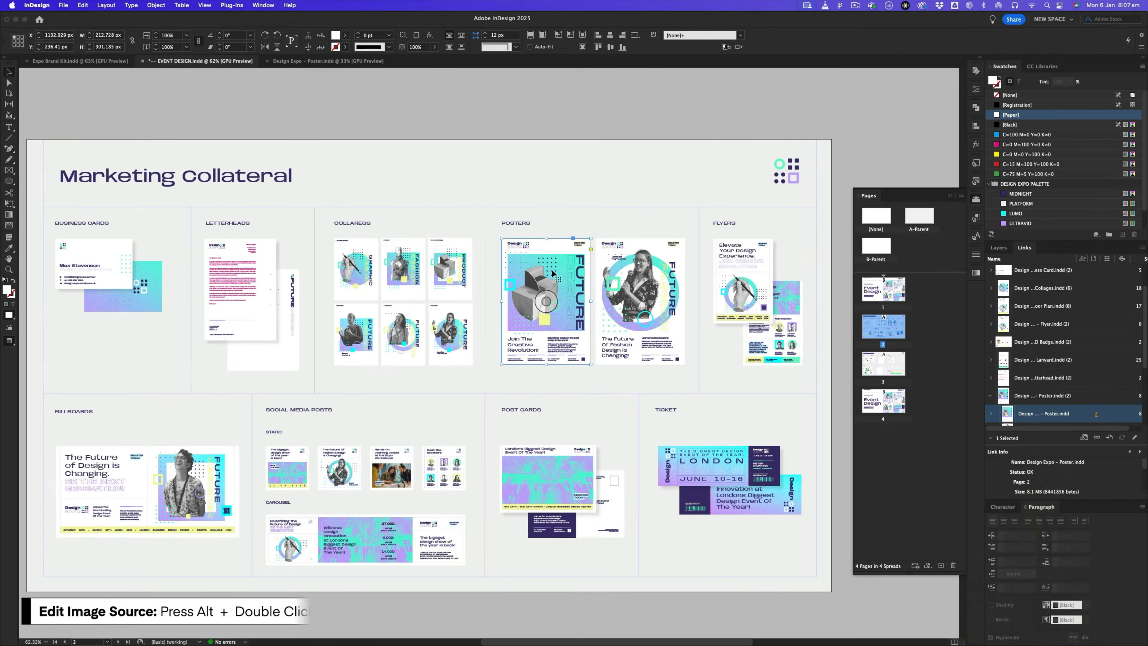
double_click(557, 269, "alt")
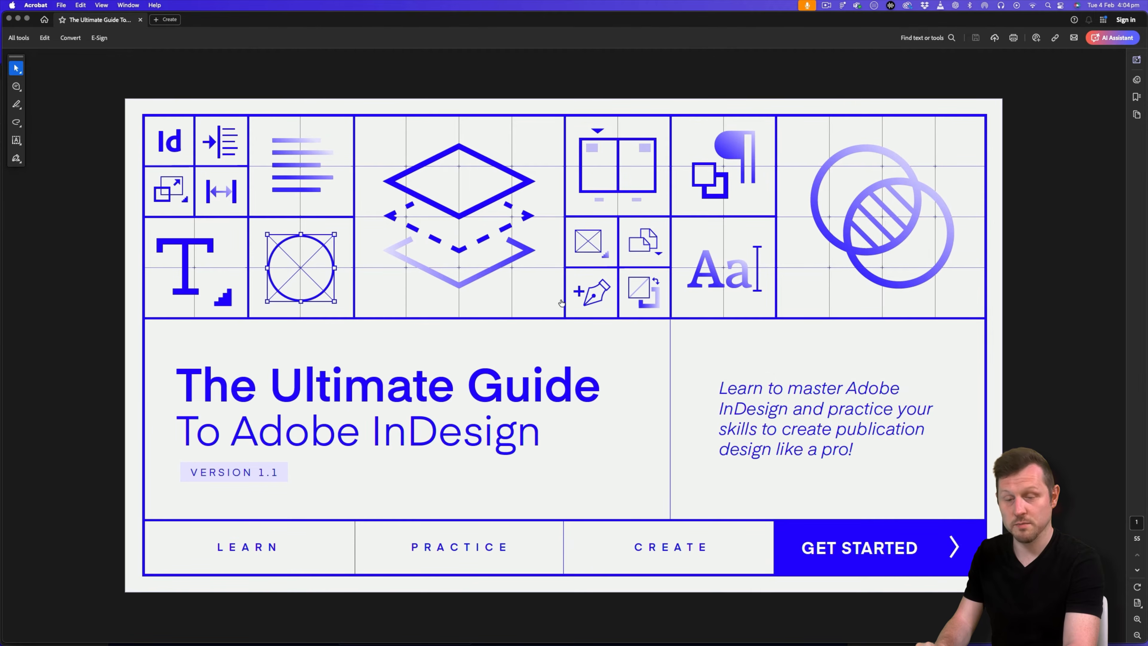
- Switch to the course guide PDF in Acrobat, go to the Before You Begin page and follow Download The Course Fonts
left_click(838, 536)
left_click(460, 243)
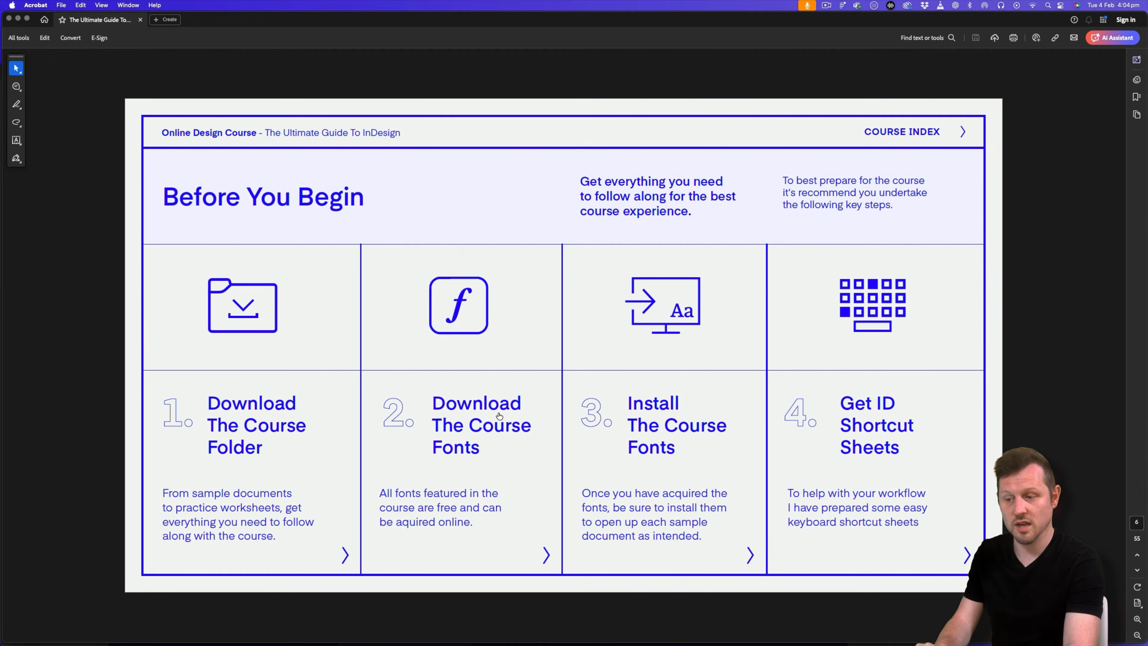
left_click(465, 428)
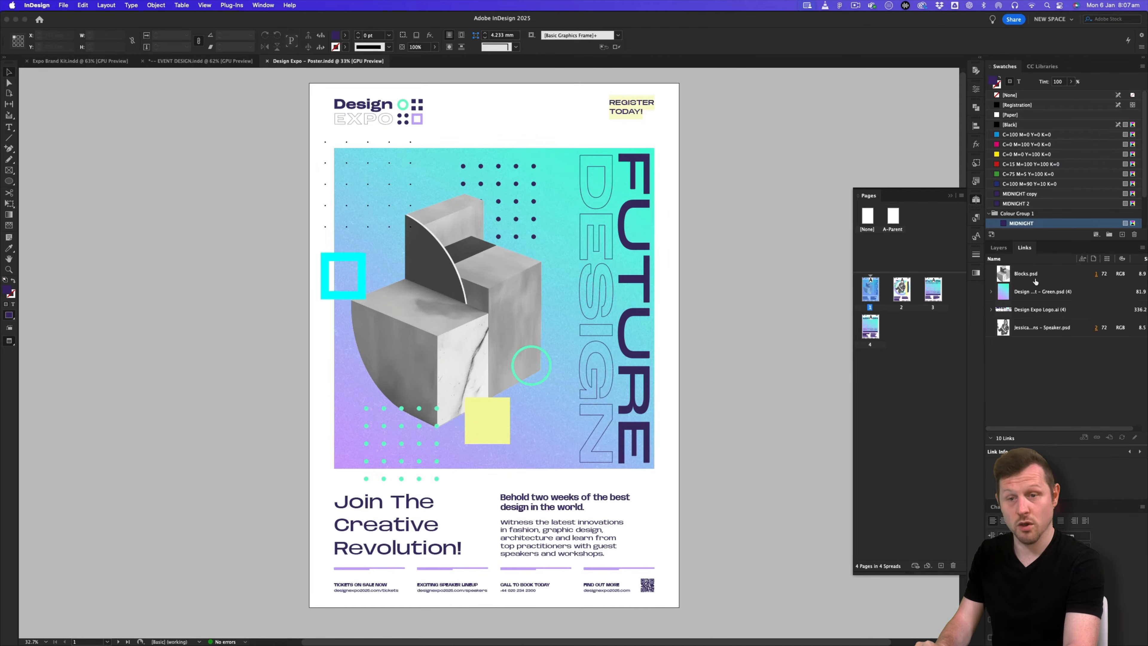
- Back in the InDesign poster document, display the layer list and show the guides, baseline grid and frame edges
left_click(997, 249)
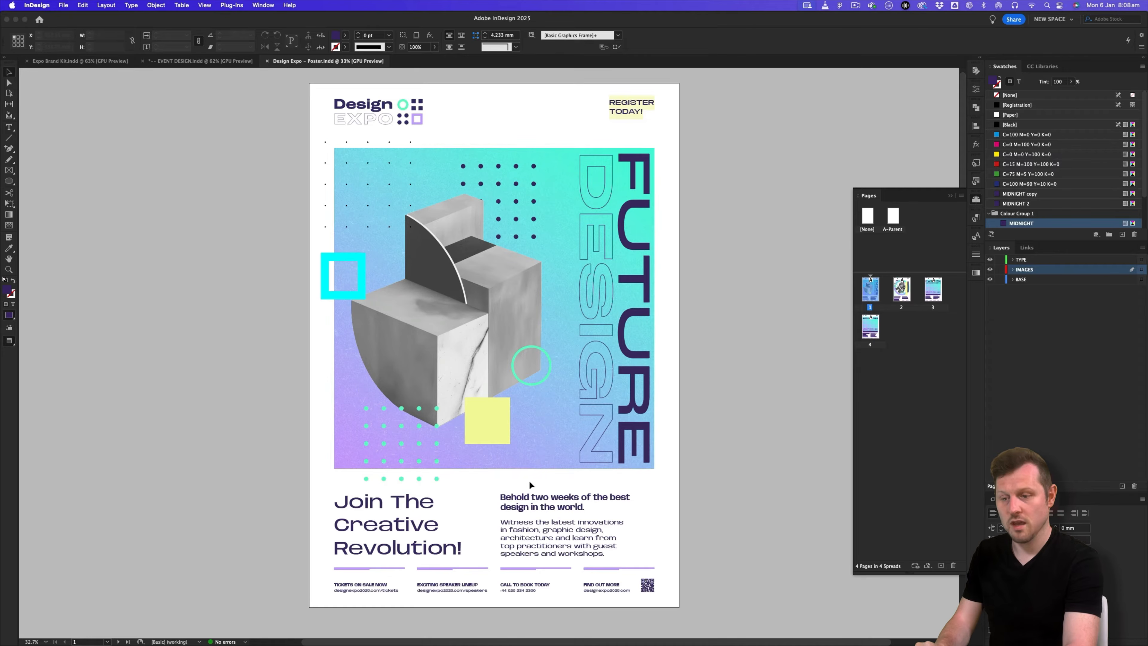
key("w")
key("w")
key("w")
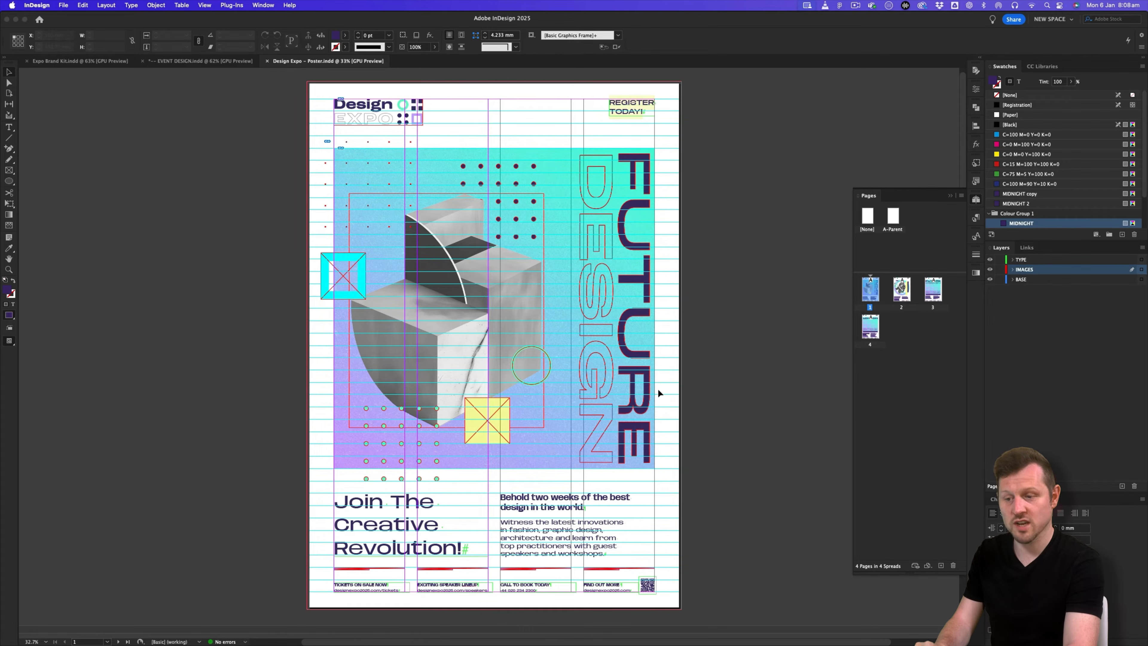
scroll(659, 393, "up", 1)
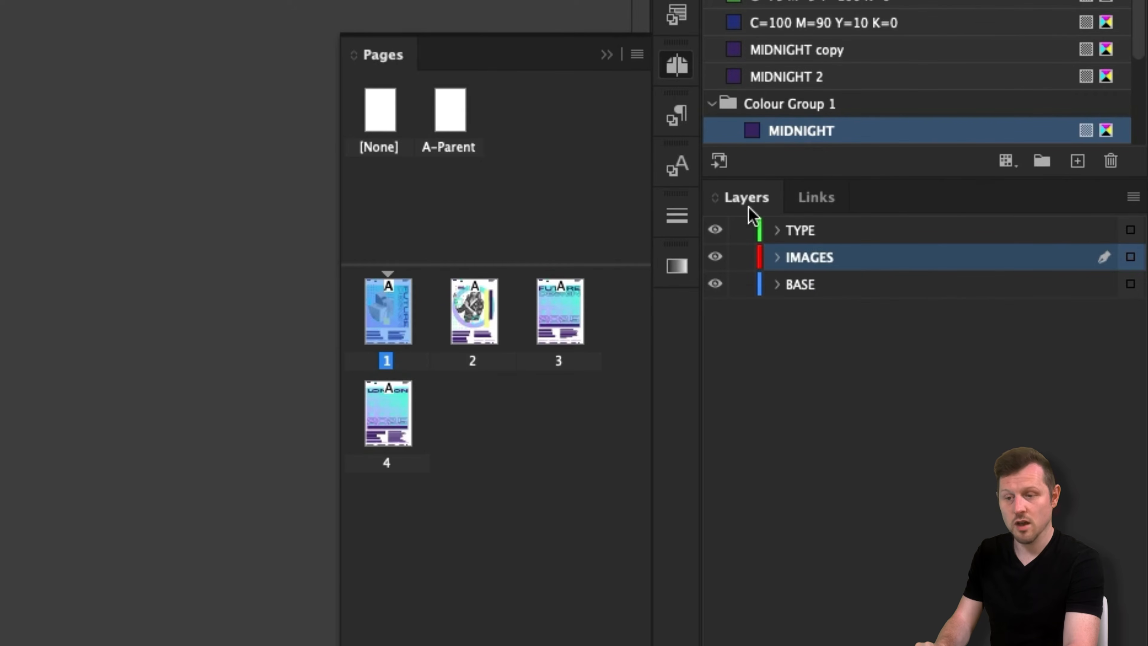
- Select the TYPE, IMAGES and BASE layers one after another to go over the document's layer structure
left_click(836, 232)
left_click(835, 258)
left_click(837, 284)
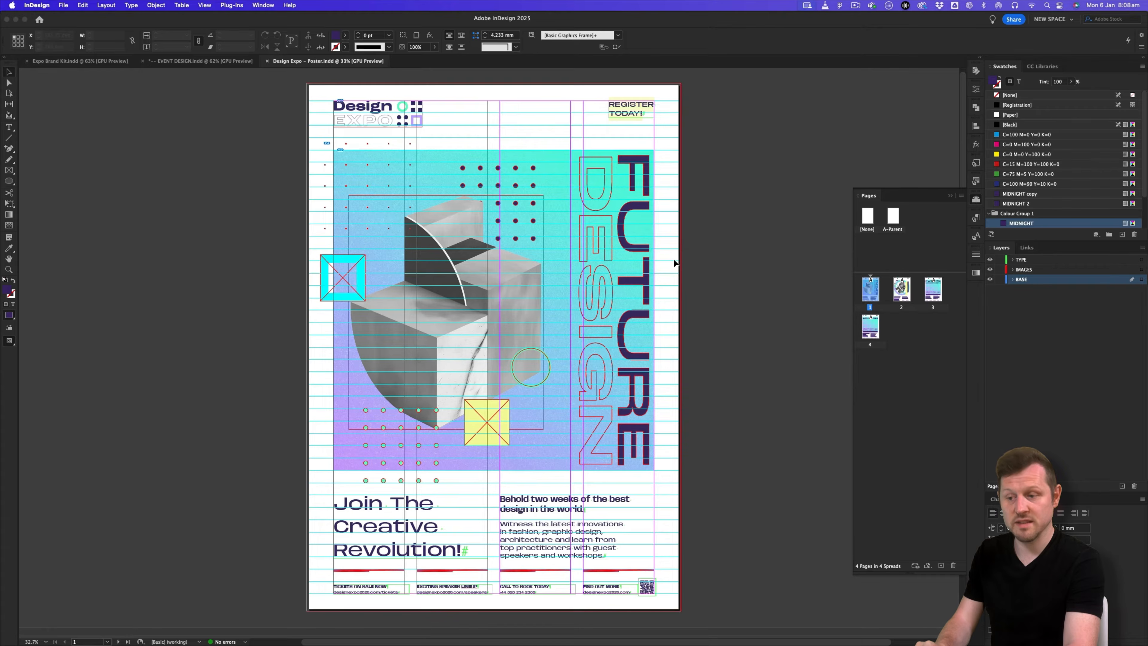
scroll(674, 263, "up", 1)
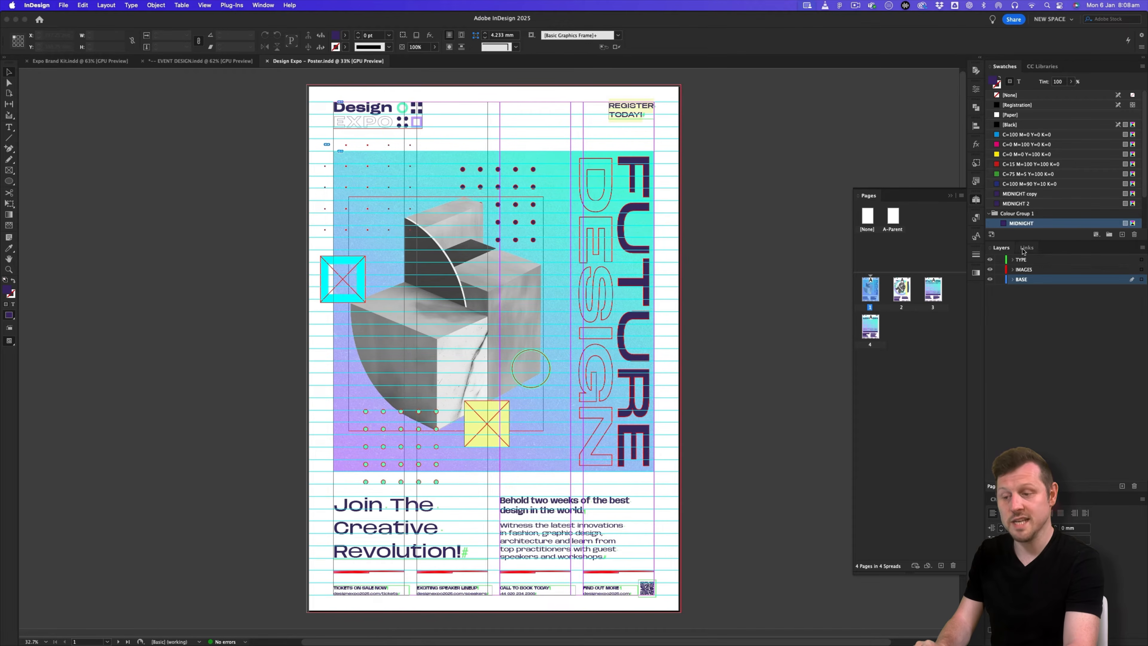
- Hide the TYPE, IMAGES and BASE layers one by one to inspect their contents, and show all three again
left_click(990, 260)
left_click(989, 269)
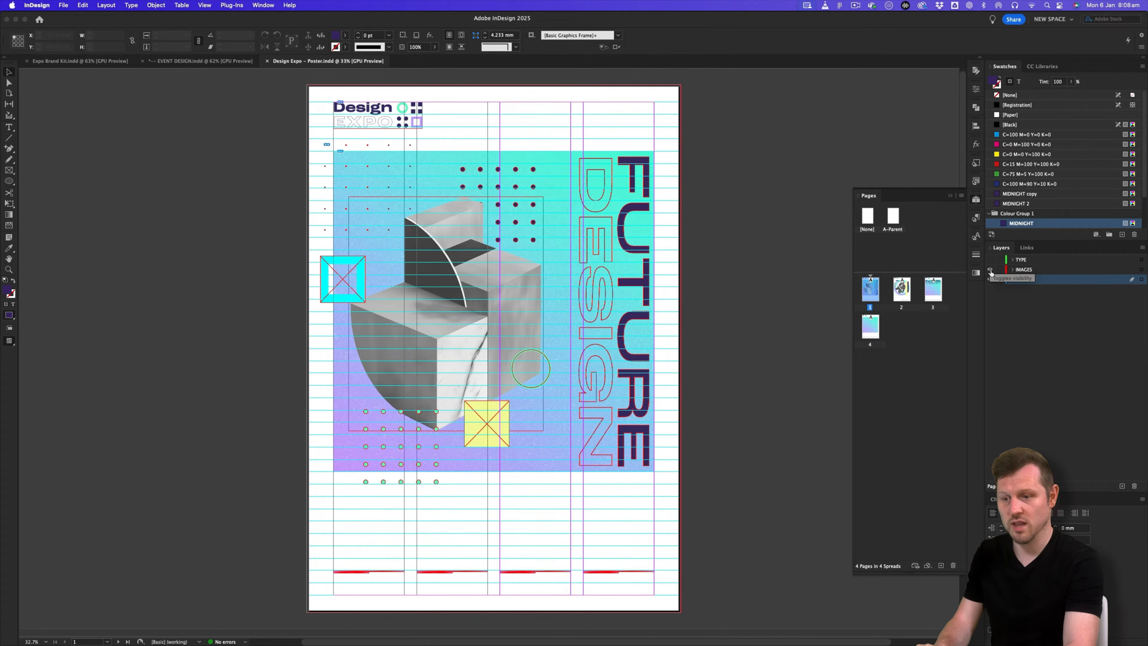
left_click(990, 279)
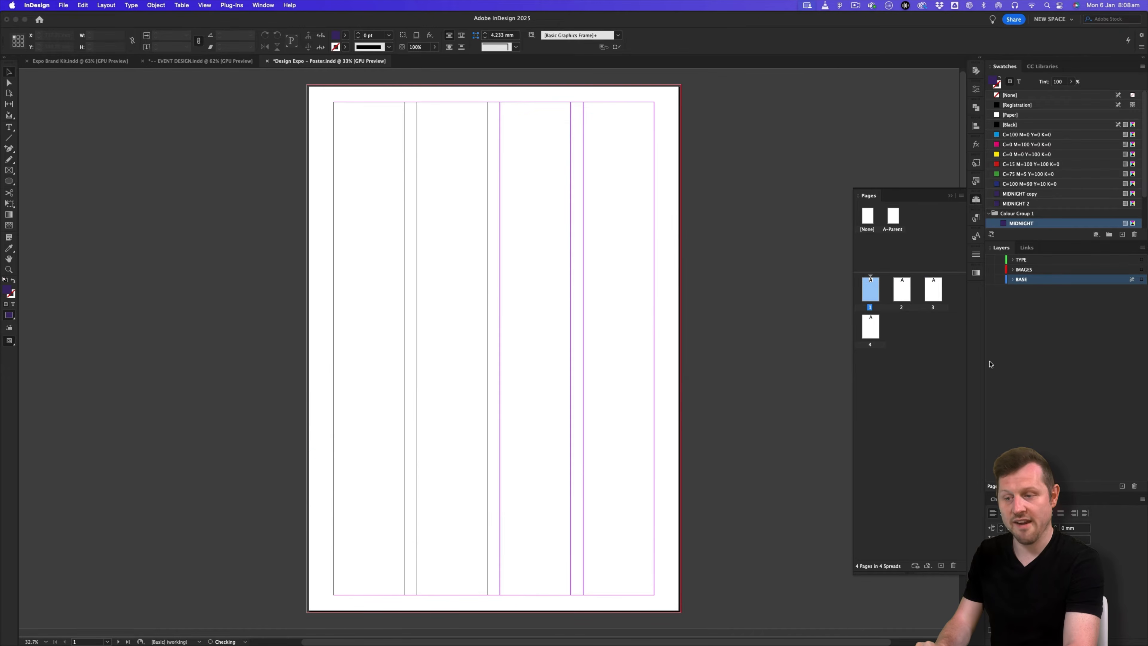
left_click(990, 279)
left_click(990, 270)
left_click(990, 260)
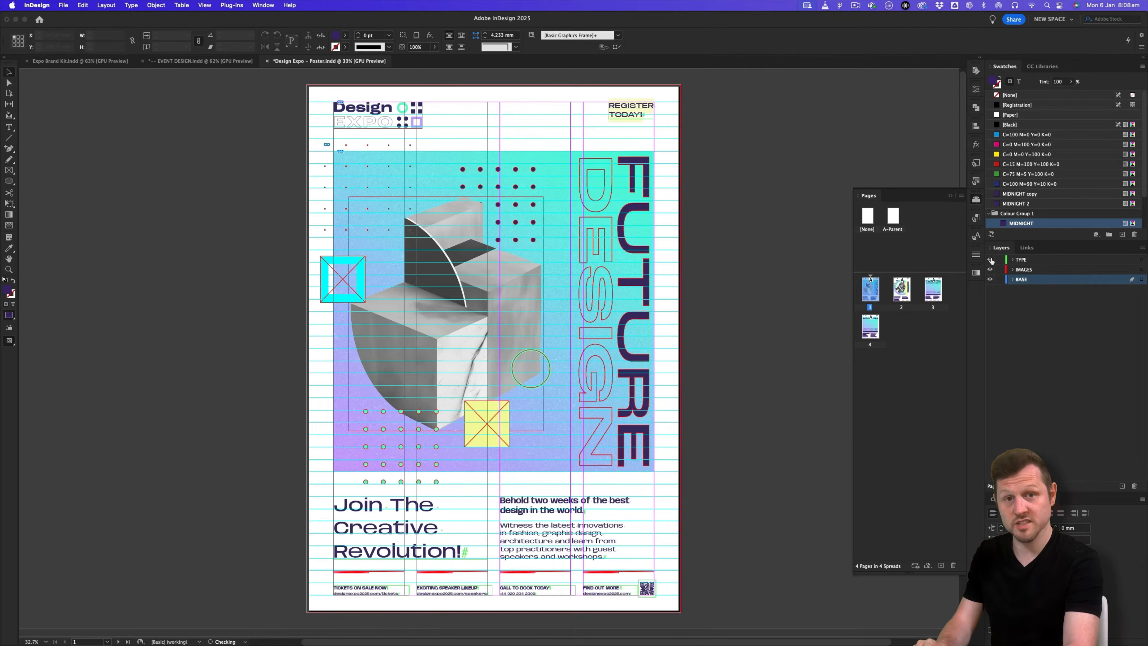
- Examine the document's paragraph styles and character styles, and return to the paragraph styles
left_click(976, 219)
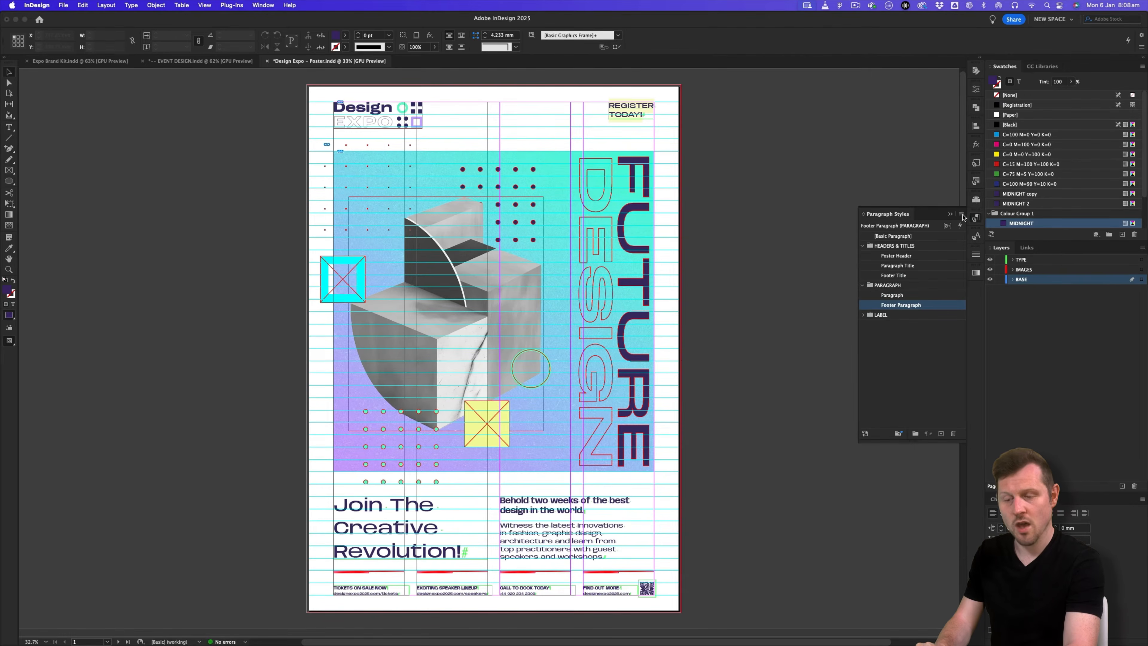
left_click(976, 237)
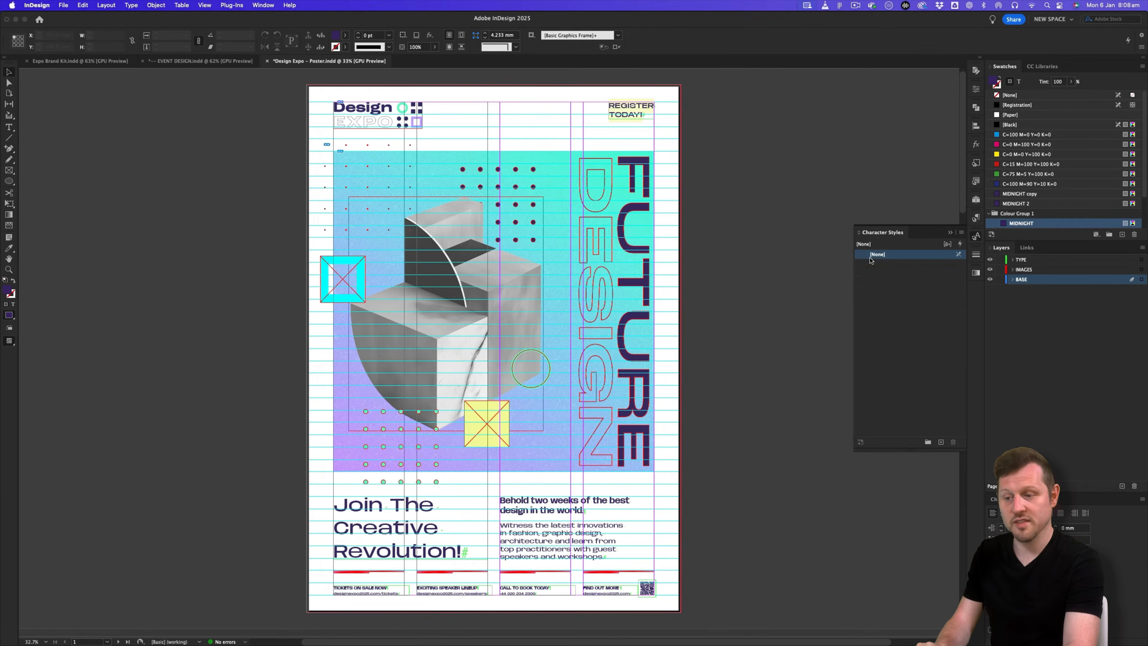
left_click(977, 219)
- Compare the layouts of the first two poster pages with guides visible, and switch page 2 to a clean preview
scroll(662, 320, "down", 10)
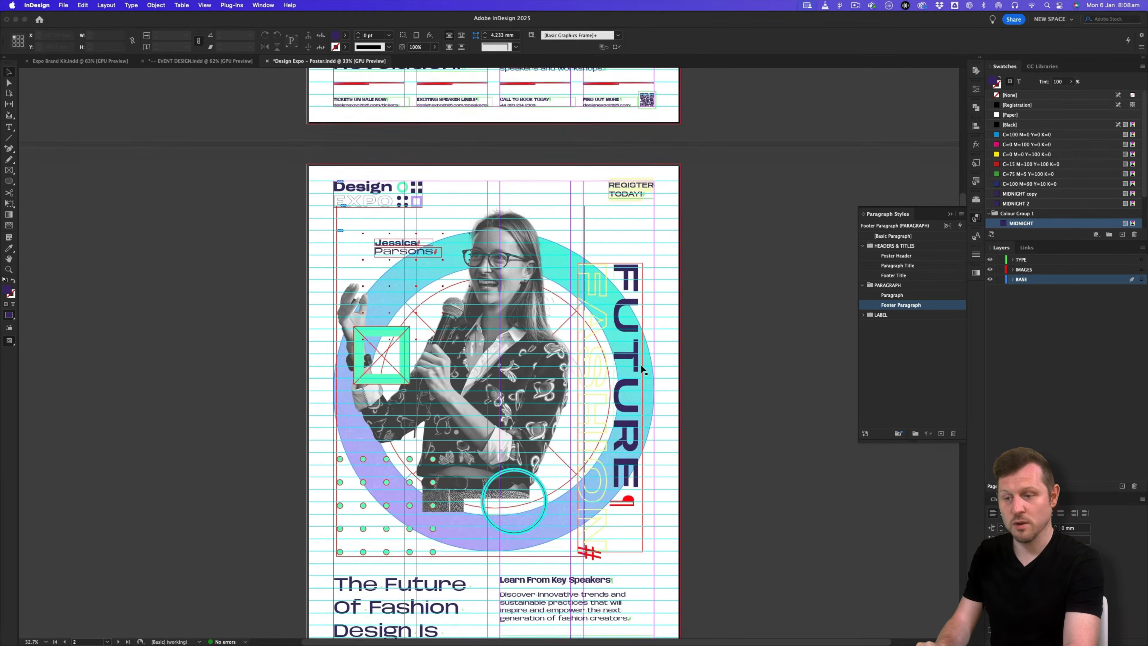
scroll(641, 364, "down", 2)
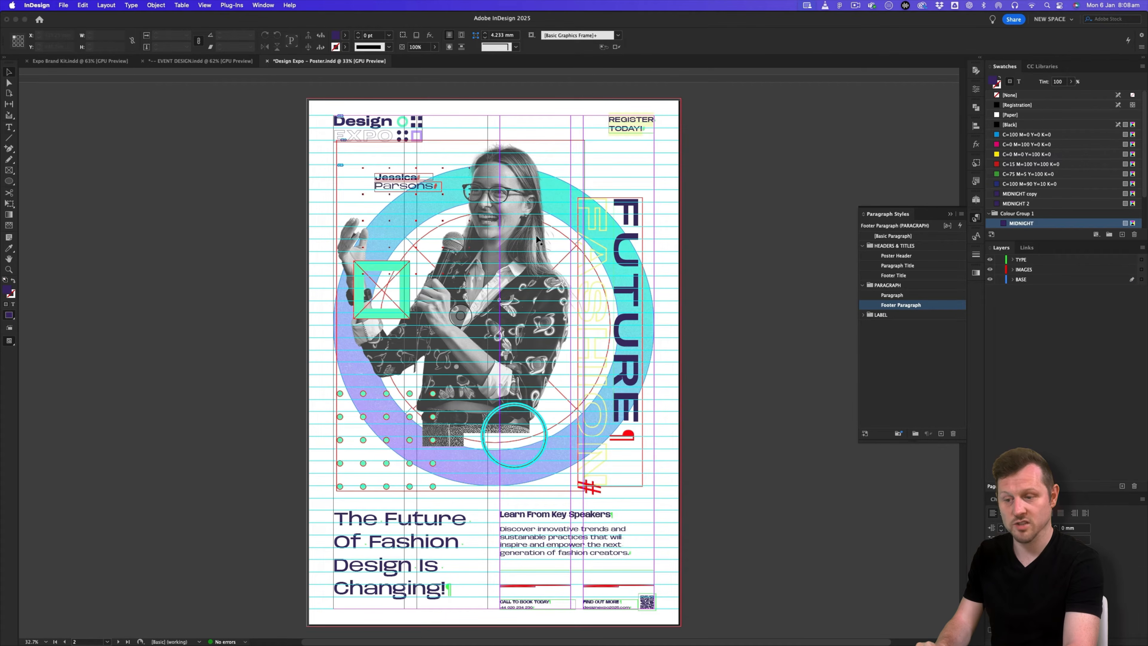
scroll(548, 296, "up", 10)
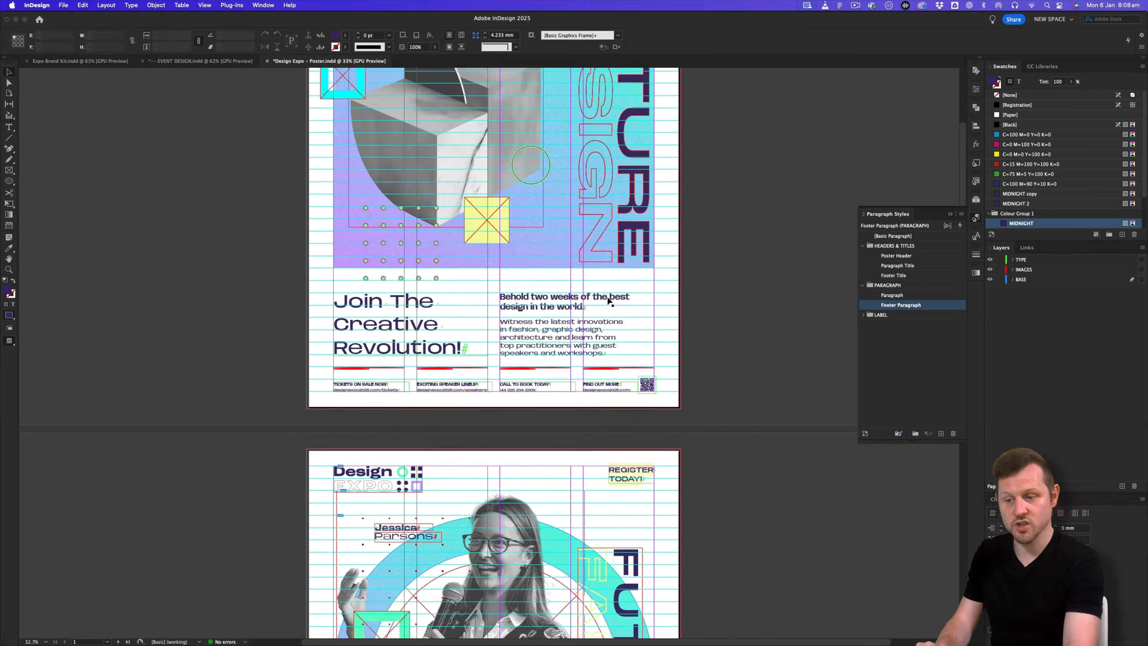
scroll(607, 296, "down", 8)
scroll(483, 443, "down", 4)
key("w")
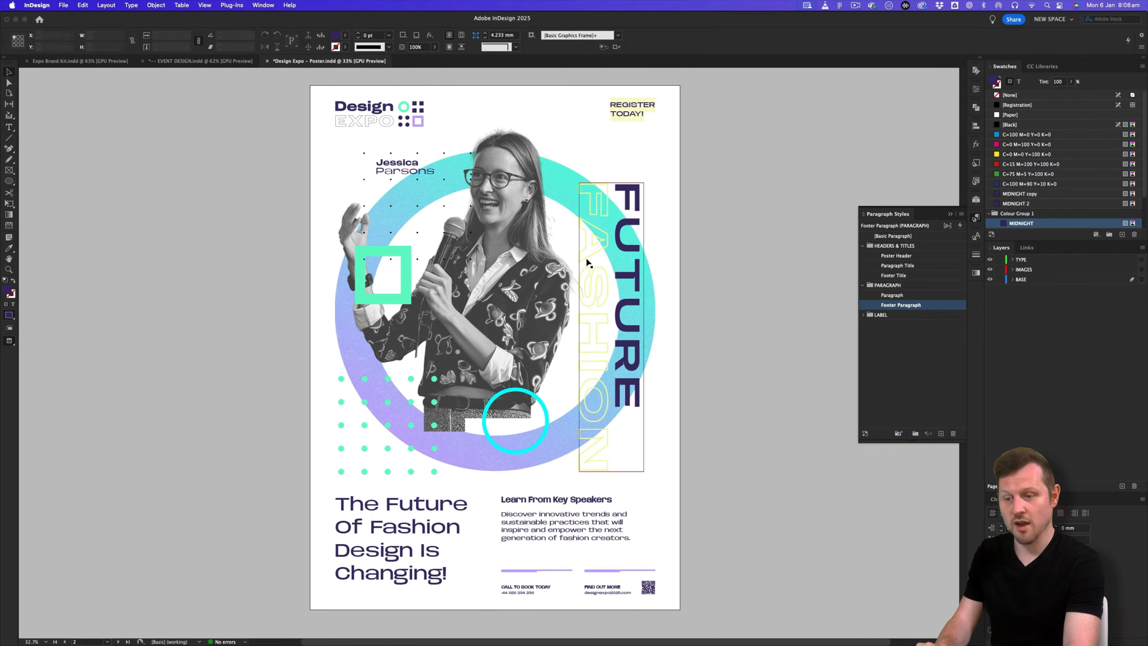
- Compare the layouts of the three poster pages in clean preview and return to the first page
scroll(585, 258, "down", 6)
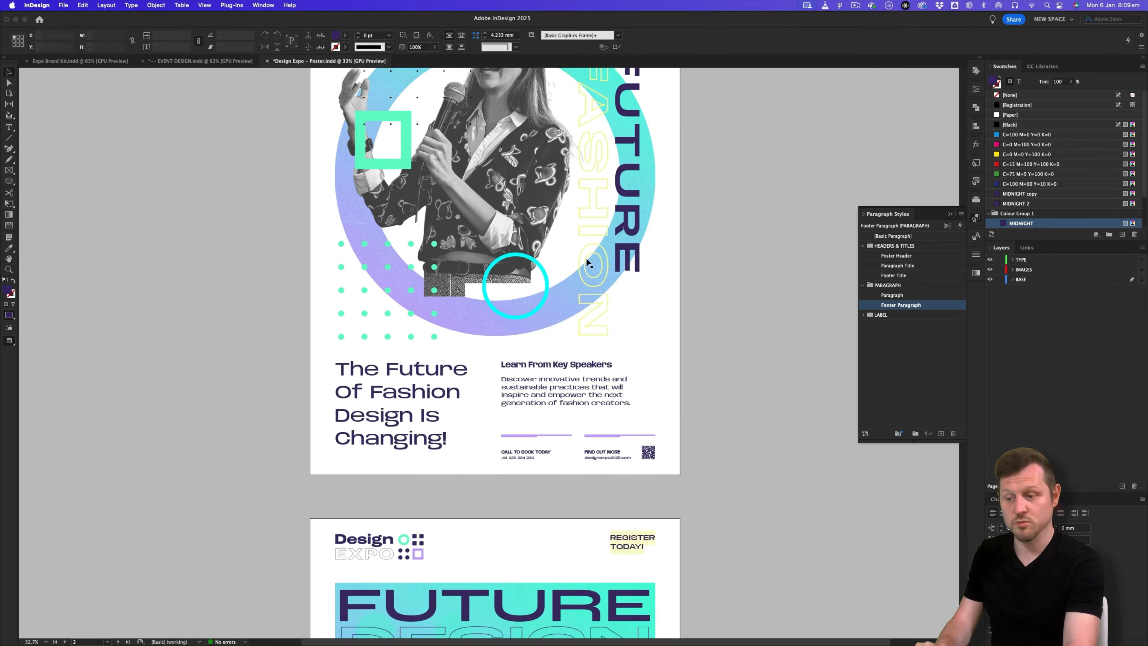
scroll(586, 257, "down", 5)
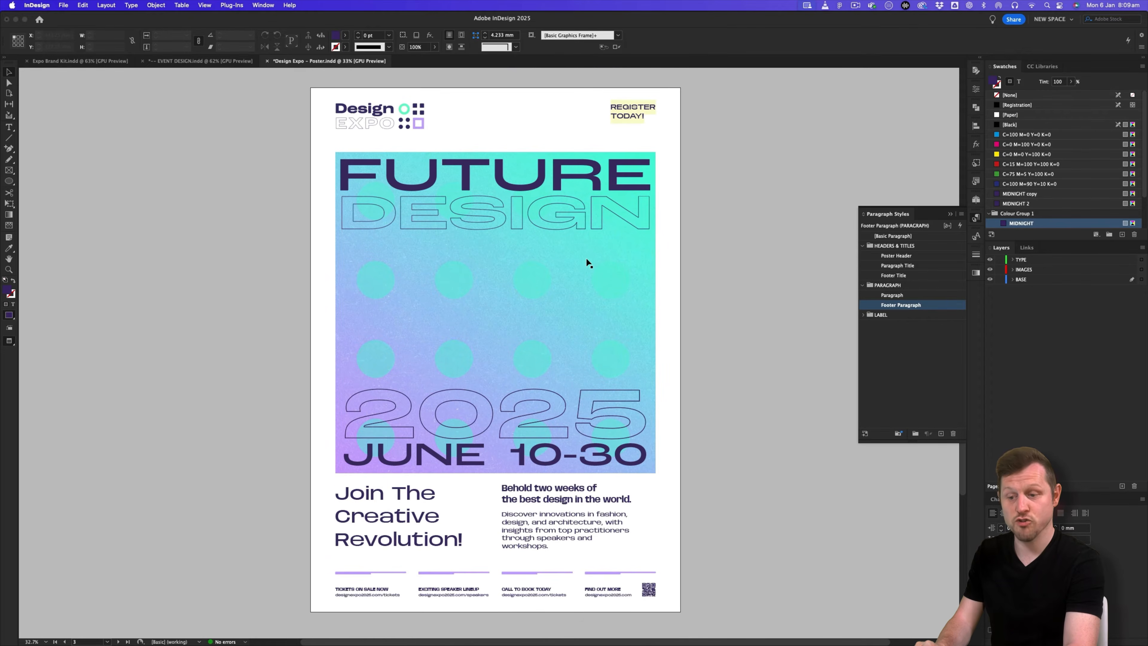
scroll(586, 258, "up", 3)
scroll(585, 258, "up", 12)
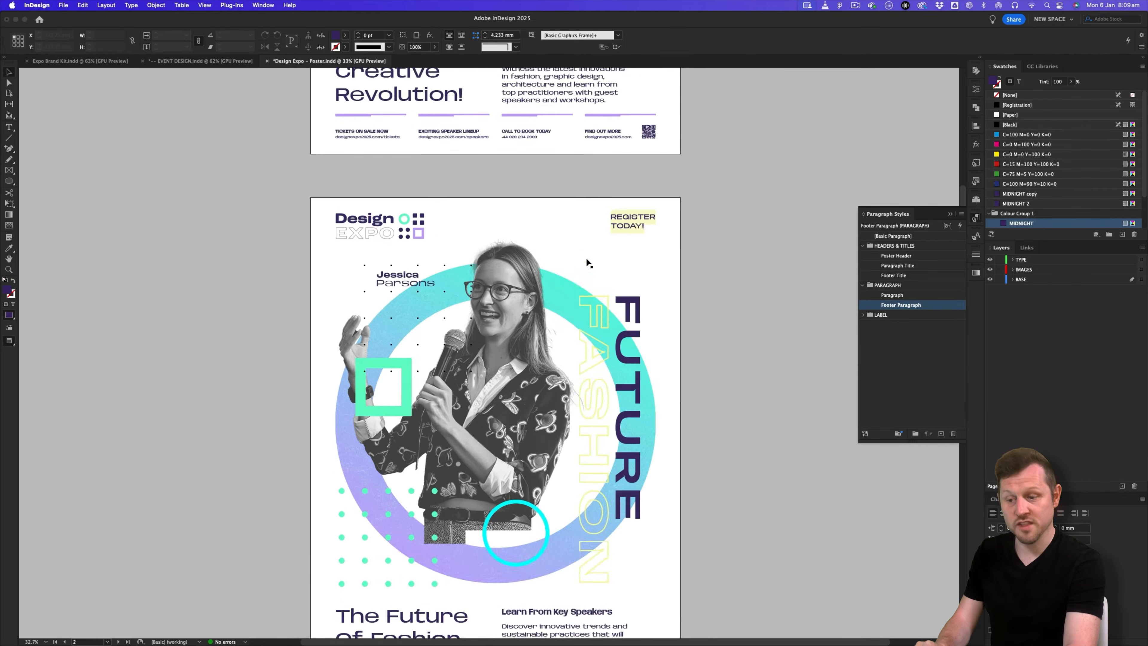
scroll(586, 257, "down", 10)
scroll(586, 258, "up", 8)
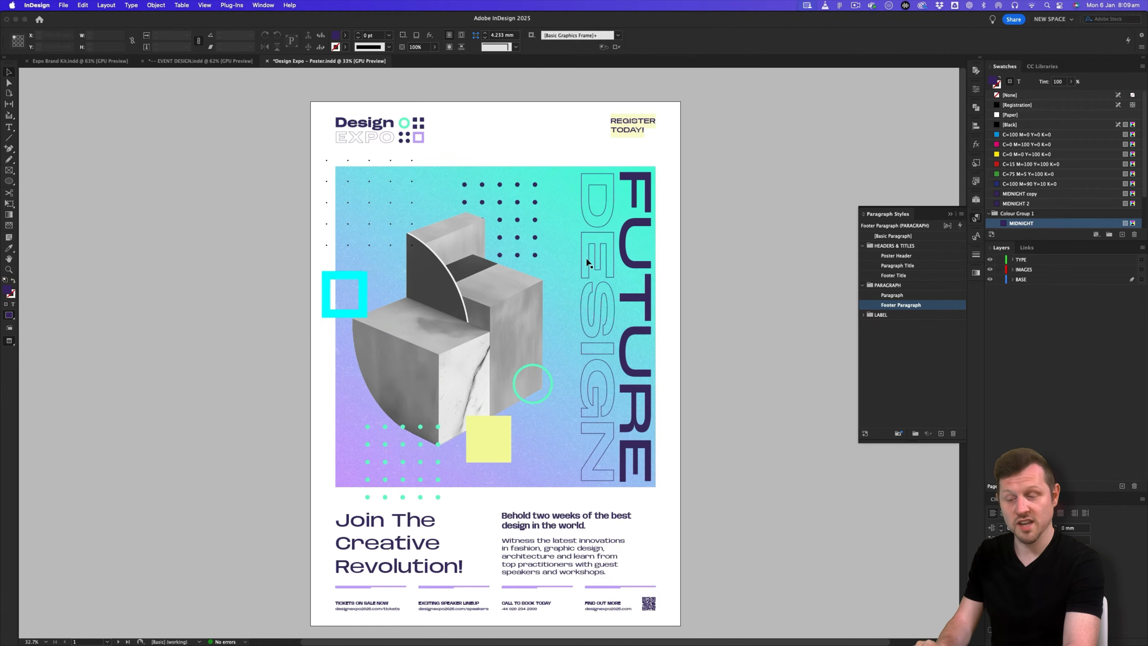
scroll(559, 285, "down", 12)
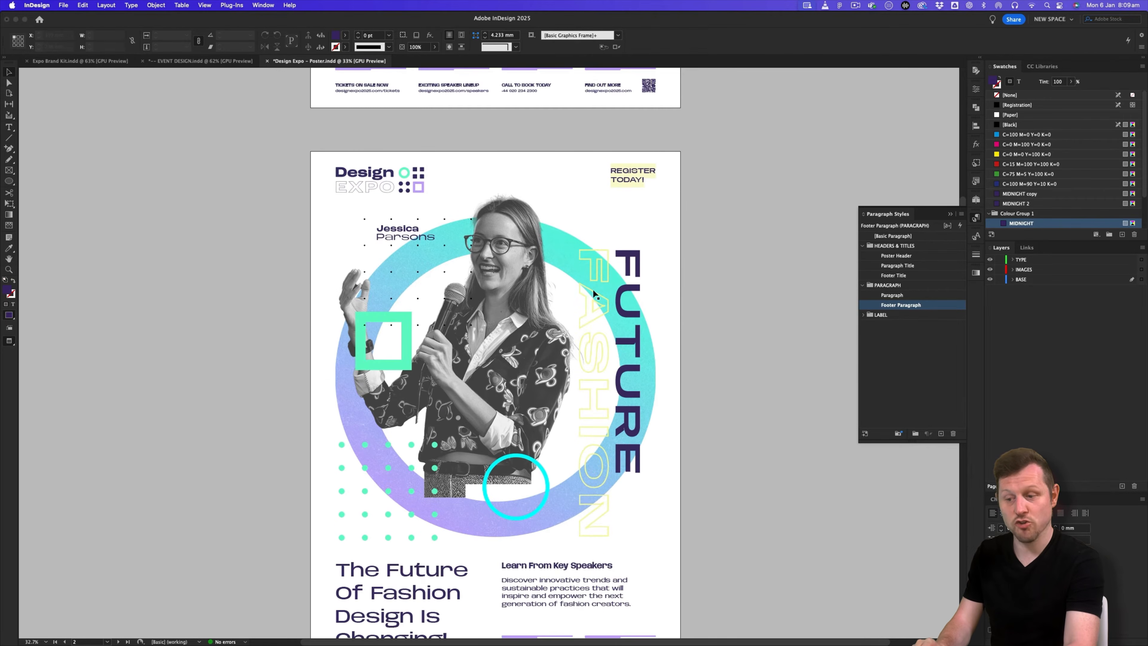
scroll(576, 256, "up", 12)
scroll(588, 285, "down", 1)
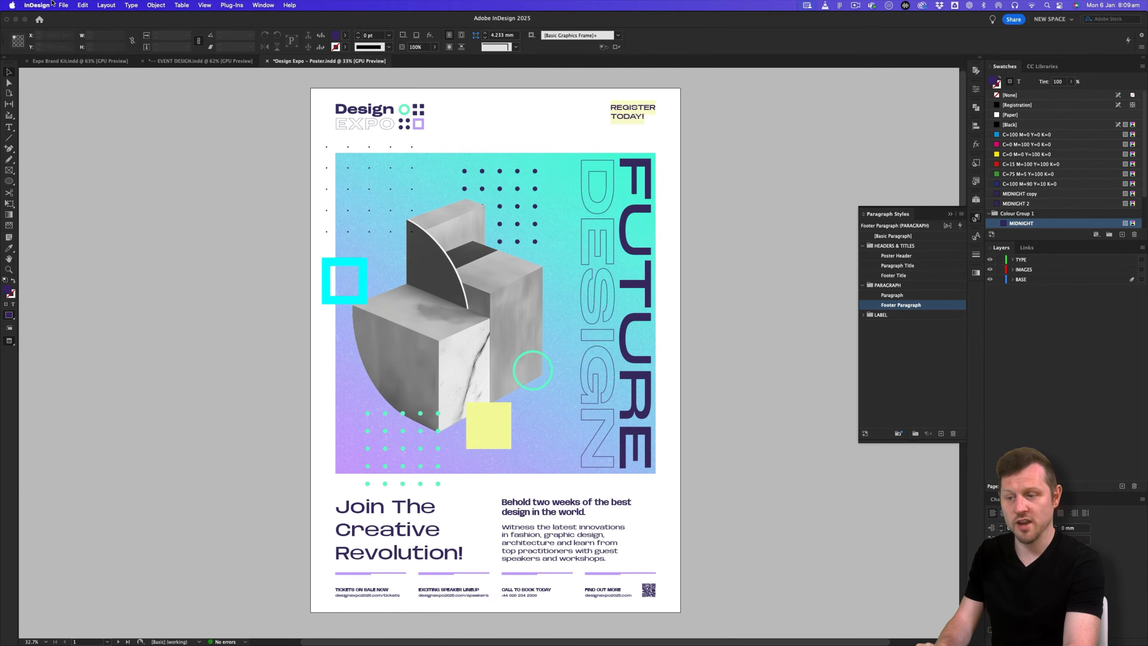
- Start a new document in millimetres, 594 mm wide and 841 mm high, in portrait orientation
left_click(67, 10)
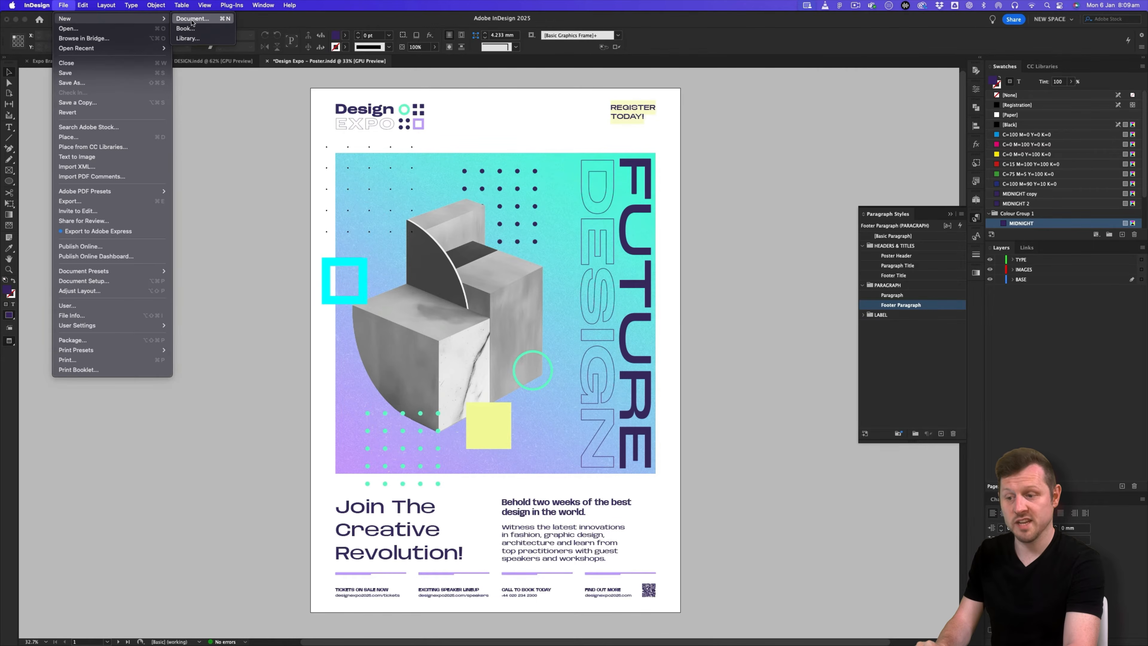
left_click(561, 358)
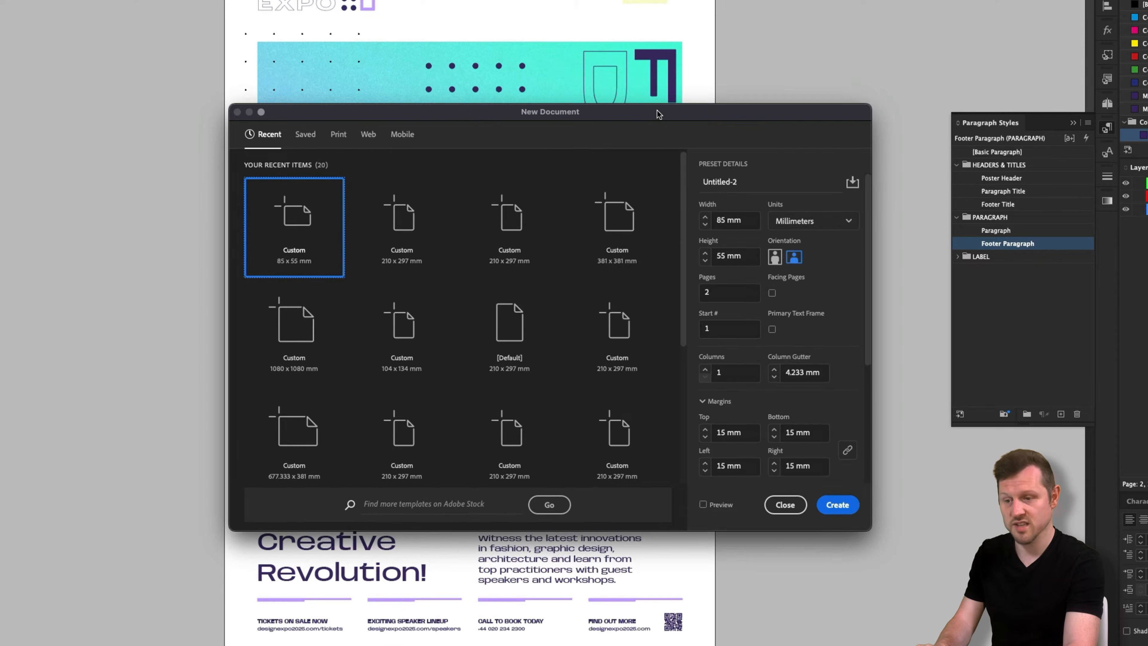
left_click_drag(658, 111, 574, 118)
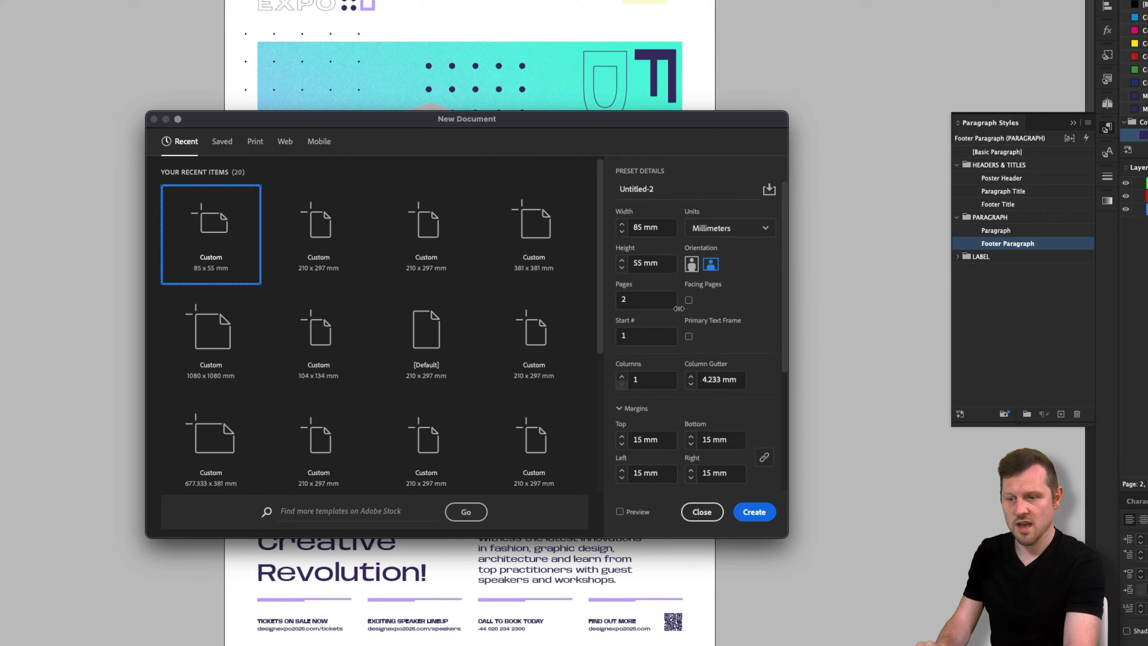
left_click(719, 227)
left_click(723, 308)
left_click(655, 227)
type("59")
key("Tab")
key("Tab")
type("8")
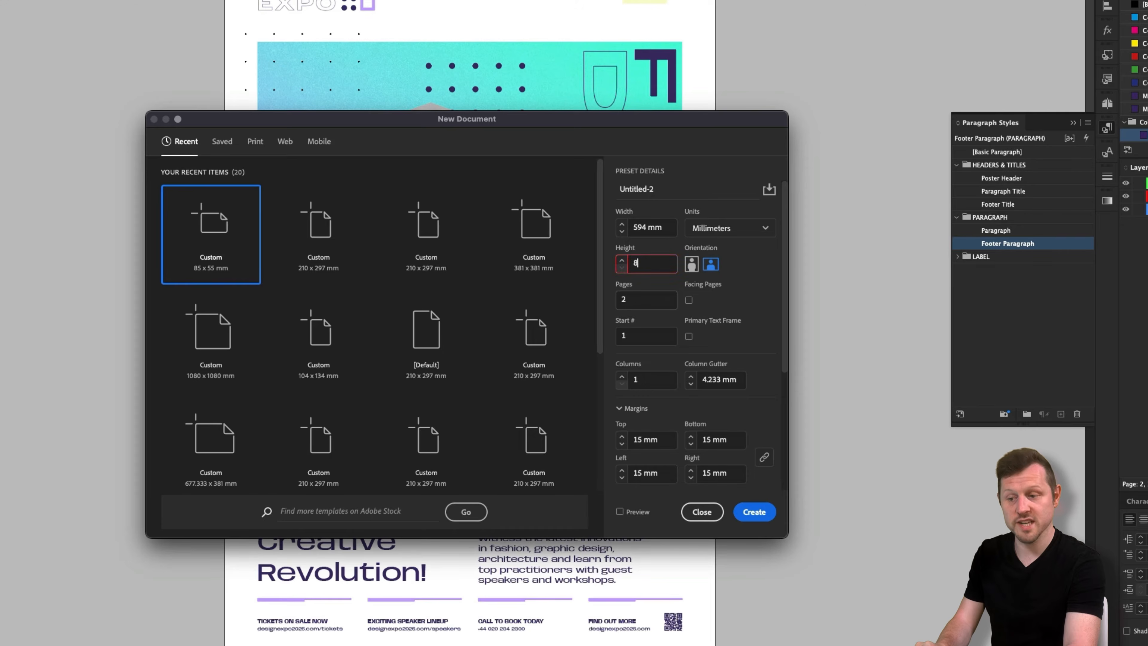
type("41")
left_click(692, 265)
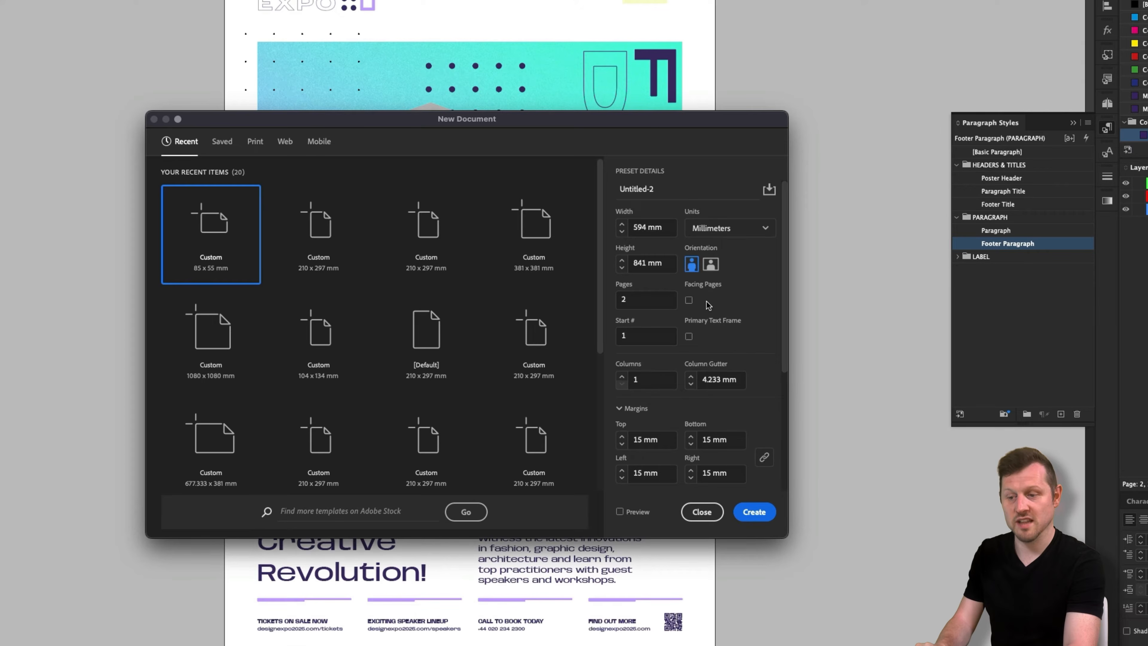
- Set the page count to 1, keep the 3 mm bleed on all sides, and create the document
left_click_drag(647, 300, 596, 298)
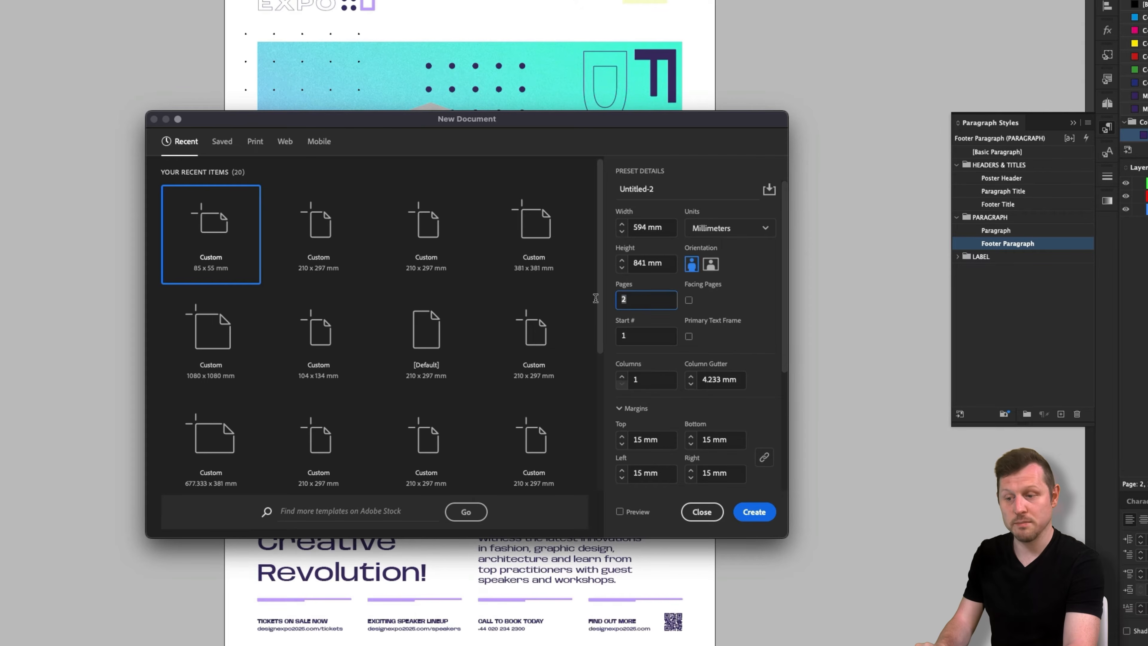
scroll(719, 375, "down", 5)
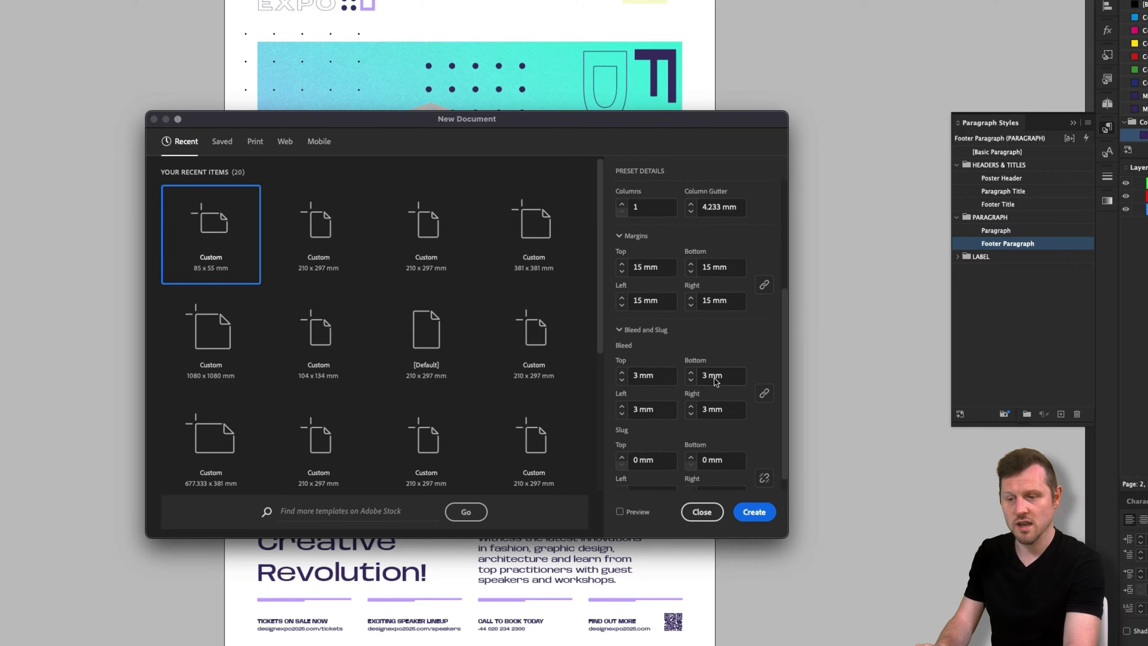
left_click(637, 376)
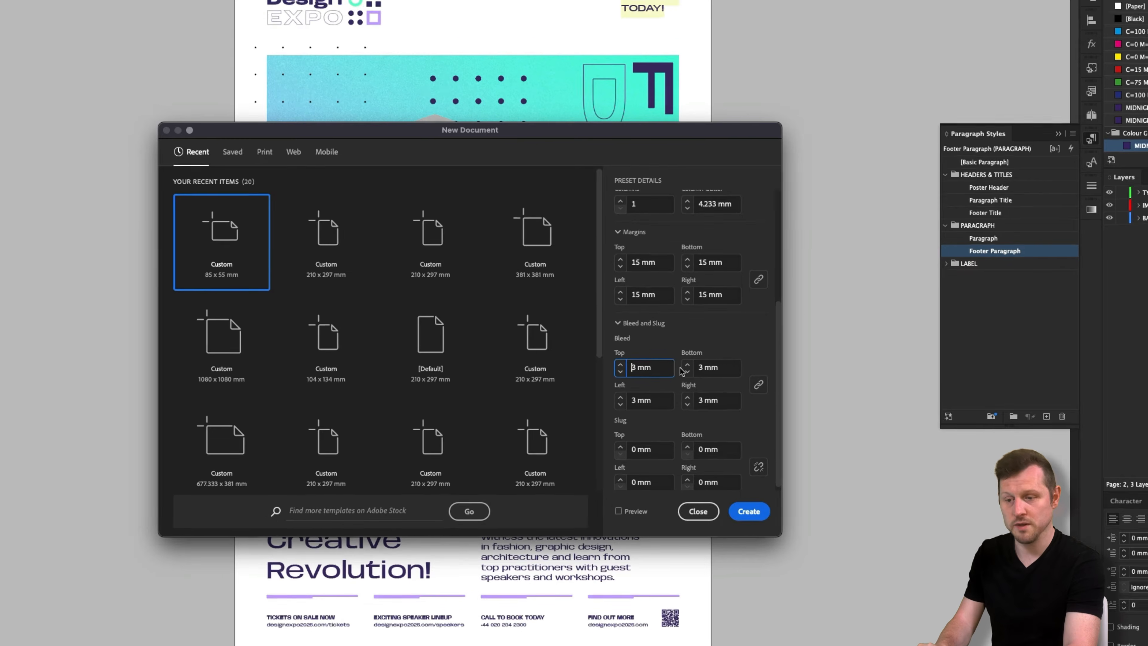
left_click(748, 511)
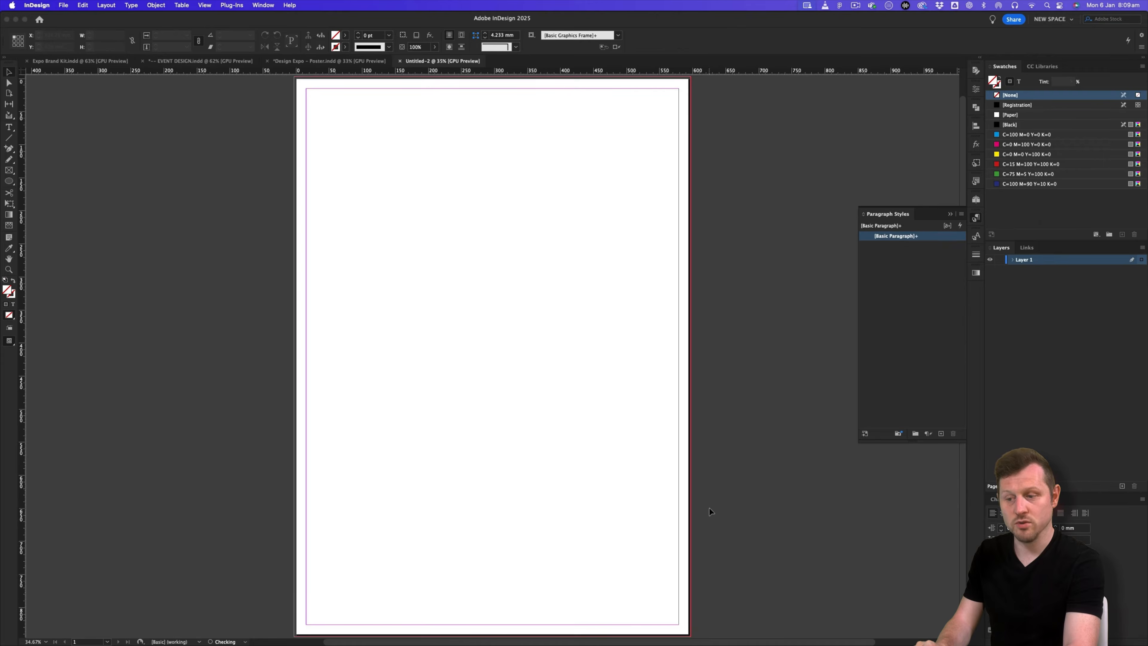
- Hide the rulers and toggle the blank page between preview and normal mode, ending in normal mode
scroll(591, 354, "down", 1)
key("w")
key("w")
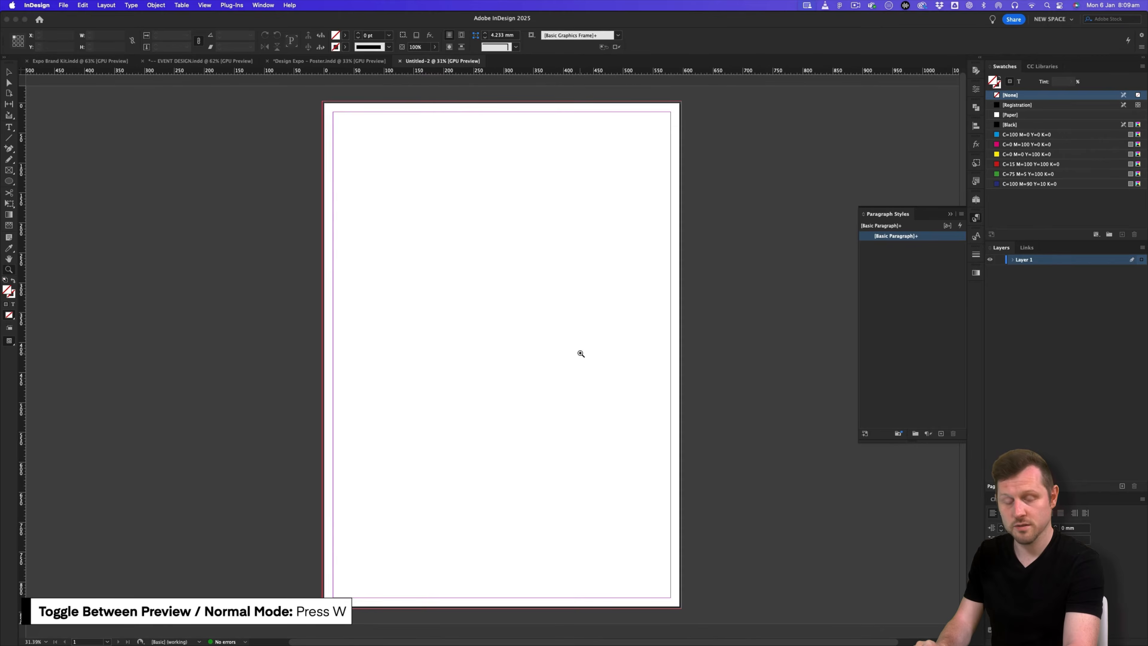
key("super+r")
key("w")
key("w")
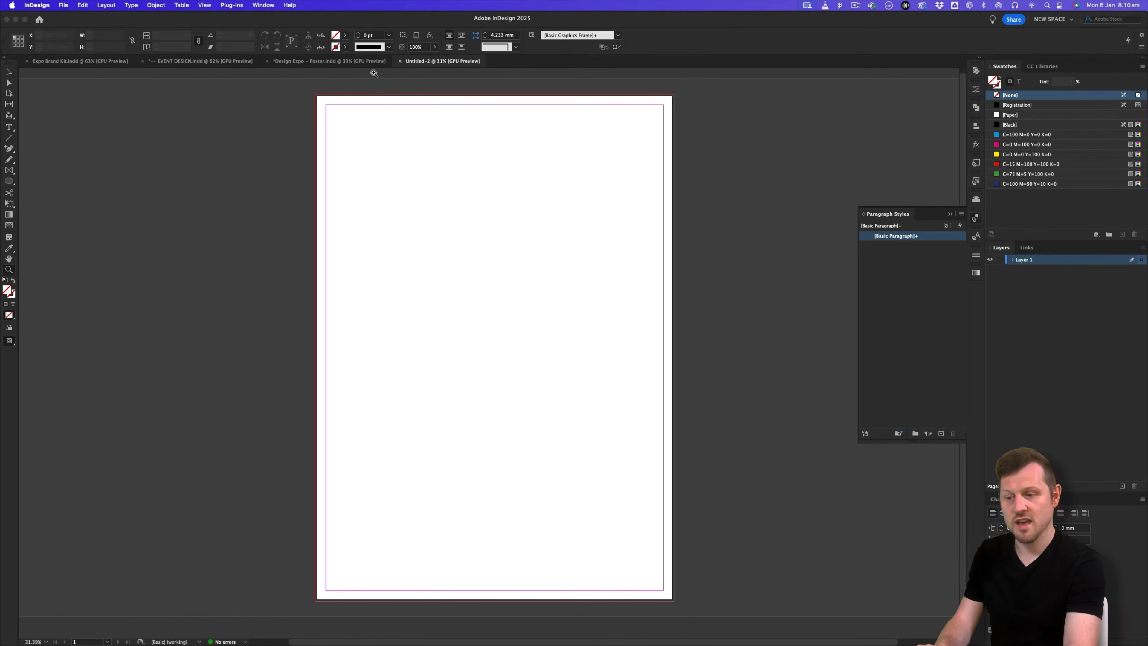
- Switch to the Design Expo poster document and examine its margins, columns and guides against the clean preview
left_click(344, 63)
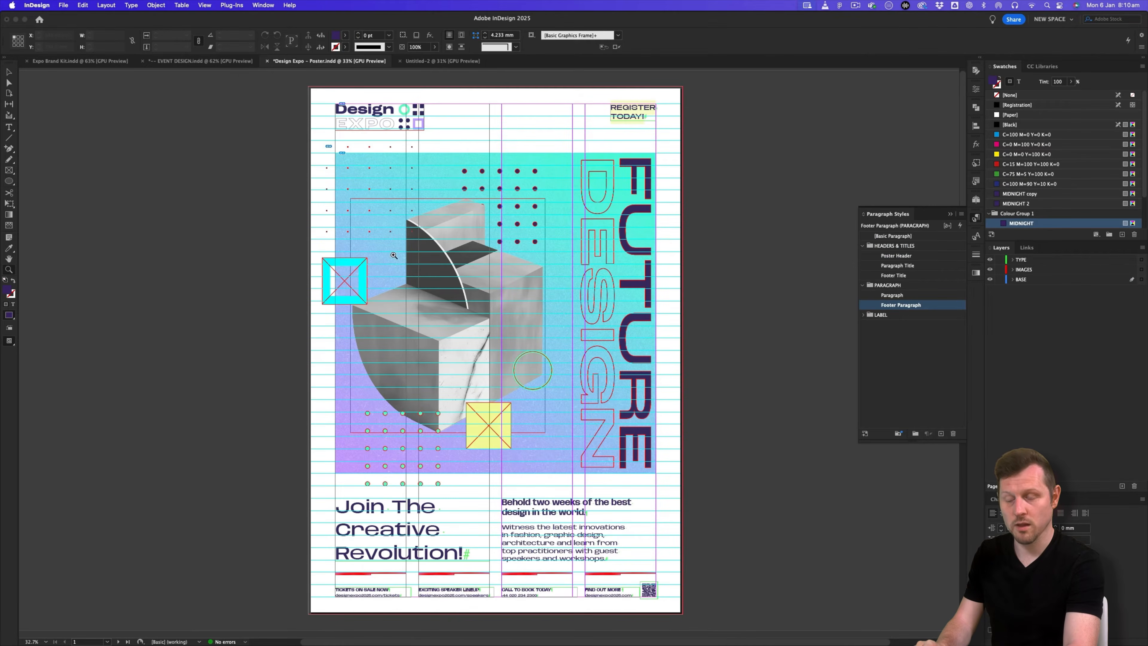
key("w")
key("w")
key("w")
key("w")
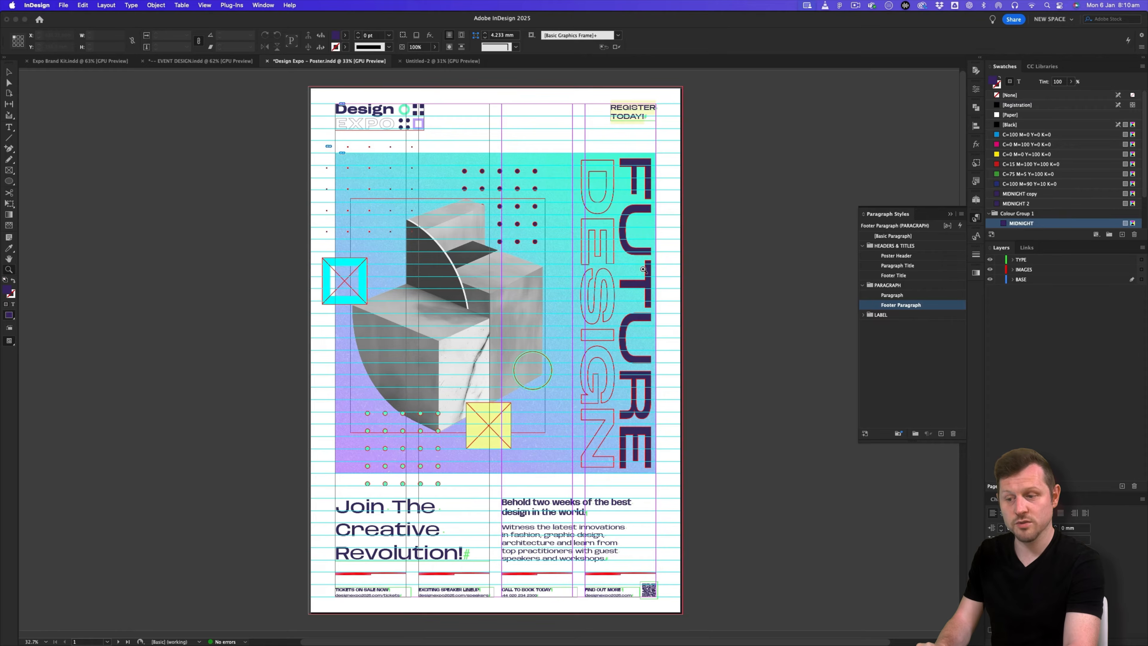
scroll(643, 270, "right", 2)
scroll(644, 269, "up", 1)
scroll(569, 264, "down", 2)
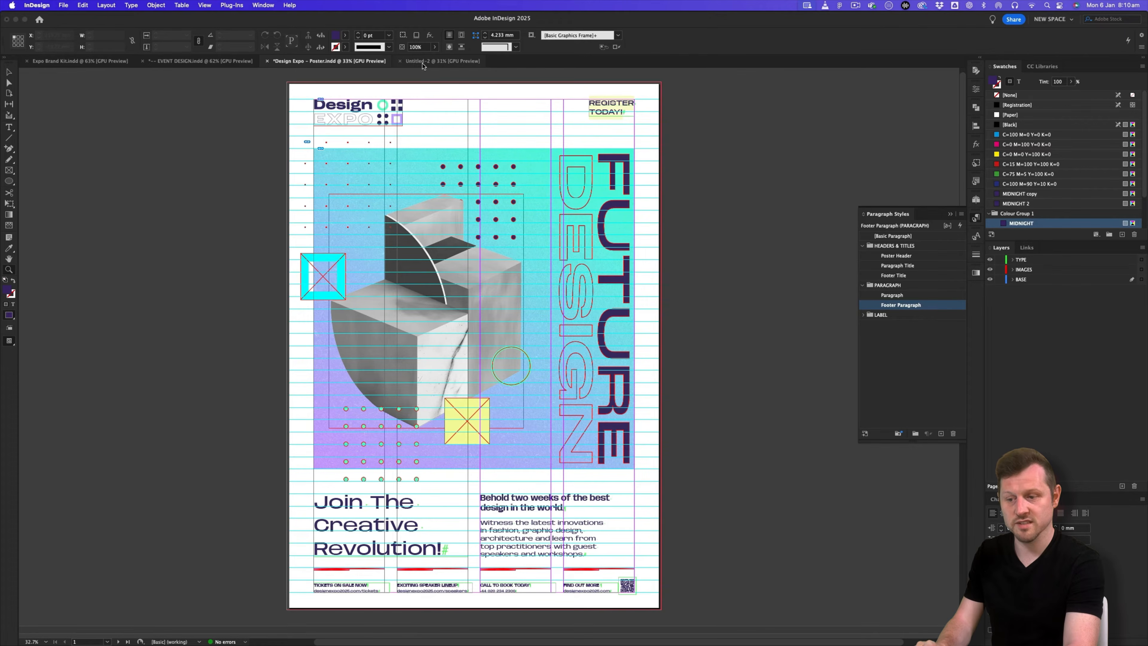
- Return to the new document and set both horizontal and vertical ruler units to millimetres in the preferences
left_click(422, 61)
left_click(29, 6)
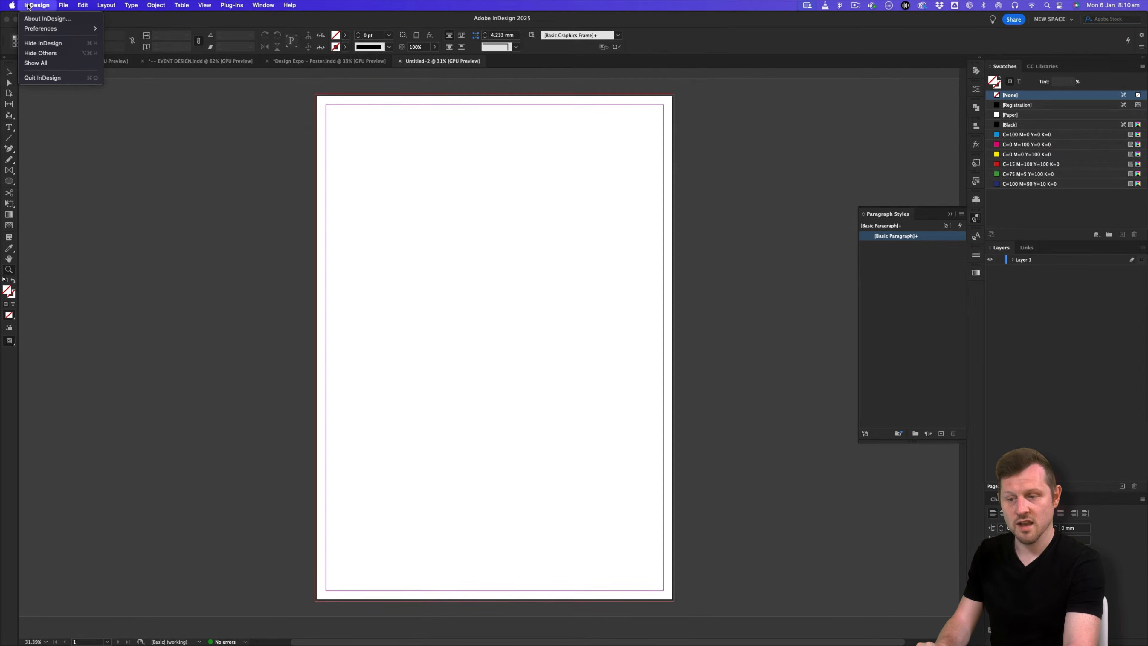
mouse_move(42, 29)
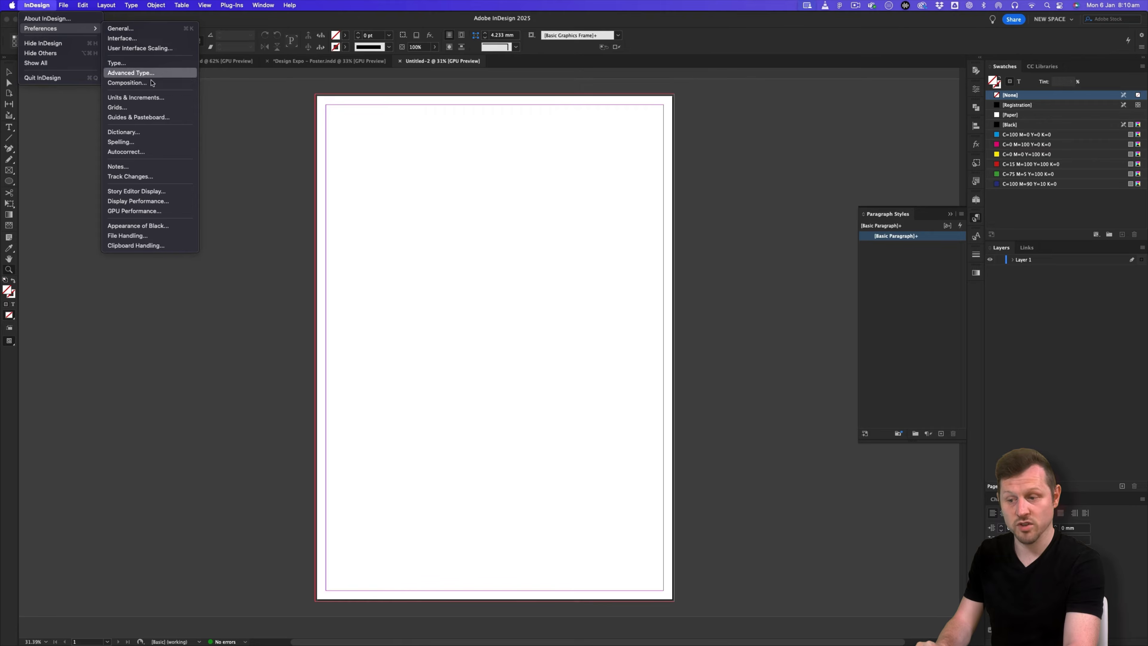
left_click(141, 98)
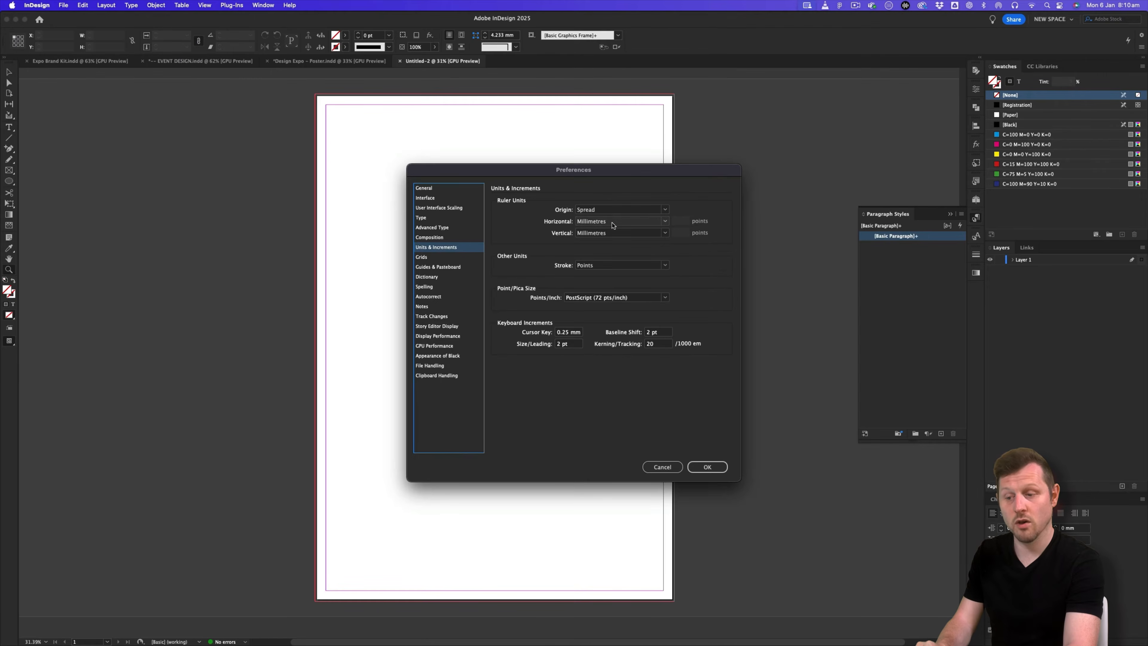
left_click(597, 221)
left_click(601, 228)
left_click(601, 233)
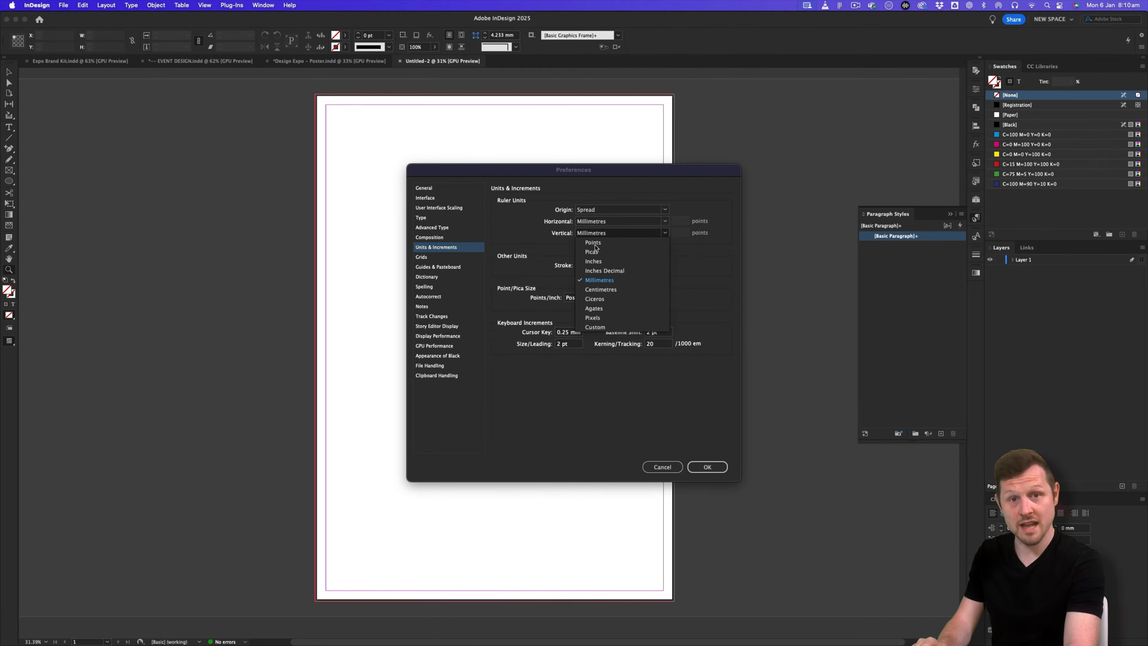
left_click(602, 279)
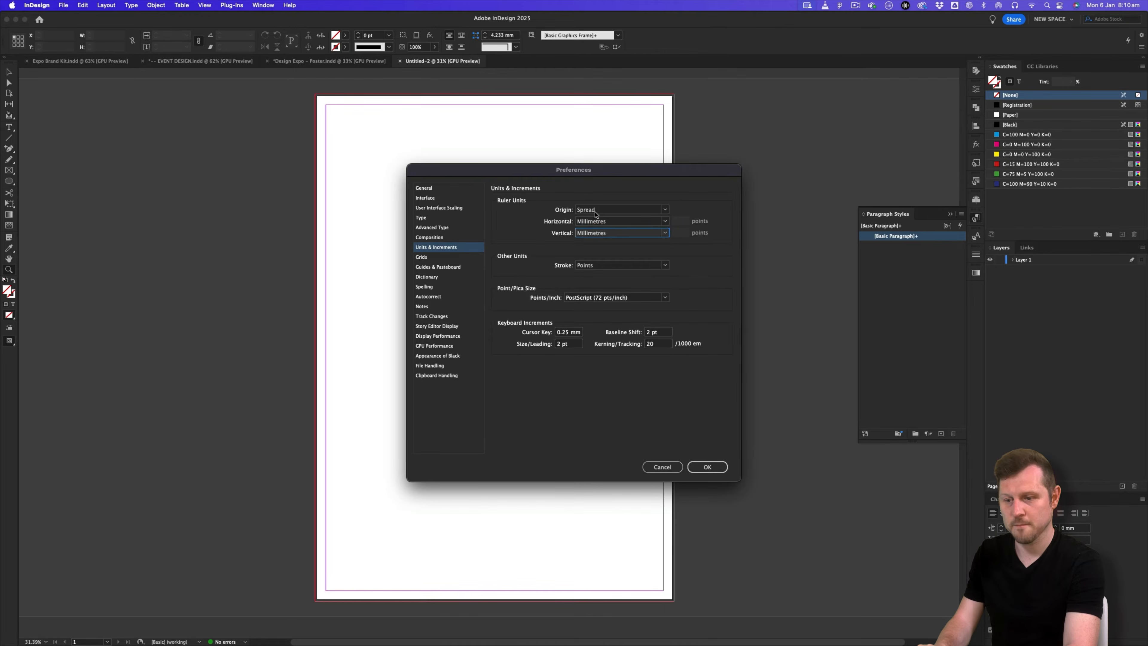
left_click(706, 466)
left_click_drag(687, 363, 668, 353)
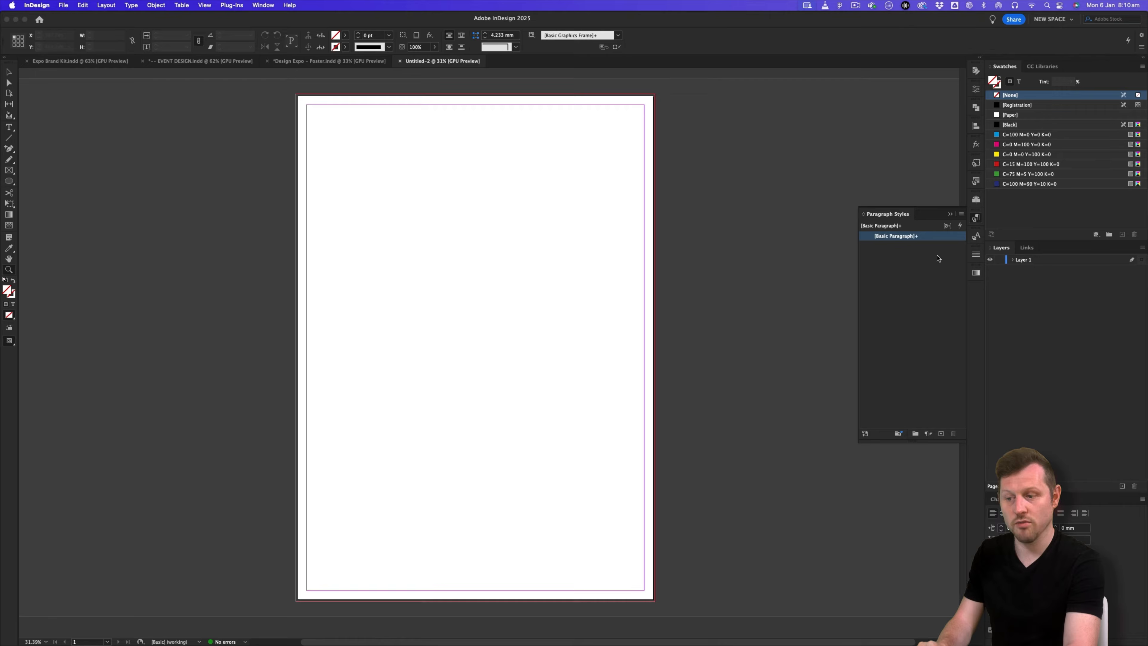
- Open the A-Parent page's margin and column settings, unlink the margins, and set the top and bottom margins to 25 mm
left_click(976, 200)
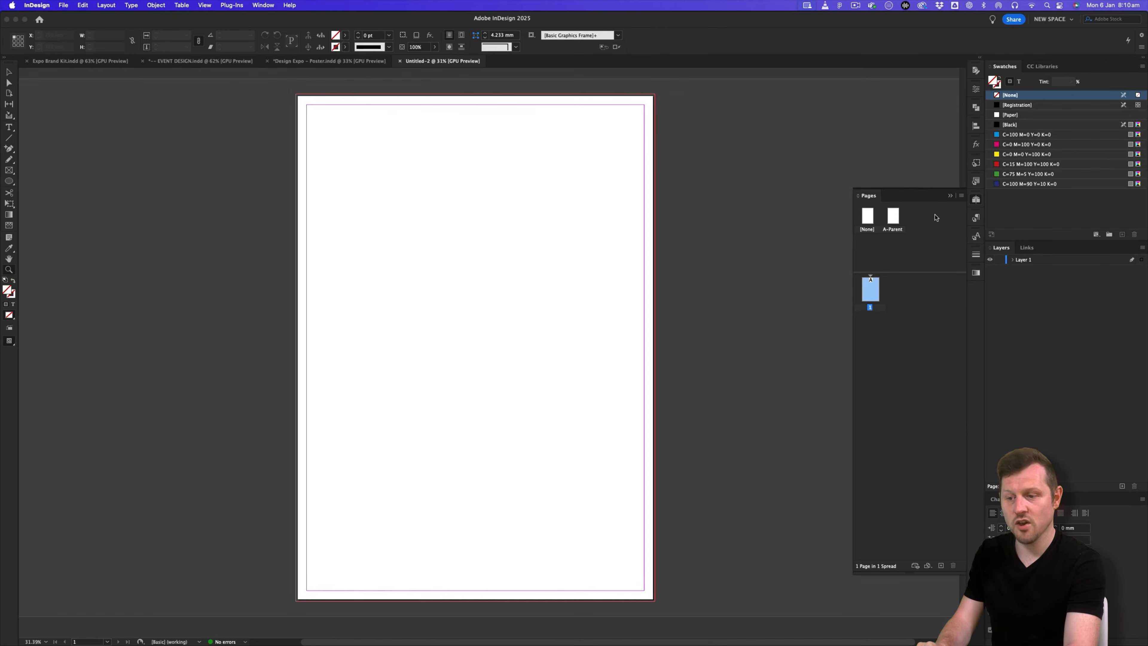
double_click(893, 215)
left_click(106, 5)
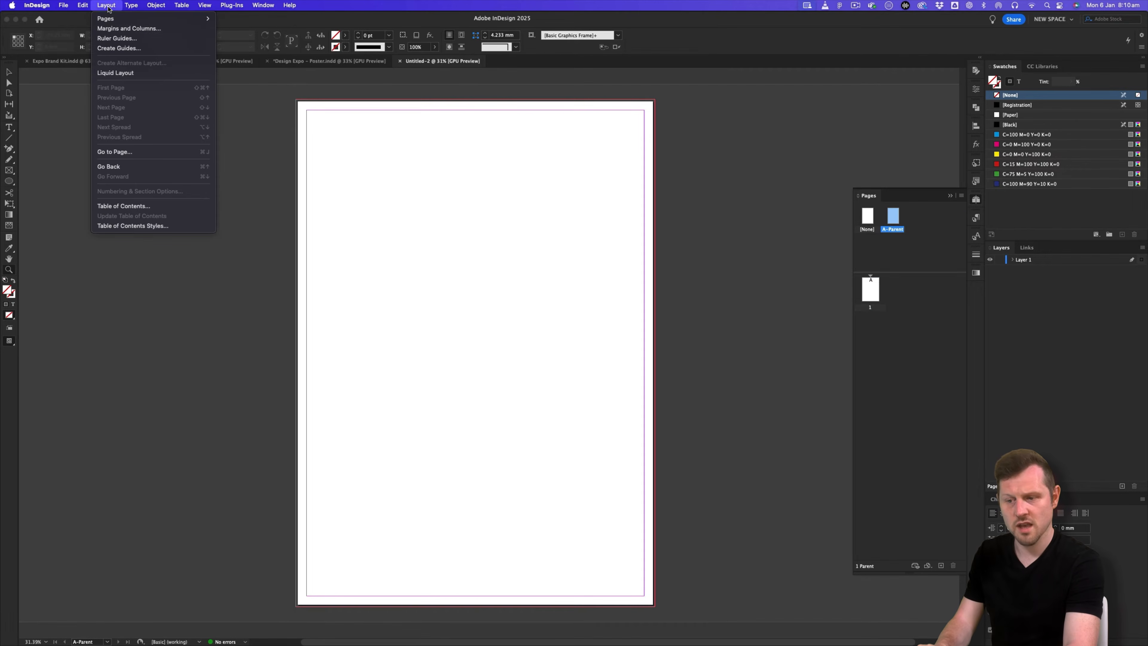
left_click(114, 29)
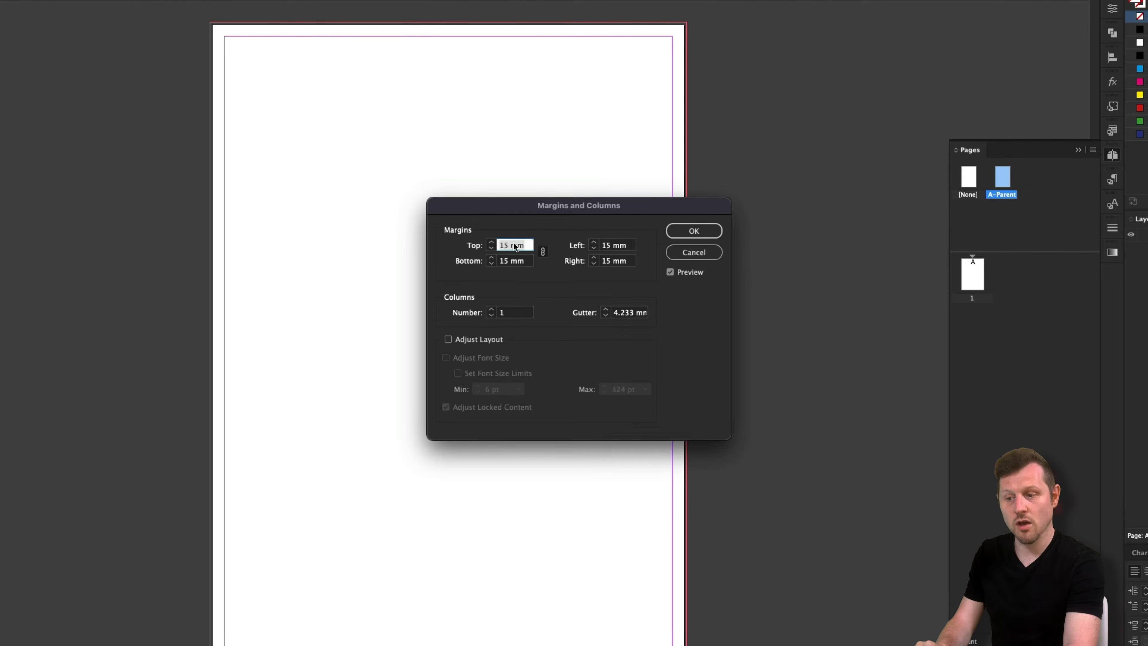
left_click(543, 252)
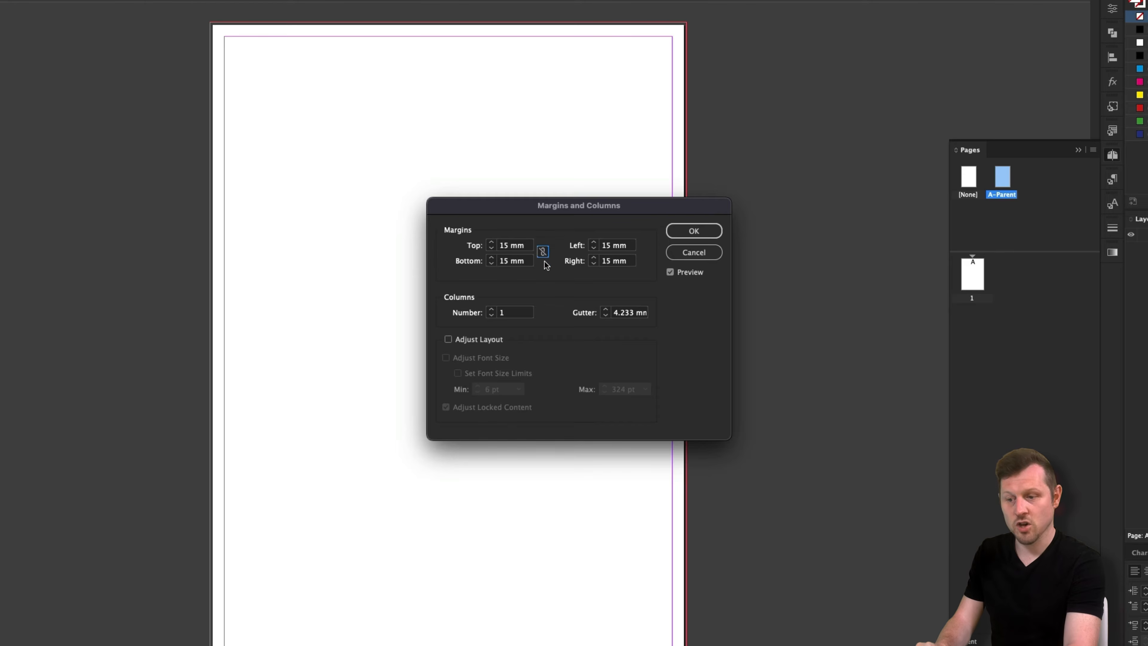
left_click(526, 245)
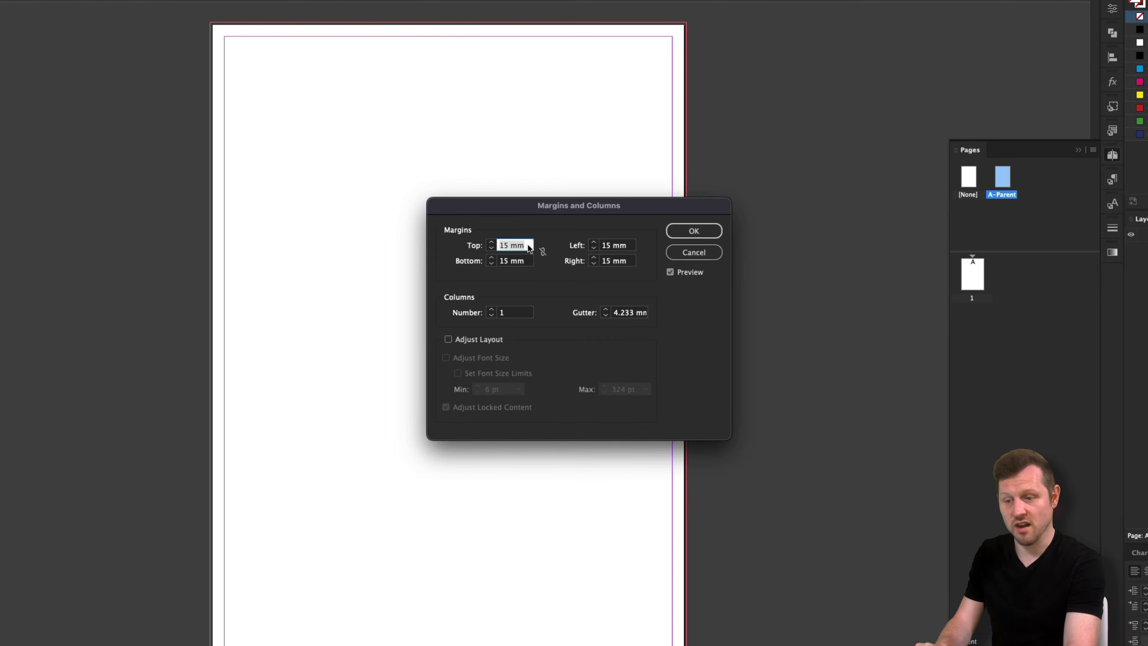
type("25")
key("Tab")
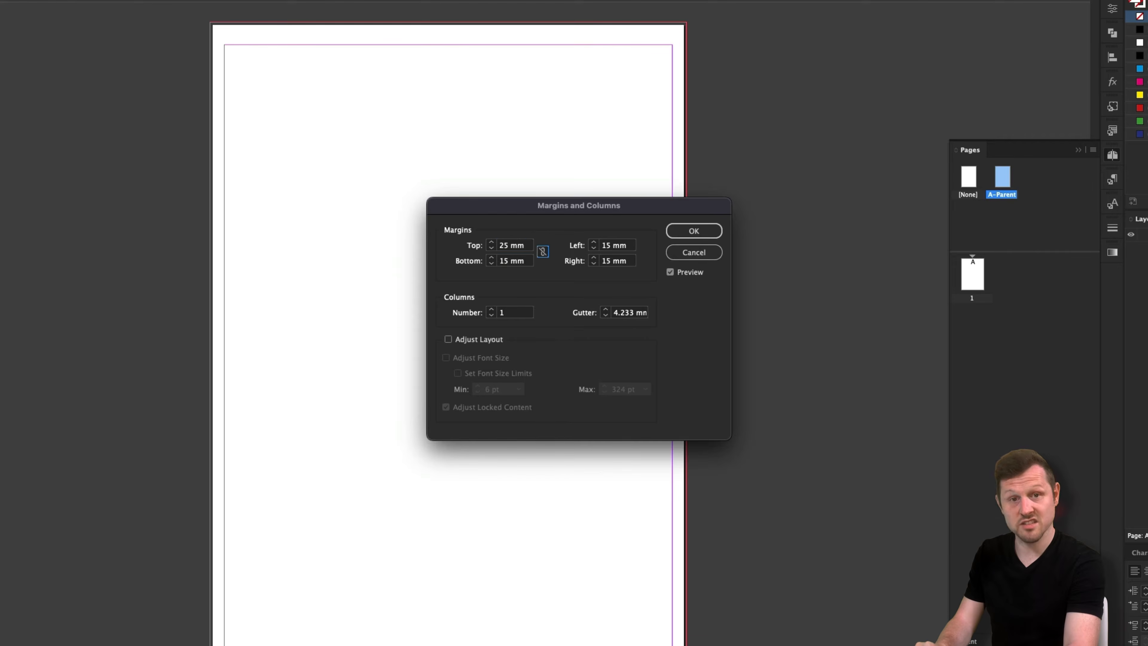
left_click(520, 261)
type("25")
- Set the parent page's left and right margins to 40 mm
key("Tab")
key("Tab")
type("40")
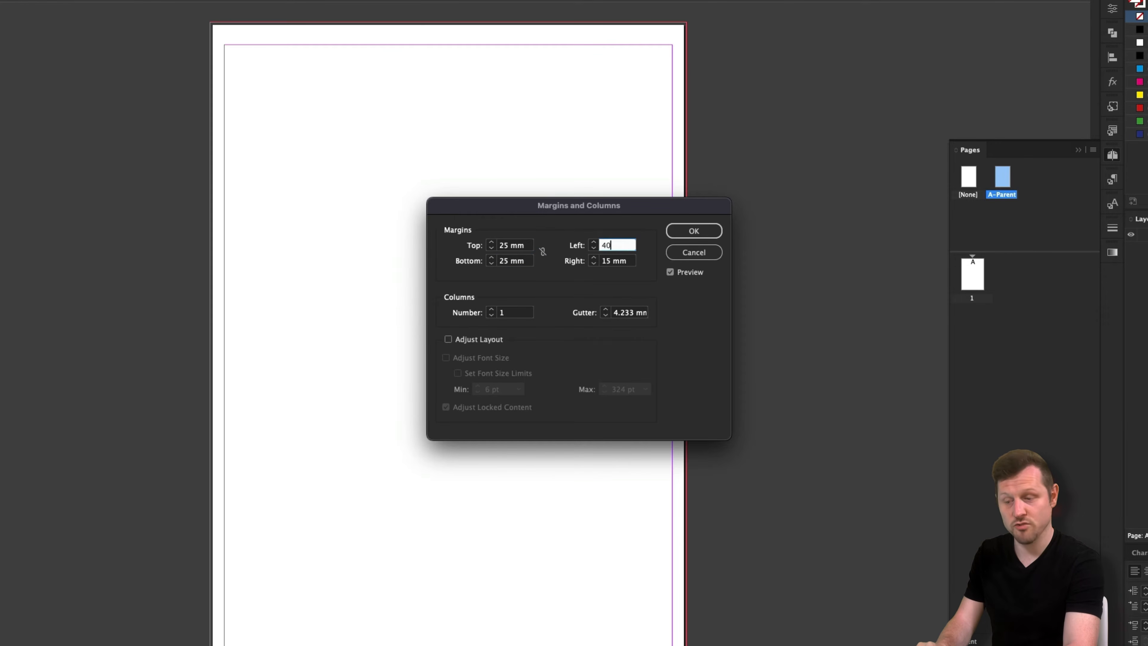
key("Tab")
type("4")
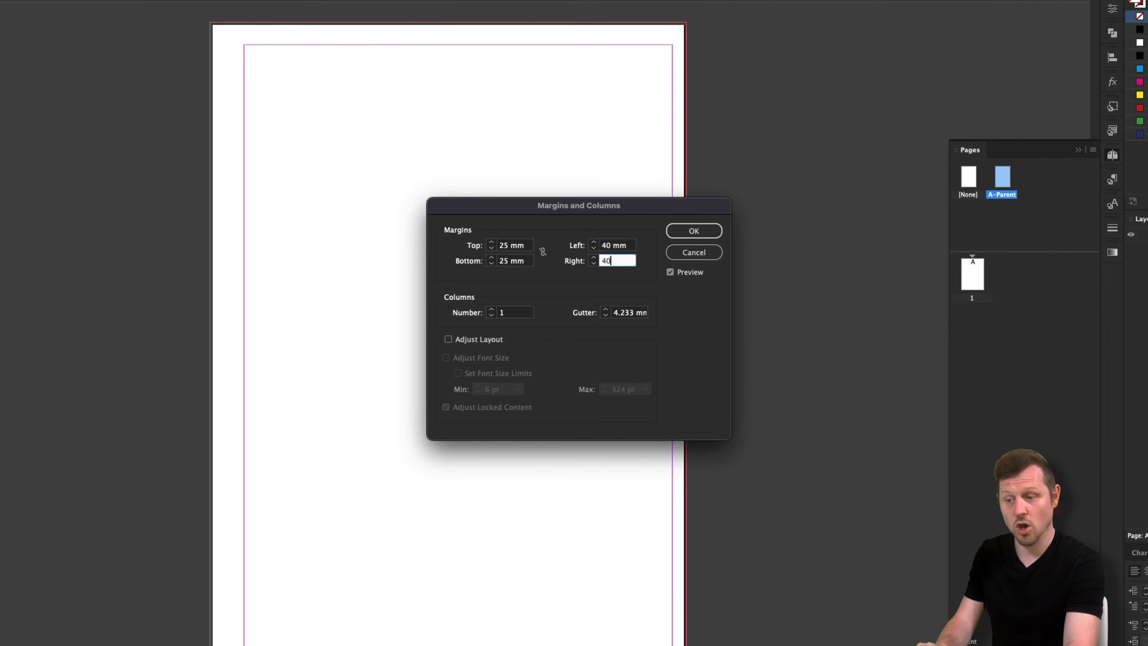
key("Tab")
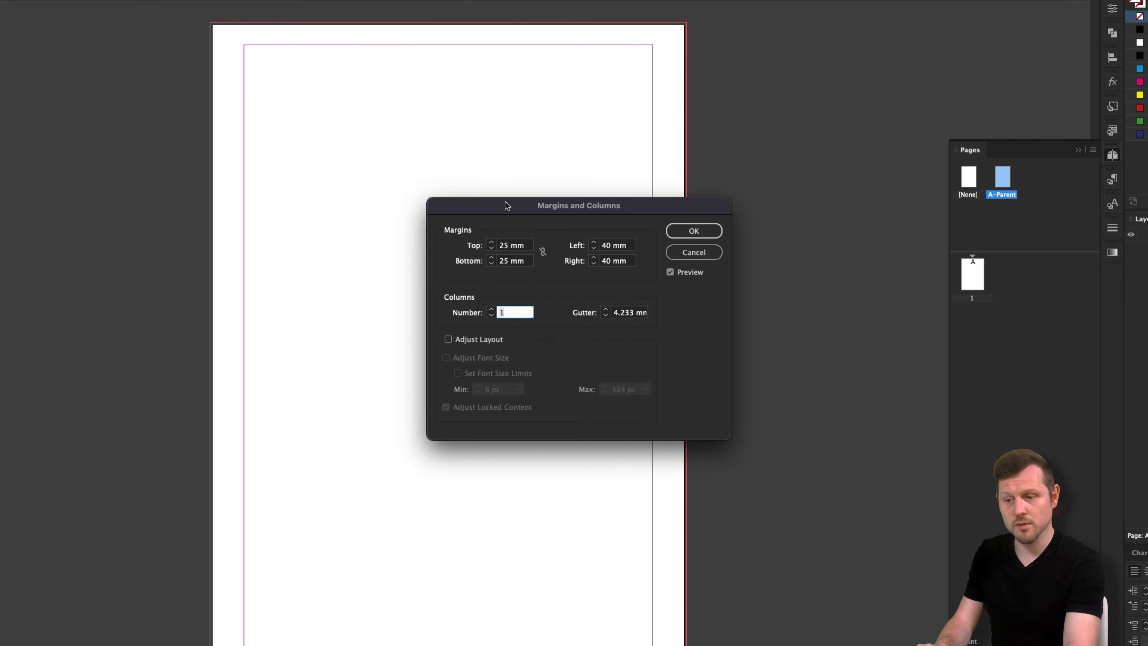
- Divide the parent page into 4 columns with a 20 mm gutter and apply the margin and column settings
left_click_drag(505, 205, 385, 248)
left_click(371, 354)
left_click(370, 353)
left_click(370, 353)
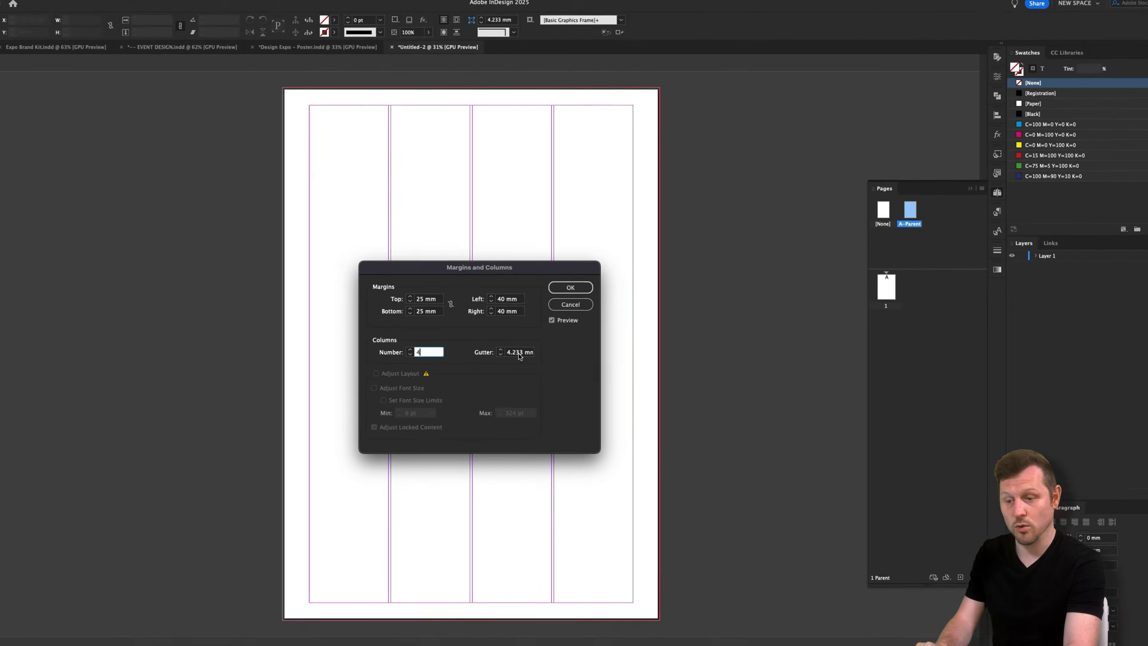
triple_click(509, 356)
type("20")
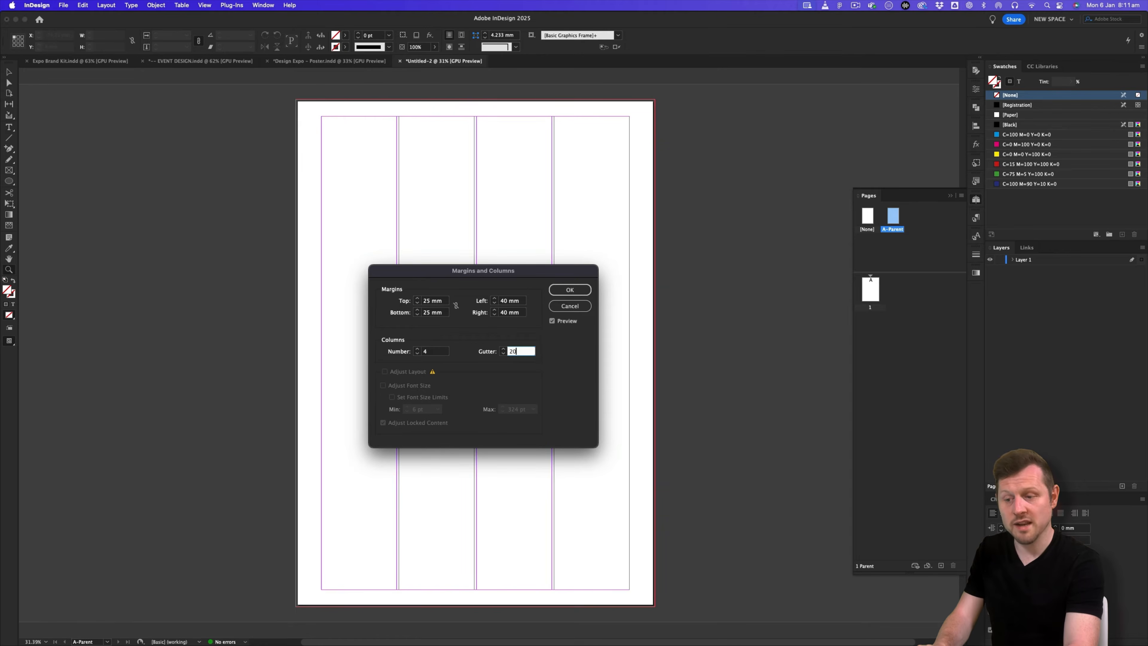
left_click(429, 353)
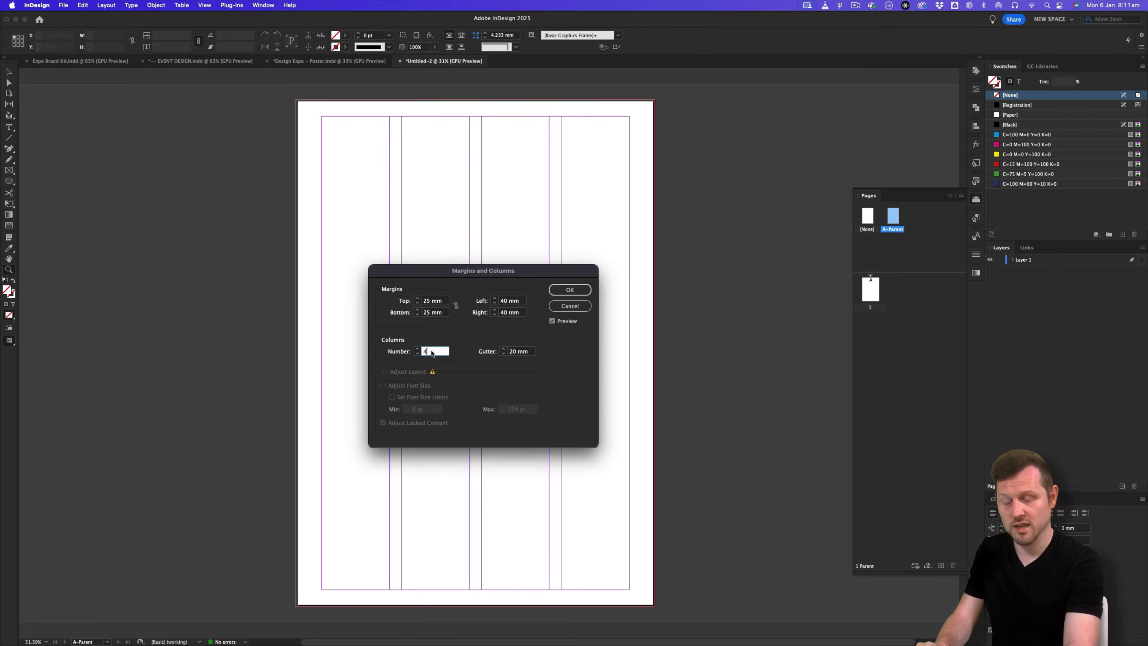
left_click(570, 289)
key("v")
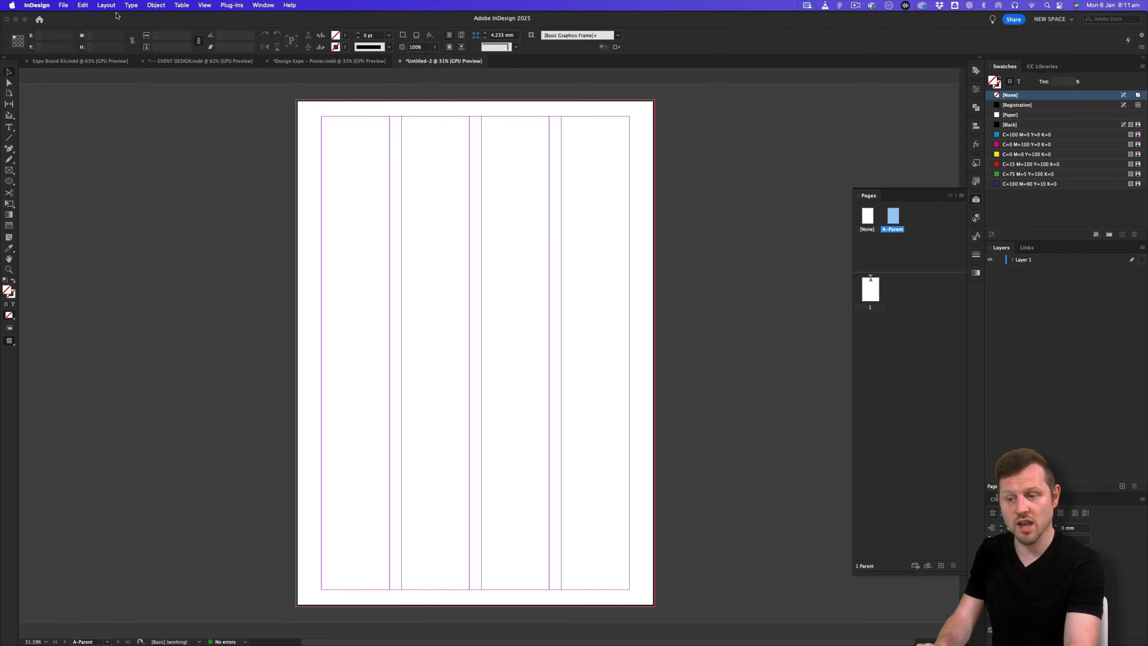
- Start creating guides on the parent page with preview on, using 40 rows and a 0 mm row gutter
left_click(105, 5)
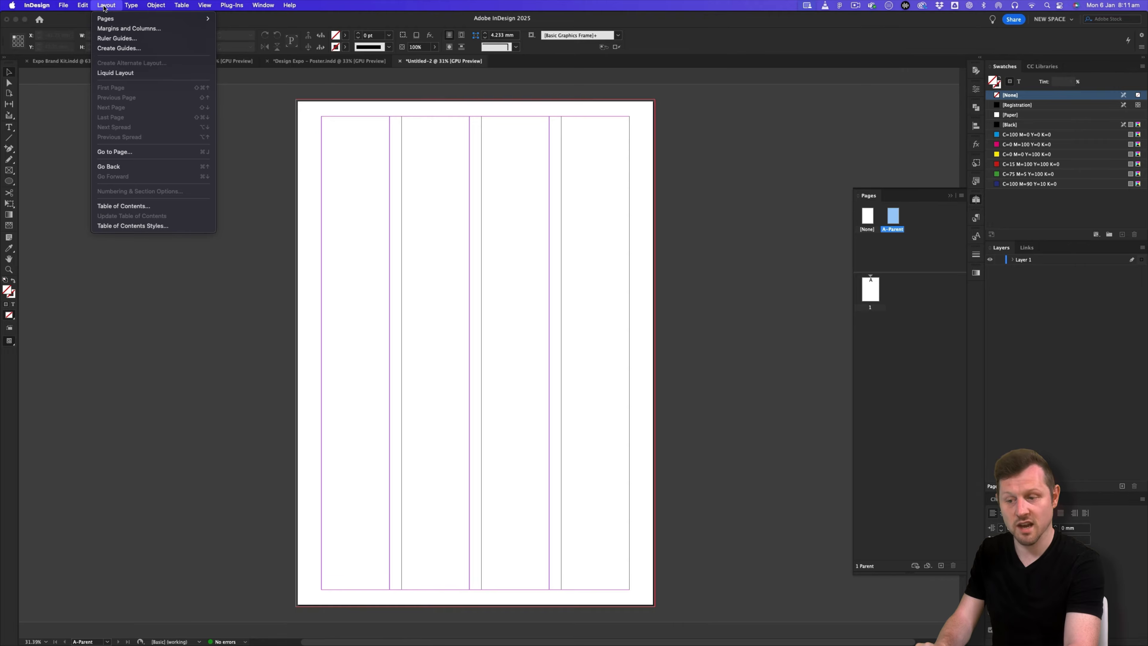
left_click(141, 49)
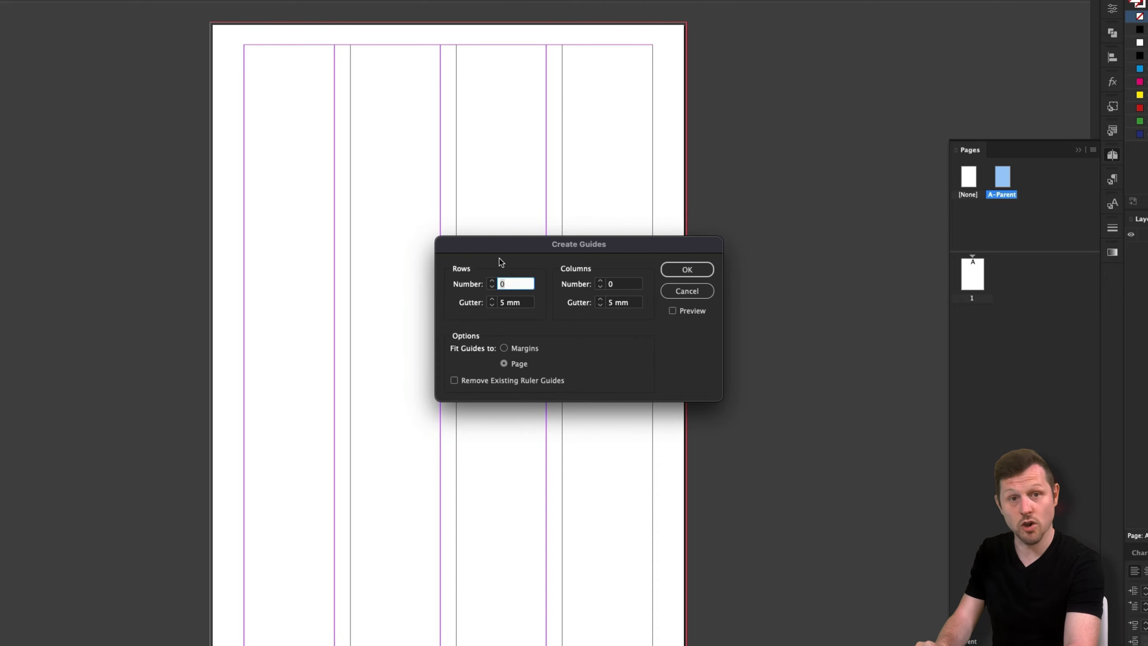
left_click(672, 311)
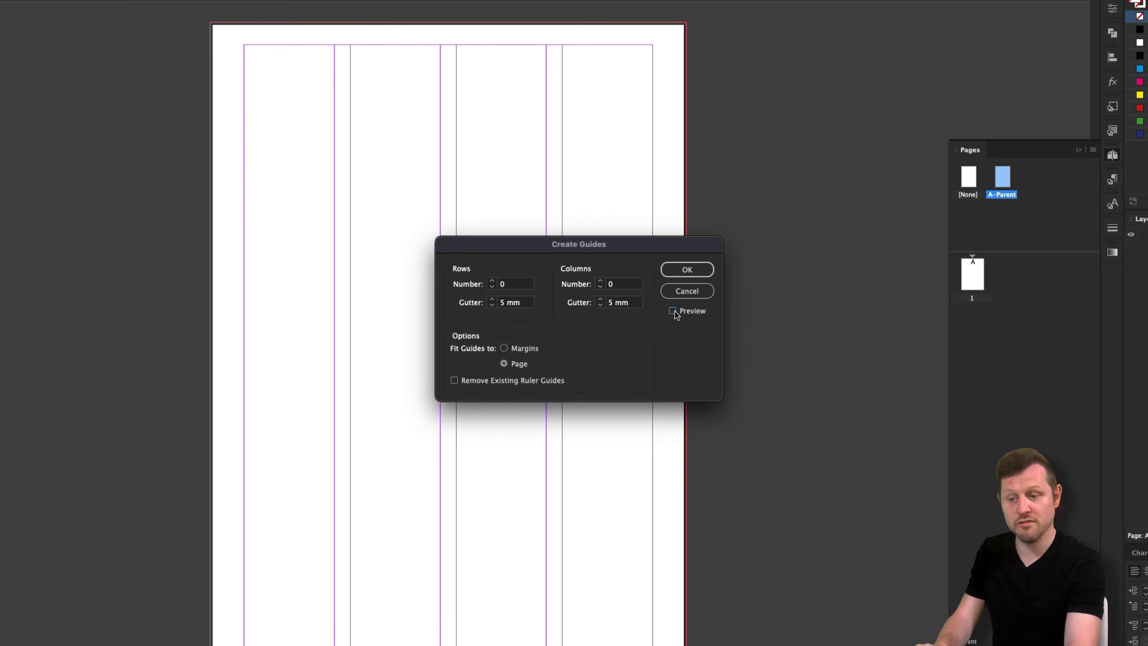
left_click_drag(514, 284, 484, 284)
type("40")
key("Tab")
type("0")
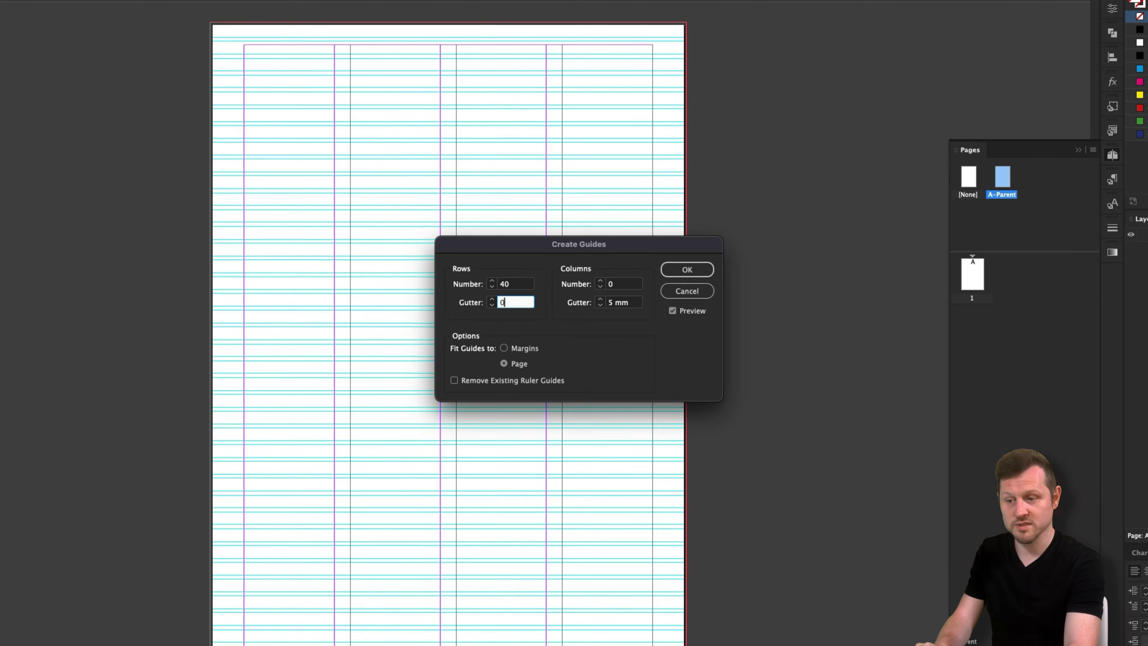
key("Tab")
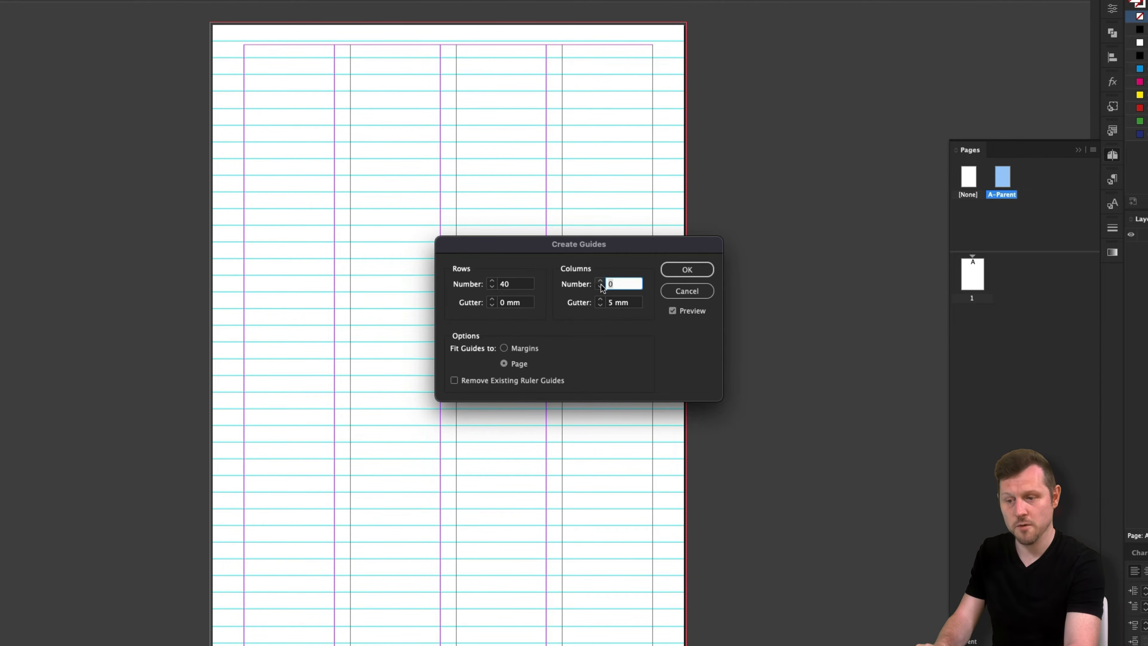
- Set the guides' column gutter to 0 mm, fit the guides to the margins and create them
key("Tab")
type("0")
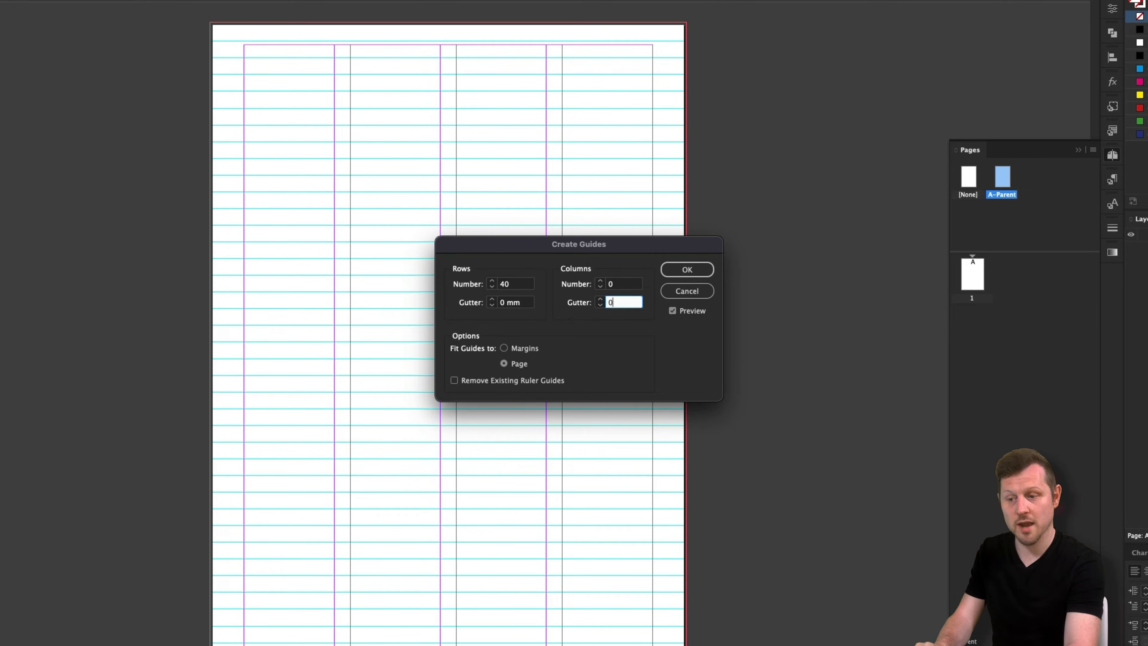
left_click(504, 349)
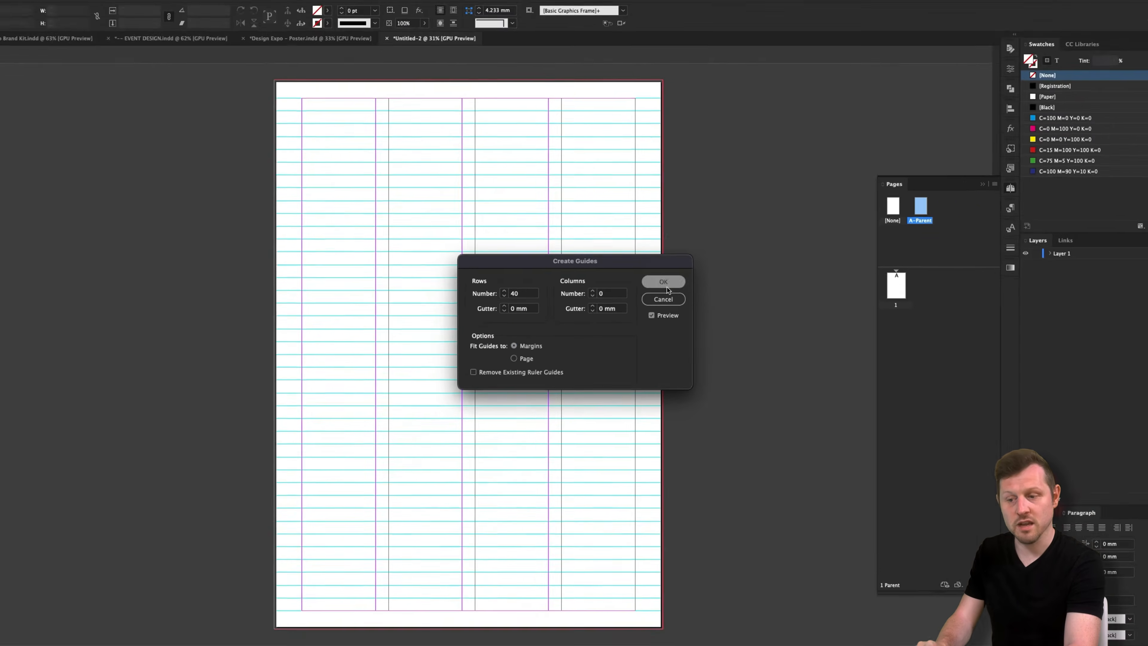
left_click(687, 270)
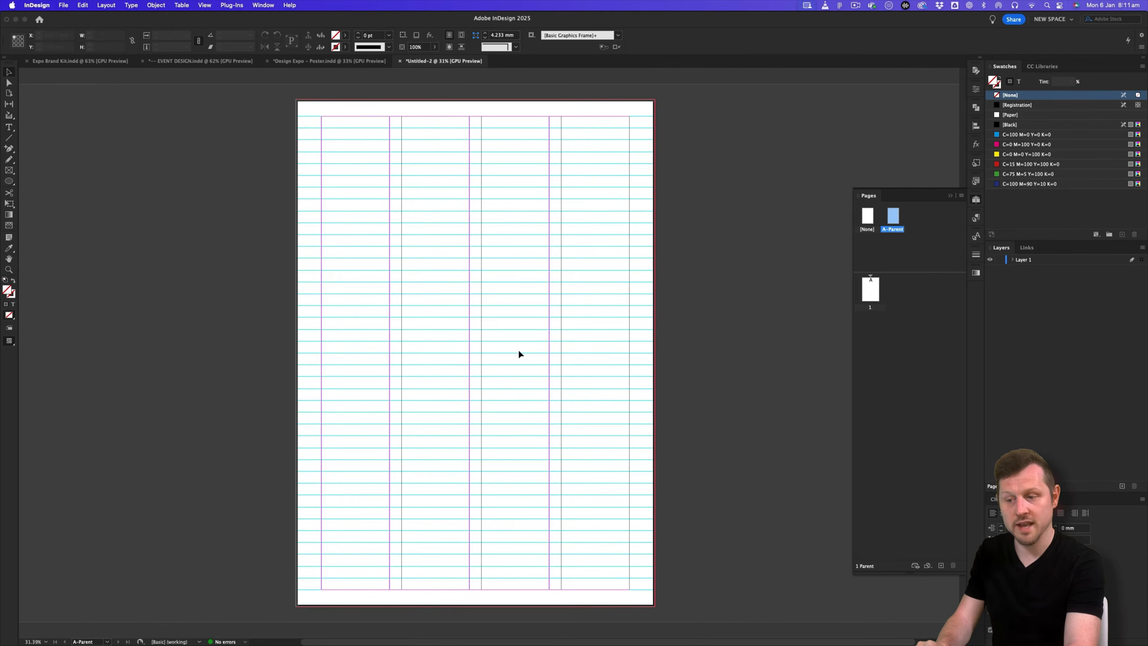
- Go to page 1 to check its grid, and compare it with the Design Expo poster in clean preview
double_click(874, 292)
key("z")
mouse_move(569, 270)
left_mouse_down()
mouse_move(543, 274)
mouse_move(571, 256)
left_mouse_up()
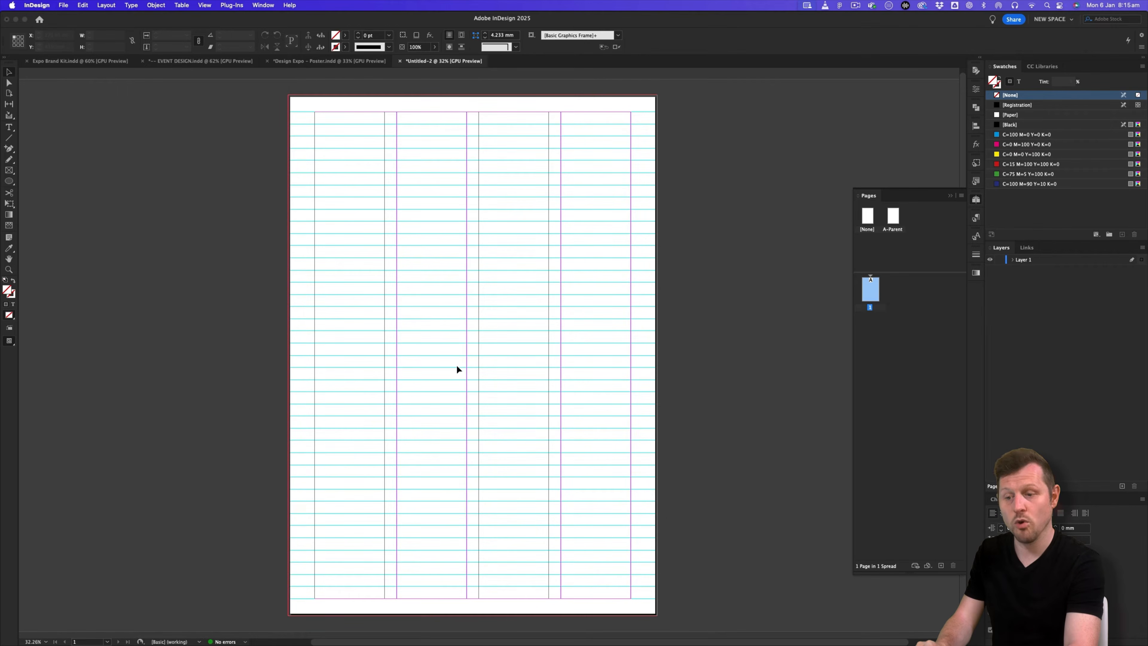
left_click(319, 62)
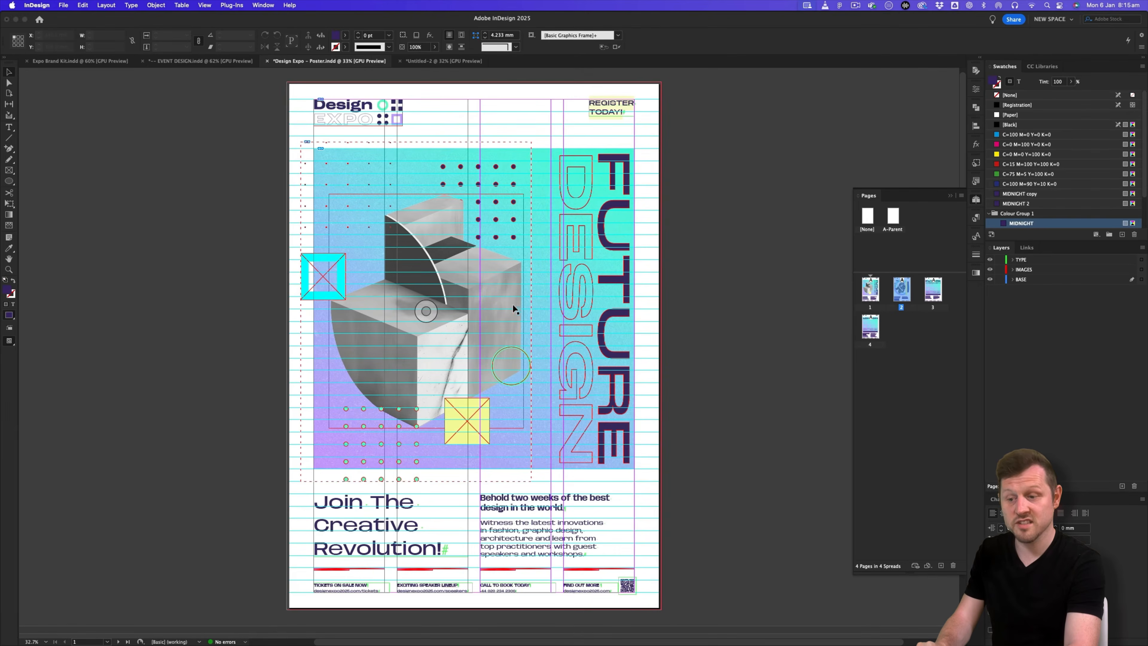
key("w")
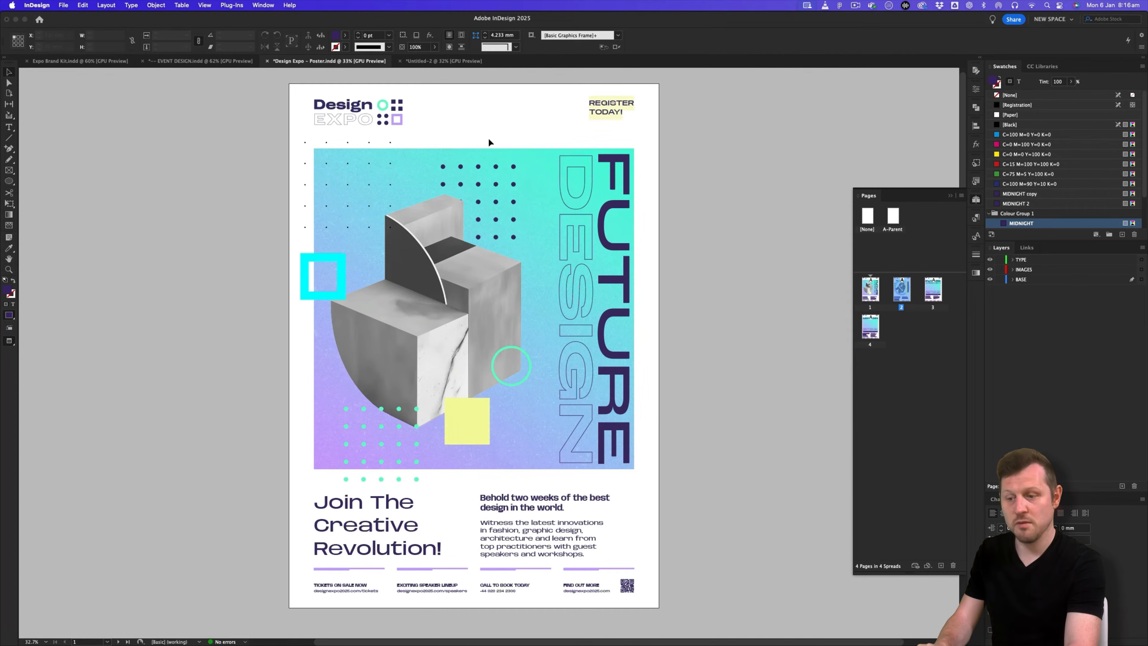
- Return to the new poster document and rename its only layer BASE
left_click(436, 61)
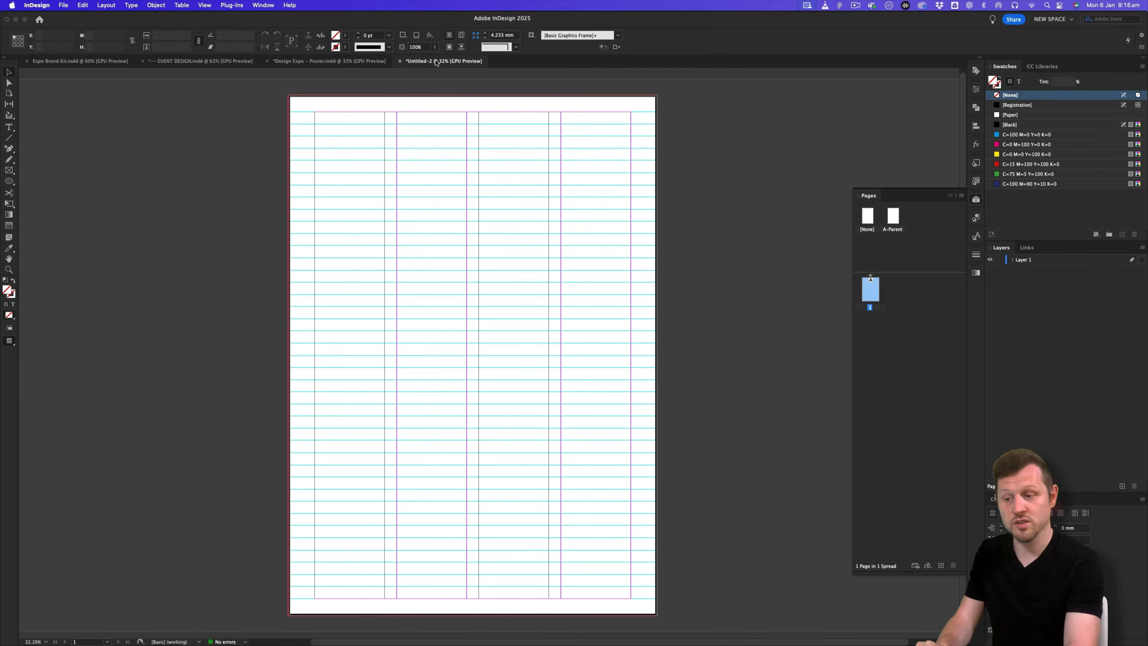
double_click(1026, 261)
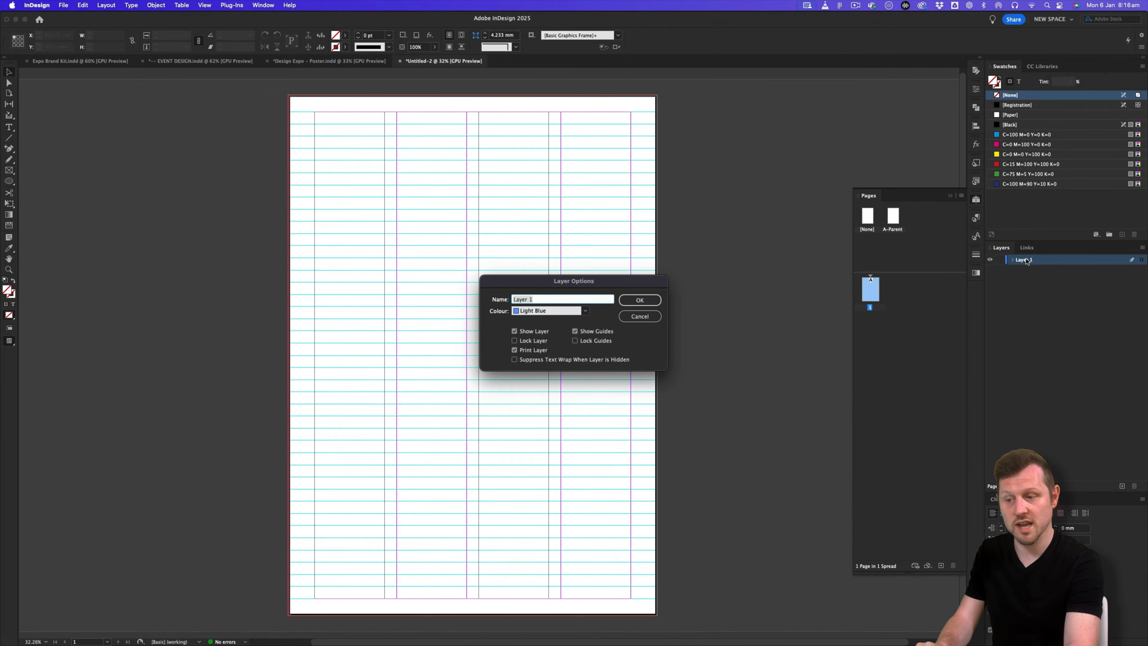
type("BASE")
key("Return")
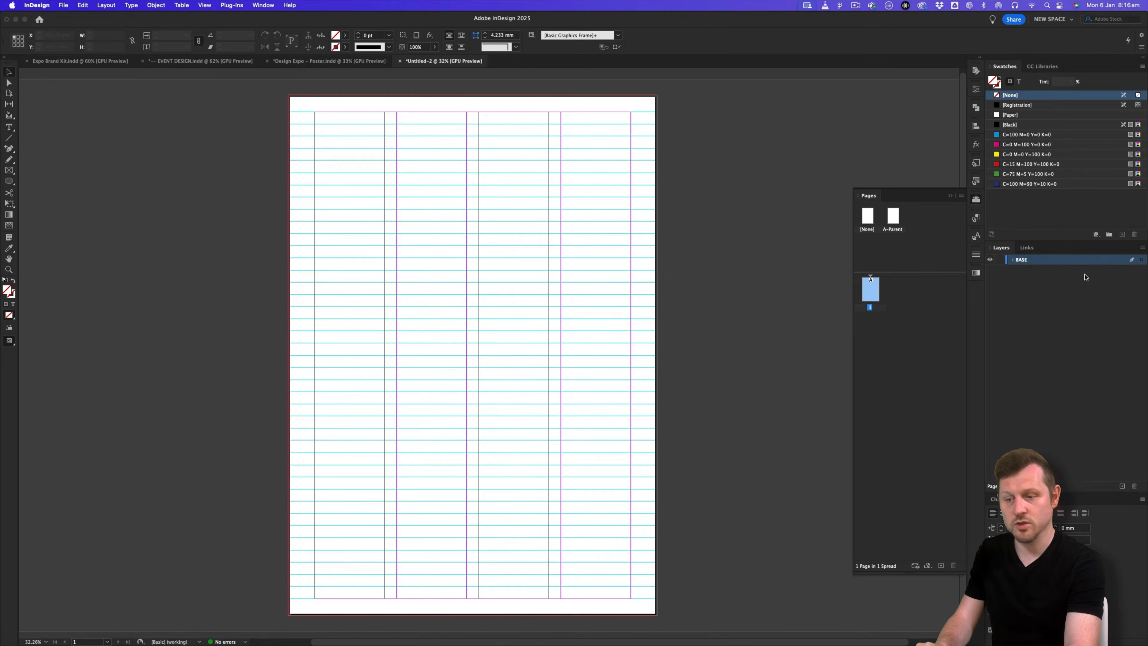
- Draw a square image frame about 514 x 514 mm between the side margins, starting three rows below the top margin
left_click(9, 171)
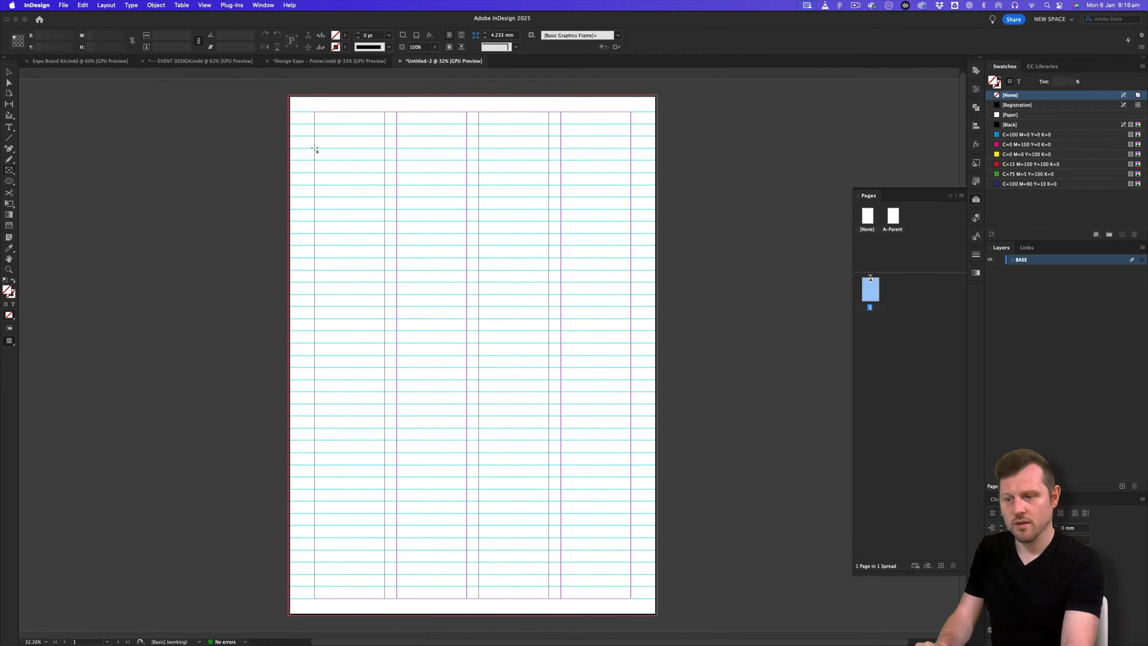
left_click_drag(315, 149, 634, 465)
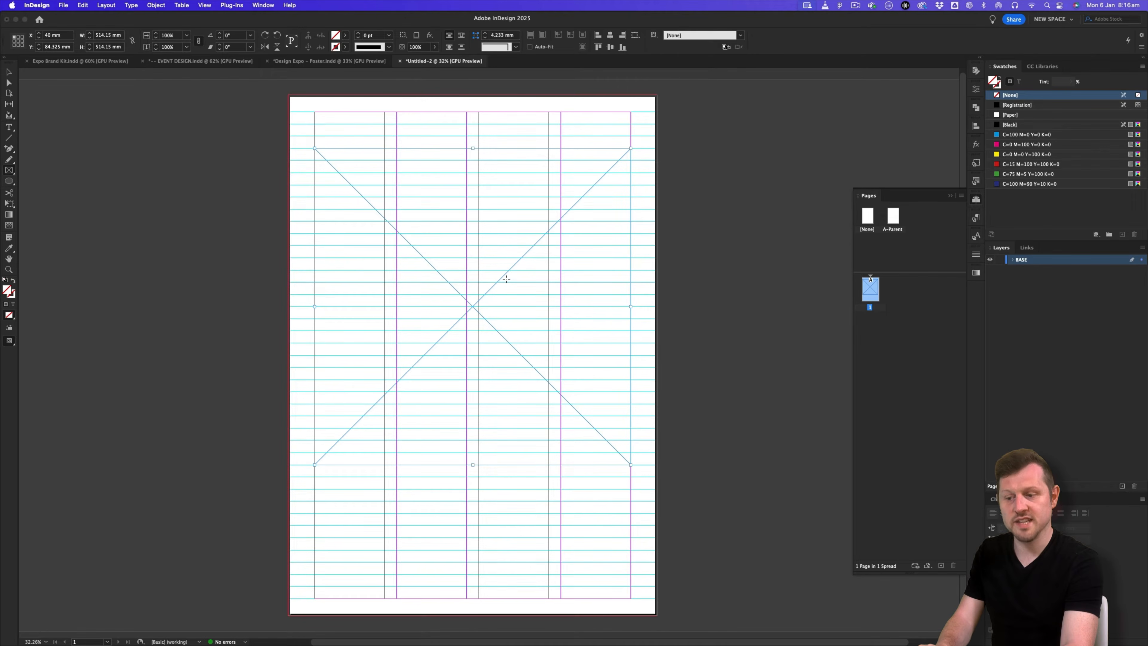
- Switch to Finder and locate Expo Brand Kit.indd in the project's DESIGN EXPO media kit folder
left_click(80, 61)
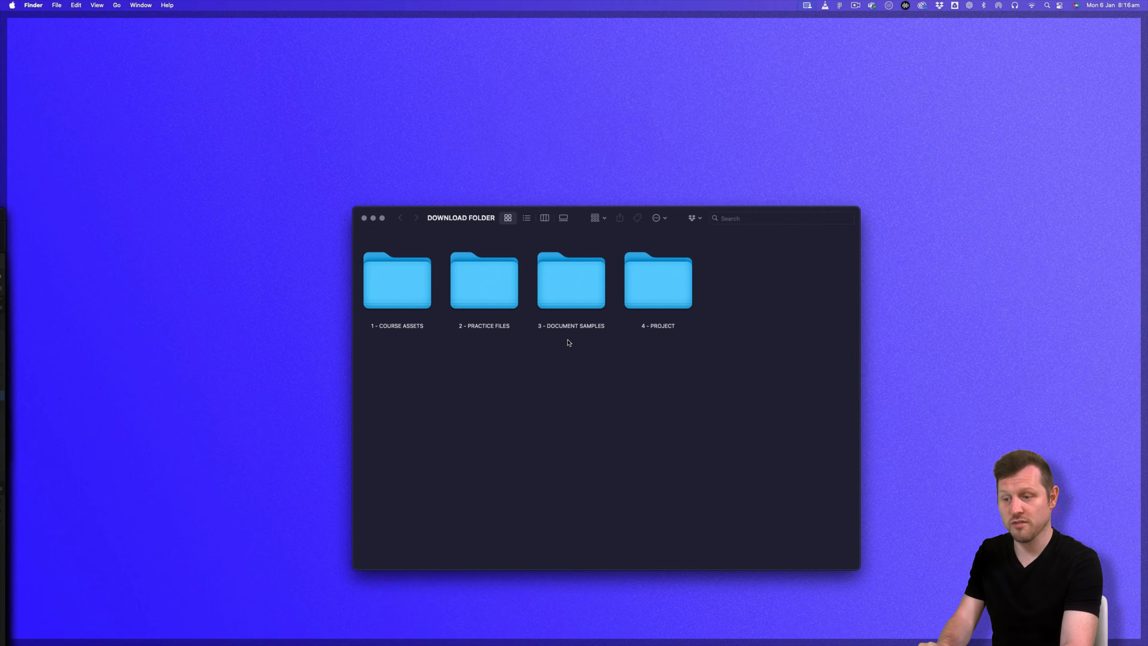
double_click(663, 287)
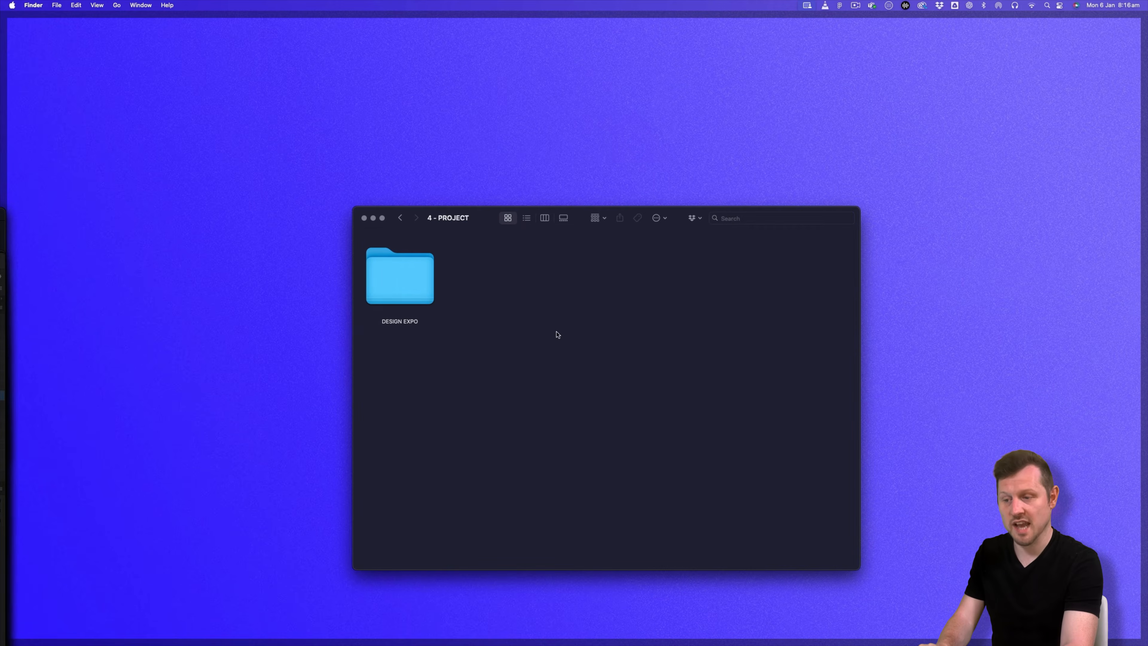
double_click(418, 278)
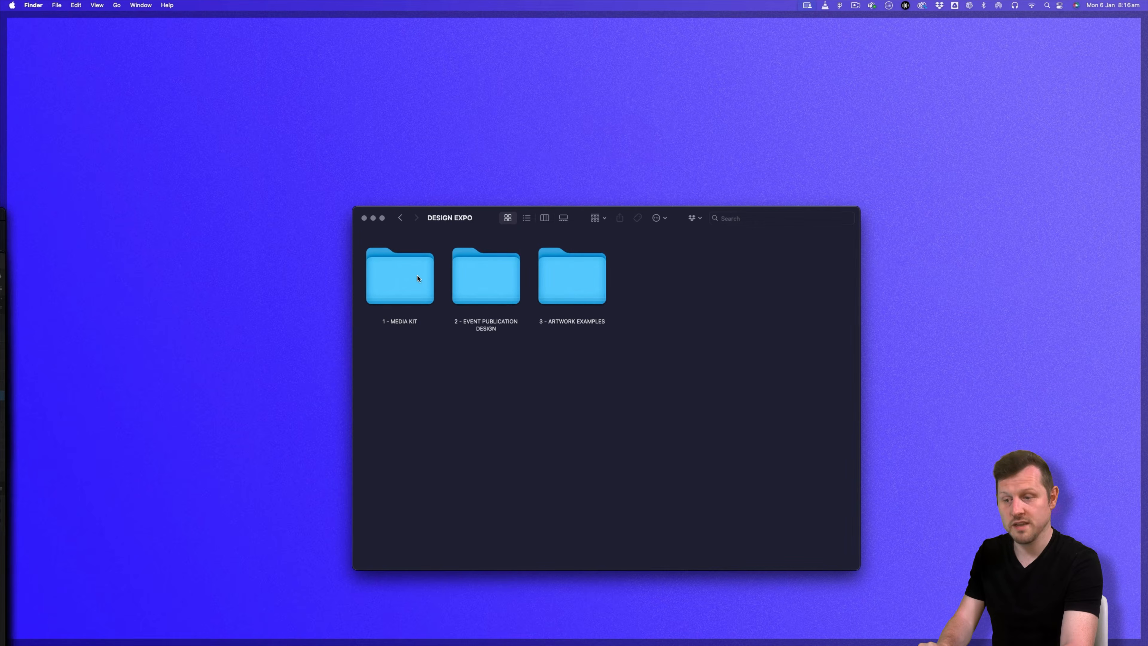
double_click(418, 278)
left_click(560, 290)
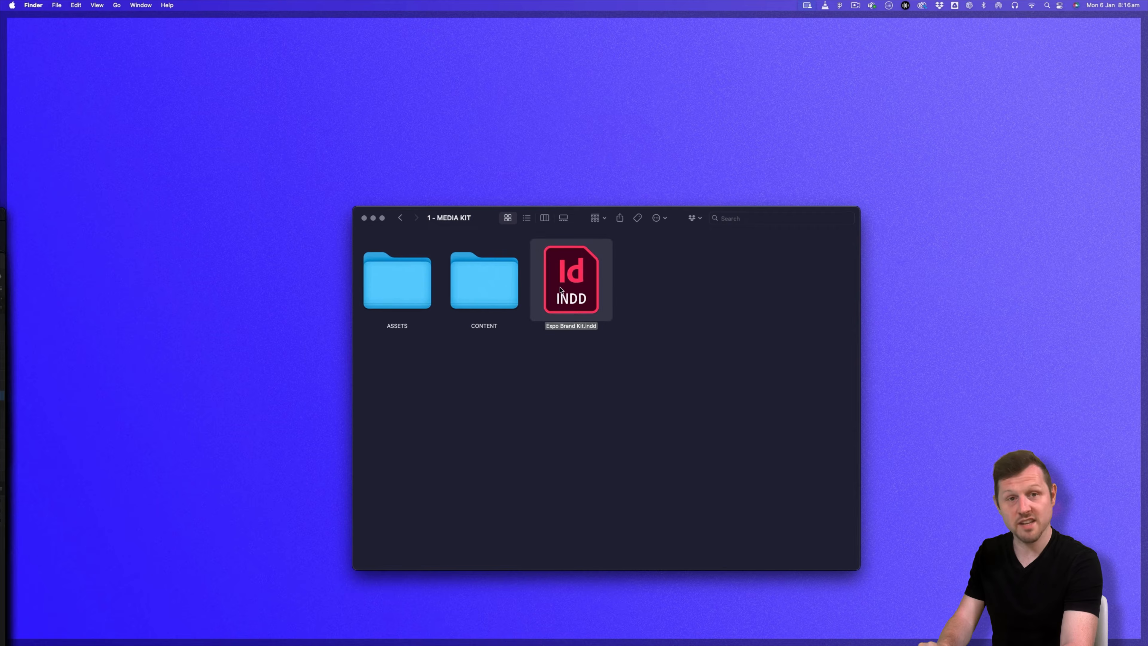
- Return to InDesign and review the Expo Brand Kit document up to the gradients on the Tool Kit At a Glance page
mouse_move(1, 644)
left_click(223, 223)
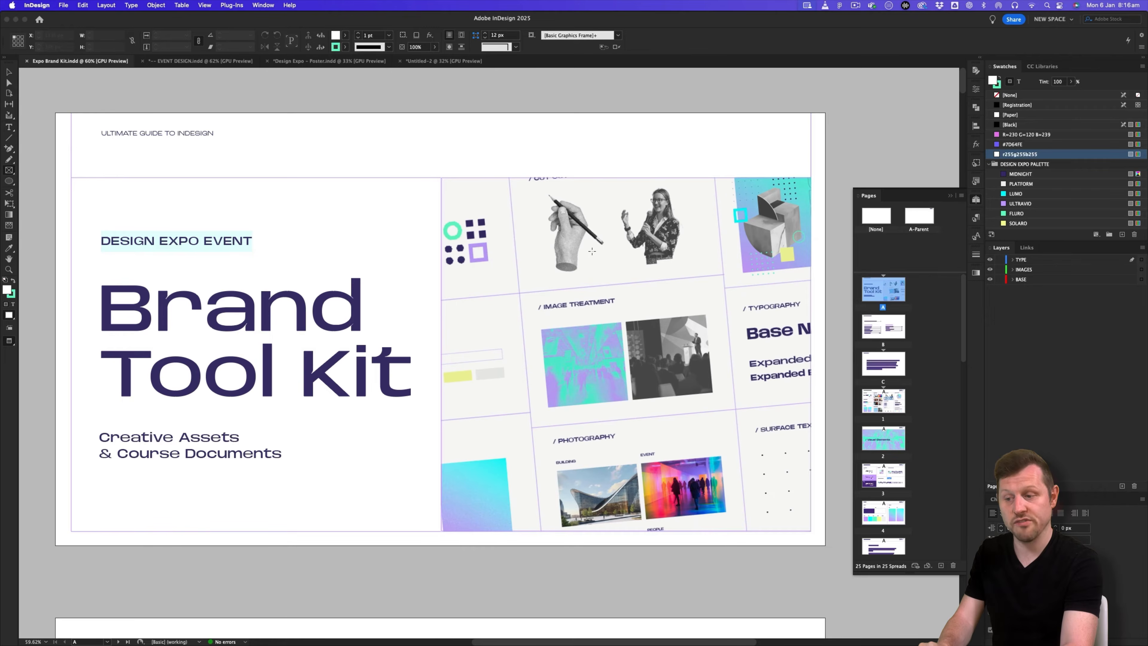
scroll(592, 251, "down", 15)
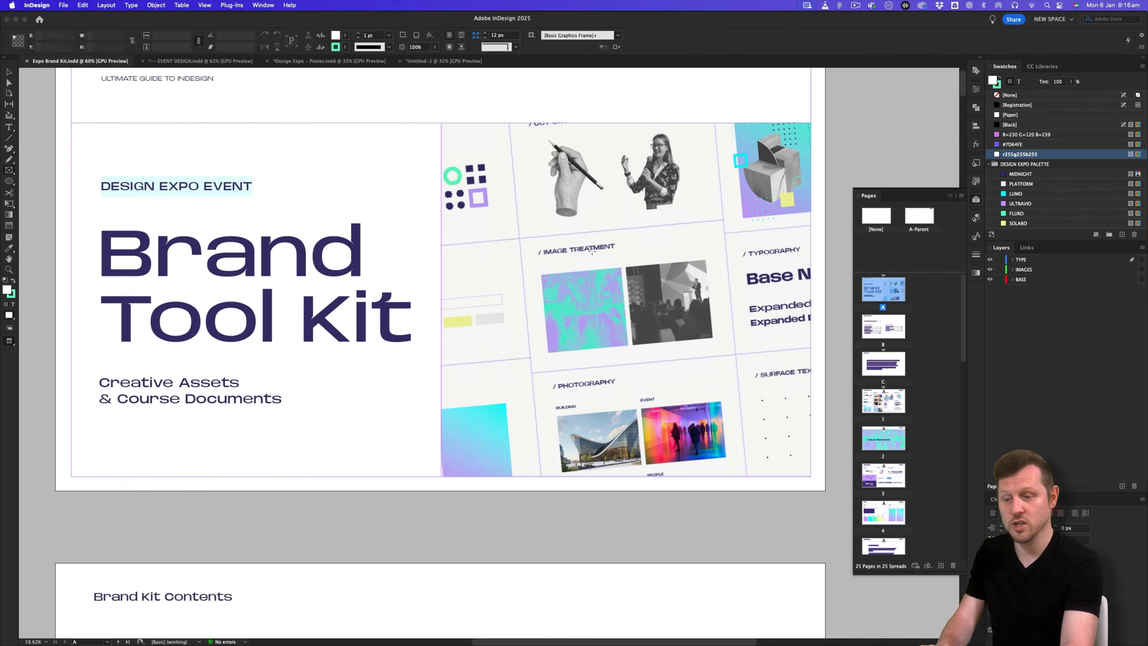
scroll(592, 251, "down", 15)
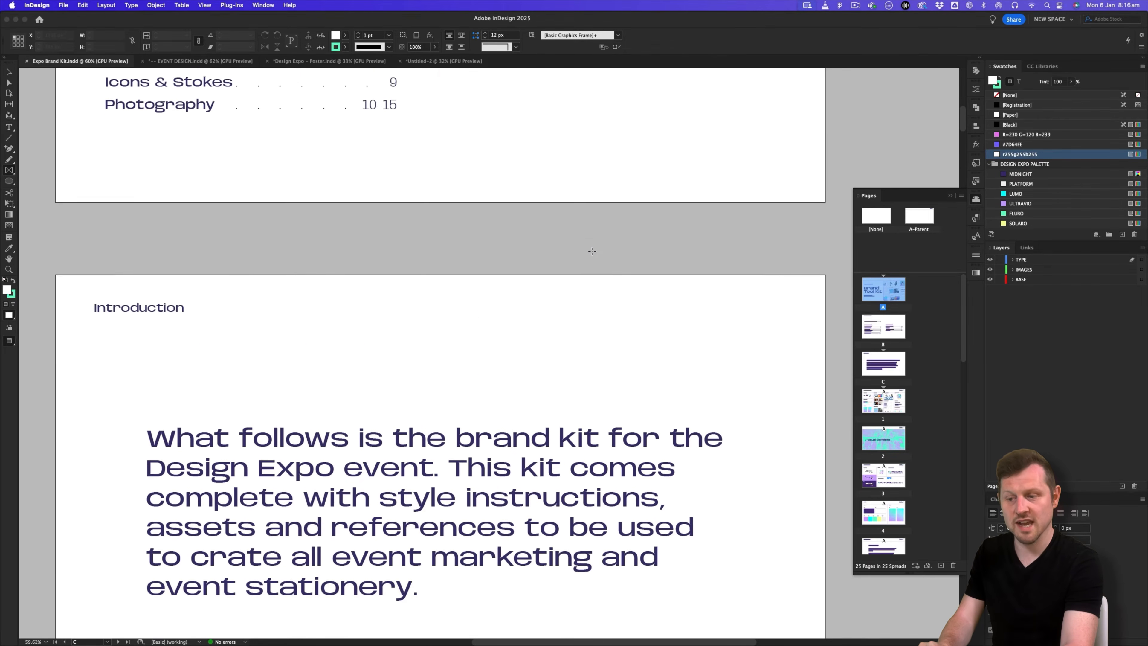
scroll(592, 251, "down", 2)
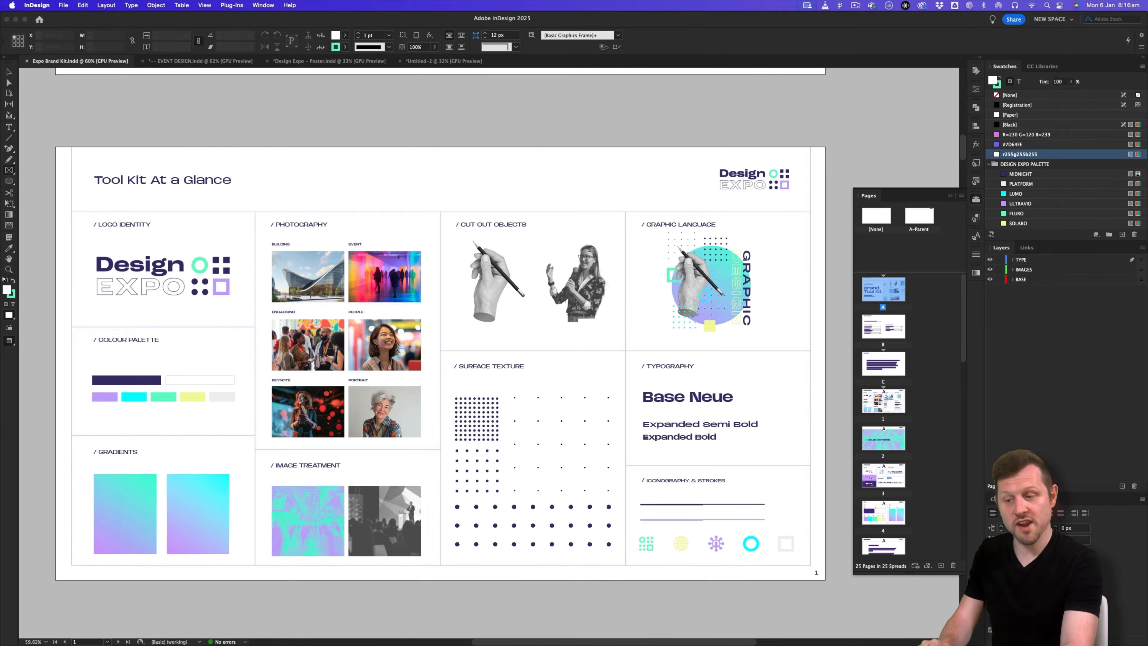
key("v")
left_click(147, 514)
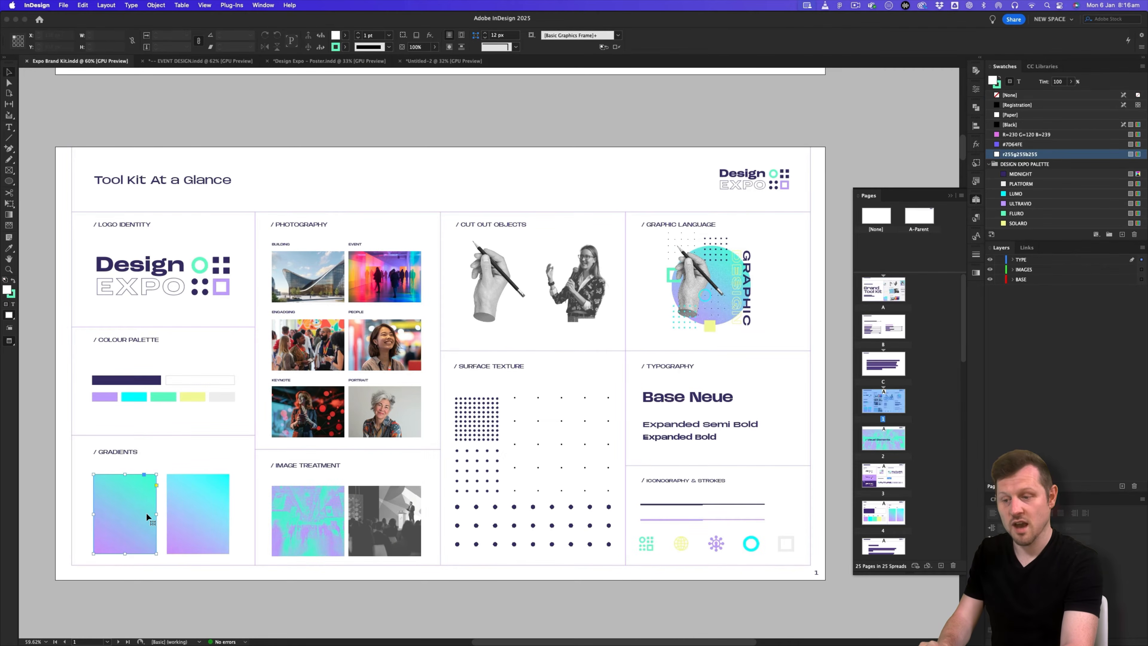
- Examine the brand kit's Colour page and select the green gradient image
scroll(452, 403, "down", 20)
scroll(451, 403, "down", 5)
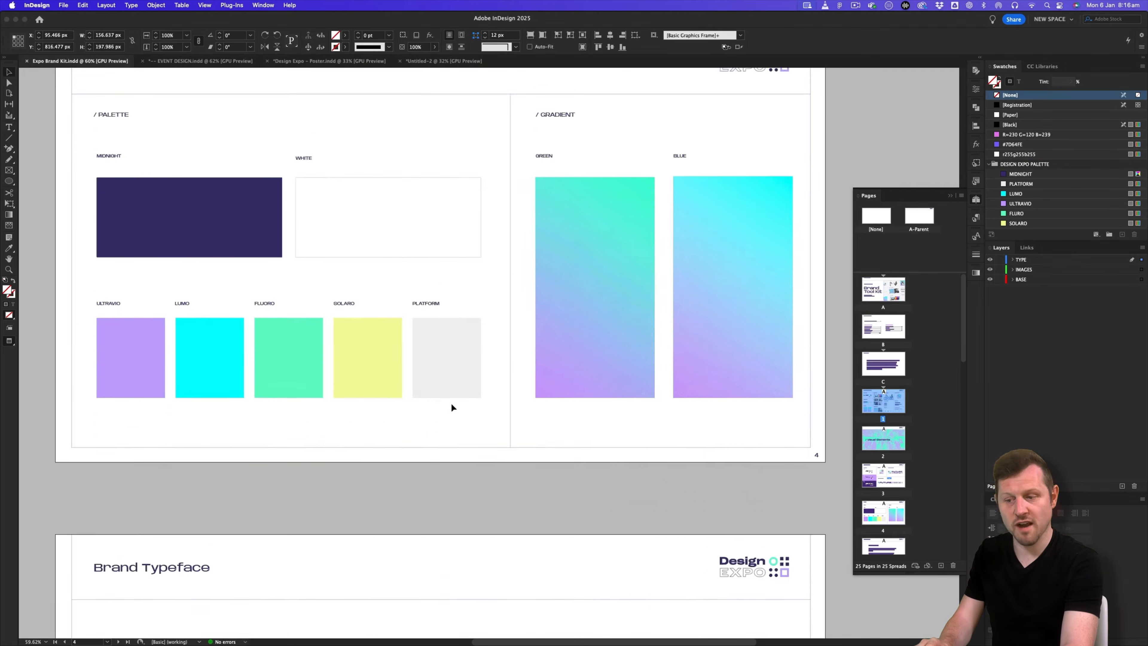
scroll(451, 403, "up", 2)
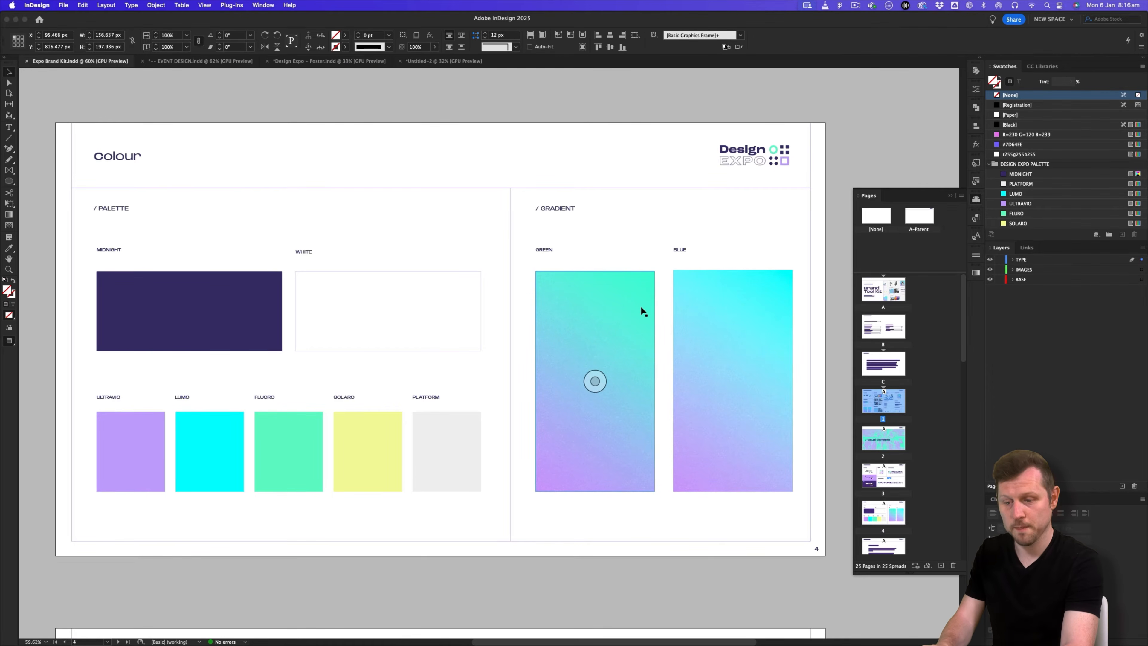
left_click(603, 106)
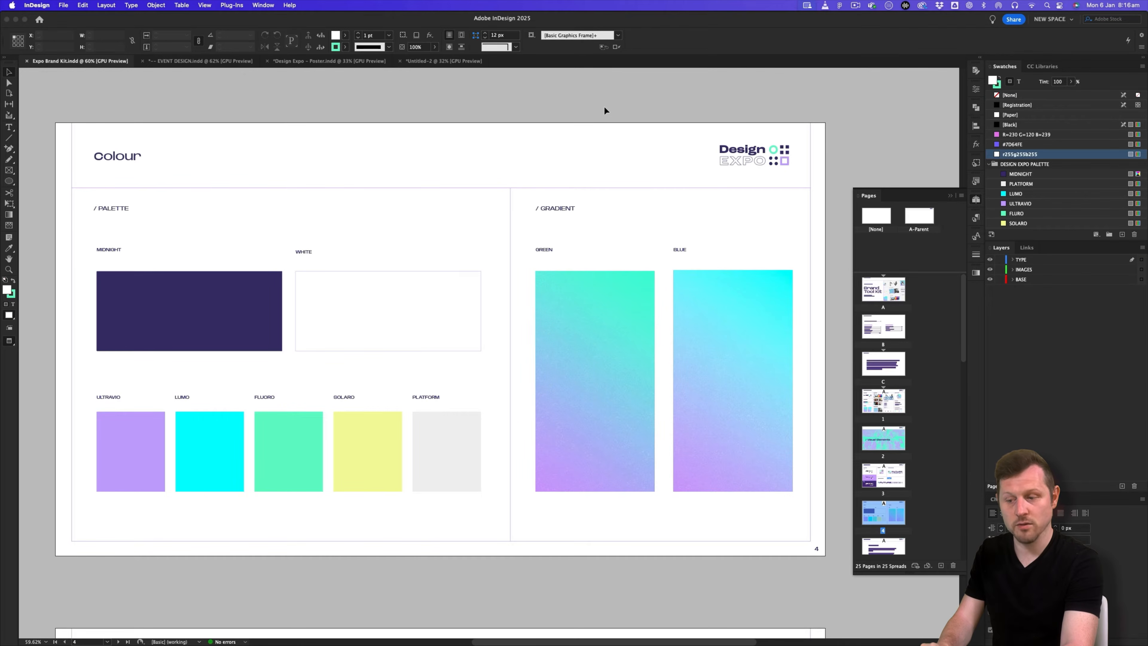
left_click(595, 350)
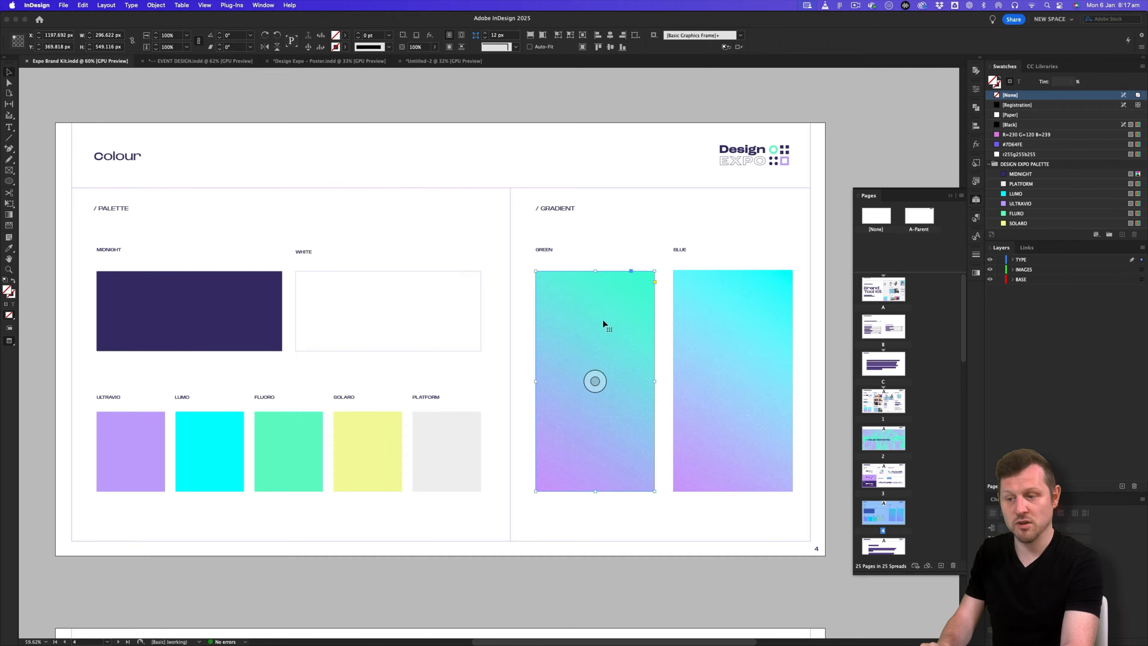
- In the poster document, place the green gradient PSD from the media kit's Graphic Textures > Gradient folder into the square frame
left_click(428, 62)
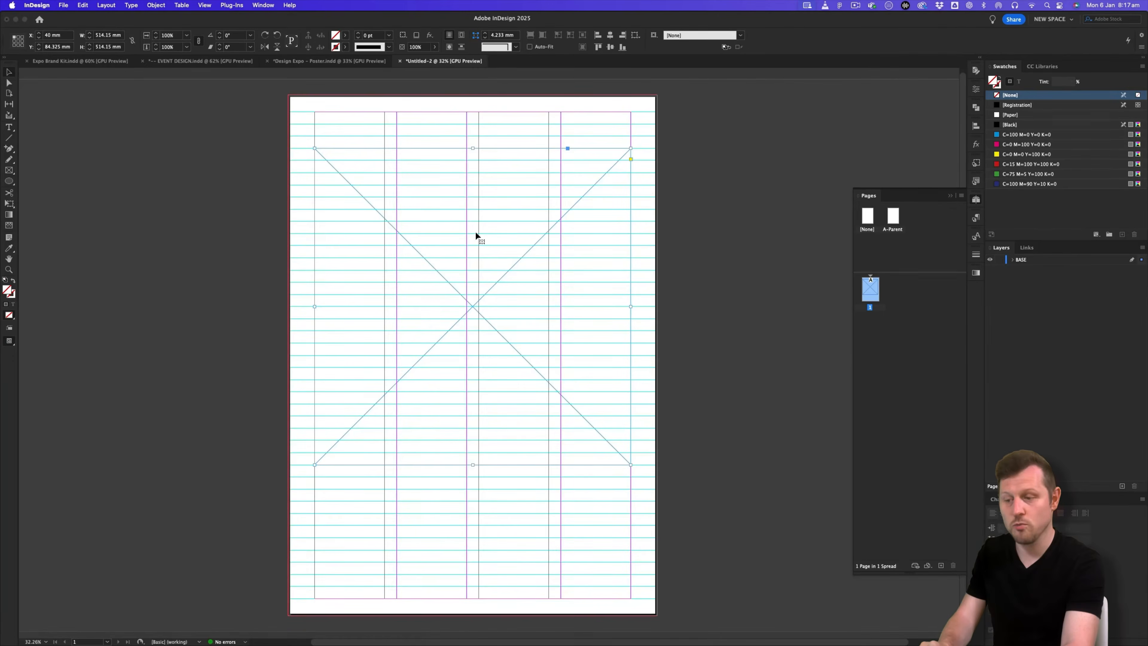
key("super+d")
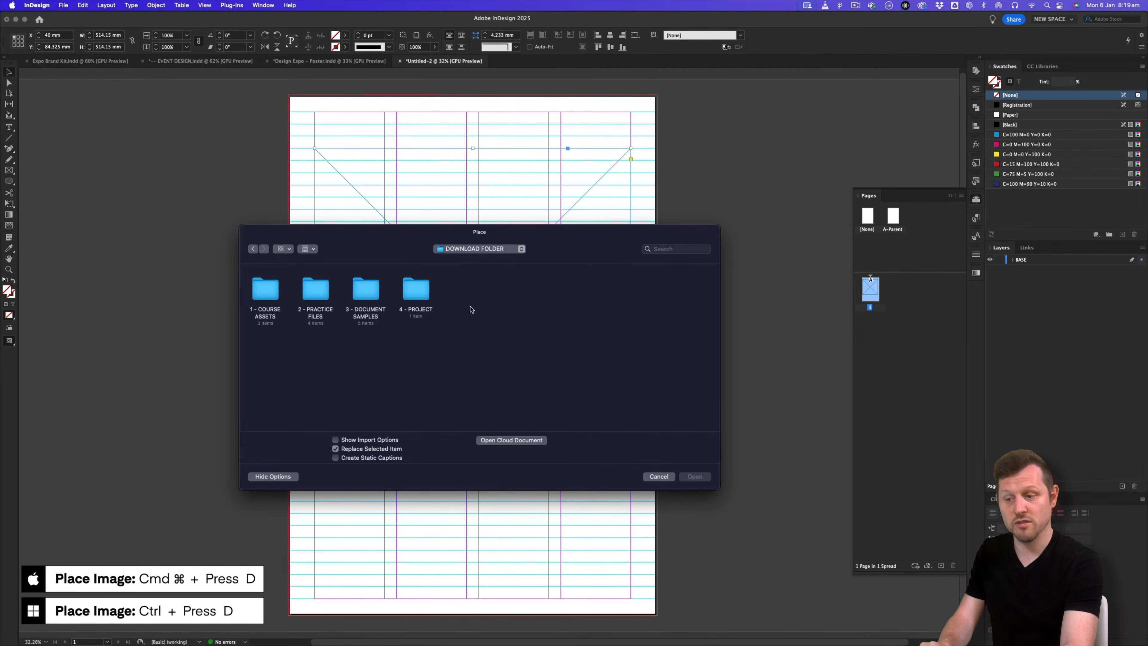
double_click(414, 289)
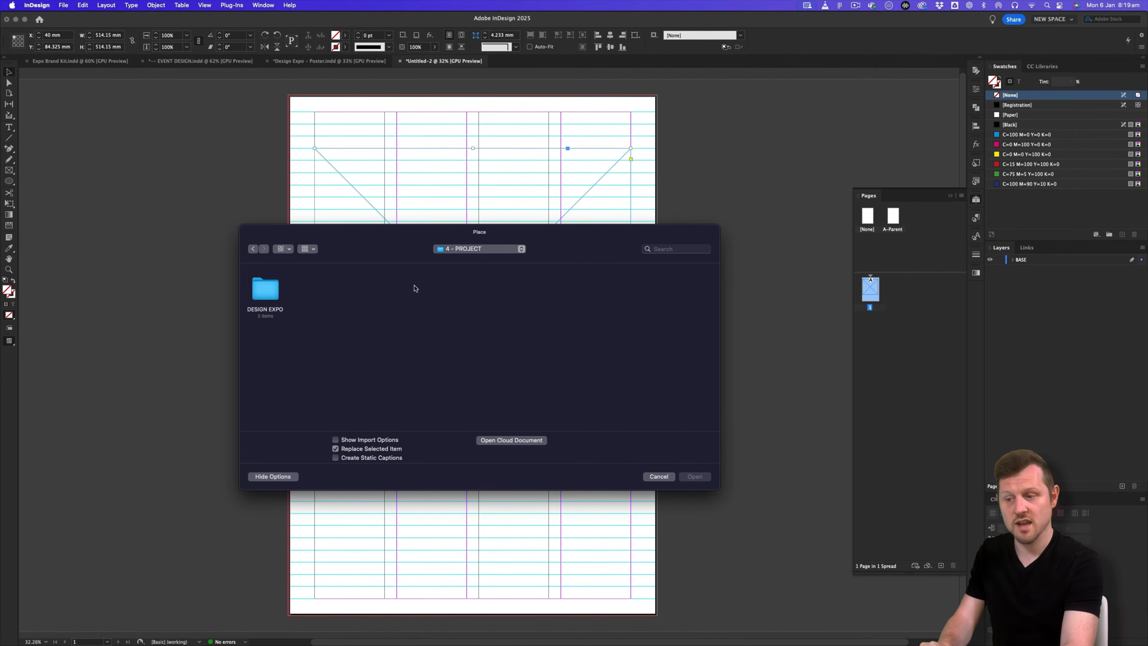
double_click(270, 293)
double_click(271, 293)
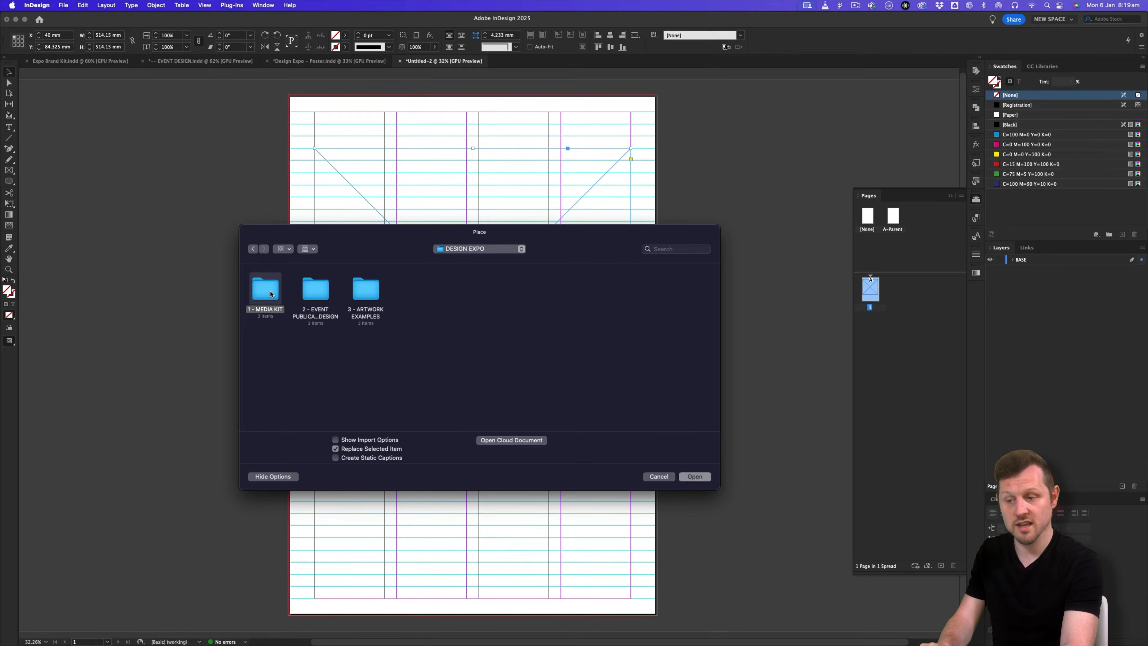
double_click(270, 293)
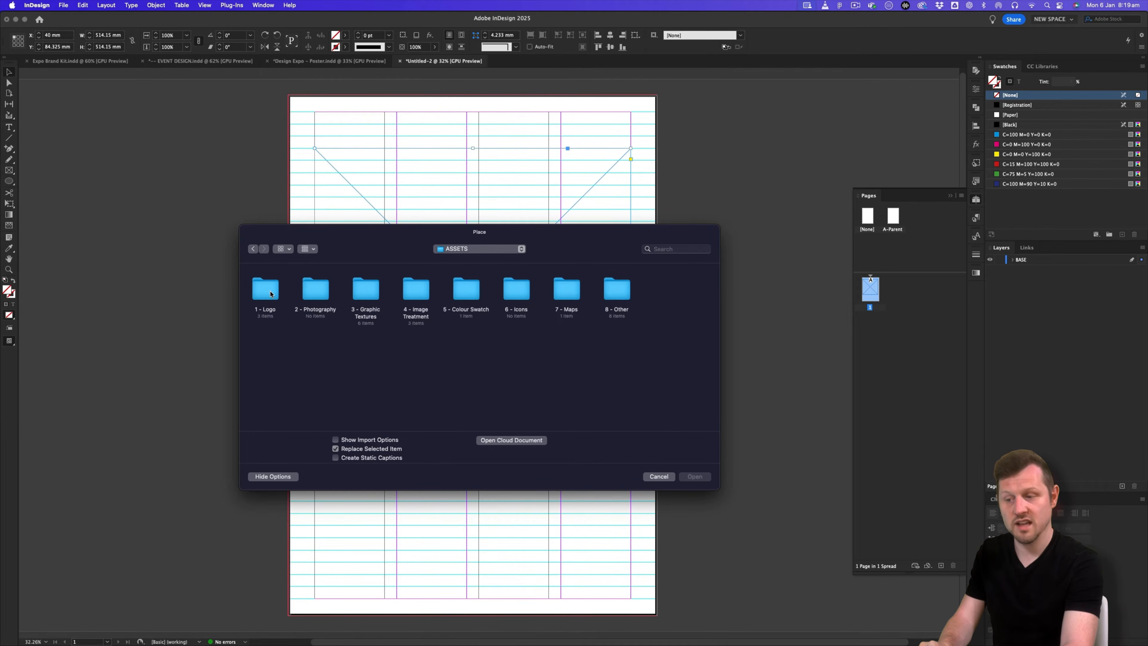
double_click(365, 294)
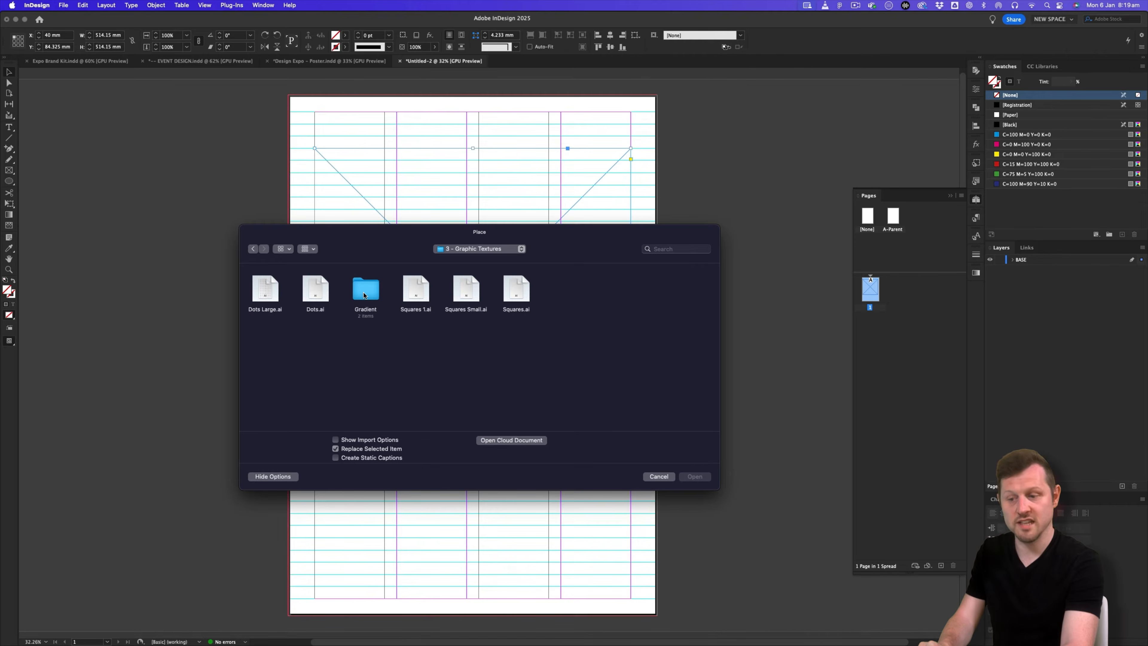
double_click(364, 294)
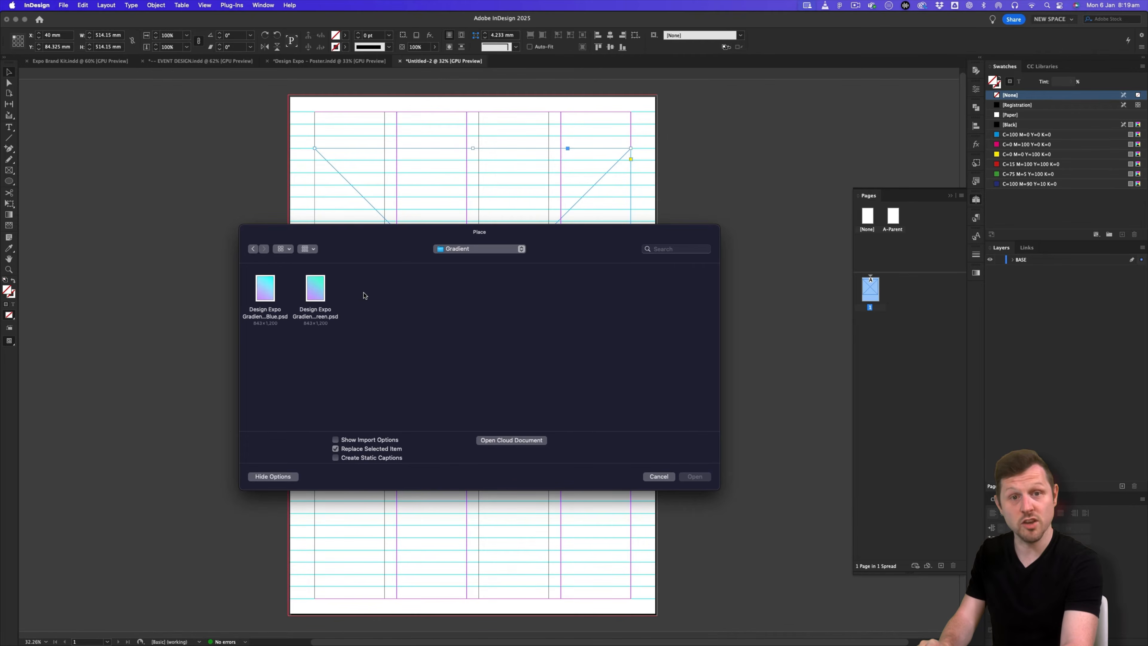
double_click(317, 290)
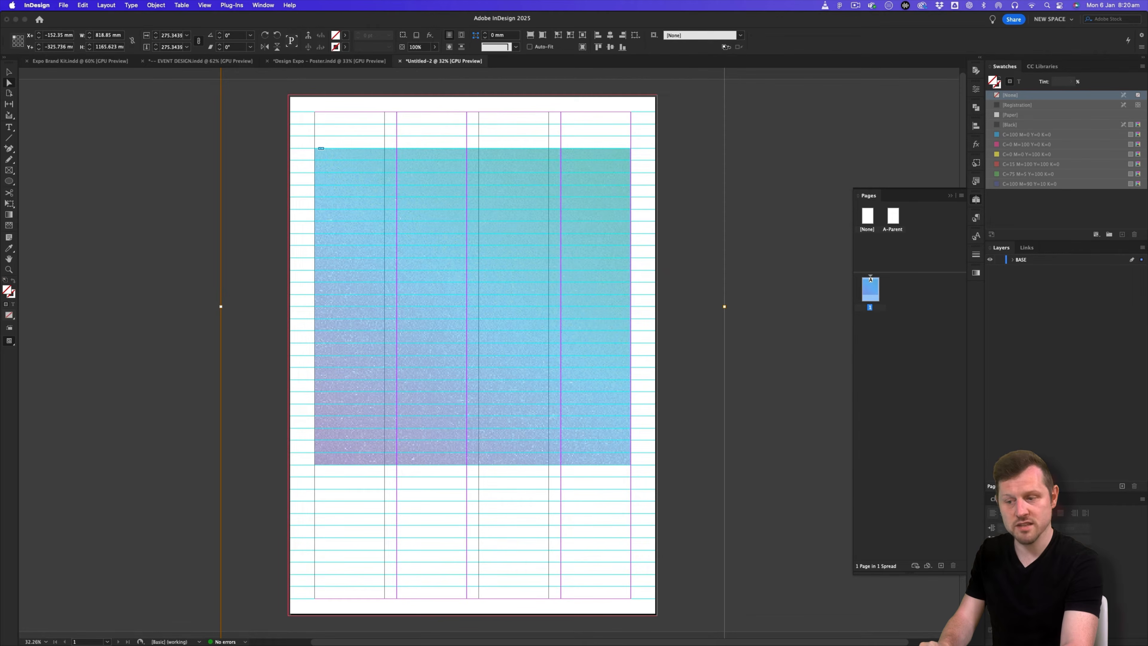
- Fit the green gradient image so it fills its square frame proportionally
key("super+shift+a")
key("v")
left_click(595, 302)
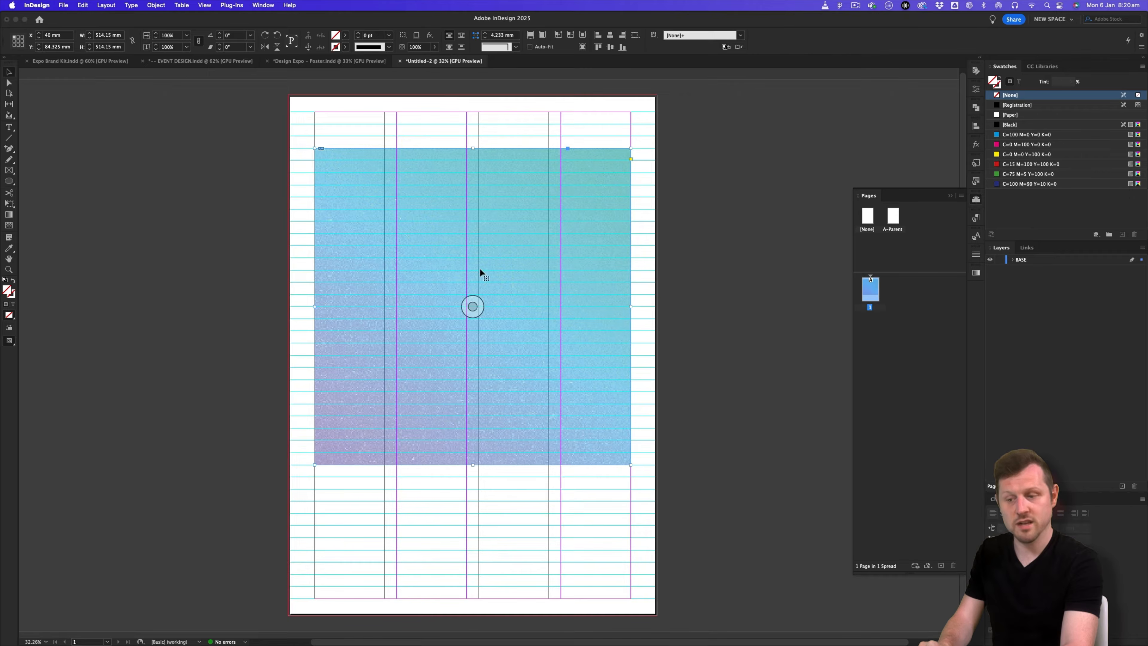
right_click(470, 221)
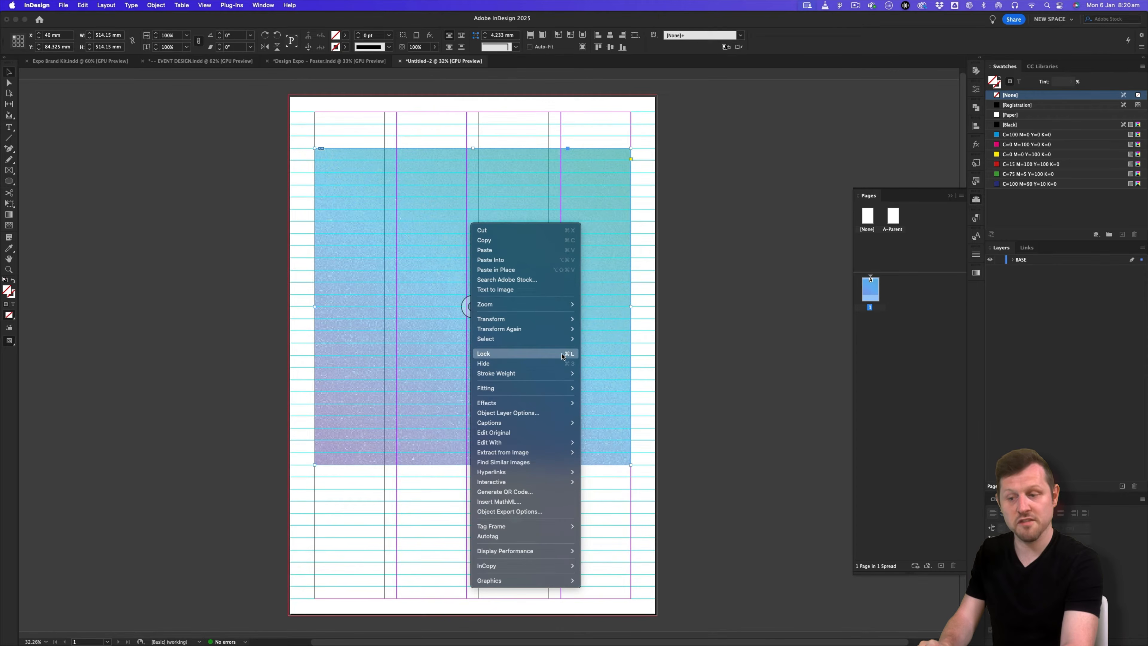
mouse_move(534, 388)
left_click(628, 390)
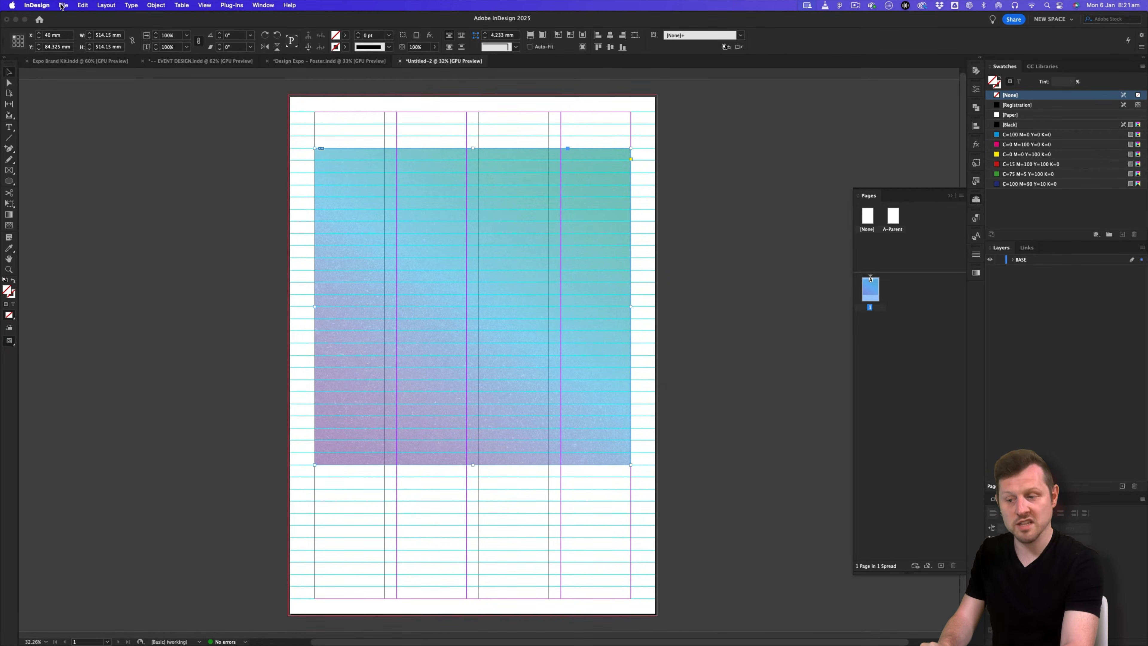
- Set the poster's transparency blend space to Document RGB and preview the page without guides
left_click(83, 5)
mouse_move(136, 299)
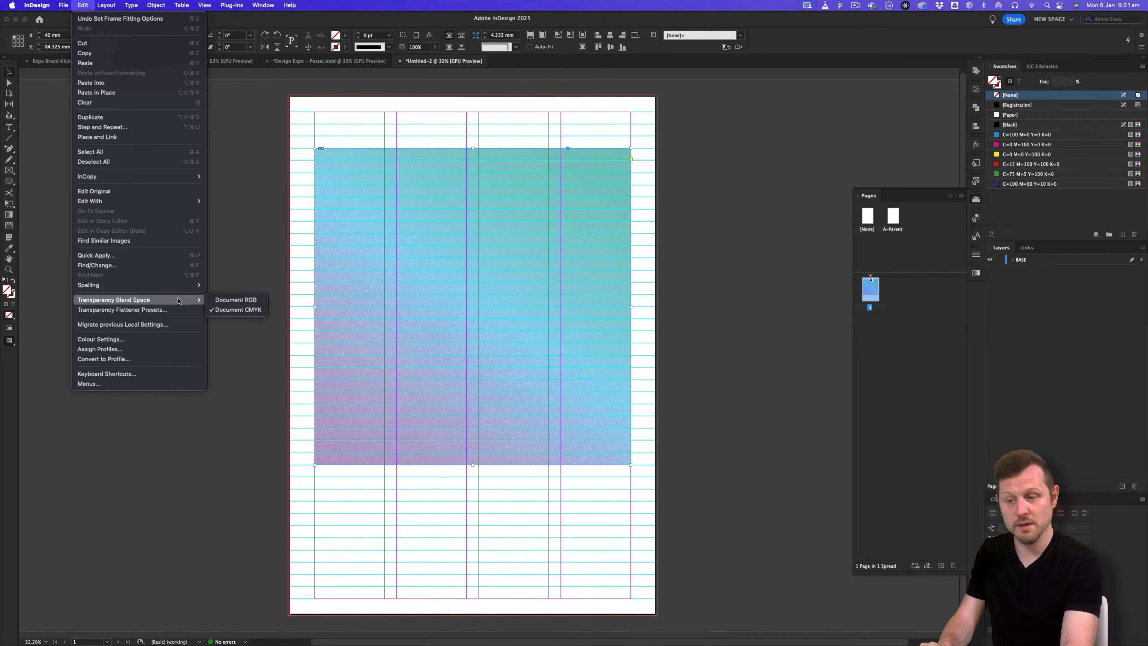
left_click(230, 299)
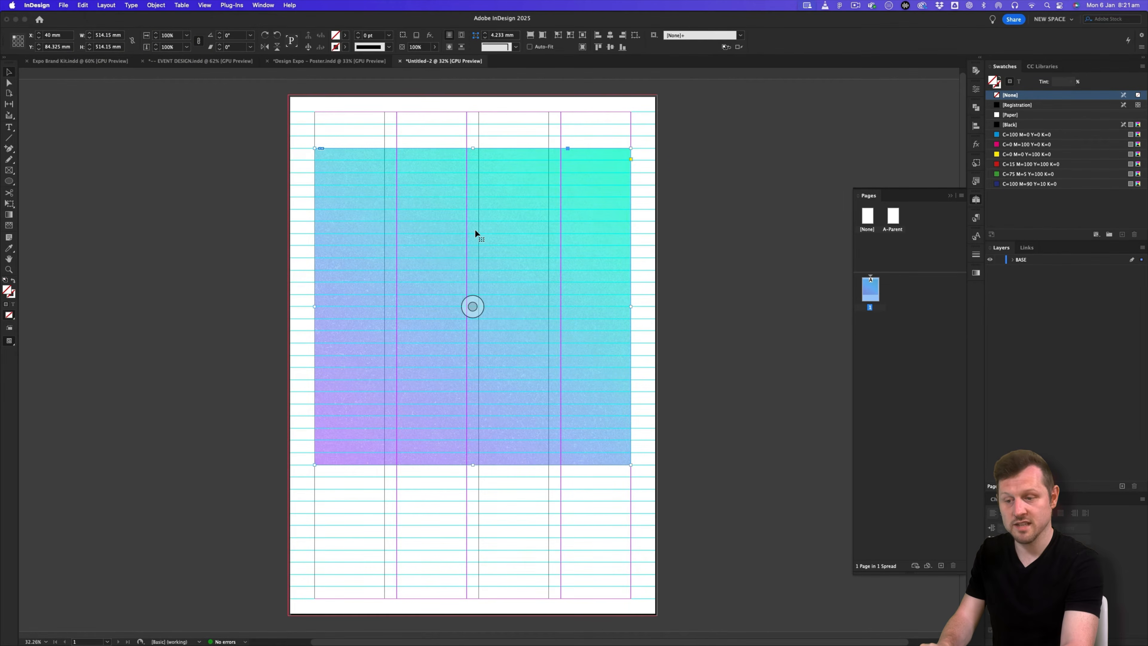
key("w")
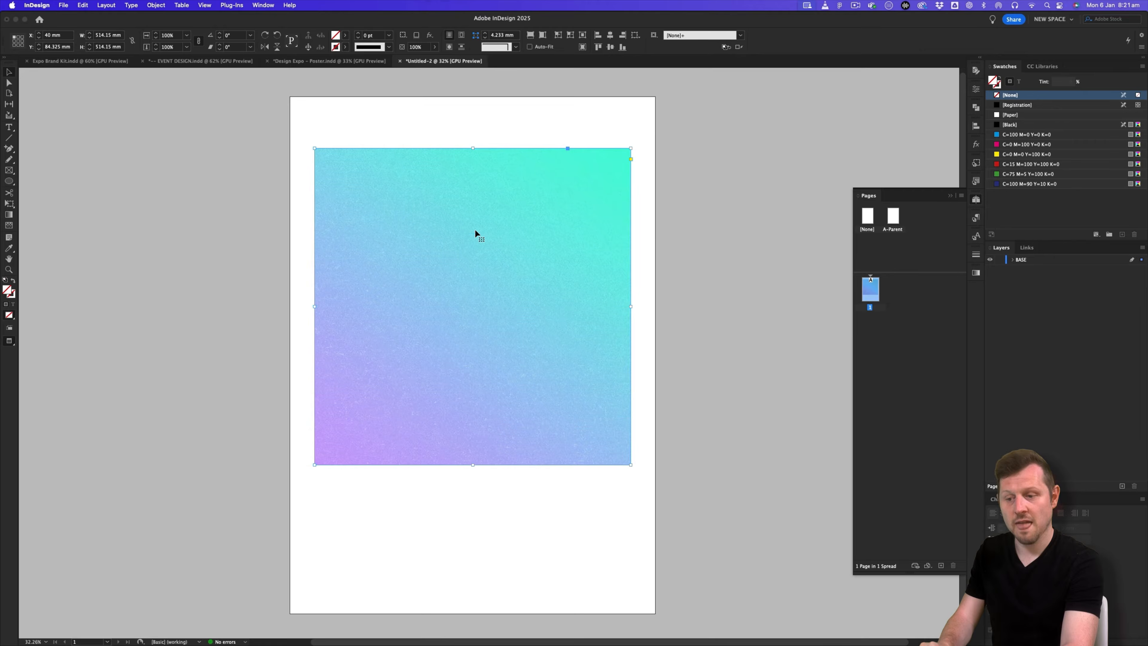
- Set the display performance to High Quality Display and deselect the gradient frame
left_click(205, 5)
mouse_move(267, 171)
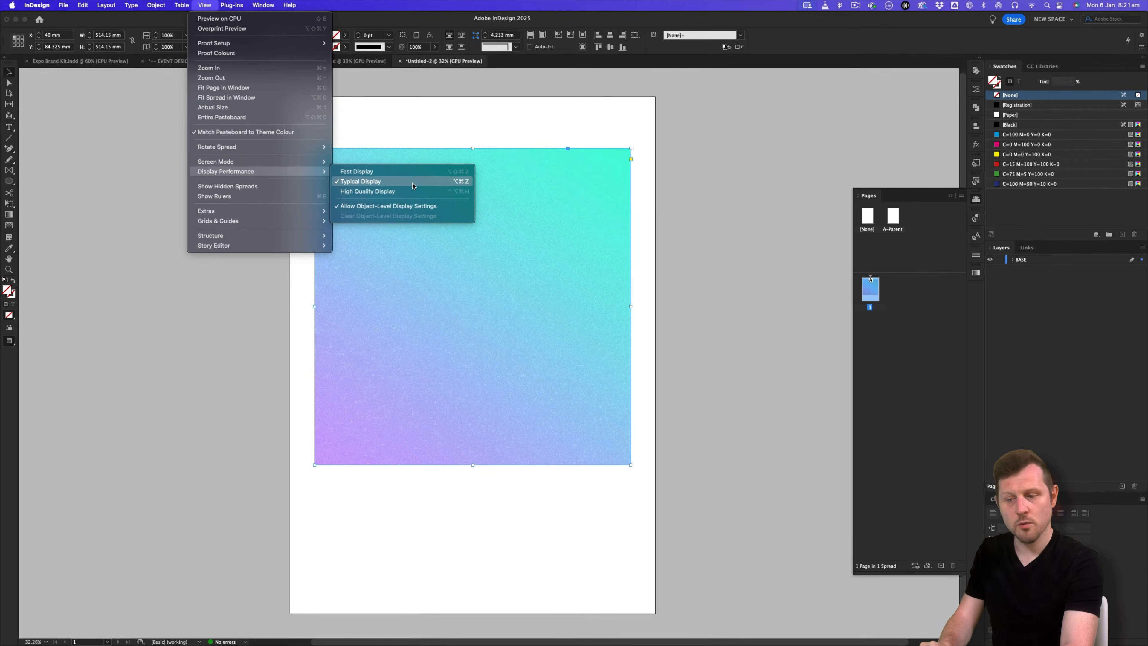
left_click(389, 191)
left_click(698, 218)
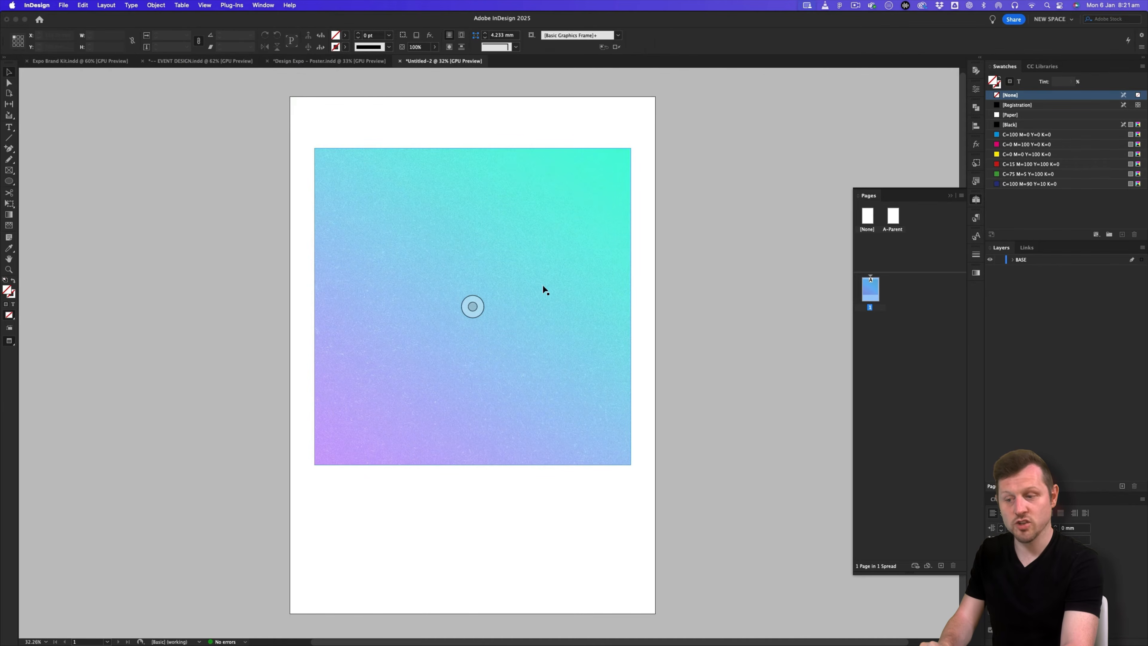
- Show the guides again and move the square gradient frame down four grid rows, to a Y position of about 163 mm
left_click(587, 278)
key("w")
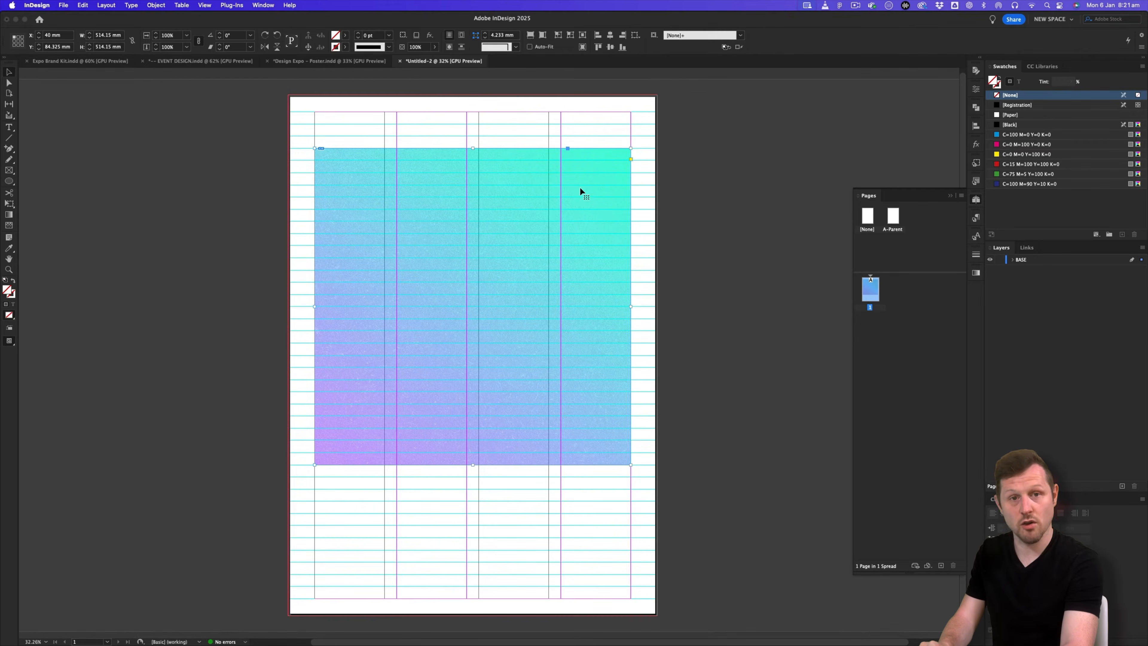
left_click_drag(580, 187, 580, 250)
key("Up")
key("Up")
key("Up")
key("Up")
key("Up")
key("Up")
key("Up")
key("Up")
key("Up")
key("Up")
key("Up")
key("Up")
key("Up")
key("Up")
key("Up")
key("Up")
key("Up")
key("Up")
key("Up")
key("Up")
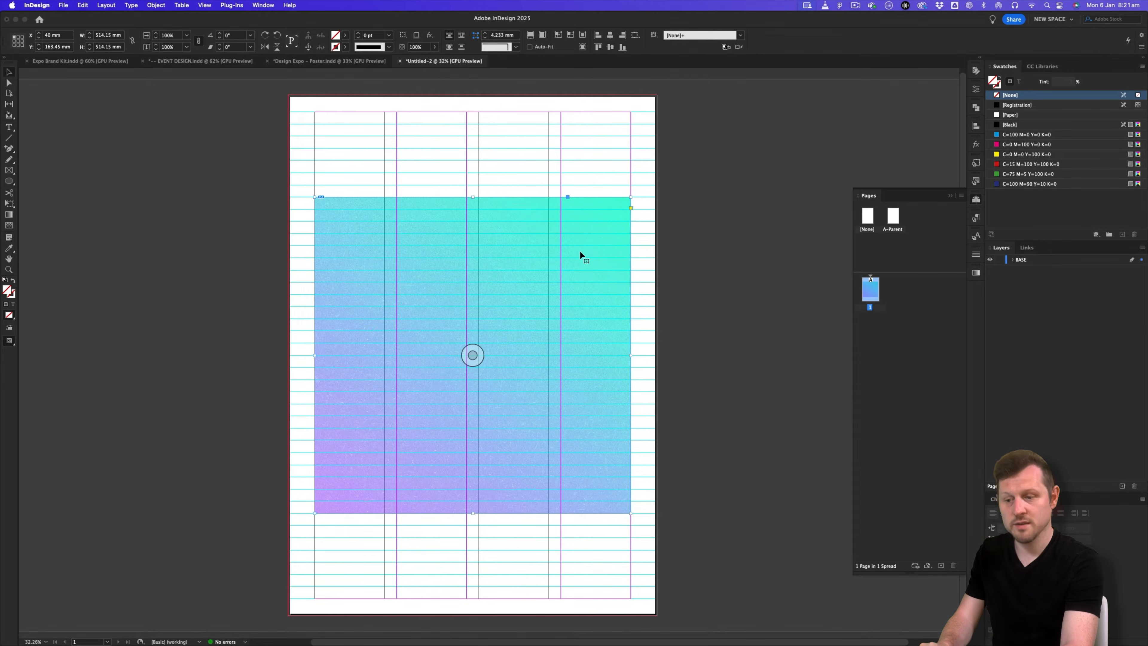
left_click(773, 258)
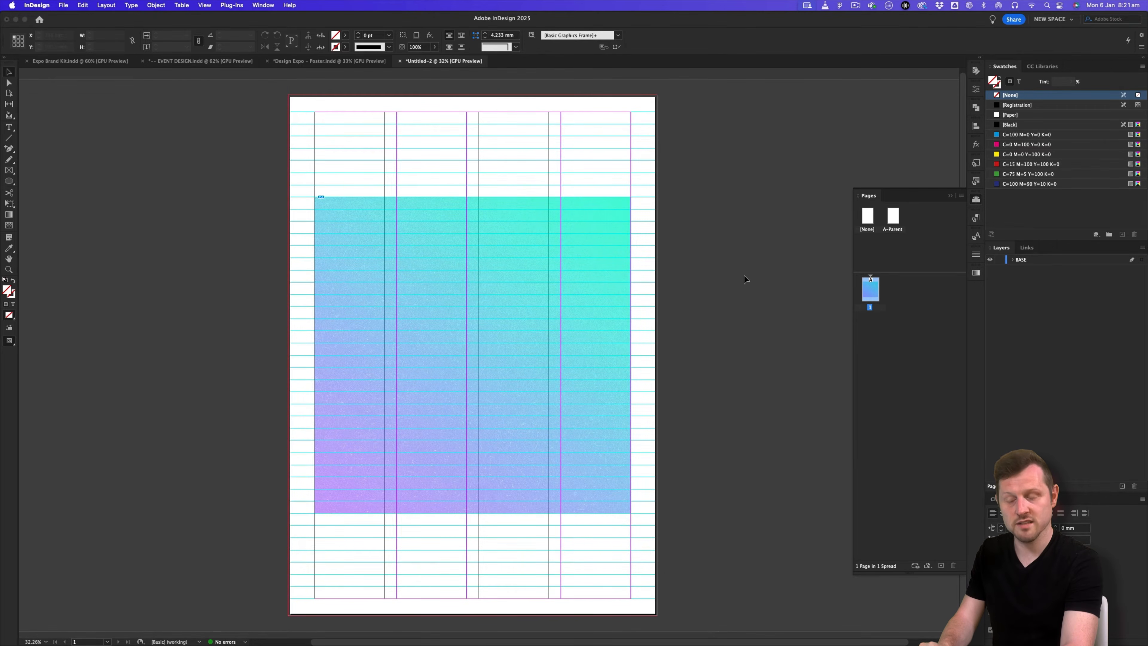
- Check the brand kit's layer structure, add an IMAGES layer above BASE in the poster document, and lock the BASE layer
left_click(80, 60)
scroll(447, 344, "up", 15)
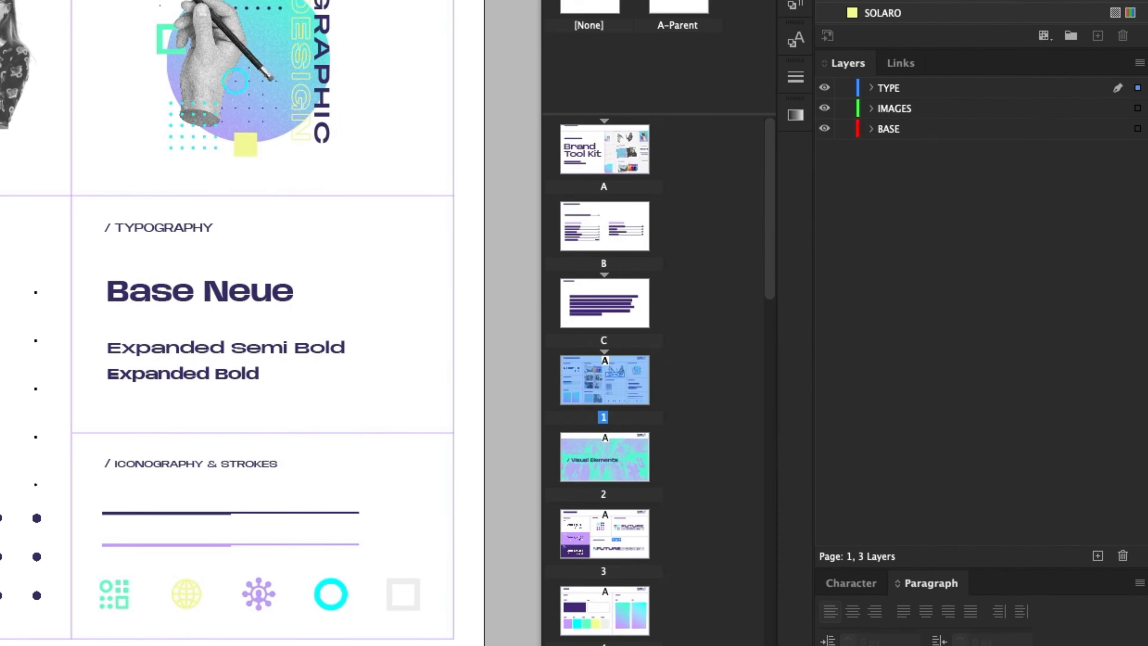
key("super+grave")
left_click(1098, 555)
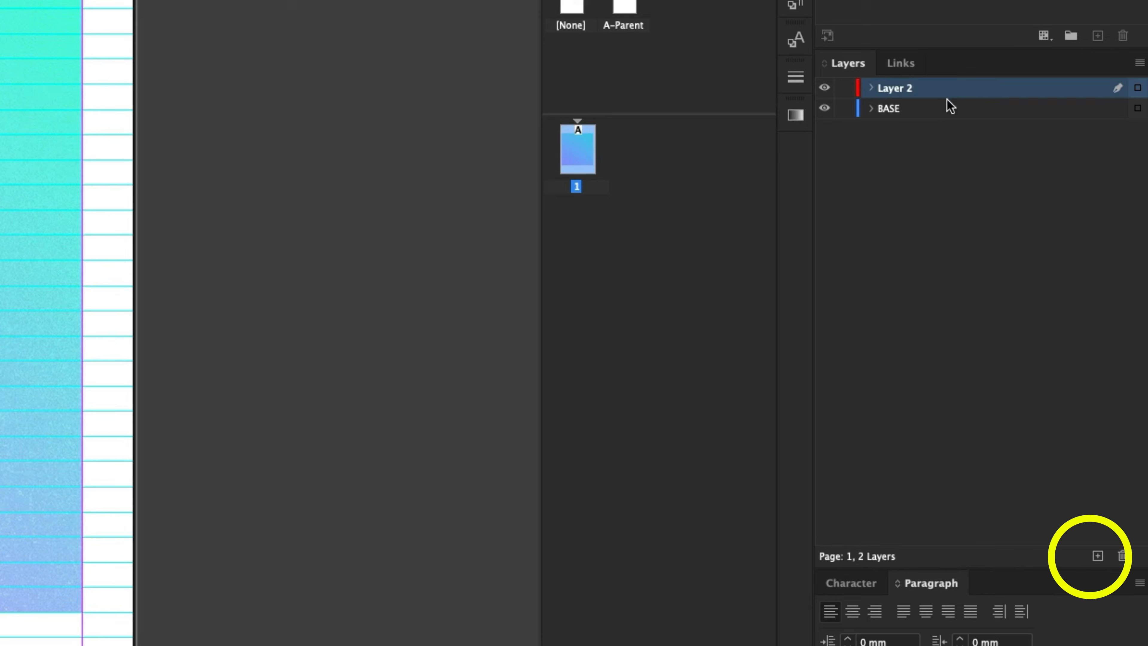
double_click(892, 90)
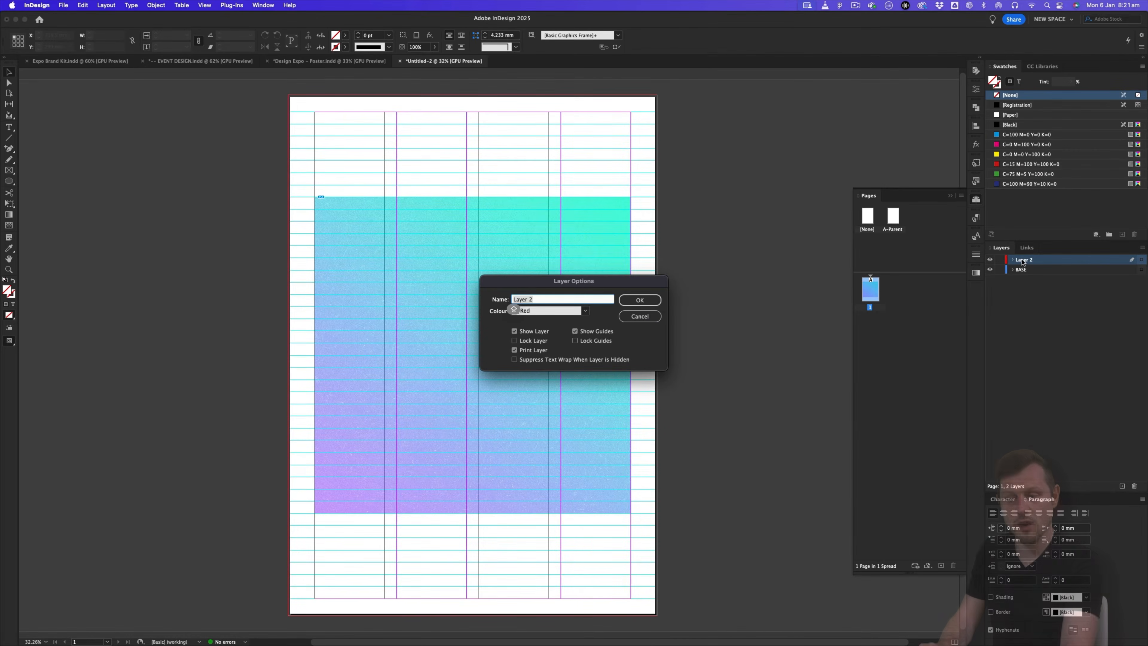
type("IMAC")
key("Return")
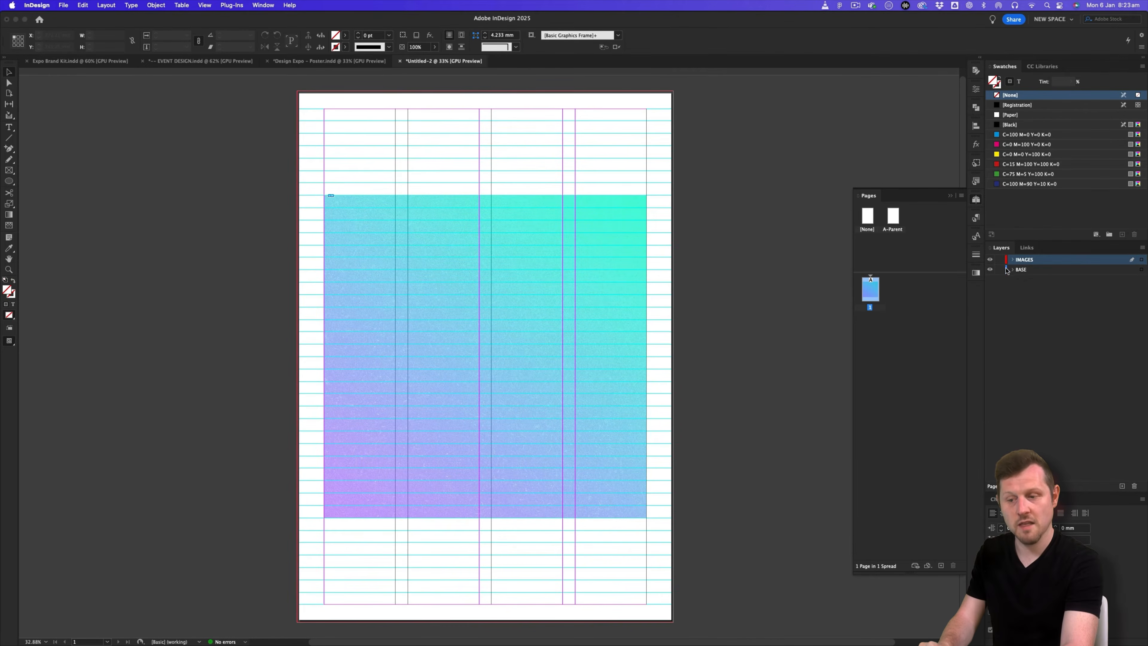
left_click(1000, 270)
- Paste the Design EXPO logo from the brand kit into the poster and position it above the gradient square
key("z")
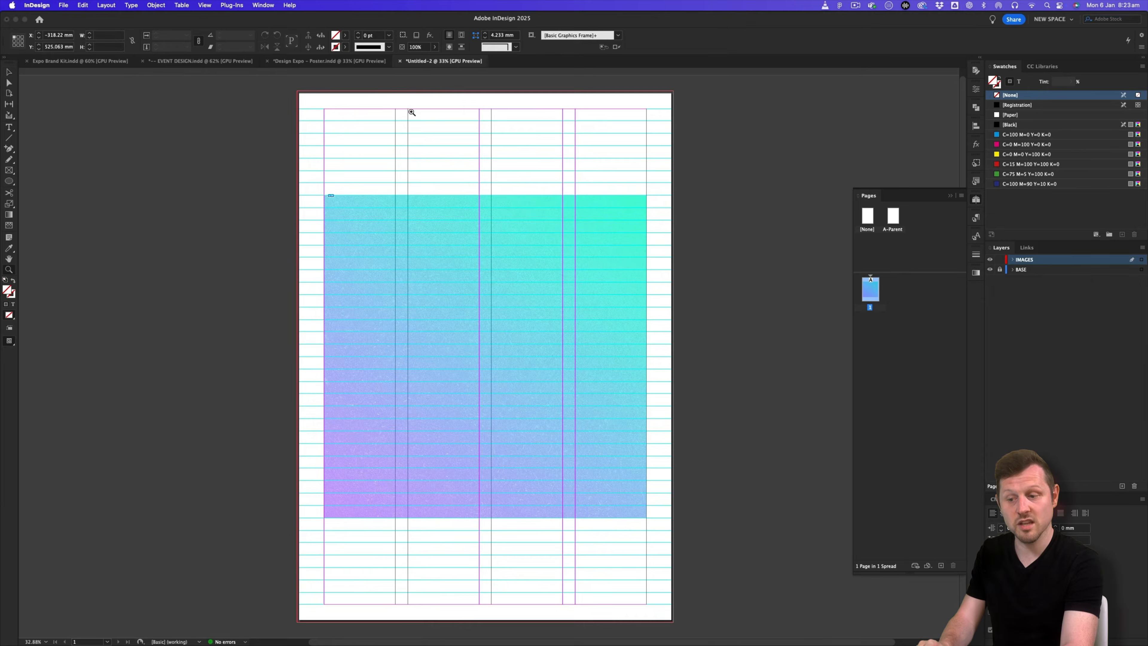
left_click(410, 113)
key("super+v")
key("v")
left_click_drag(554, 362, 457, 191)
left_click_drag(560, 241, 559, 241)
key("z")
left_click(644, 220, "alt")
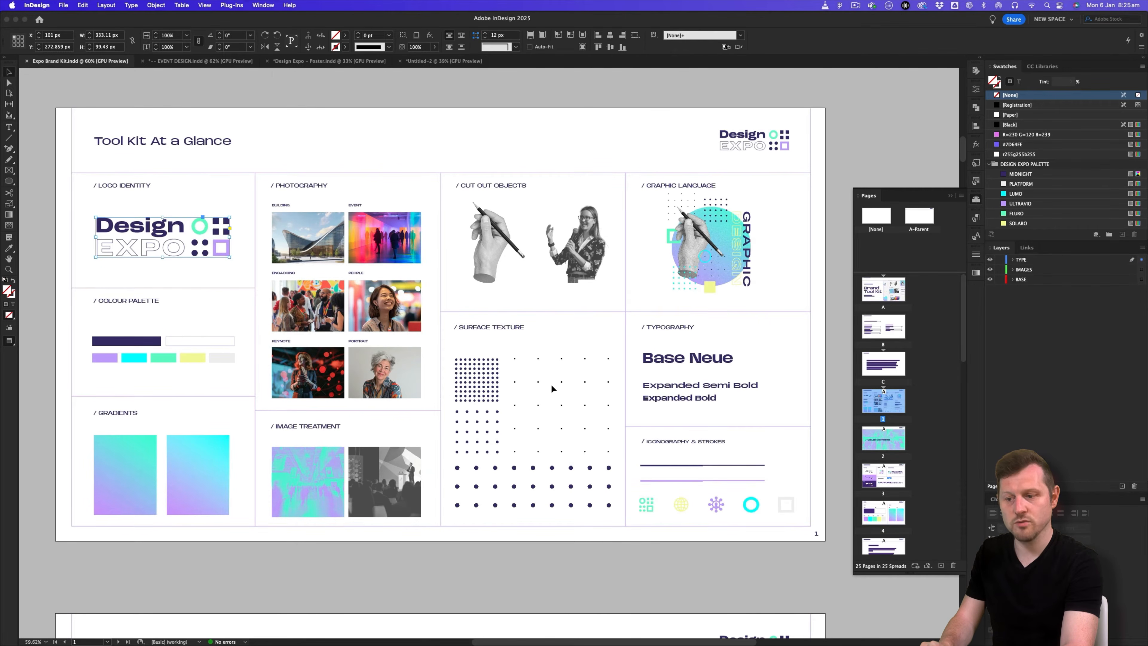
- Find the Graphic Collage page in the Expo Brand Kit and open the GRAPHIC collage's linked file, Design Expo – Collages.indd
scroll(552, 388, "down", 20)
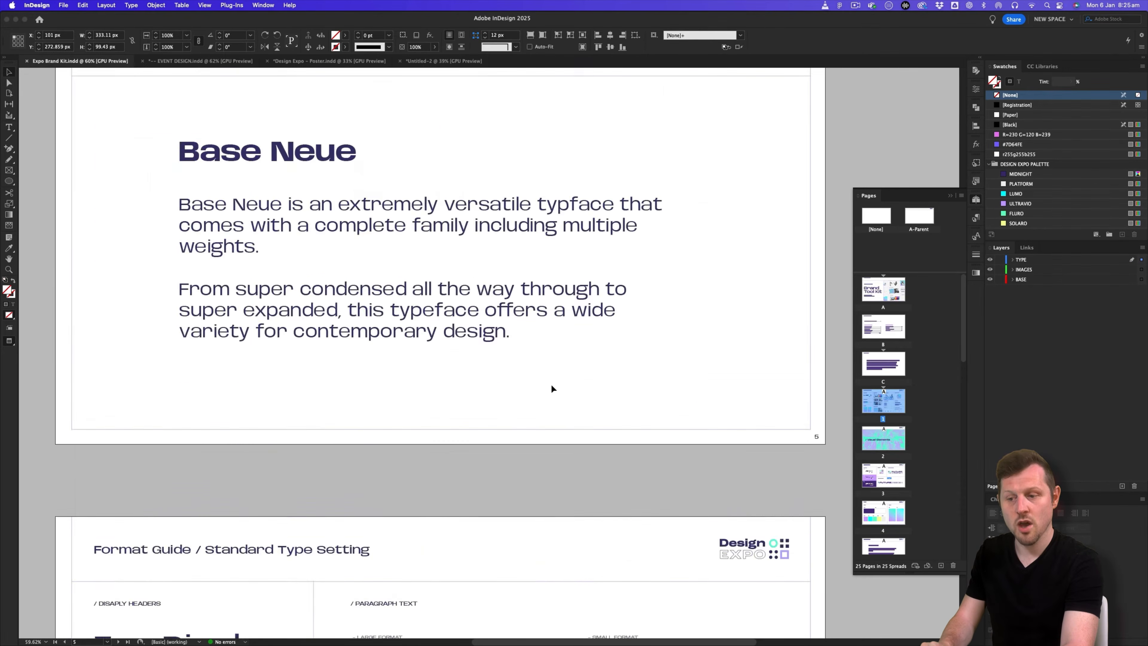
scroll(552, 388, "down", 20)
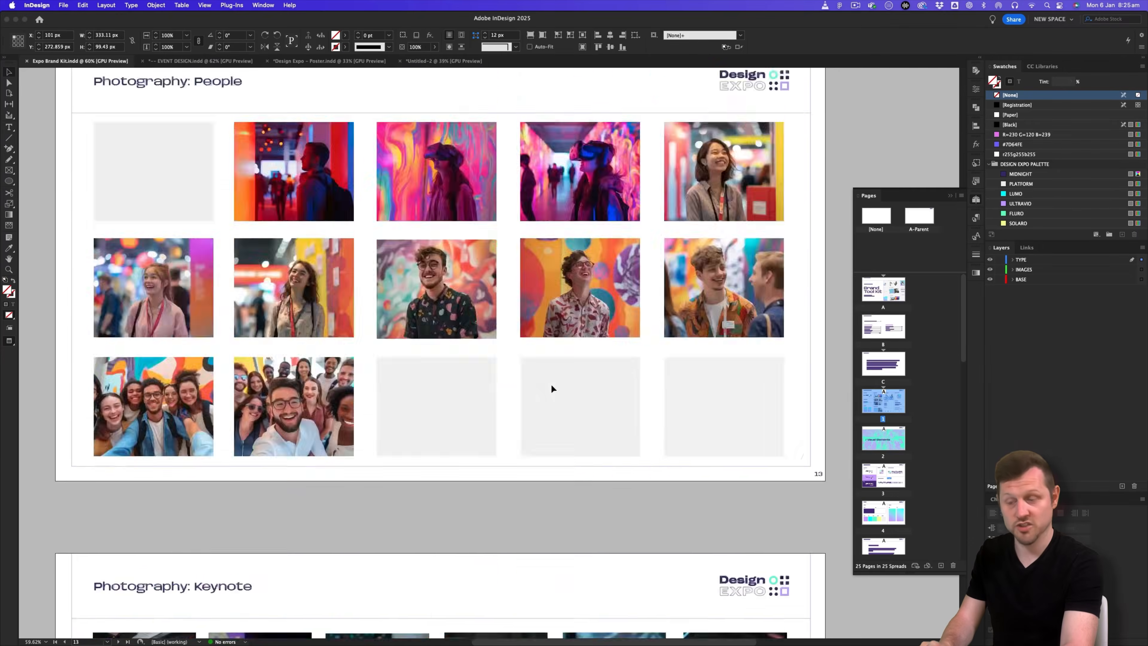
scroll(550, 383, "down", 6)
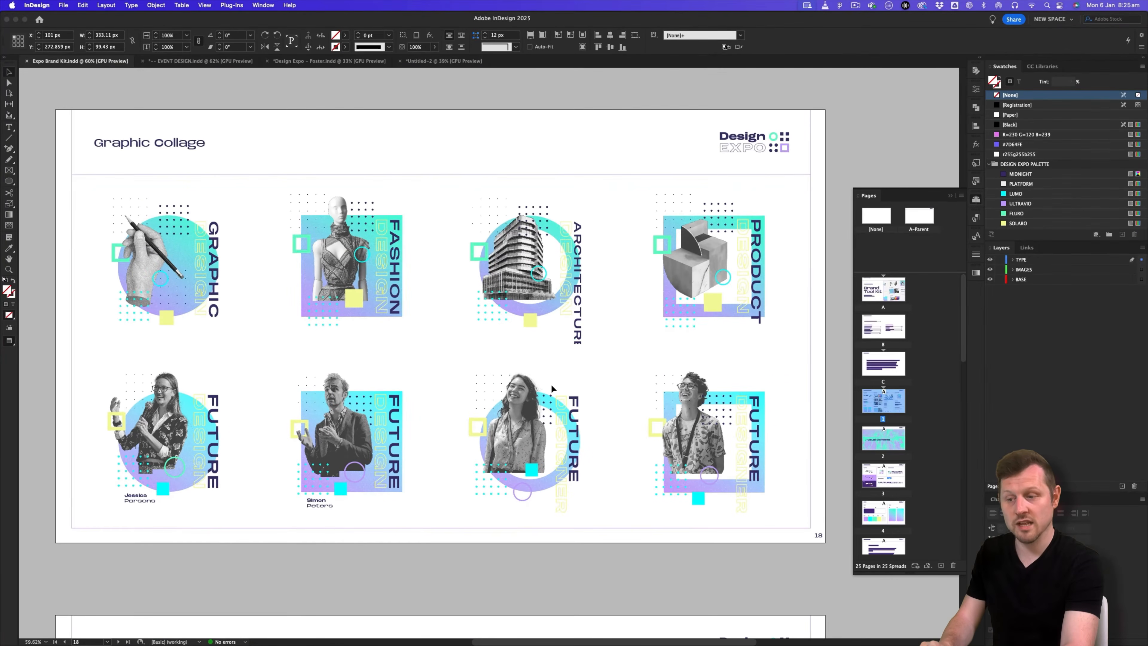
left_click(214, 243)
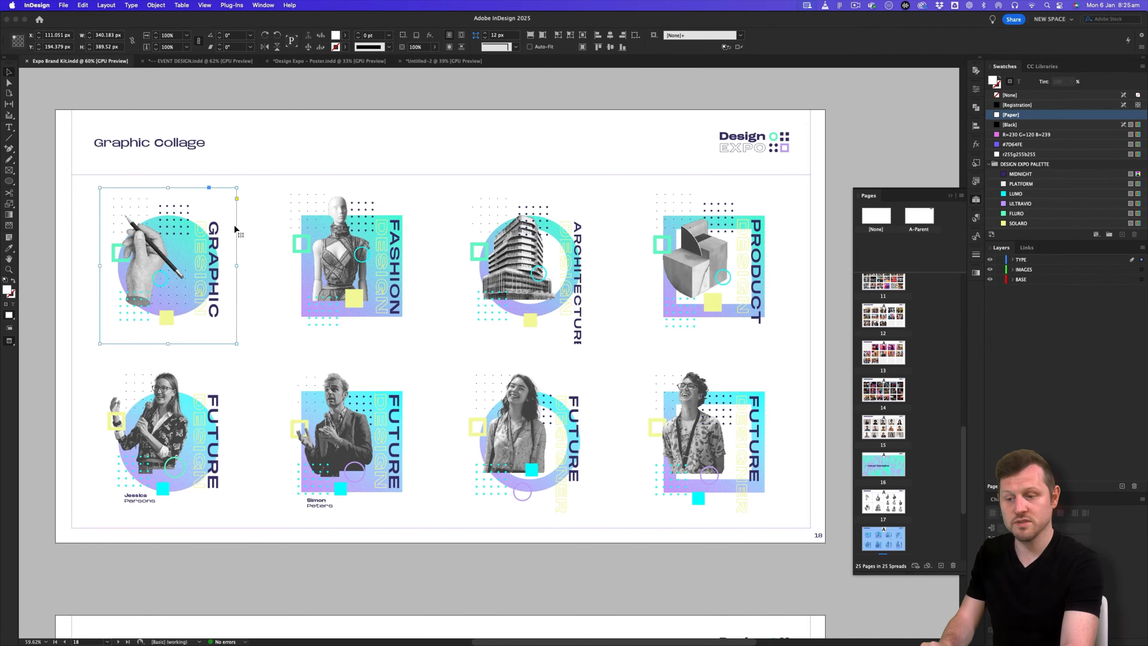
left_click(1026, 247)
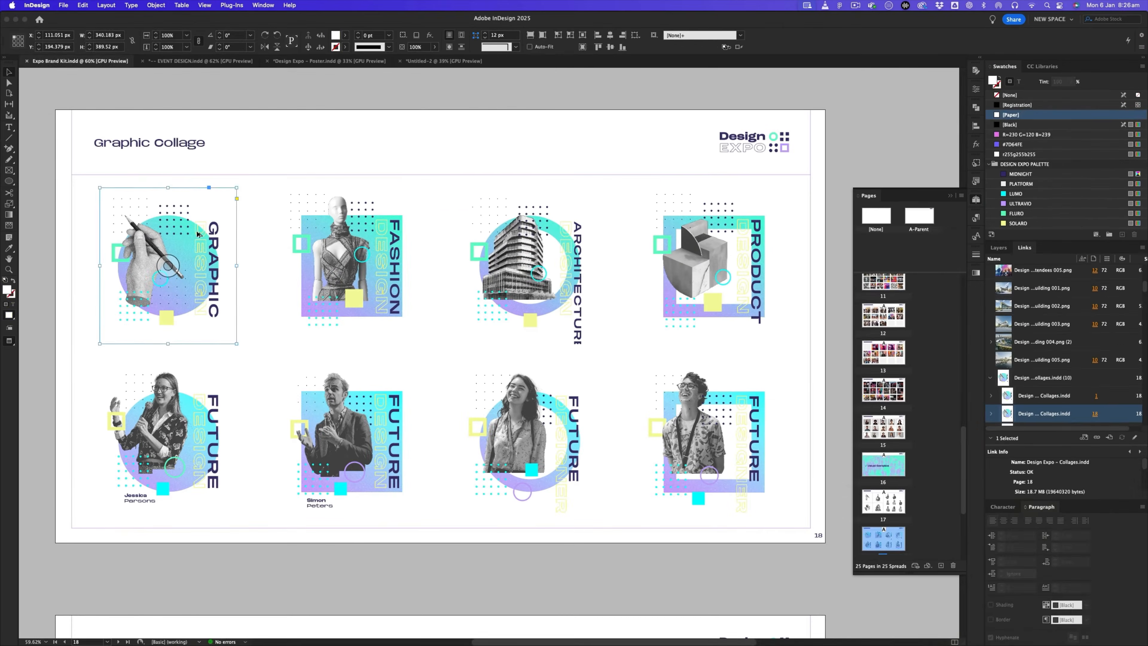
double_click(197, 232, "alt")
- Examine all eight collage pages in the Design Expo – Collages document, from Graphic Design to the Attendee designs
key("z")
left_click_drag(688, 261, 582, 292)
scroll(582, 293, "right", 5)
left_click_drag(532, 250, 472, 380)
key("Tab")
mouse_move(468, 277)
left_mouse_down()
mouse_move(451, 281)
mouse_move(459, 287)
left_mouse_up()
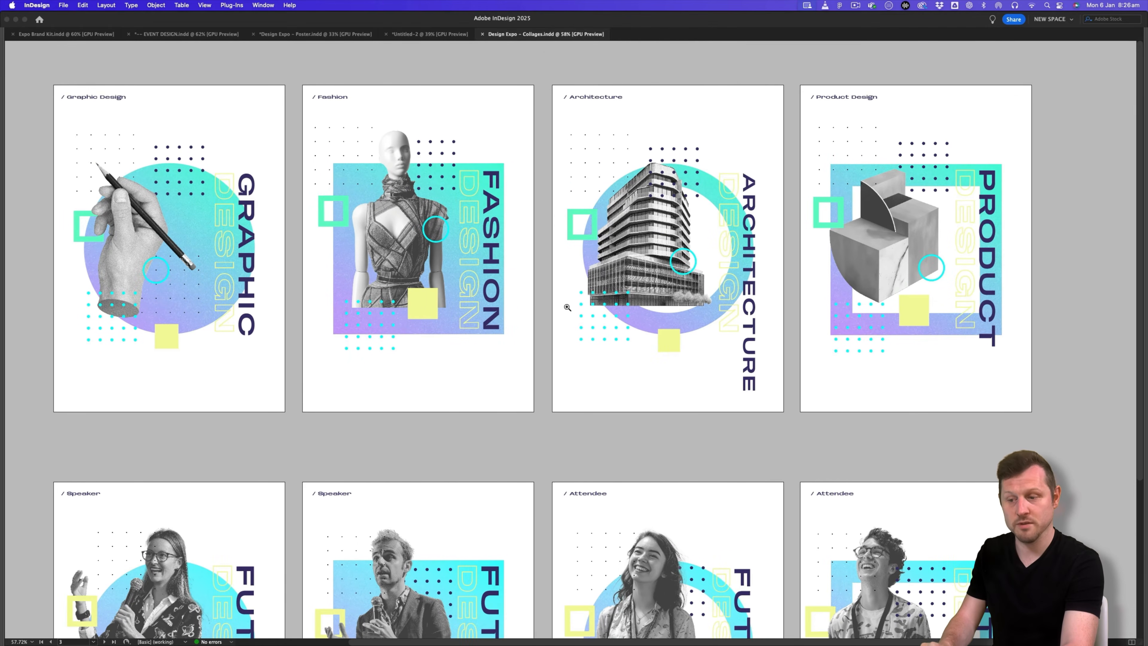
left_click_drag(501, 184, 520, 172)
left_click_drag(583, 226, 524, 272)
left_click_drag(613, 311, 612, 299)
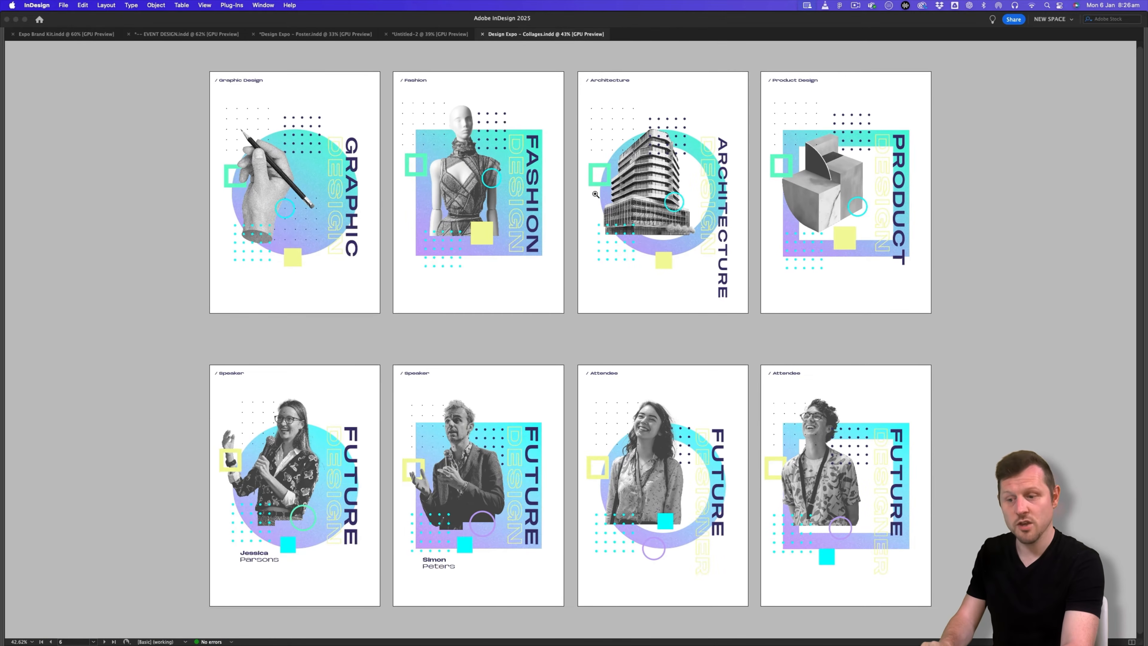
key("Tab")
left_click_drag(658, 237, 591, 237)
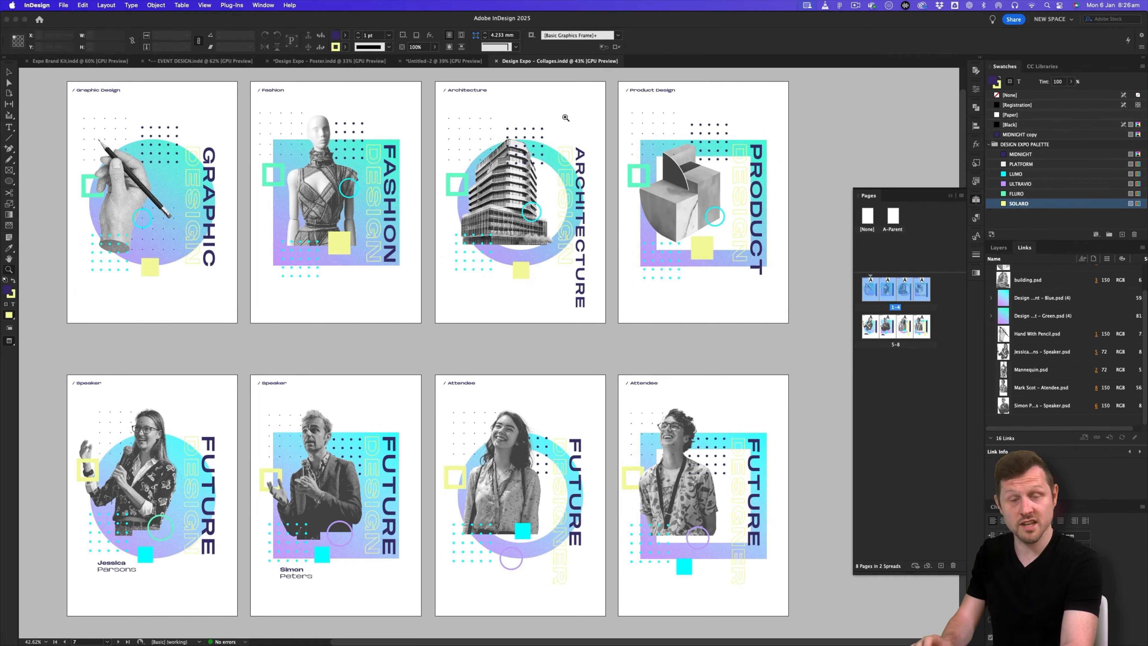
- Inspect the Product Design collage up close and show the collage document's layers
left_click_drag(583, 243, 408, 389)
key("v")
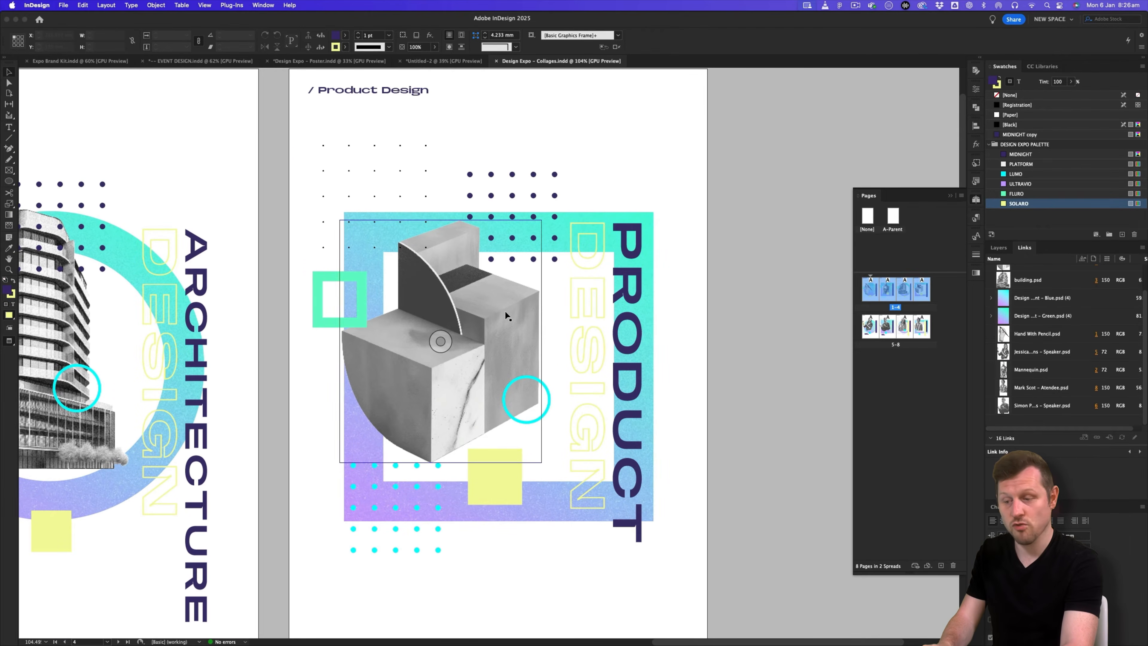
left_click(996, 249)
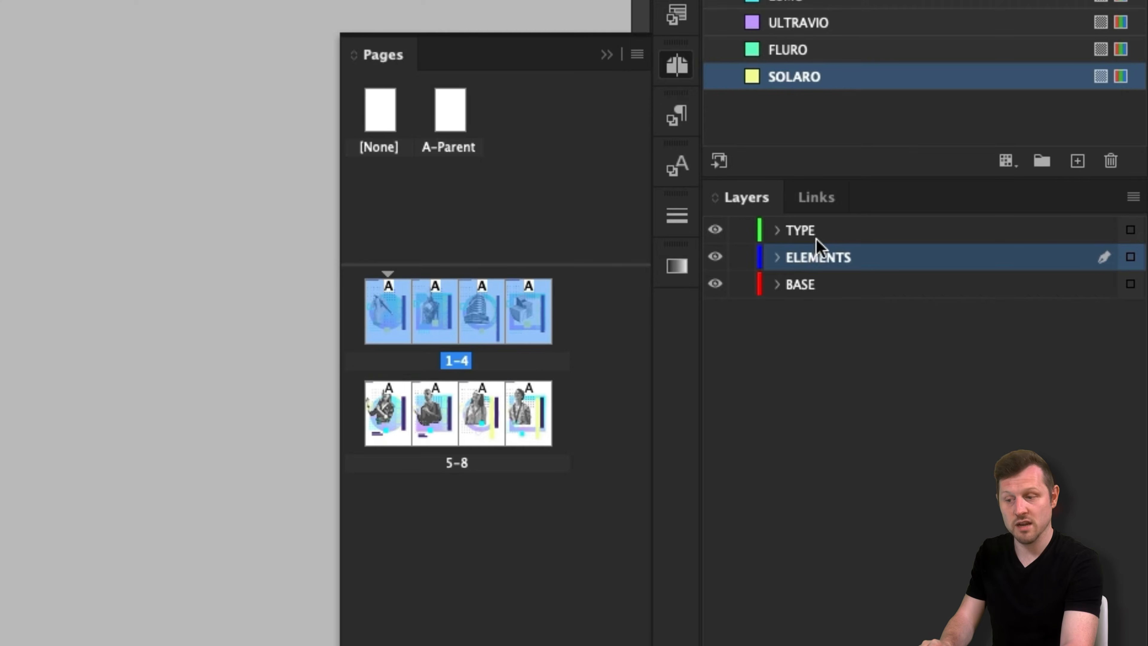
- Toggle the visibility of the TYPE, ELEMENTS and BASE layers to check what each one holds
left_click(715, 229)
left_click(715, 257)
left_click(715, 285)
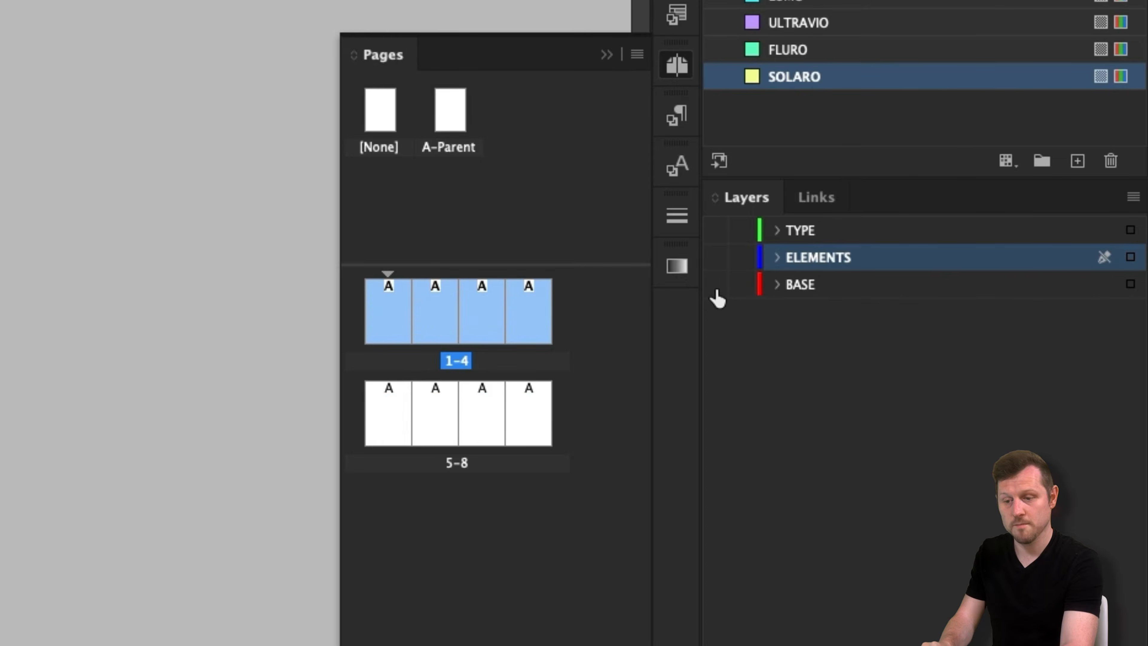
left_click(715, 285)
left_click(715, 256)
left_click(715, 229)
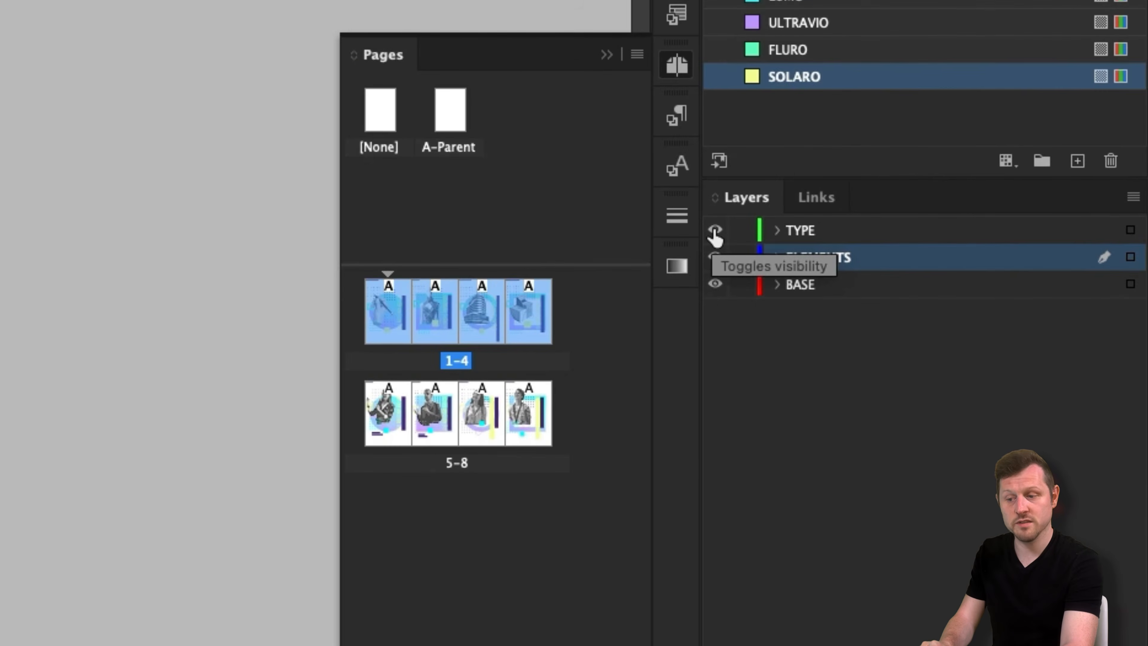
- Hide the TYPE and BASE layers and copy all the remaining elements of the Product Design collage
left_click(989, 259)
left_click(716, 285)
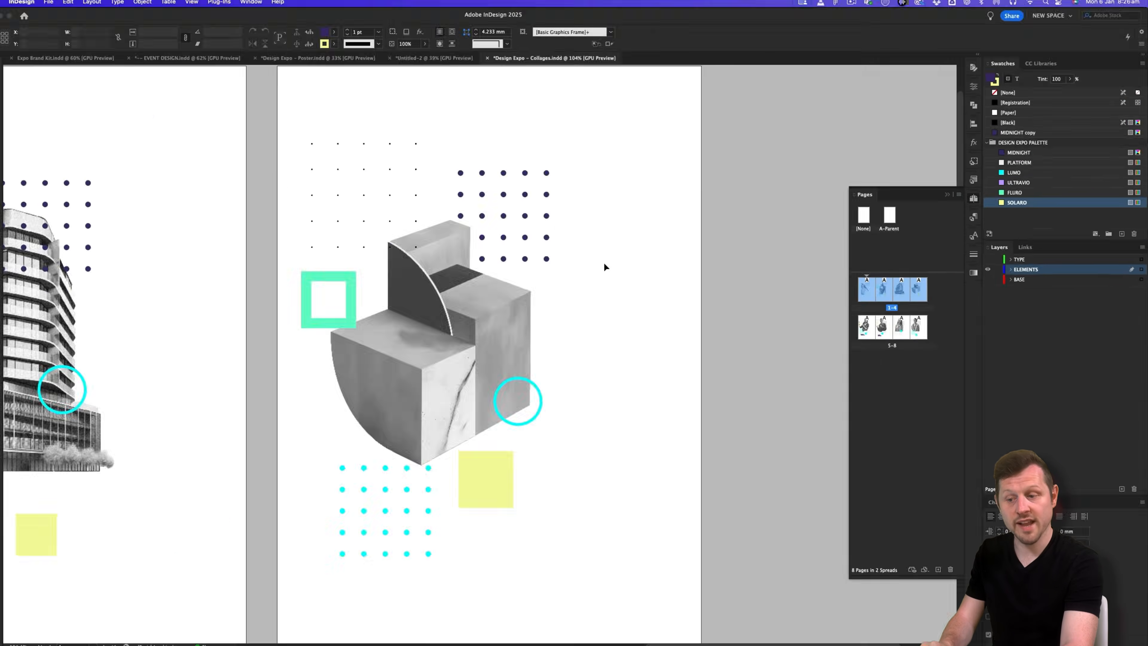
left_click(371, 271)
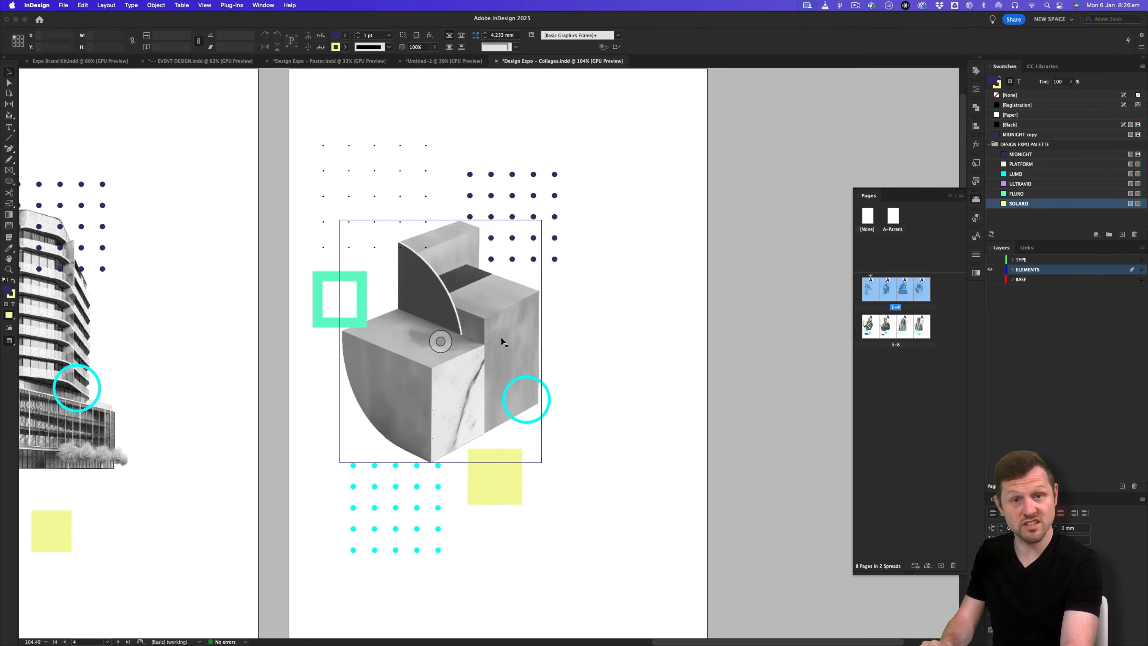
left_click_drag(630, 129, 326, 538)
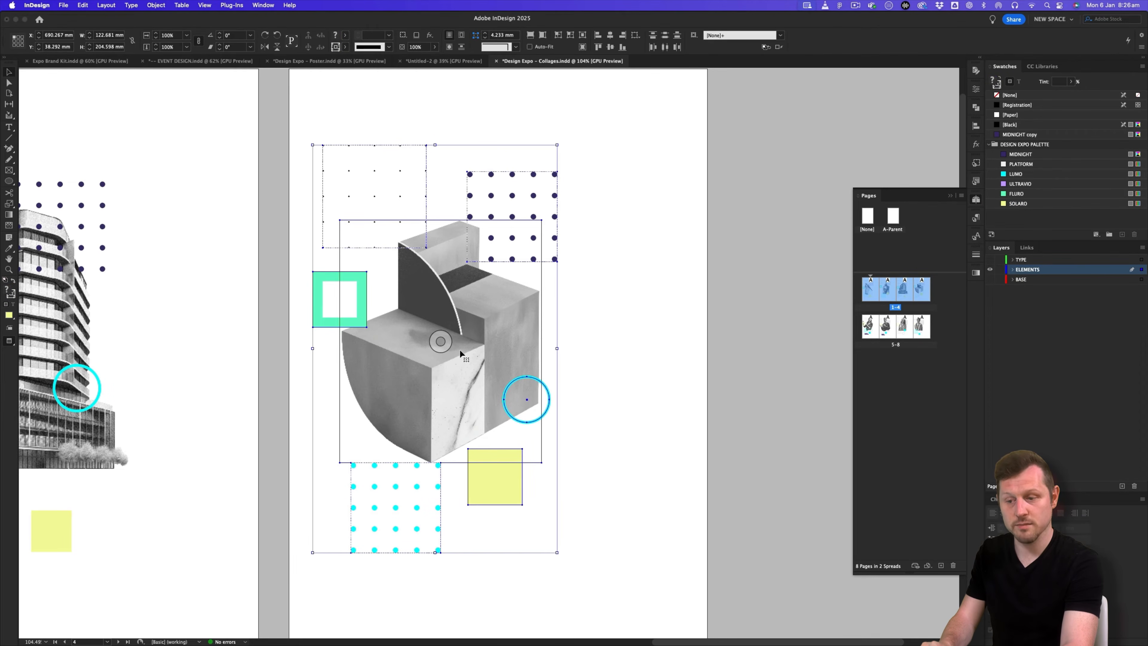
- Paste the collage elements onto the IMAGES layer of the Untitled-2 poster and group them
left_click(478, 64)
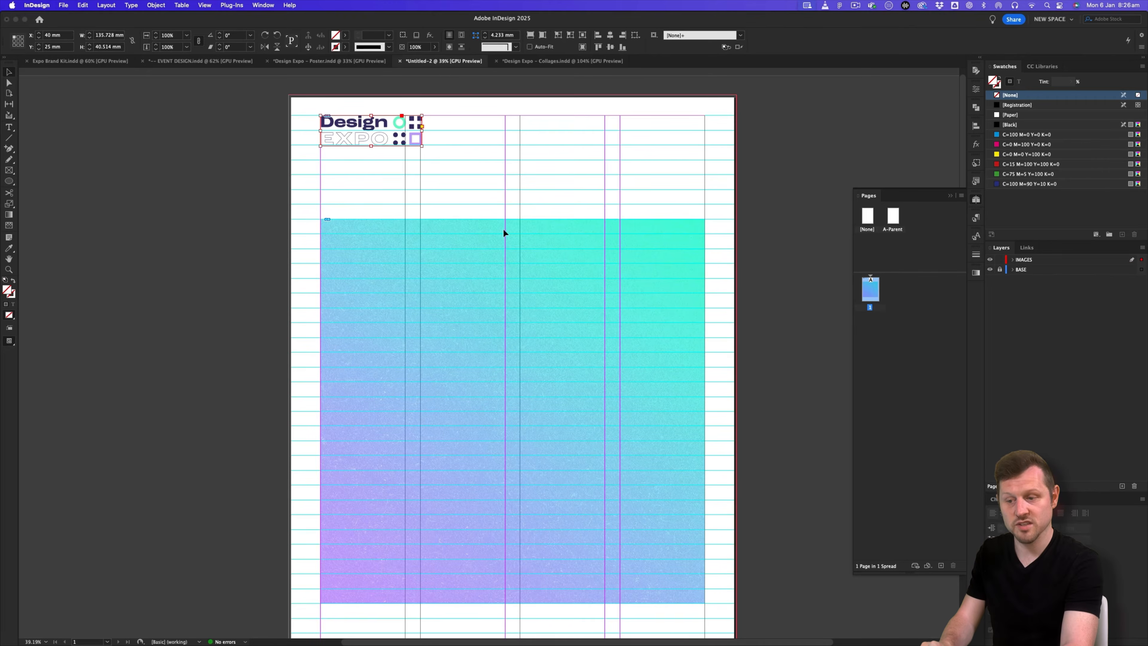
left_click(1042, 260)
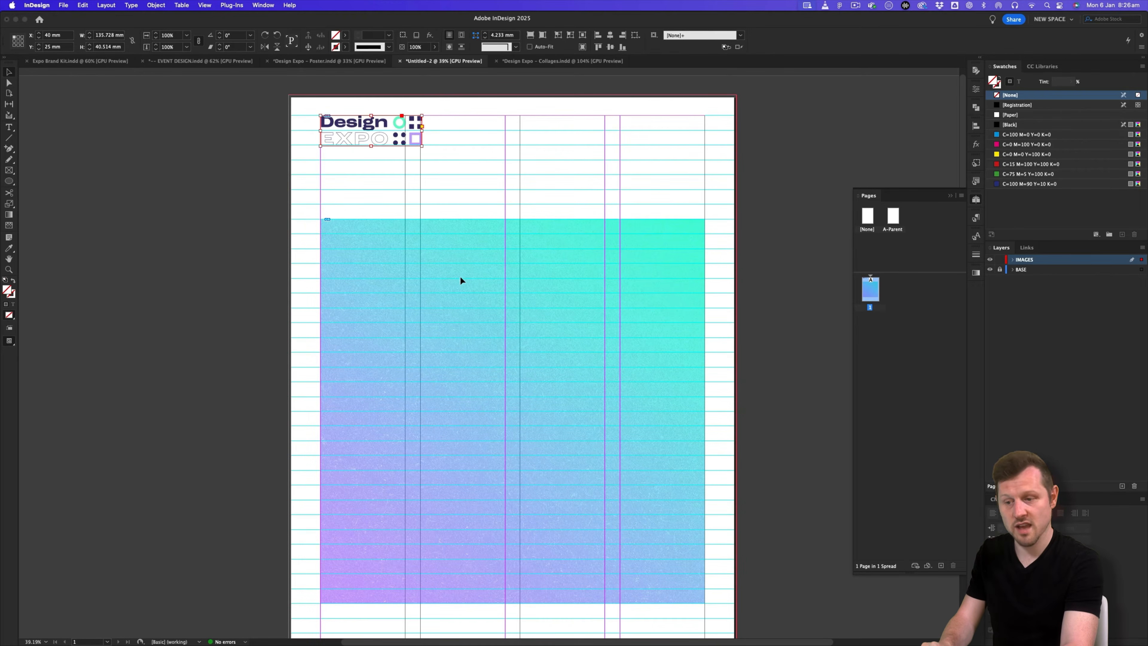
key("super+v")
scroll(545, 325, "down", 1)
scroll(545, 326, "down", 2)
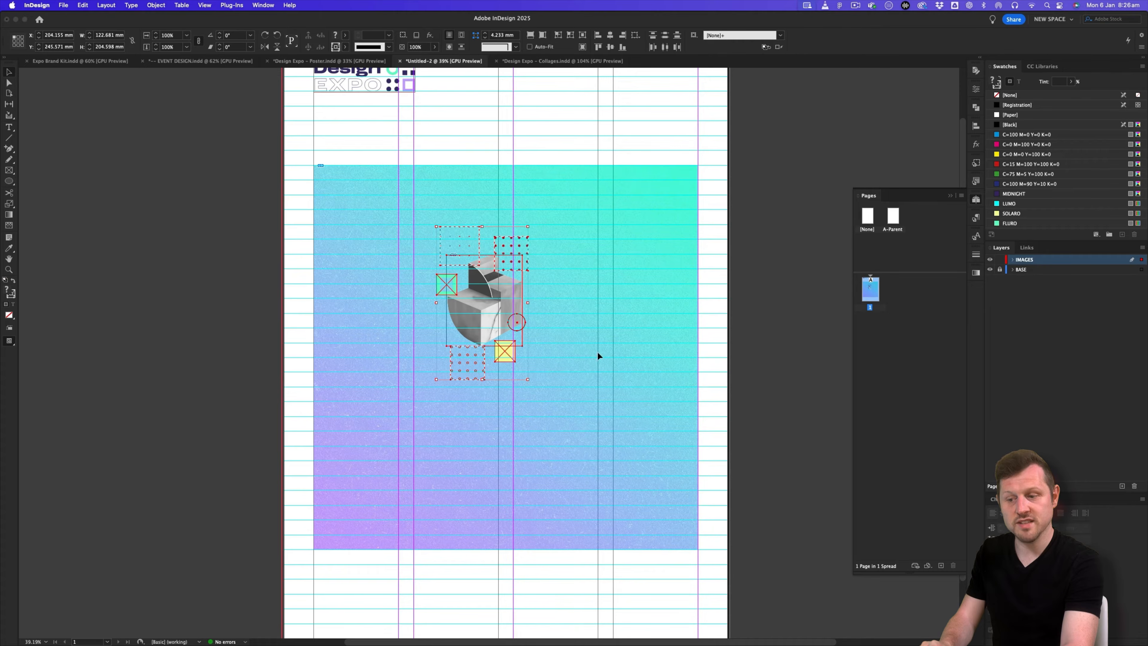
key("super+g")
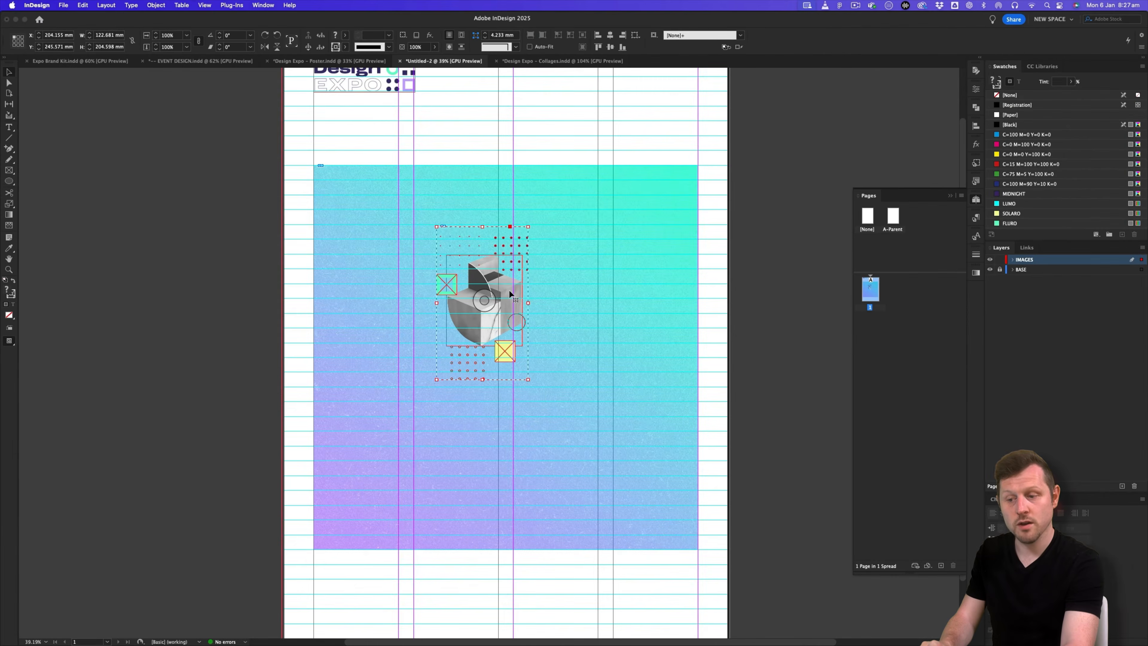
- Move the collage group to the gradient's upper-left corner, scale it proportionally to about 330 mm wide, and preview the page without guides
left_click_drag(509, 290, 375, 209)
key("s")
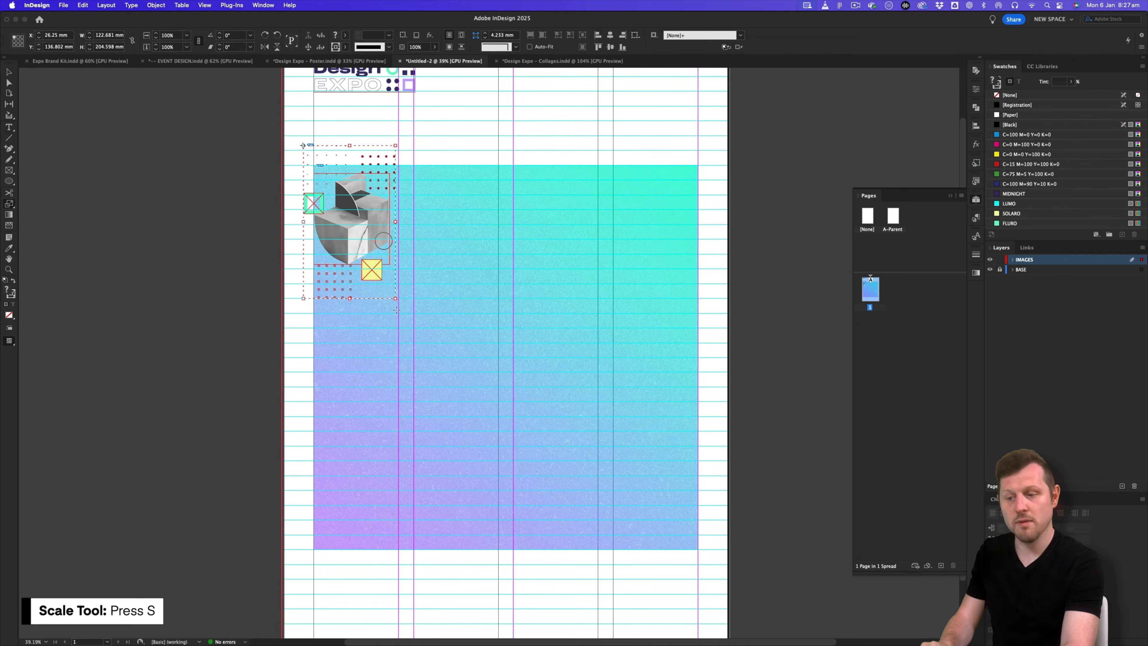
left_click_drag(402, 302, 633, 527)
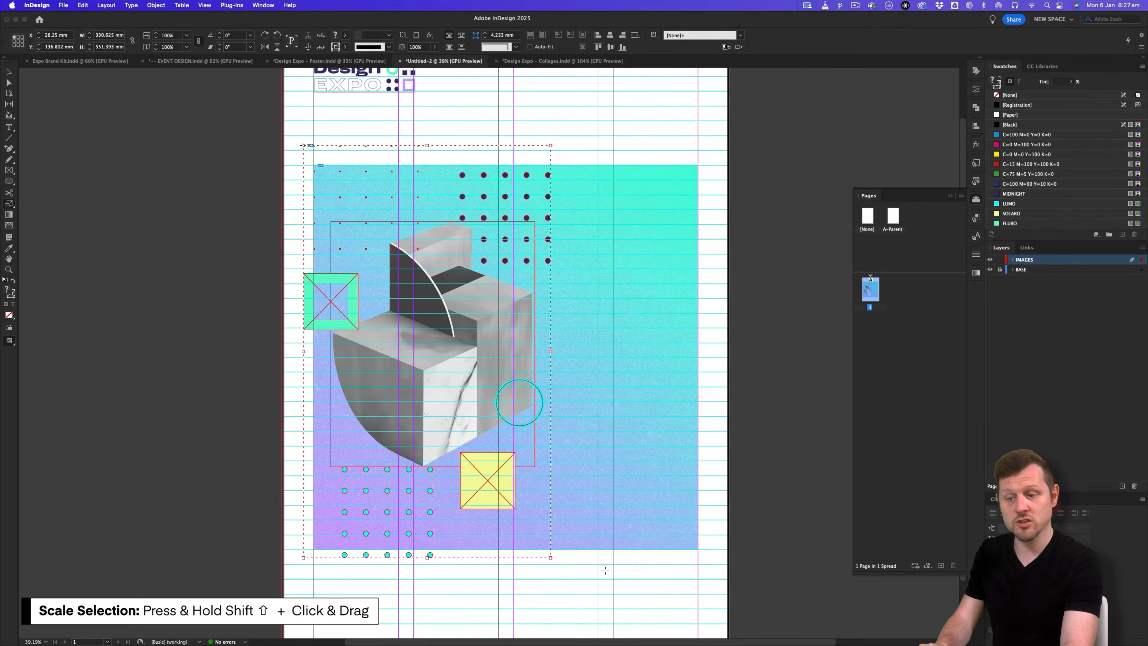
key("v")
left_click(599, 560)
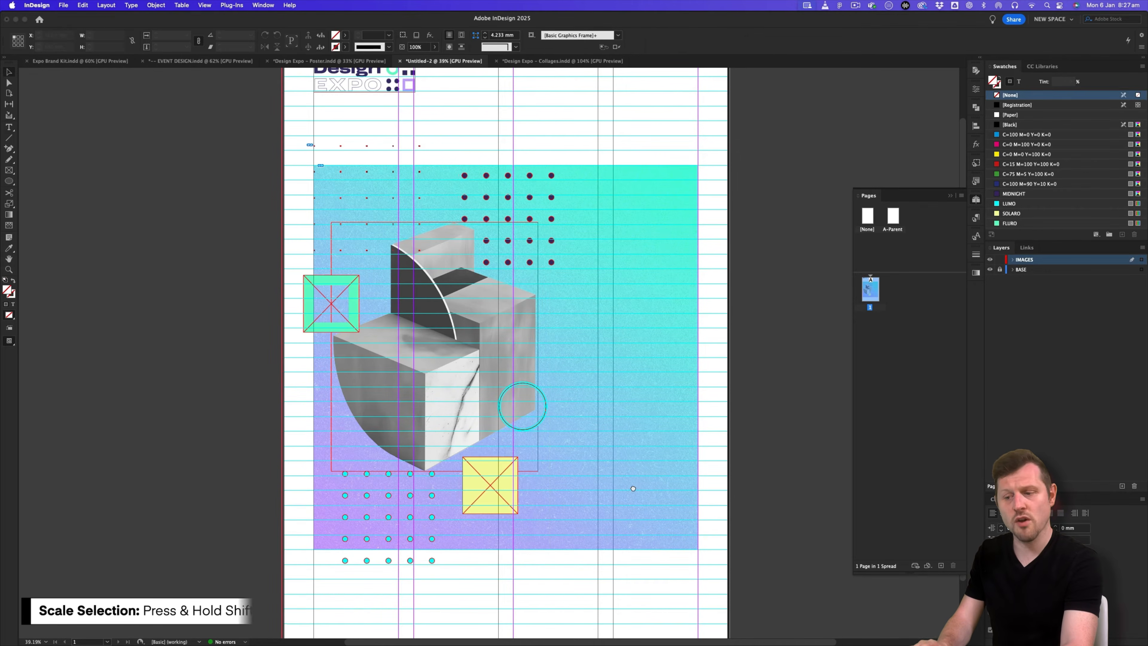
key("w")
left_click_drag(571, 324, 522, 354)
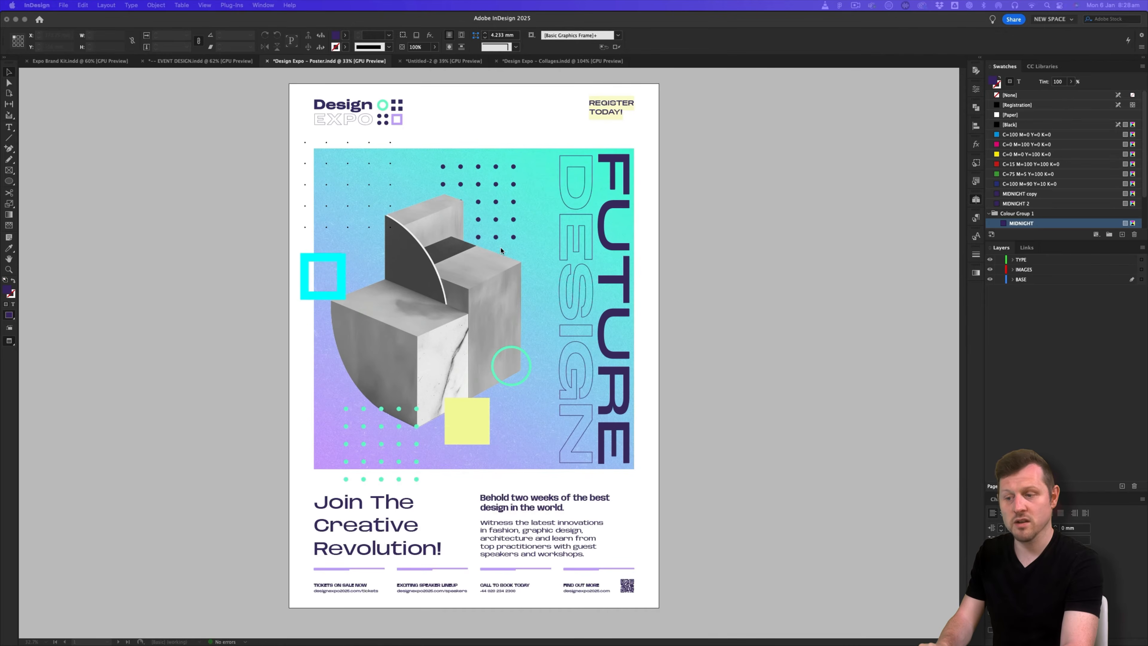
- Copy the FUTURE DESIGN lettering from the variant 1 lockup on the brand kit's Logo & Lockups page and paste it into the poster
left_click(501, 250)
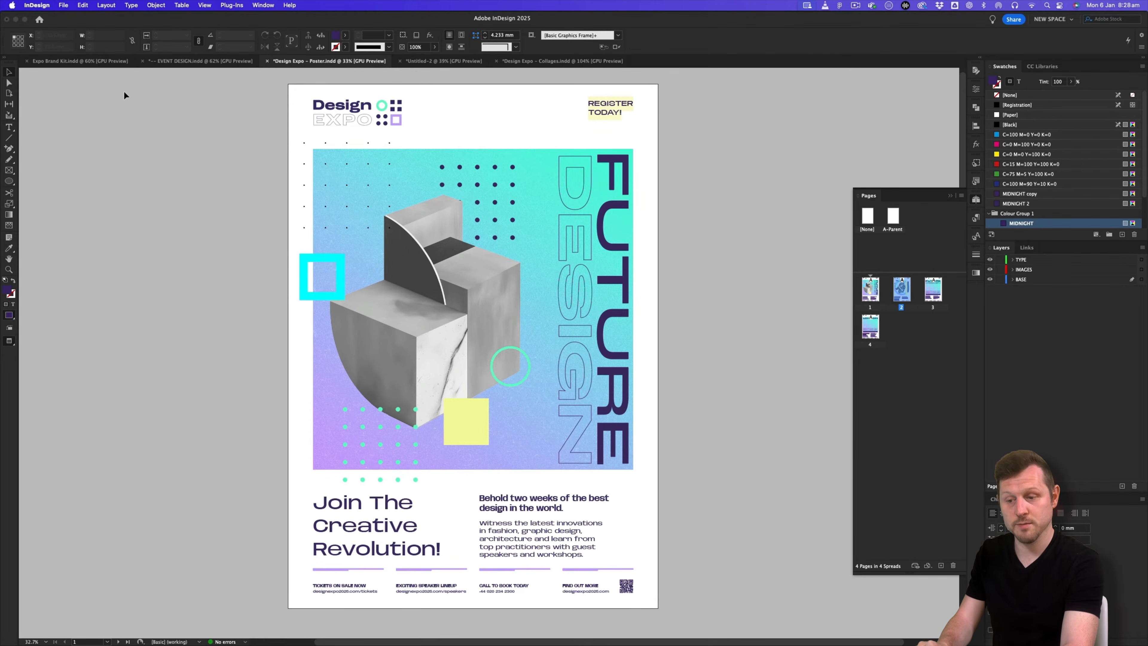
left_click(79, 60)
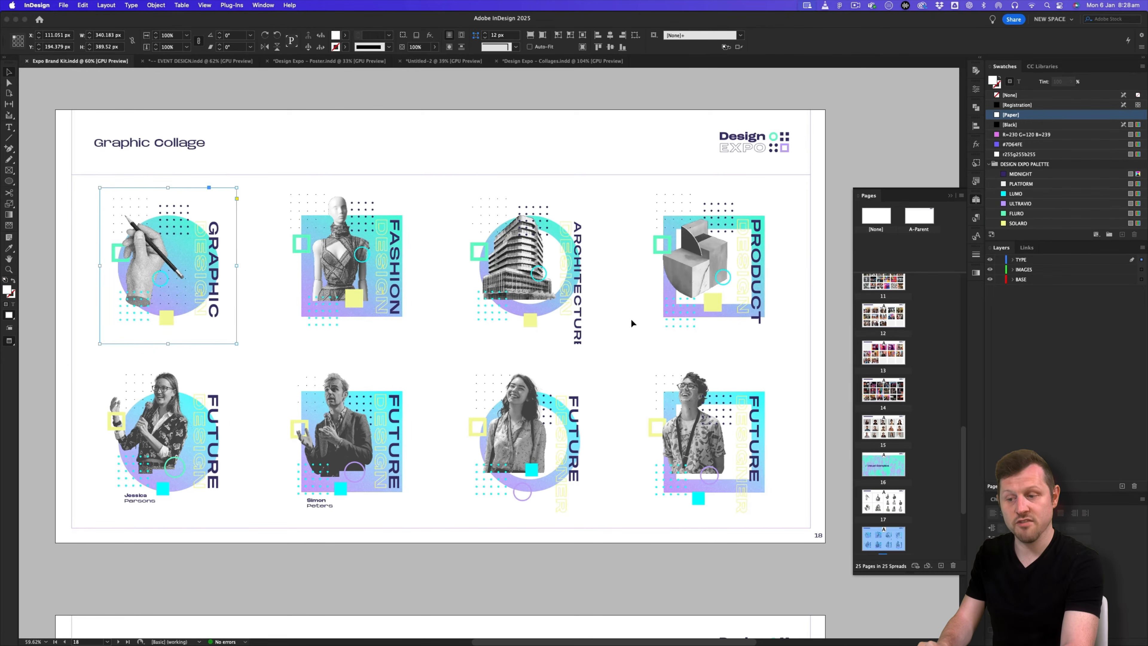
scroll(631, 318, "up", 20)
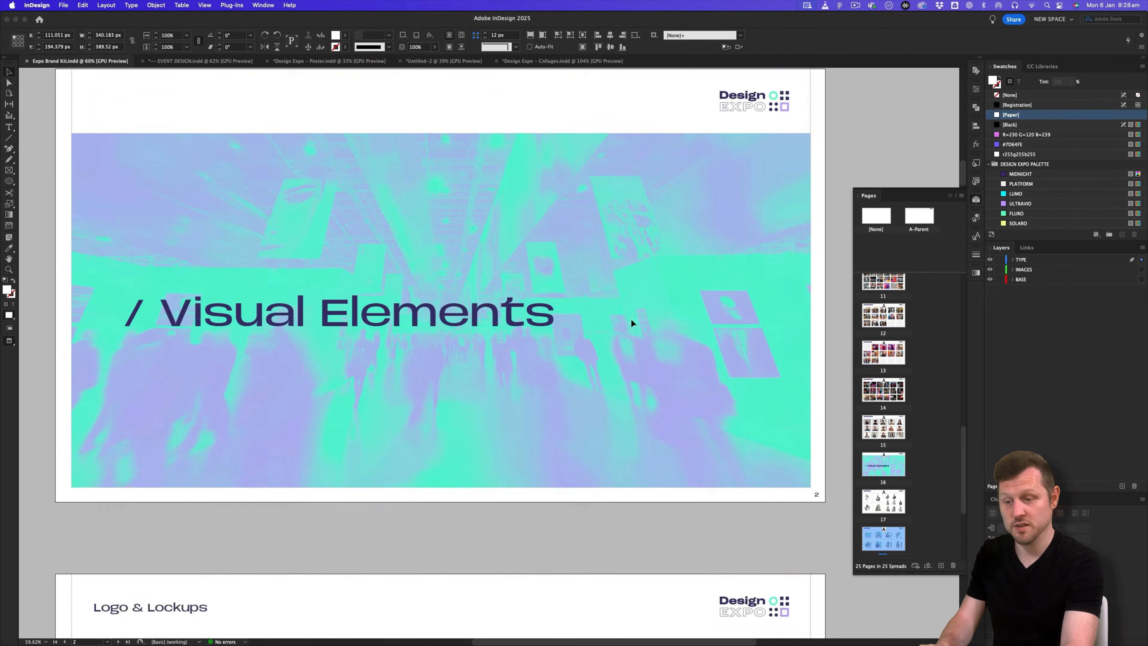
scroll(630, 319, "down", 10)
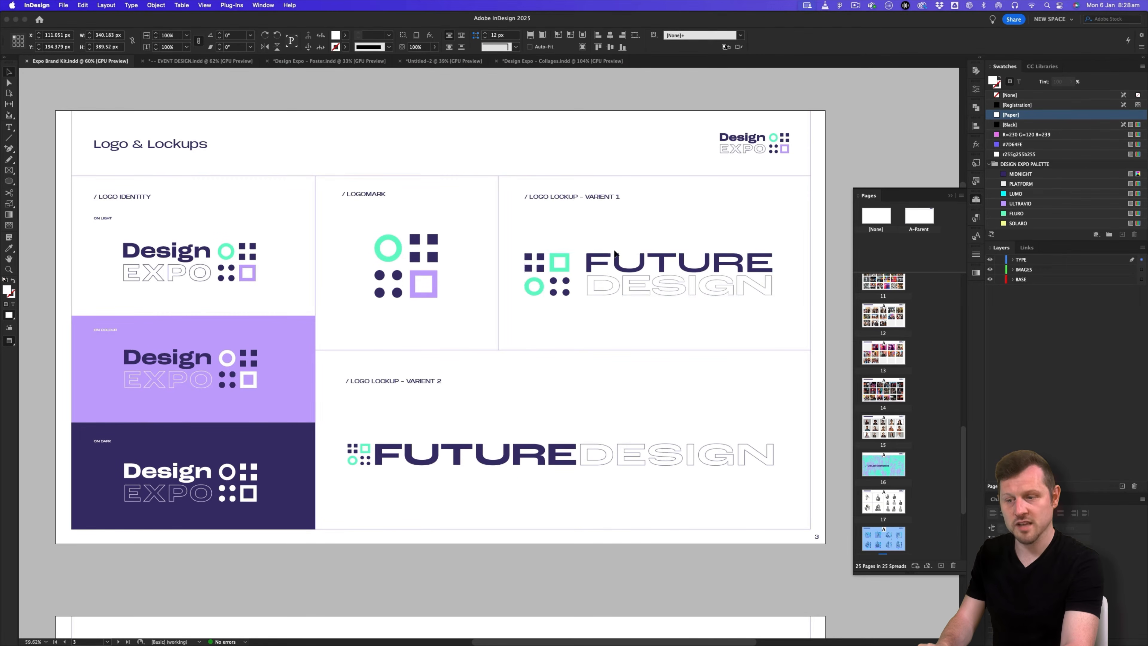
double_click(662, 265)
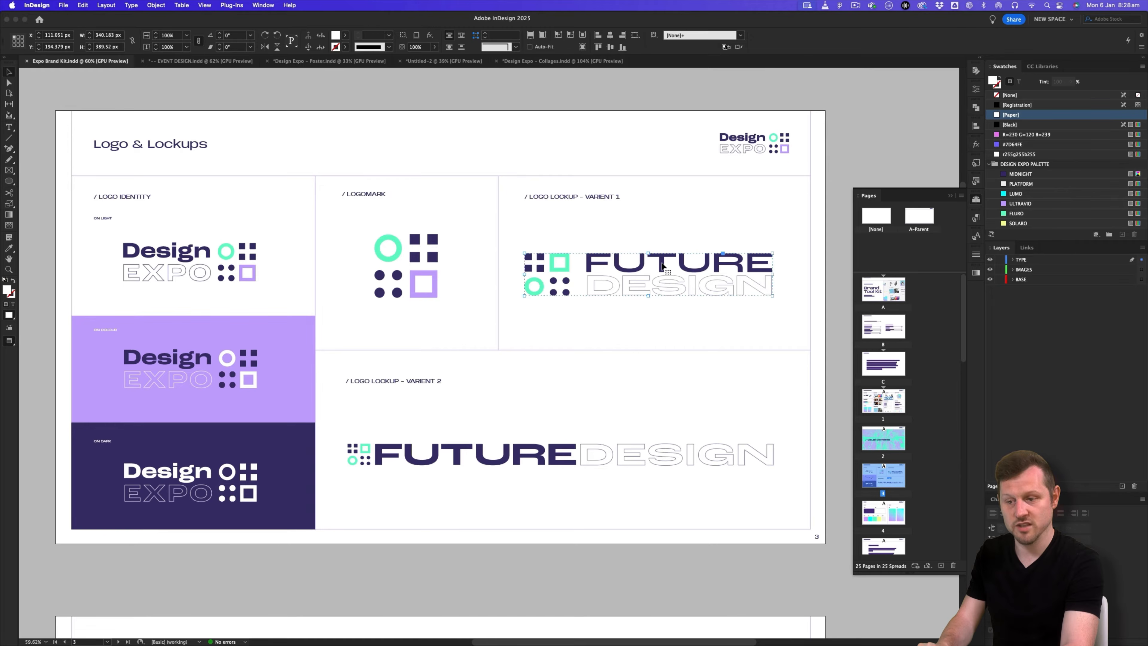
left_click(545, 62)
left_click(447, 61)
key("super+v")
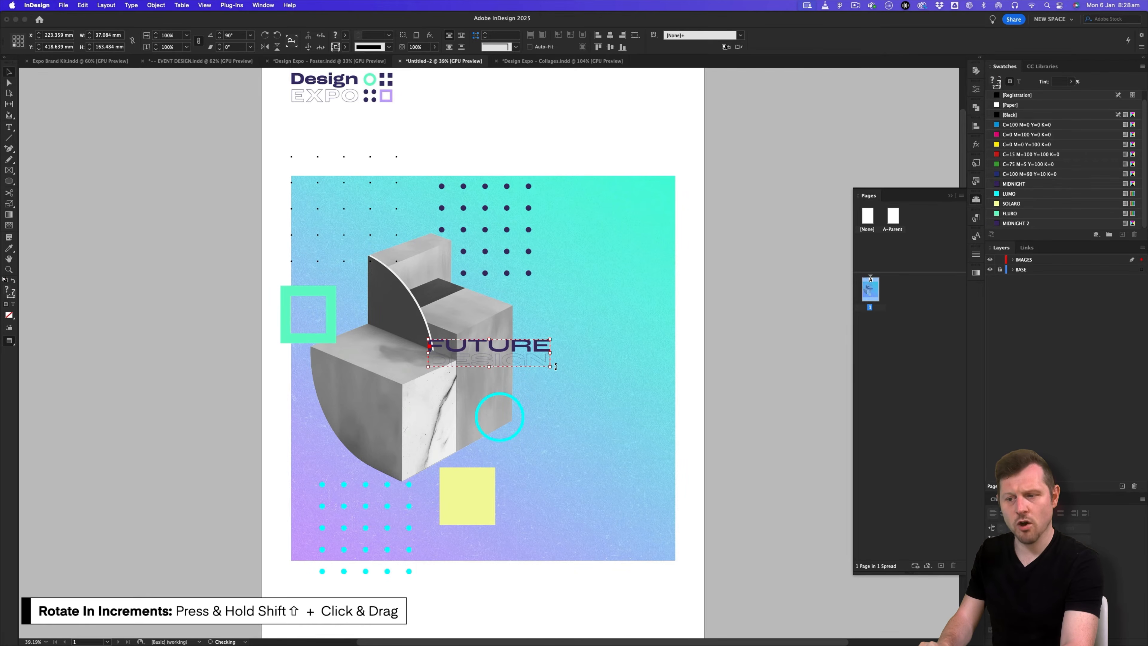
- Rotate the FUTURE DESIGN lettering 90° clockwise, enlarge it to about 501 mm tall and place it just inside the gradient's right edge
left_click_drag(556, 384, 664, 217)
left_click_drag(642, 303, 584, 534)
key("Left")
key("Left")
key("Left")
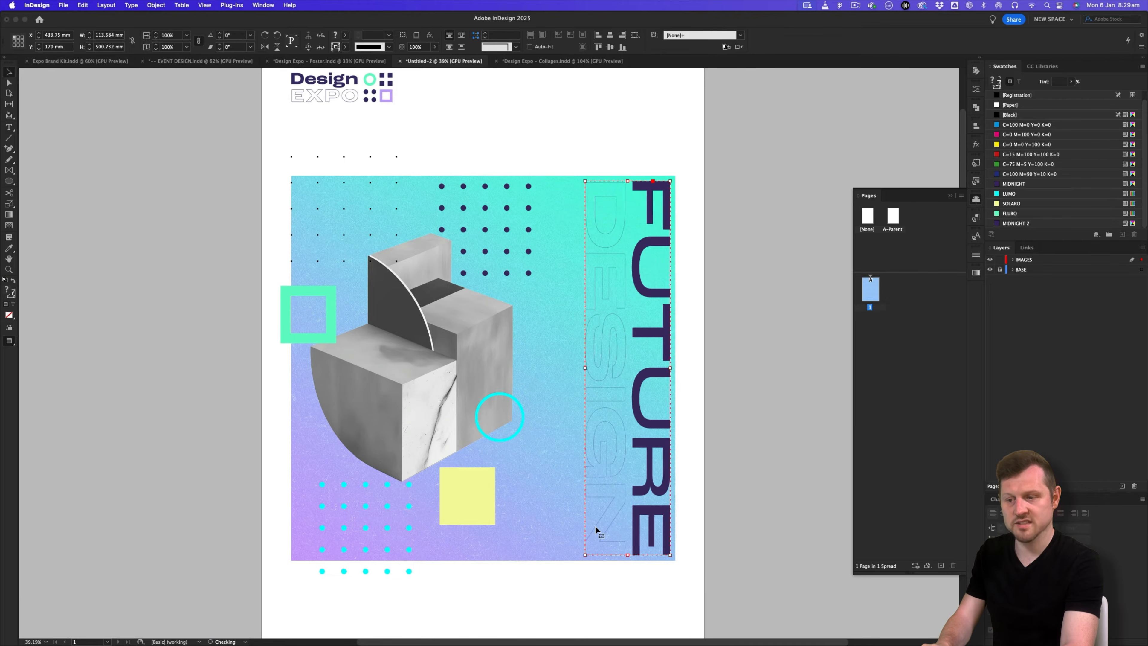
key("Left")
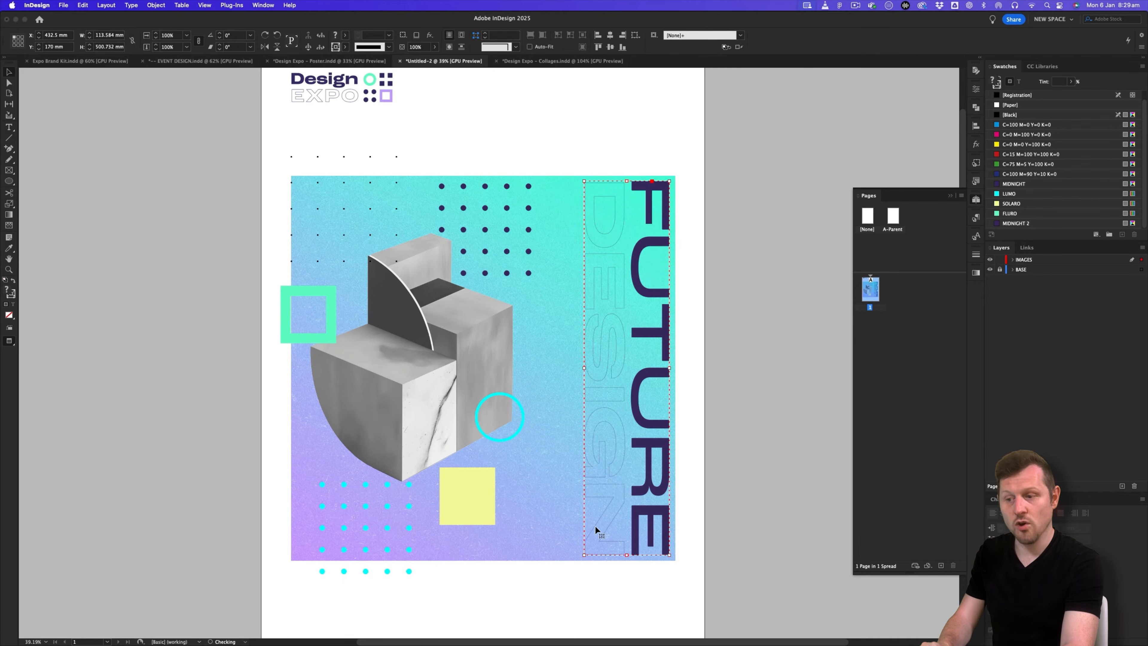
- Set the stroke weight of the outlined word DESIGN to 1.5 pt
double_click(618, 331)
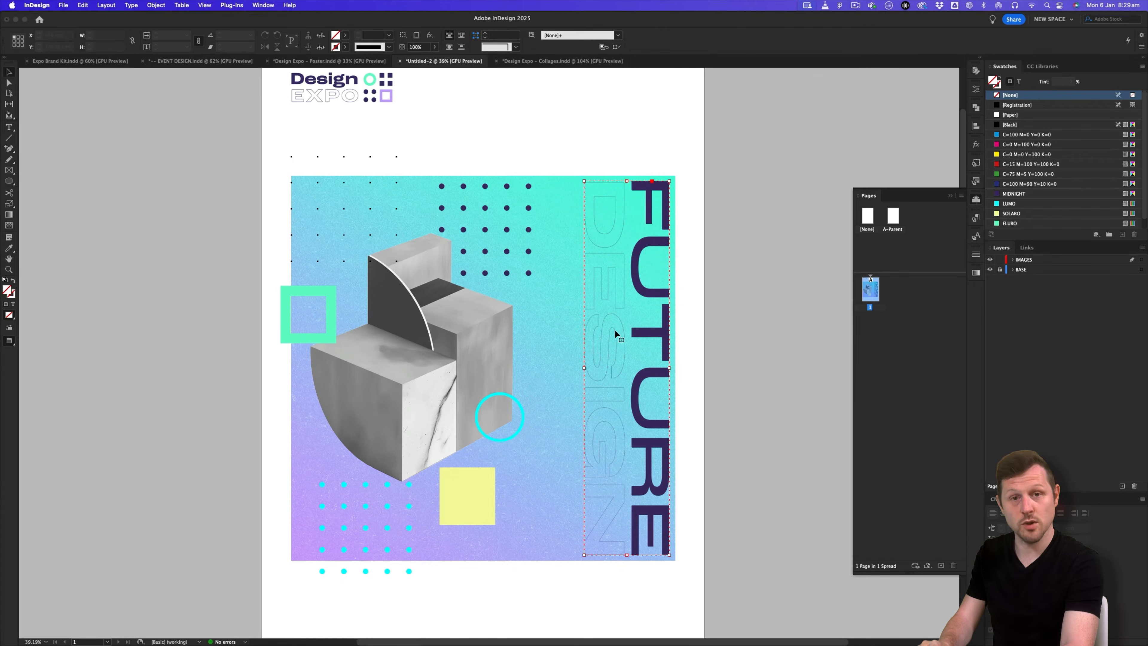
left_click(976, 255)
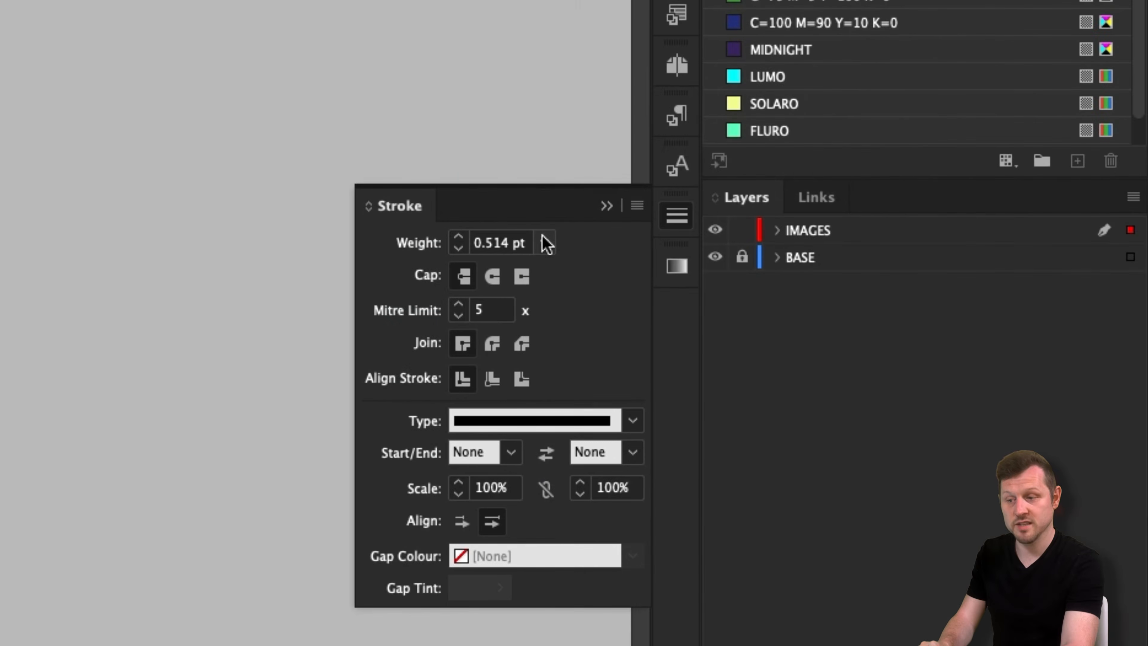
left_click(508, 246)
type("1.5")
key("Return")
left_click(159, 43)
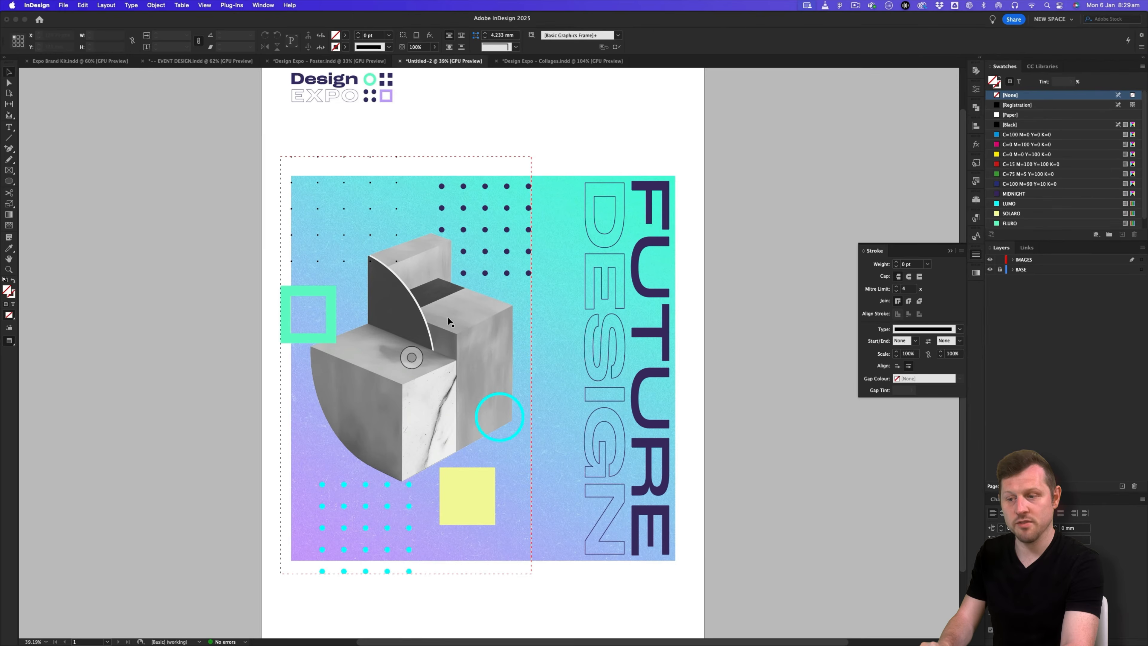
- Nudge the whole collage group to the left and up, and scale it up slightly
left_click(481, 325)
key("shift+Left")
key("shift+Left")
key("shift+Left")
key("shift+Up")
key("s")
left_click_drag(545, 575, 549, 580)
key("v")
- Enlarge only the sculpture image inside the collage group and nudge it into place over the gradient
double_click(479, 362)
key("Escape")
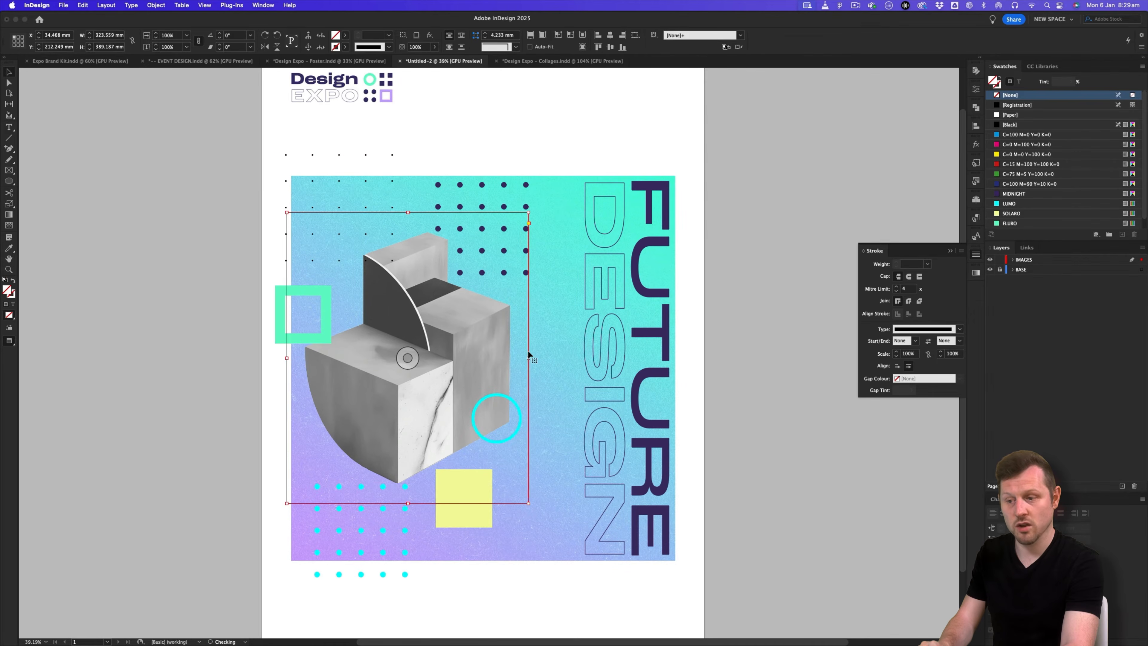
key("shift+Right")
key("shift+Right")
key("shift+Right")
key("s")
left_click_drag(546, 516, 561, 529)
key("Escape")
key("shift+Down")
key("shift+Down")
key("shift+Down")
key("shift+Down")
key("shift+Down")
key("shift+Left")
key("shift+Left")
key("shift+Left")
- Move the cyan circle out to the sculpture's right edge and shift the yellow square slightly down and right
left_click_drag(508, 398, 549, 422)
left_click_drag(478, 491, 484, 496)
left_click(771, 363)
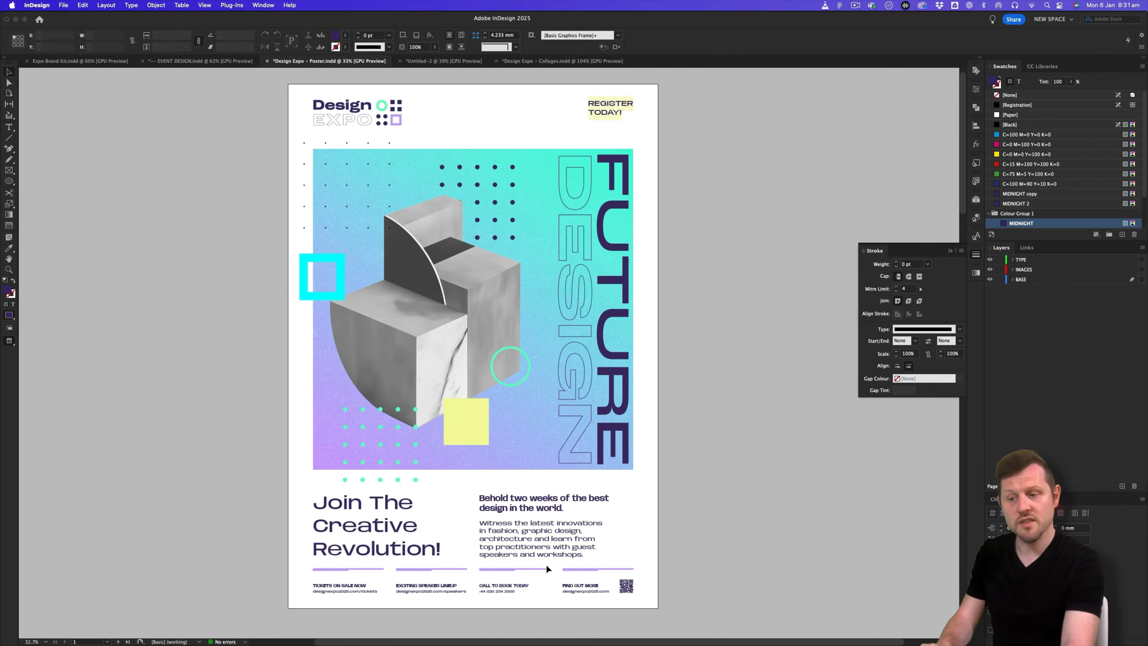
- Examine the text, divider lines and contact details at the foot of the Design Expo – Poster reference, in preview and against its grid
key("z")
left_click_drag(451, 582, 550, 478)
left_click_drag(532, 540, 529, 439)
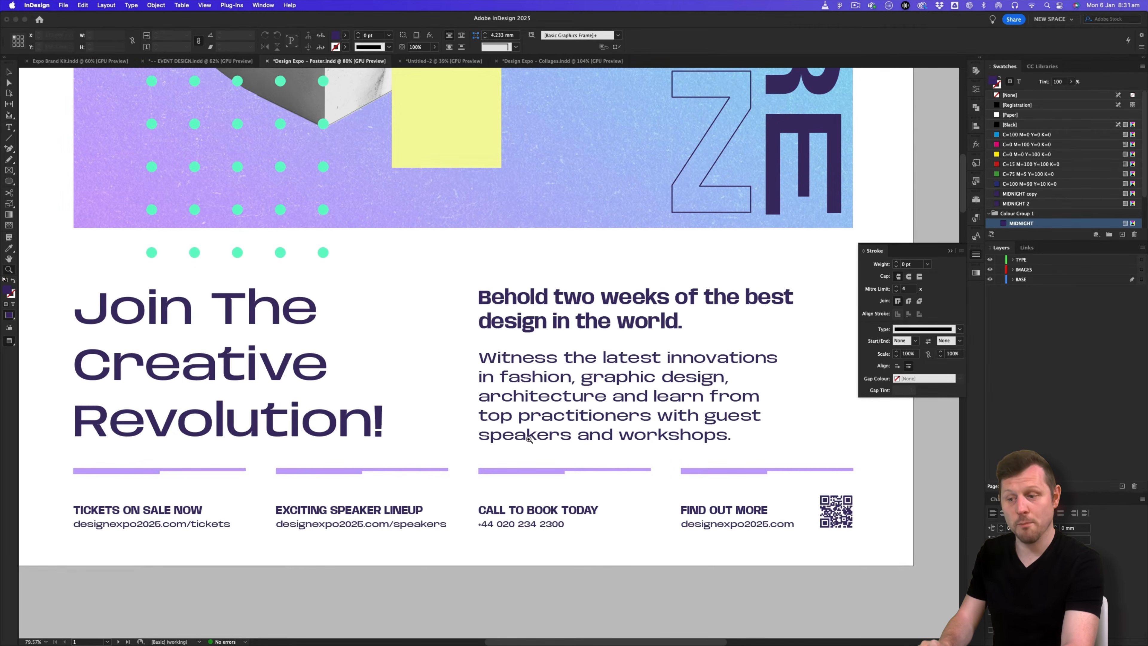
key("super+0")
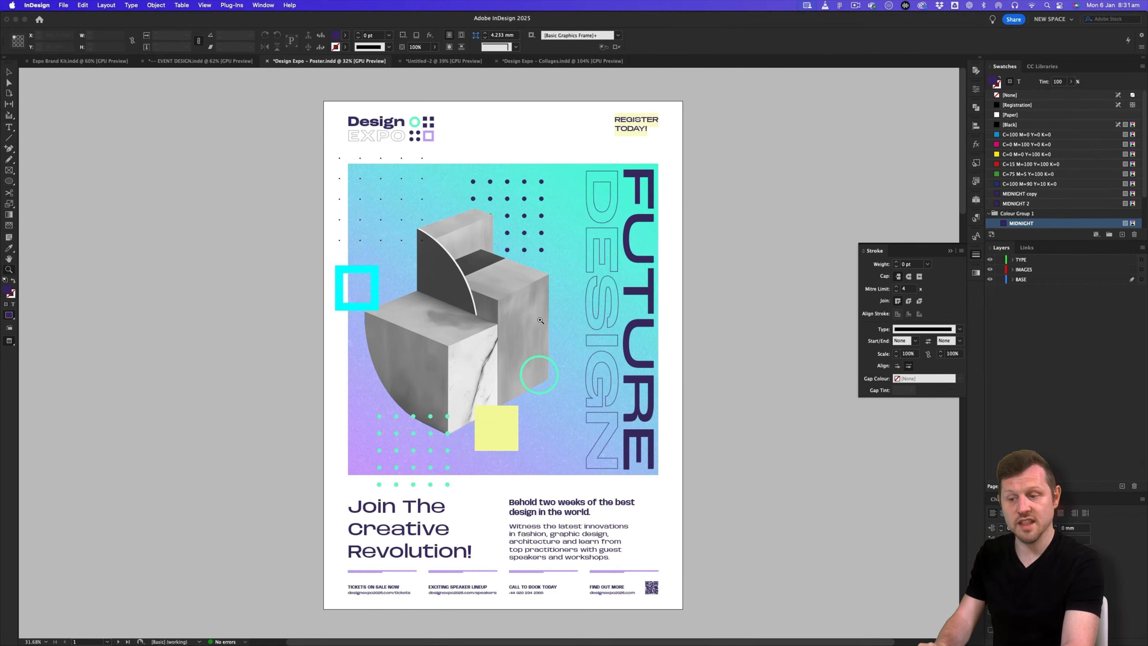
key("w")
left_click_drag(578, 496, 620, 385)
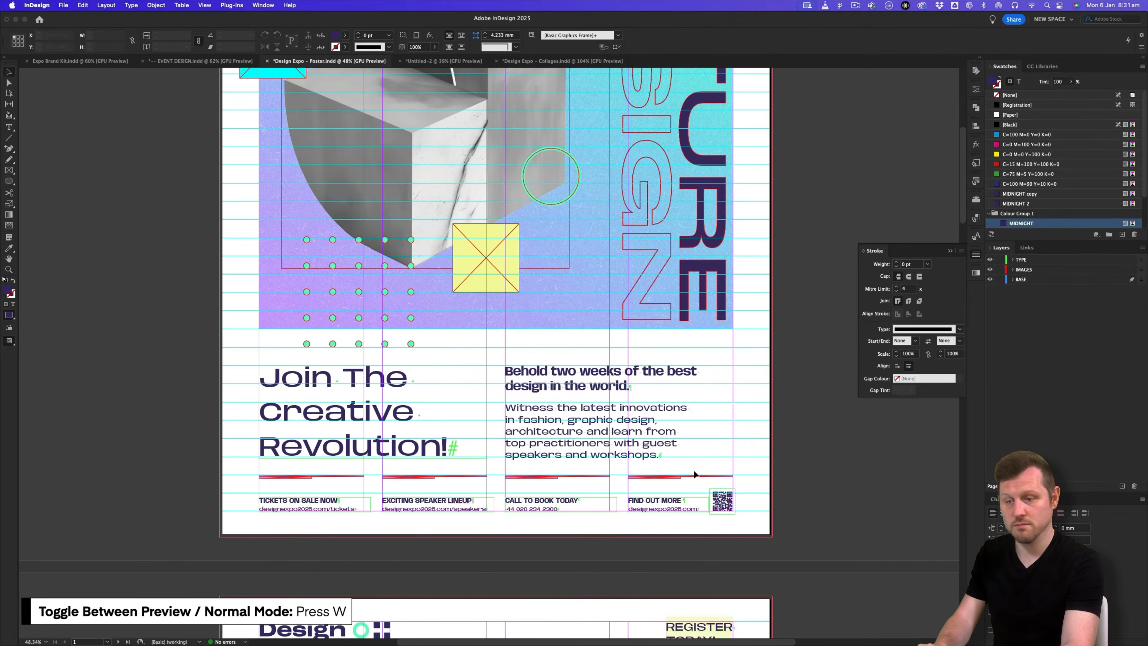
left_click_drag(480, 484, 525, 442)
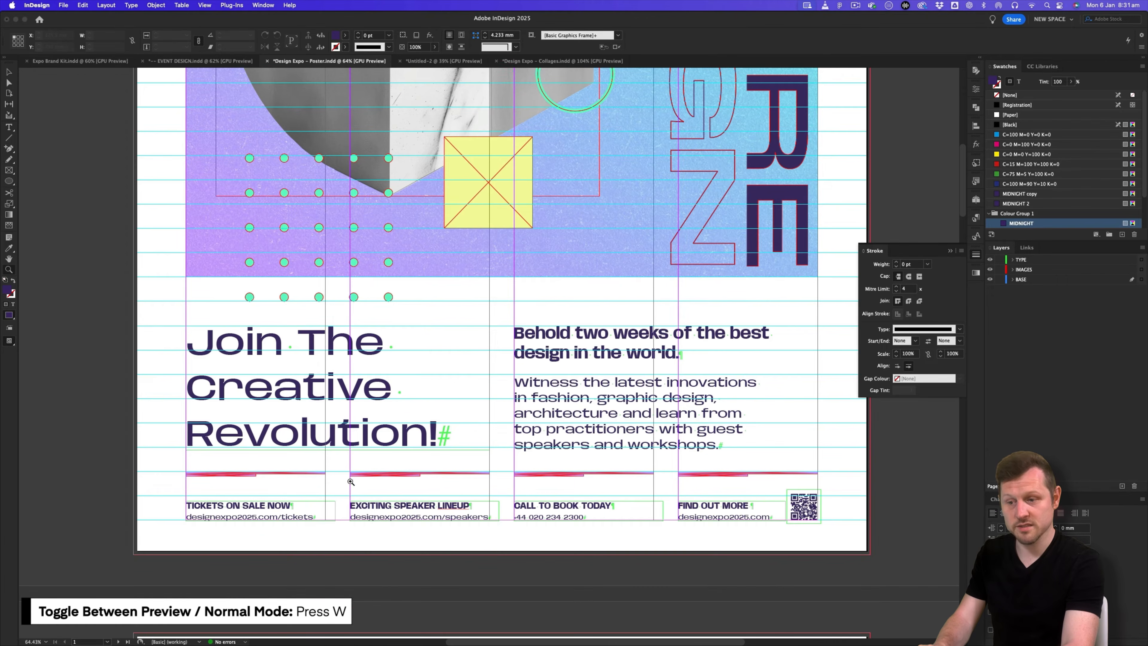
- Copy the purple divider stroke from the brand kit's Iconography & Strokes section and paste it into the Untitled-2 poster
left_click(79, 61)
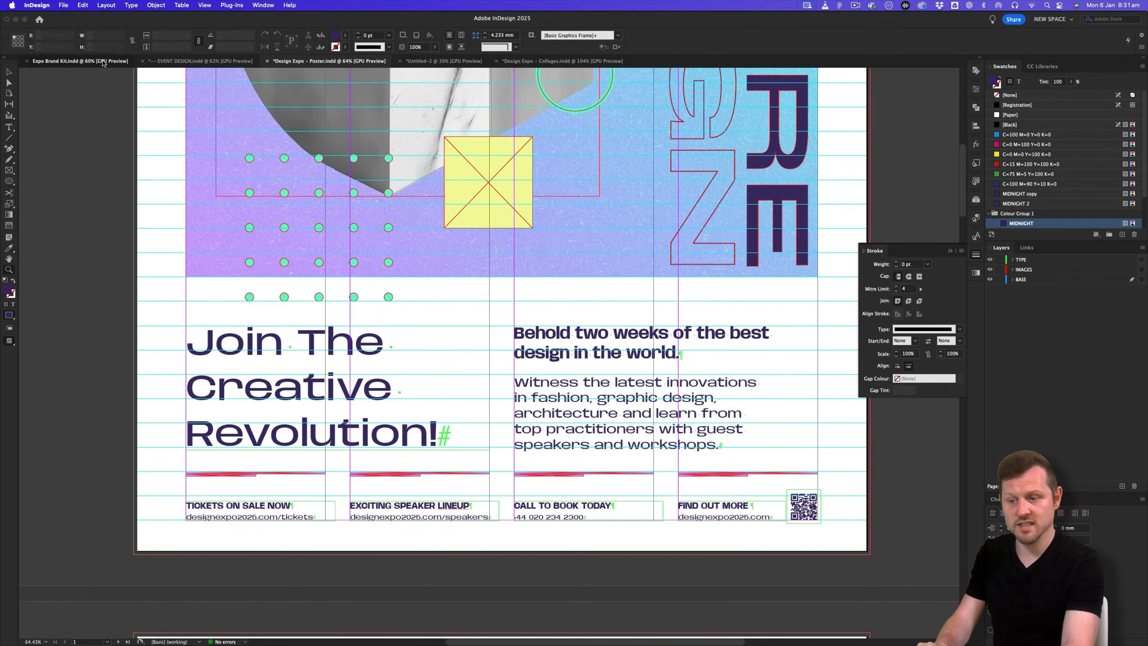
scroll(479, 303, "up", 20)
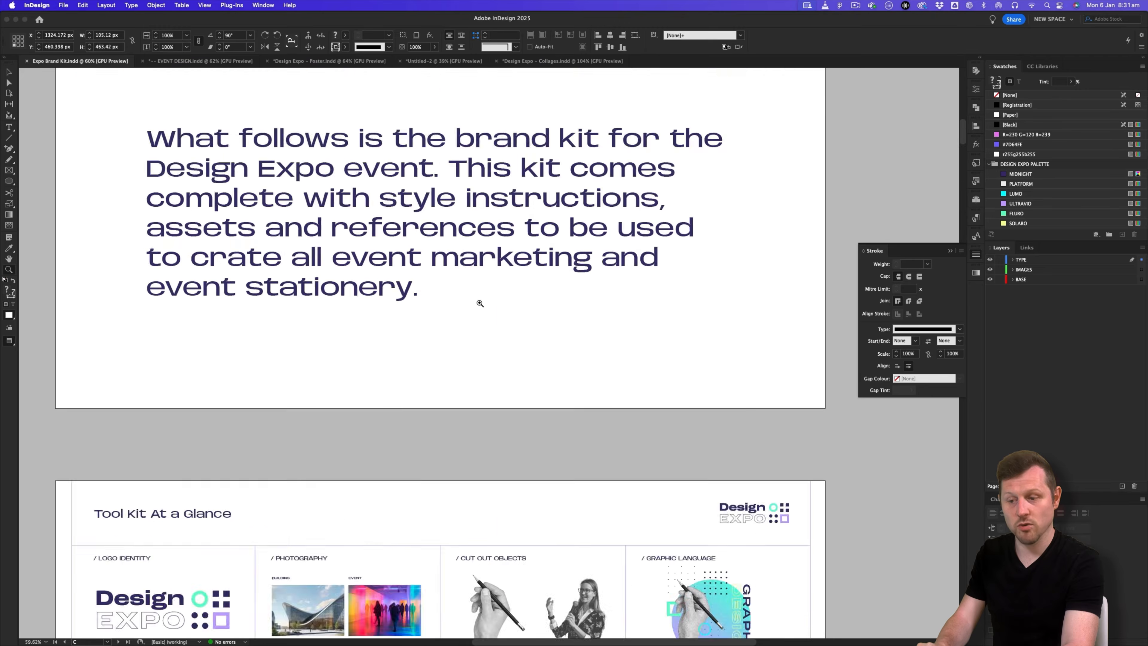
scroll(480, 304, "down", 12)
left_click(698, 308)
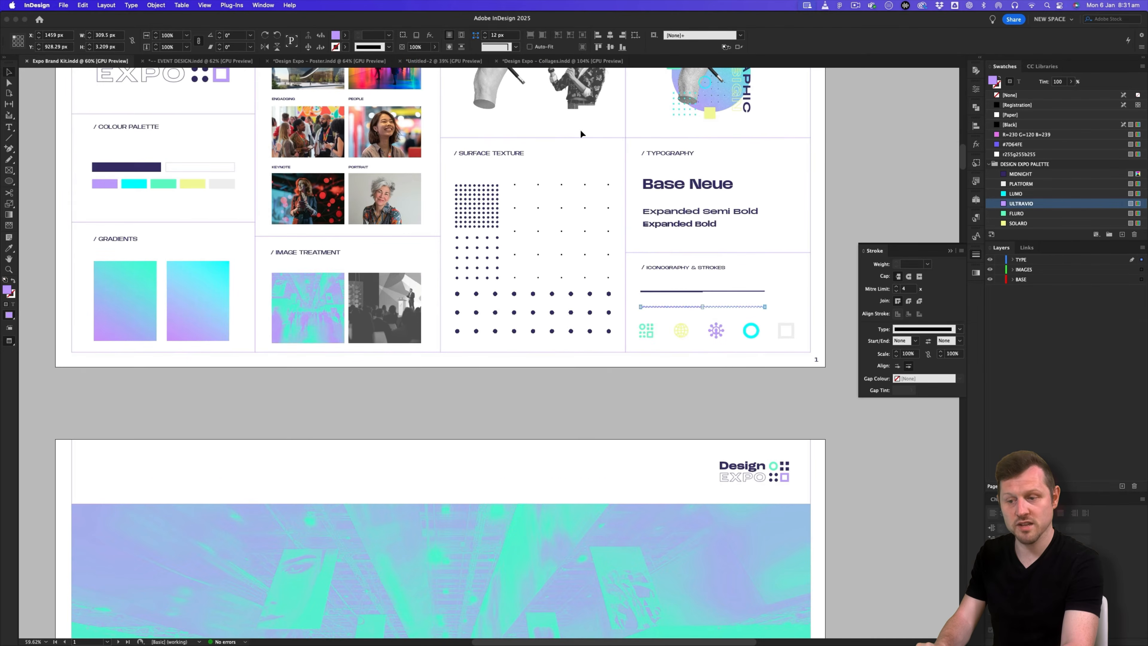
left_click(453, 61)
scroll(397, 430, "up", 8)
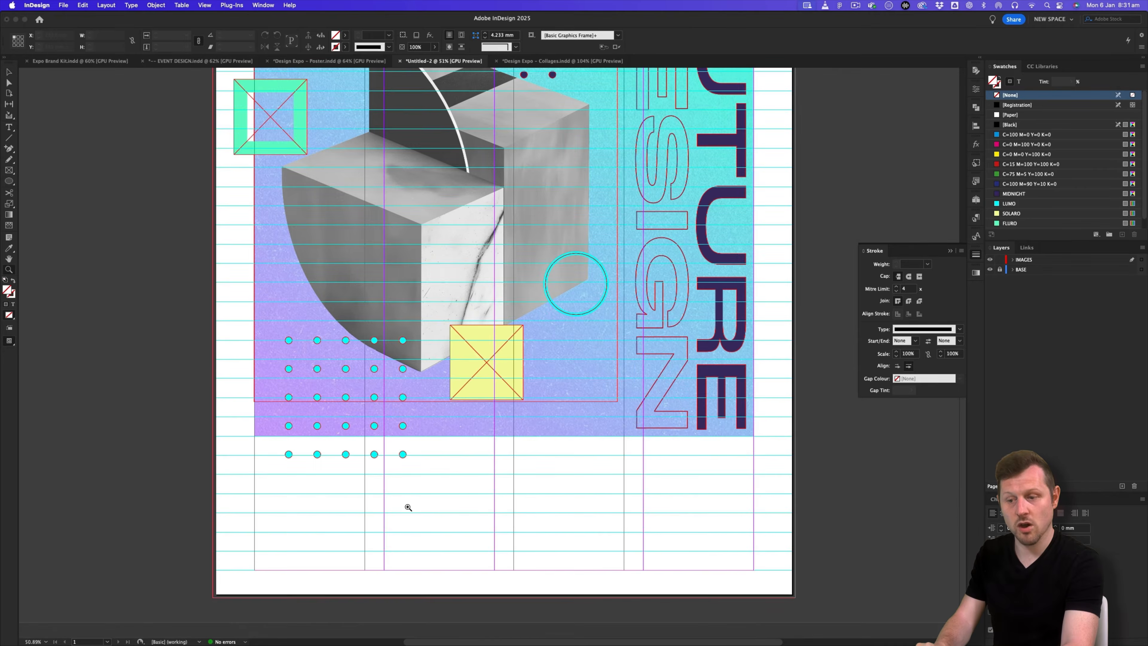
scroll(392, 378, "up", 3)
key("ctrl+v")
- Place the purple divider stroke on a grid line near the foot of the first column and scale it to the column's width
left_click_drag(437, 356, 253, 486)
left_click_drag(313, 510, 439, 395)
left_click_drag(539, 452, 559, 457)
left_click(617, 397)
left_click_drag(617, 397, 470, 316)
left_click_drag(655, 254, 509, 327)
left_click(171, 458)
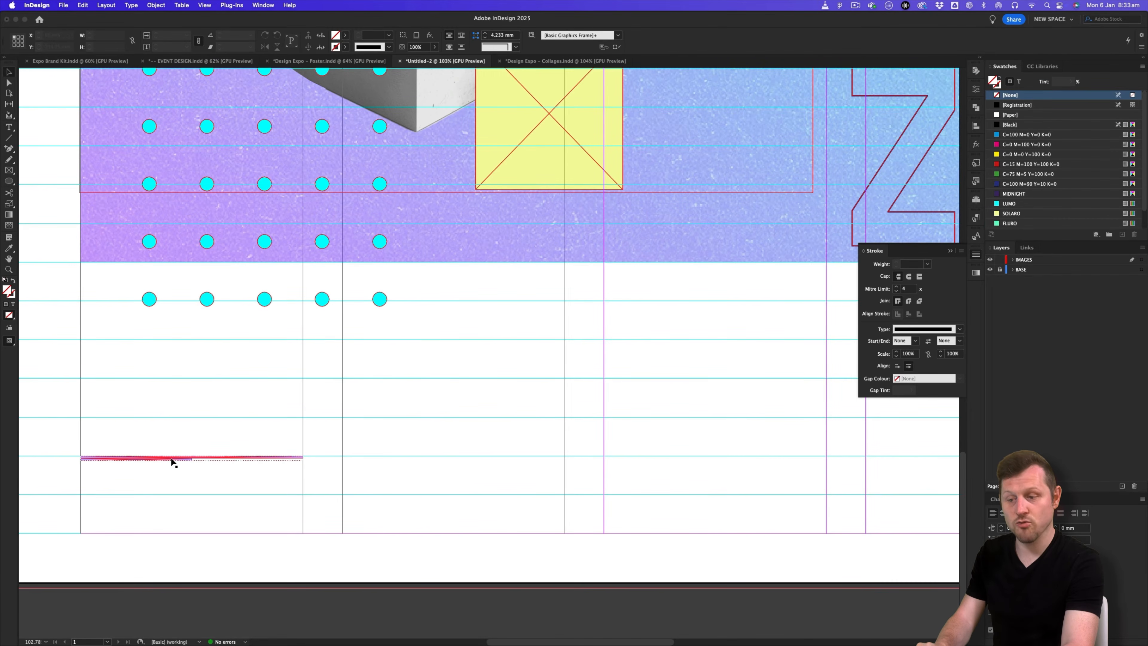
- Duplicate the purple divider stroke straight across so that each of the other three columns gets one, then check the page in preview
left_click_drag(143, 461, 406, 463)
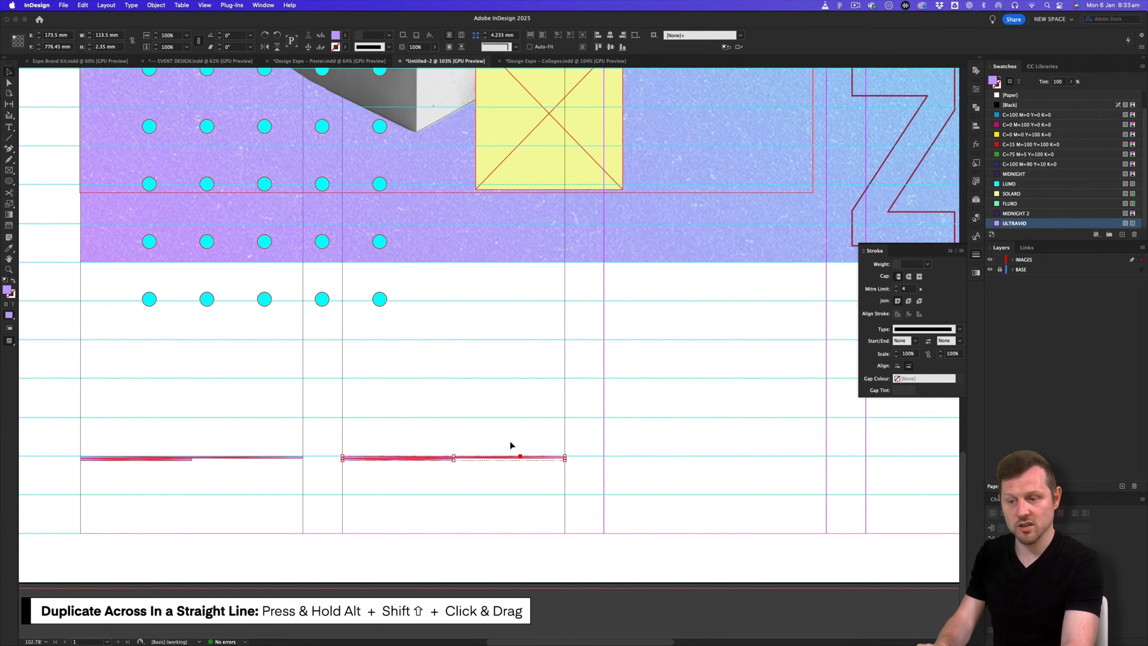
left_click_drag(543, 442, 361, 443)
left_click_drag(242, 461, 707, 472)
key("z")
left_click_drag(628, 401, 494, 394)
key("w")
left_click_drag(554, 372, 588, 386)
left_click_drag(640, 359, 627, 360)
key("v")
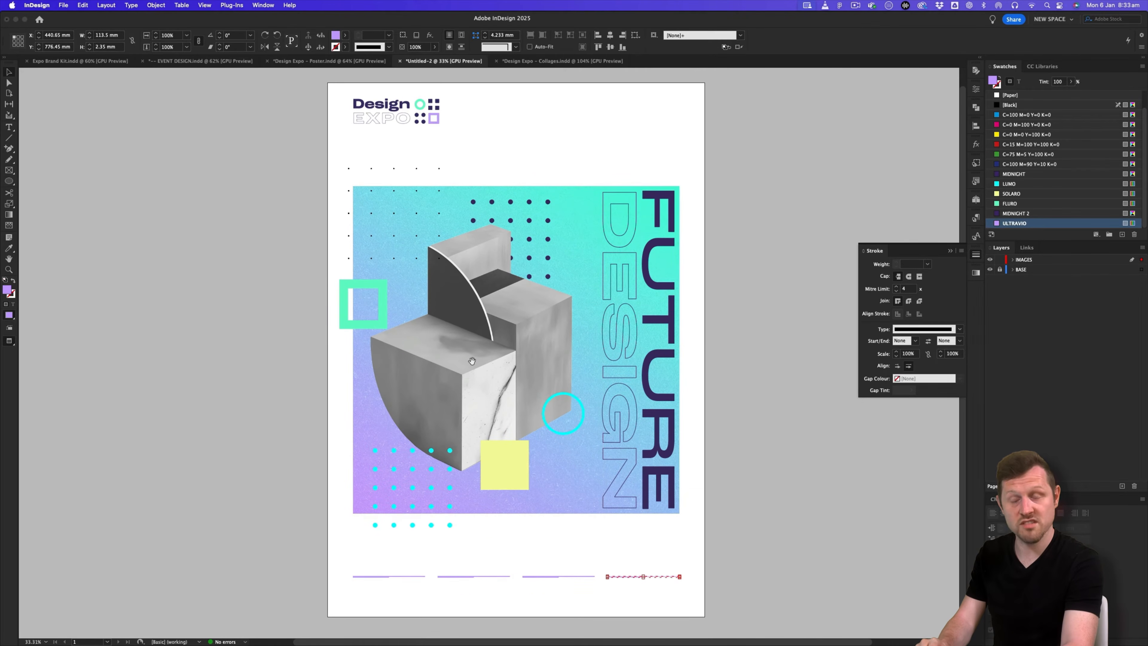
left_click(759, 304)
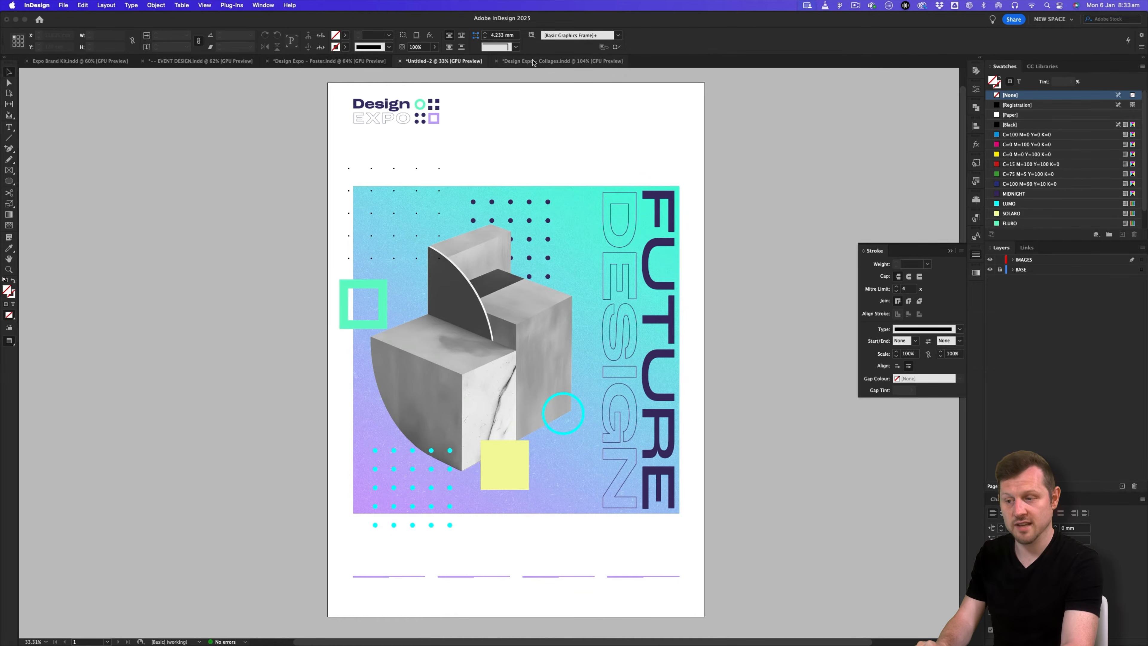
- Examine the header, paragraph and footer text in the Design Expo – Poster reference, in preview and against its grid
left_click(329, 61)
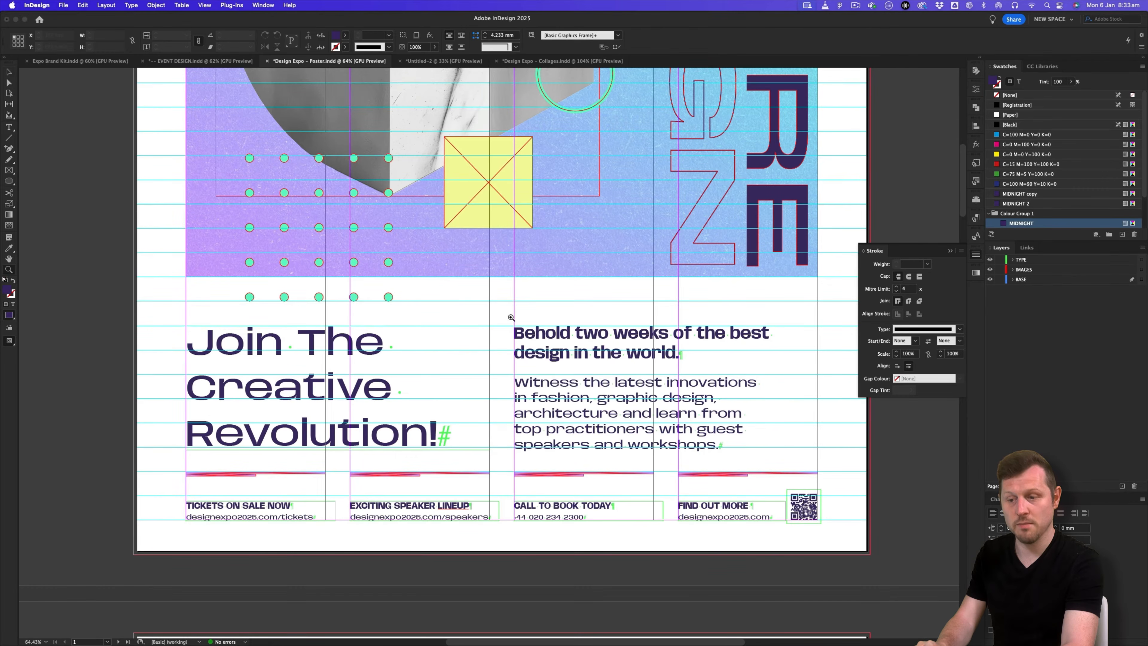
key("w")
scroll(415, 383, "up", 3)
scroll(461, 424, "right", 1)
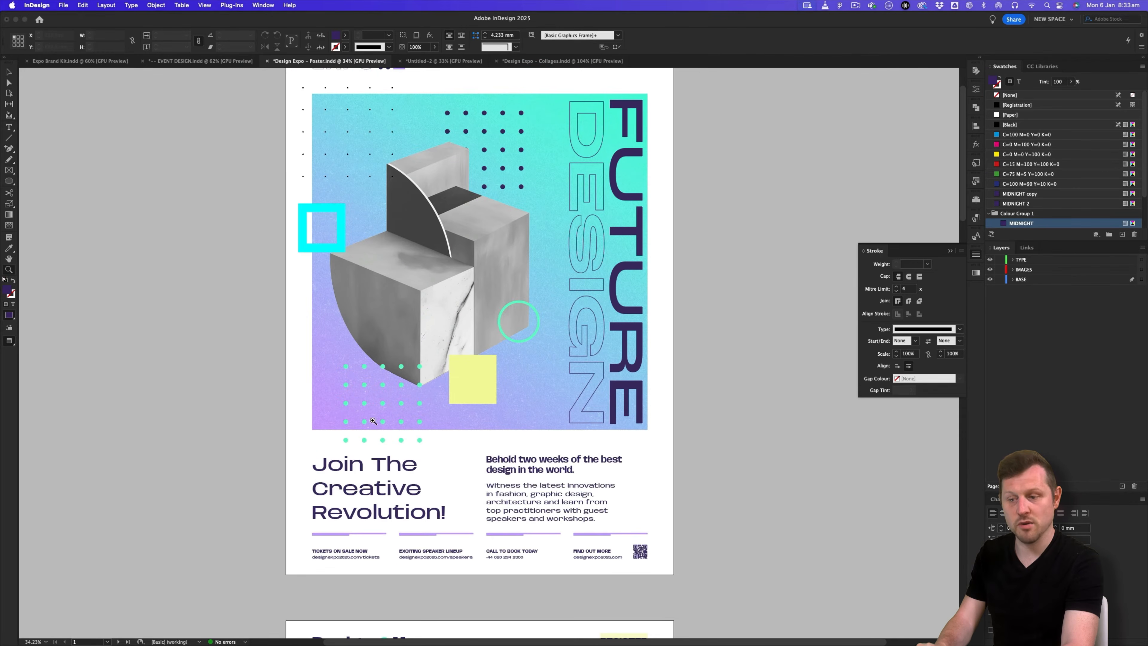
key("w")
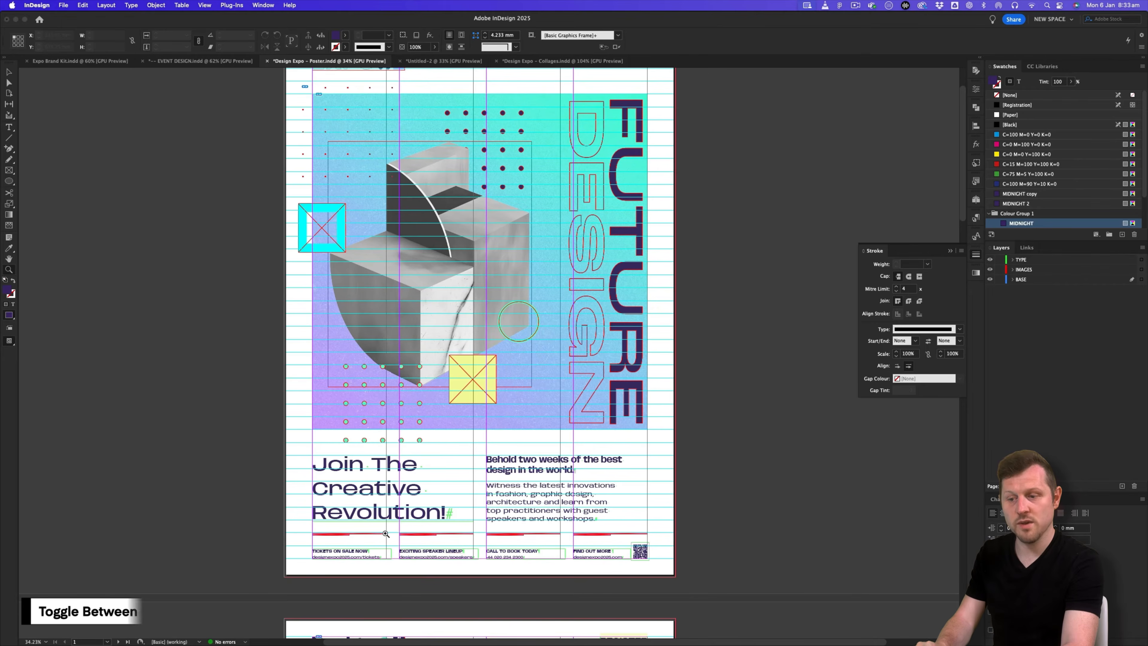
scroll(443, 447, "up", 1)
scroll(443, 448, "right", 1)
left_click_drag(435, 511, 502, 436)
scroll(502, 434, "down", 1)
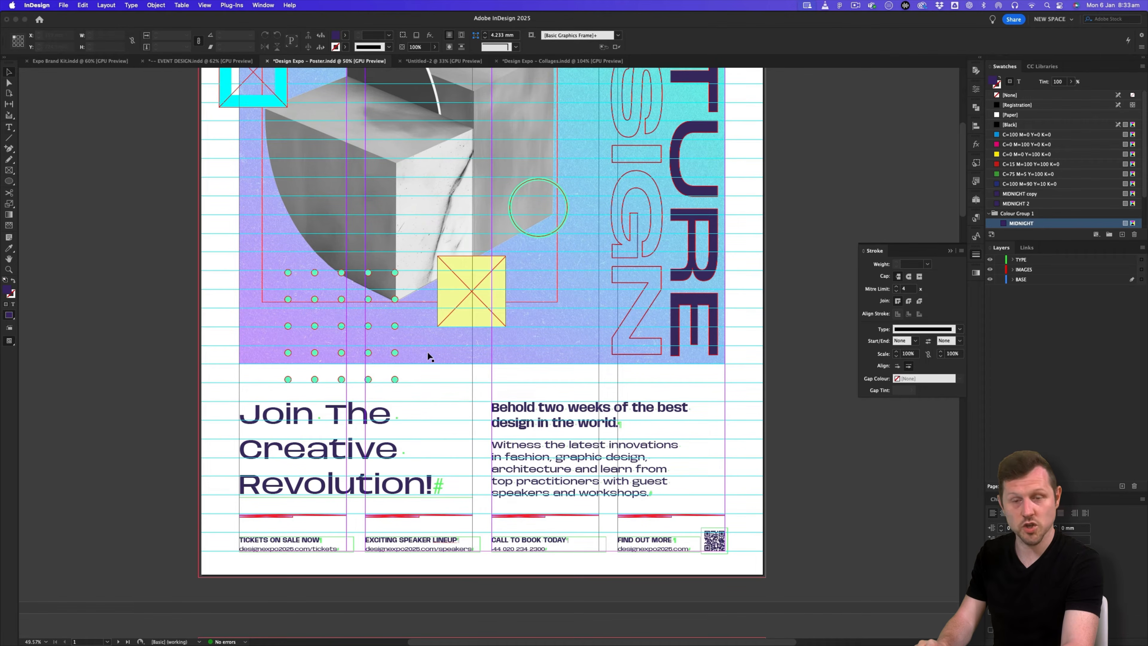
scroll(480, 295, "down", 2)
left_click_drag(480, 295, 432, 367)
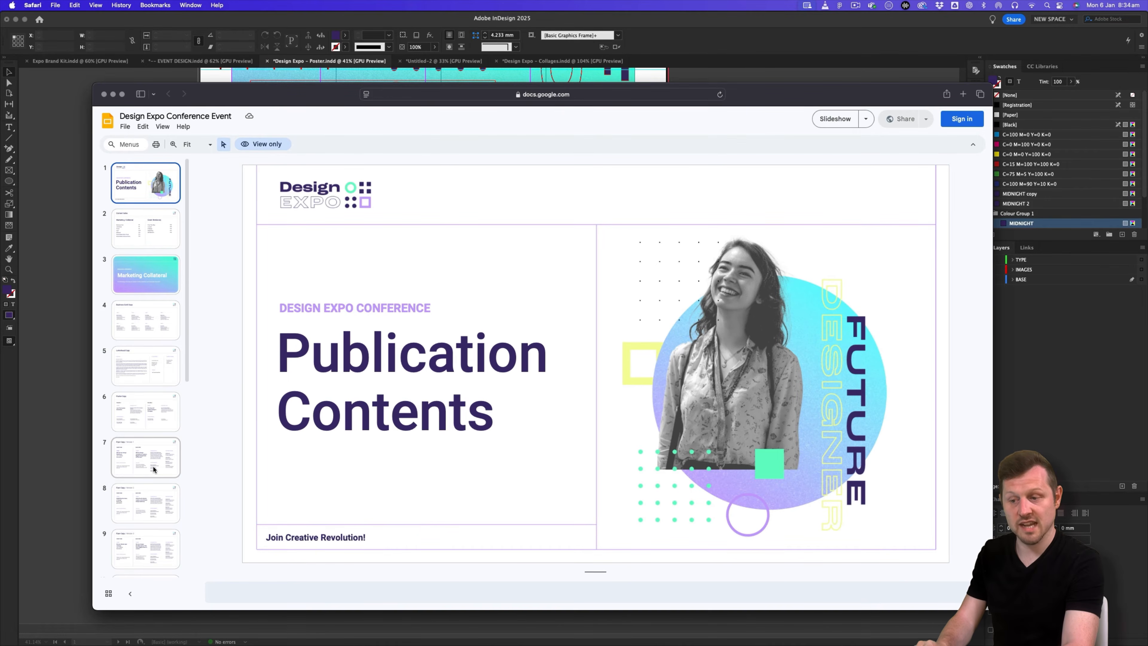
- Copy the Poster 1 header "Join The Creative Revolution!" from the Poster Copy slide of the Design Expo Conference Event presentation in Safari
left_click(147, 425)
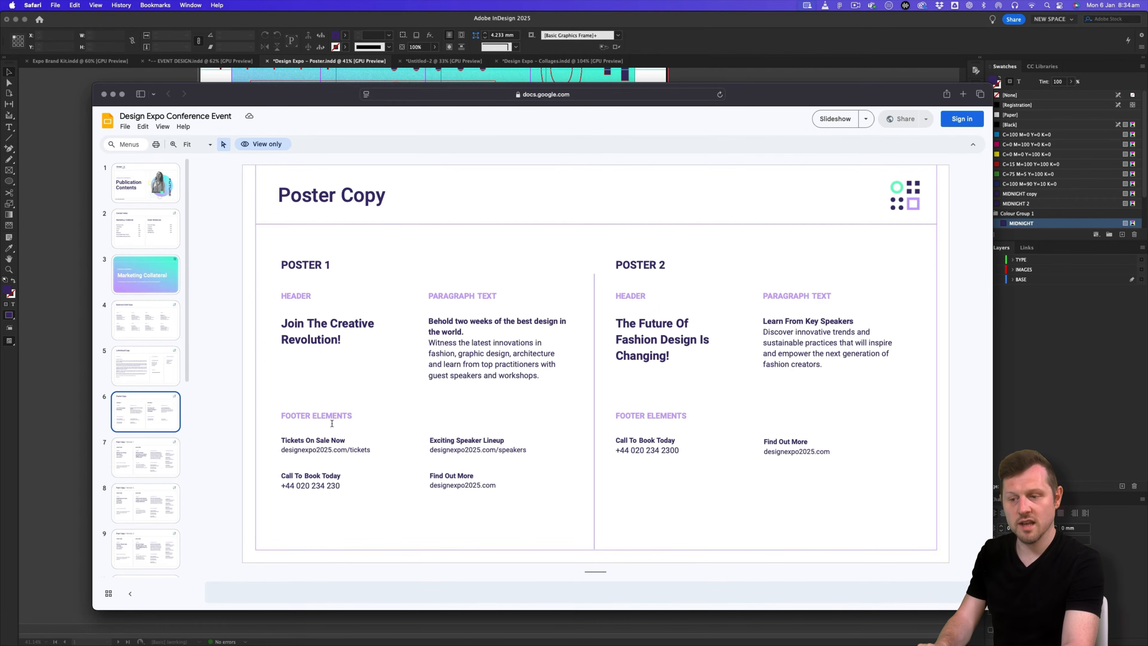
triple_click(318, 324)
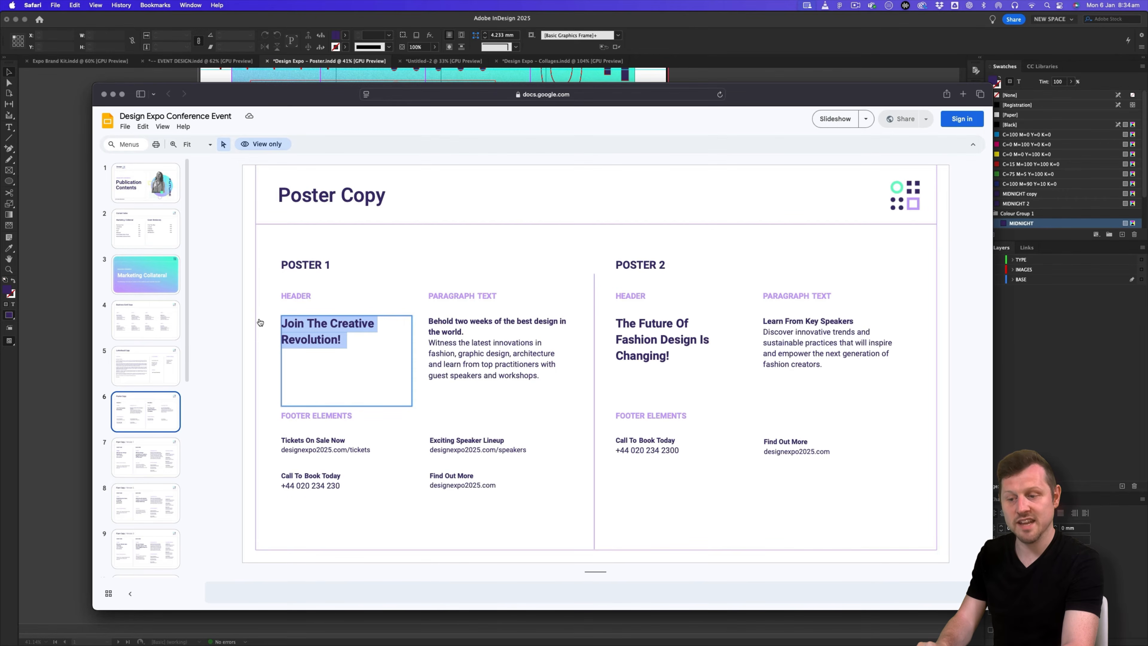
key("super+Tab")
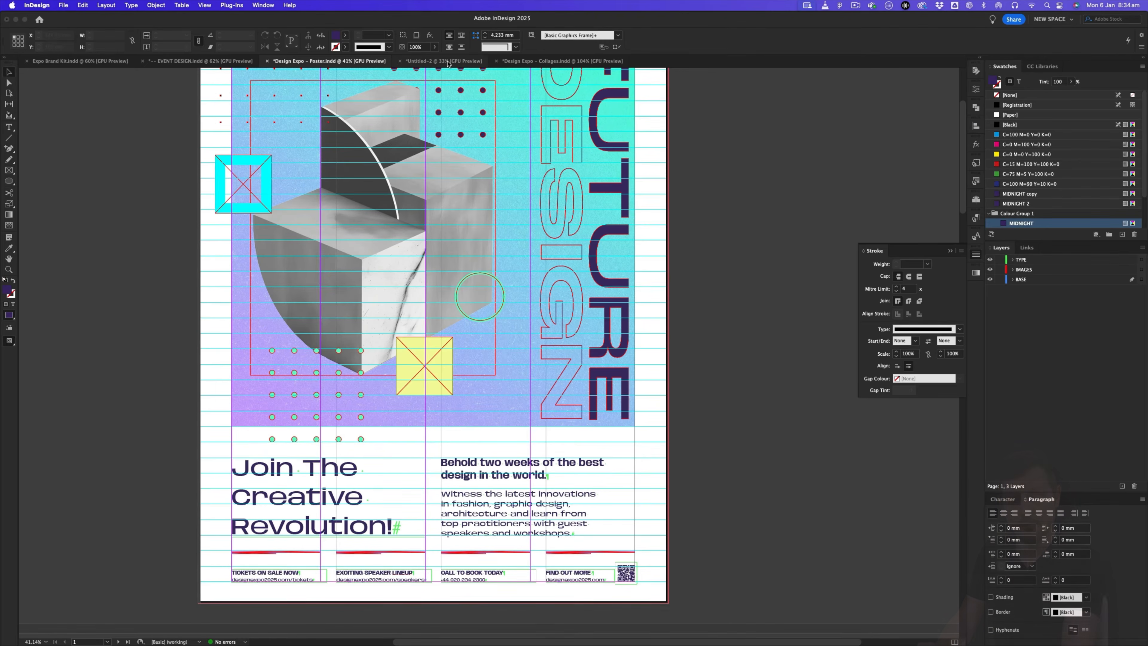
- Add a new layer named TYPE above IMAGES in the Untitled-2 poster
left_click(447, 62)
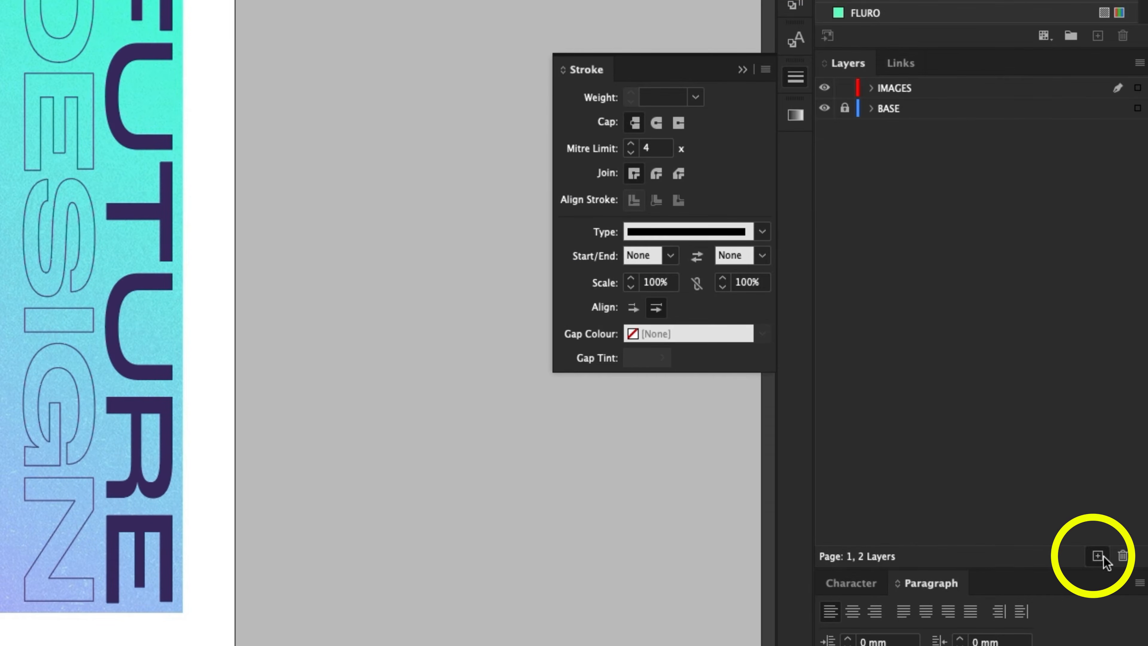
left_click(1098, 555)
double_click(898, 88)
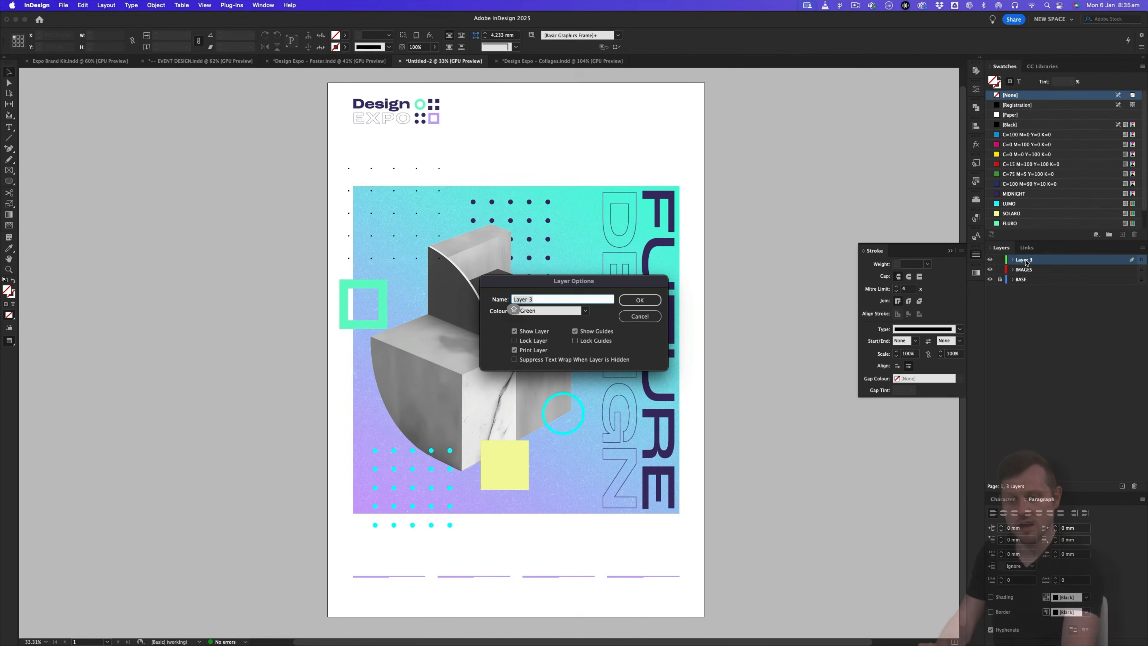
type("TYPE")
key("Return")
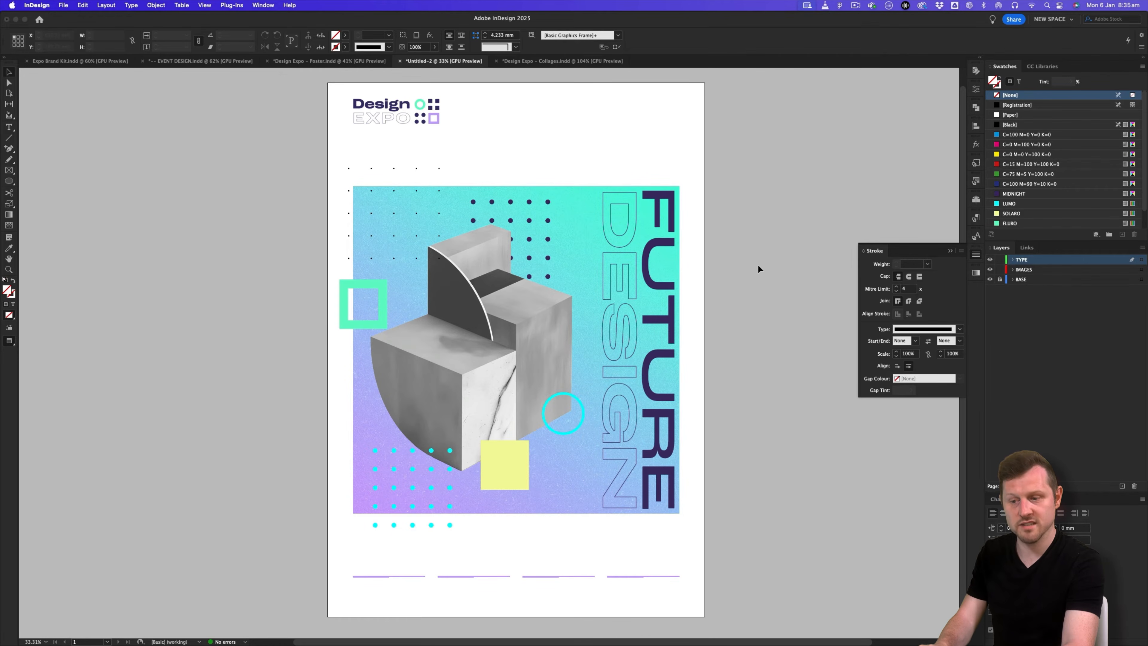
- Unlock the BASE layer and move the gradient, collage and FUTURE DESIGN lettering up together to about Y 75.5 mm, below the logo
left_click(999, 280)
key("w")
left_click_drag(634, 255, 325, 551)
key("z")
left_click_drag(512, 349, 520, 335)
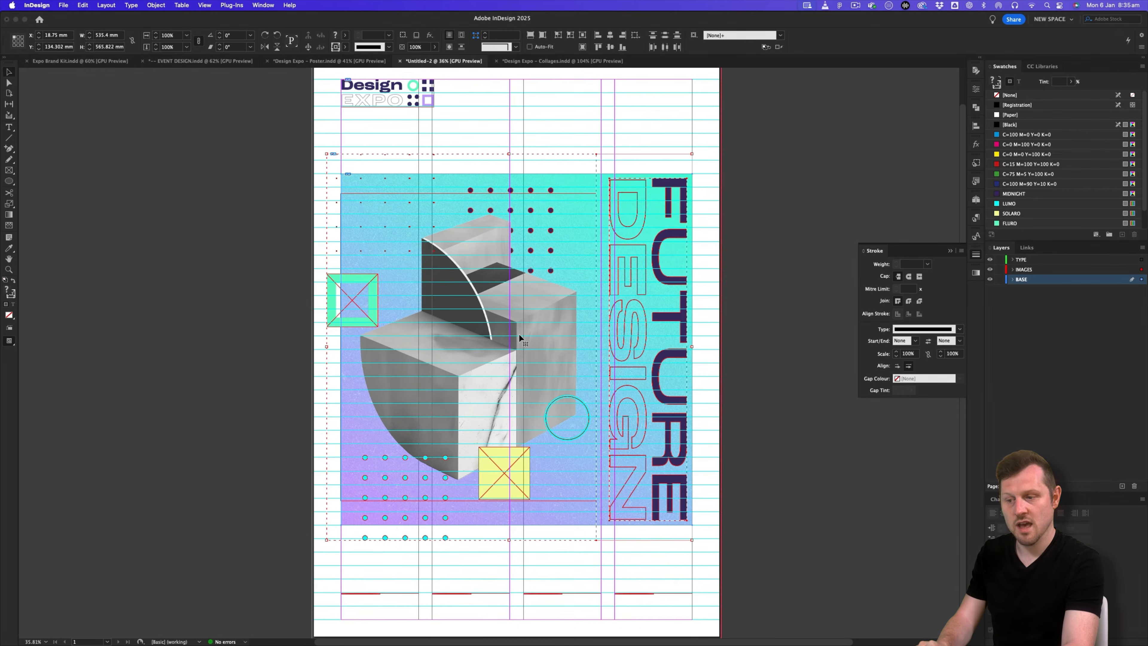
key("v")
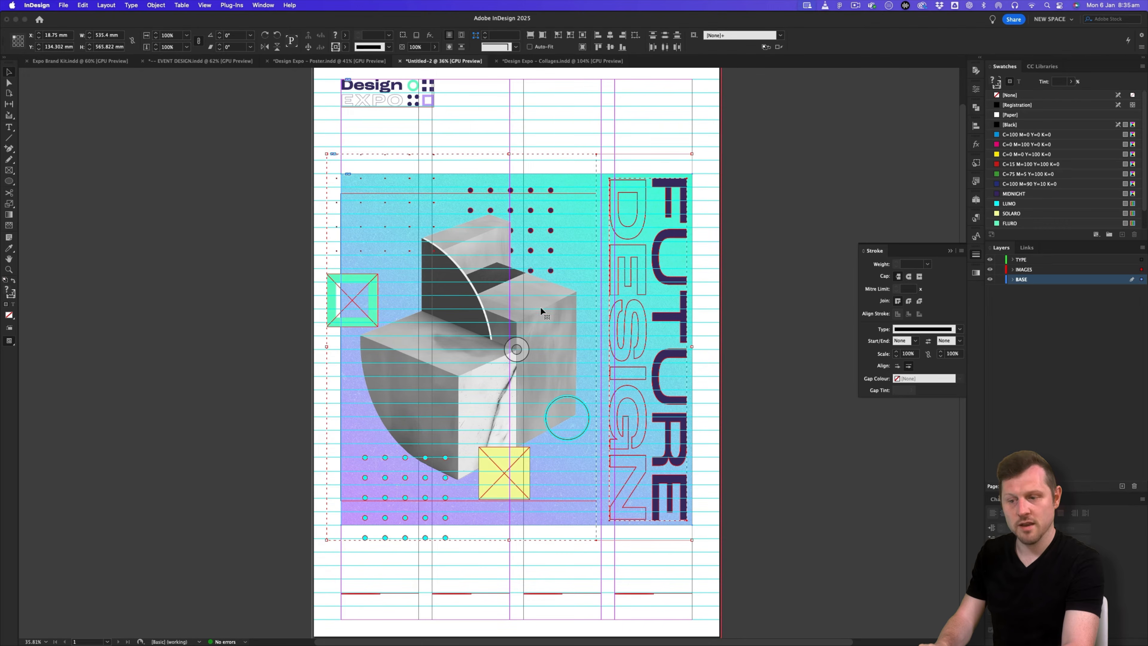
left_click_drag(544, 301, 544, 263)
key("Up")
key("Up")
key("Up")
key("Up")
key("z")
left_click_drag(429, 145, 523, 333)
key("v")
key("Up")
key("Up")
key("Up")
key("Up")
key("Up")
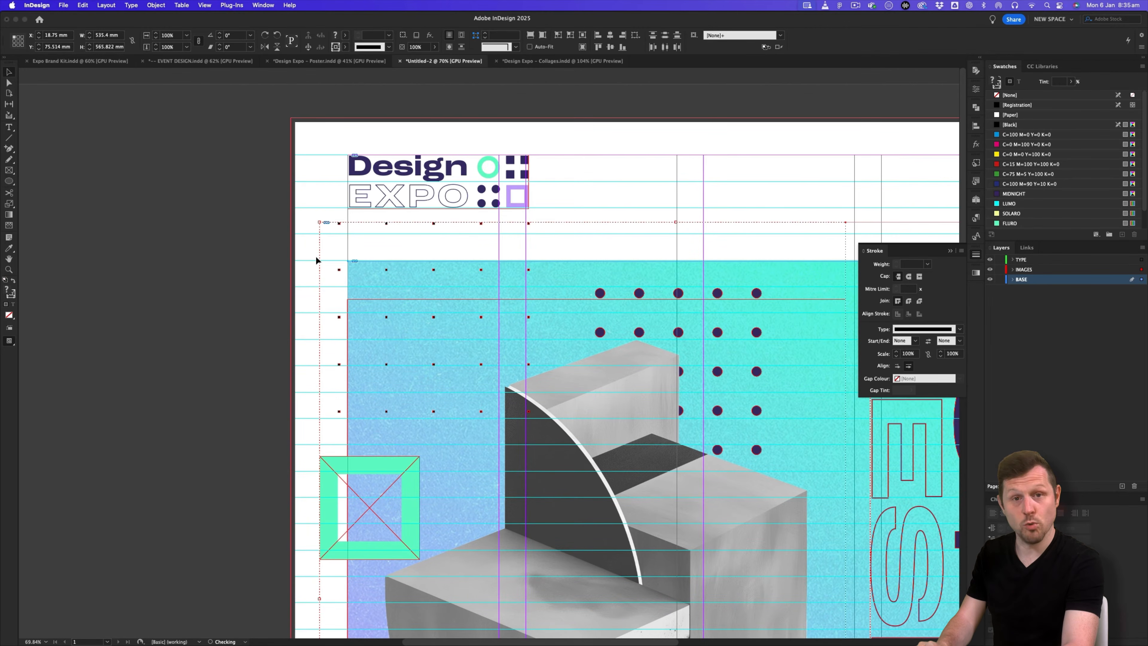
key("z")
key("super+0")
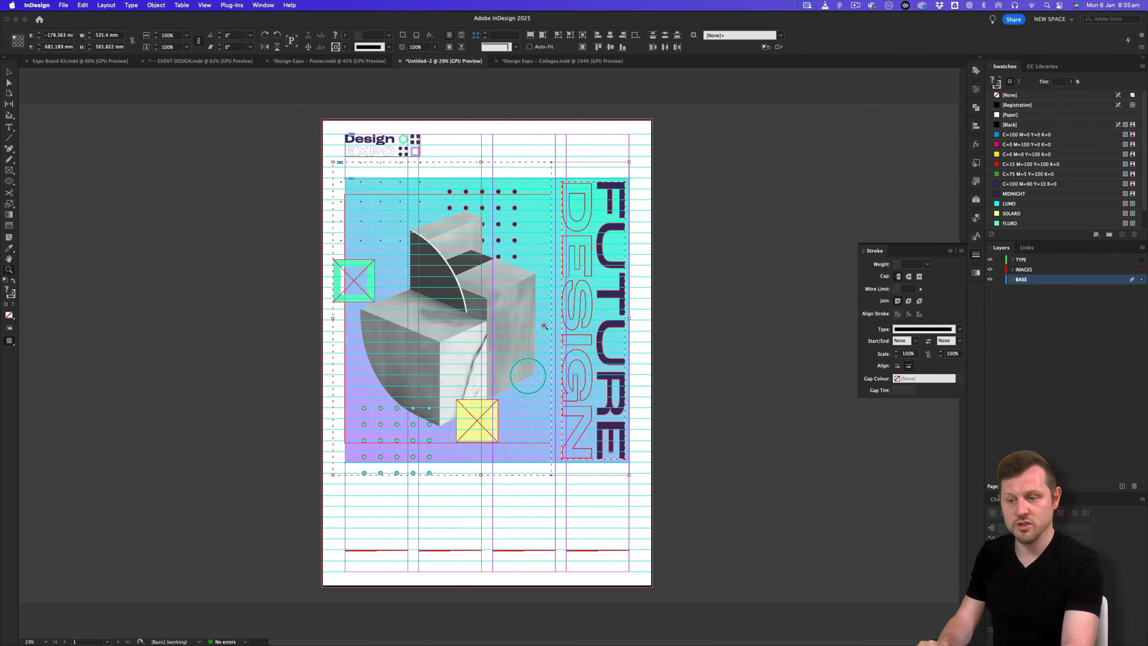
- Lock the IMAGES and BASE layers, deselect everything and preview the page
left_click_drag(1000, 269, 999, 279)
key("super+shift+a")
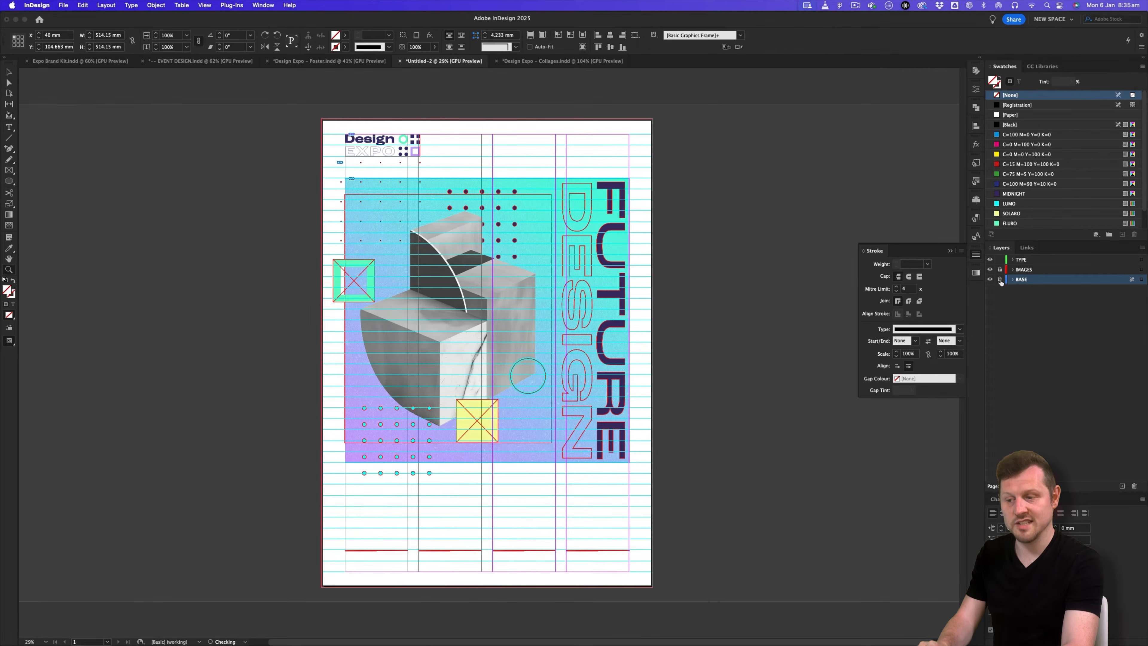
key("w")
scroll(488, 343, "up", 1)
key("v")
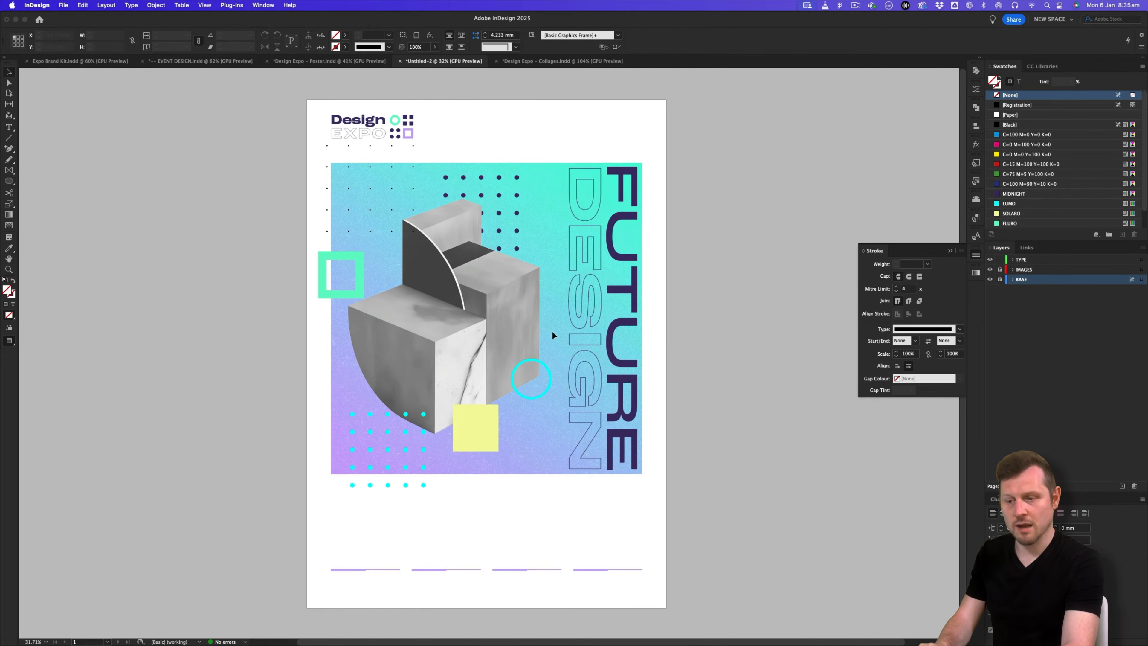
- On the TYPE layer, draw a text frame about 247 x 103 mm across the first two columns above the dividers and paste the header
key("z")
left_click_drag(432, 542, 542, 463)
scroll(554, 460, "down", 1)
key("w")
left_click(10, 127)
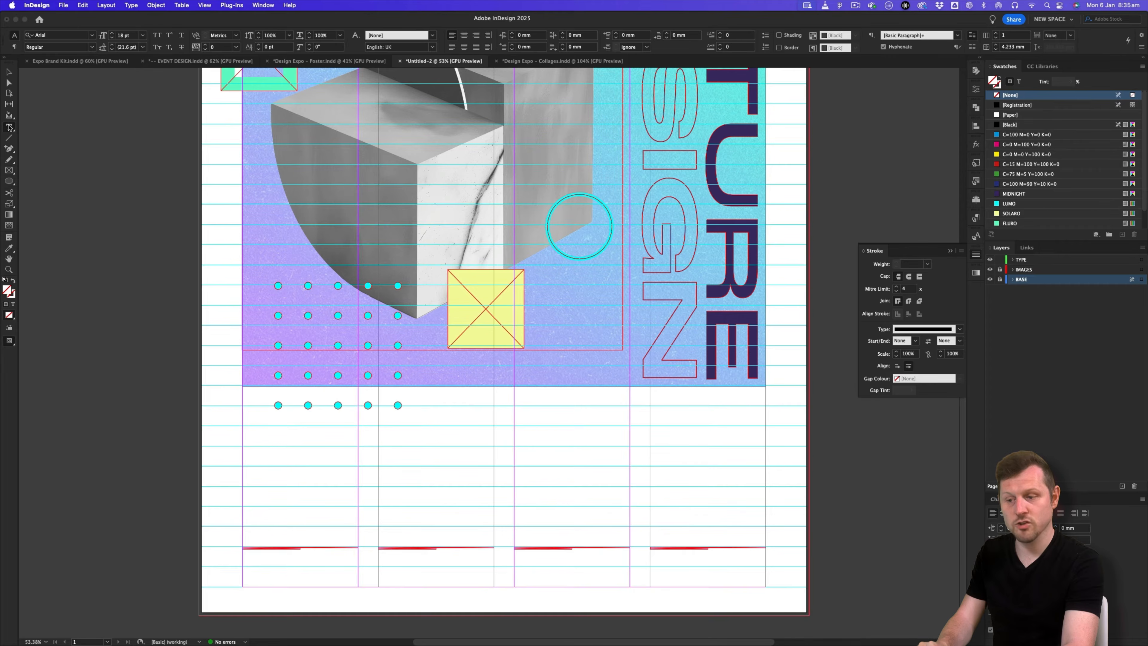
left_click(1039, 260)
left_click_drag(244, 427, 493, 529)
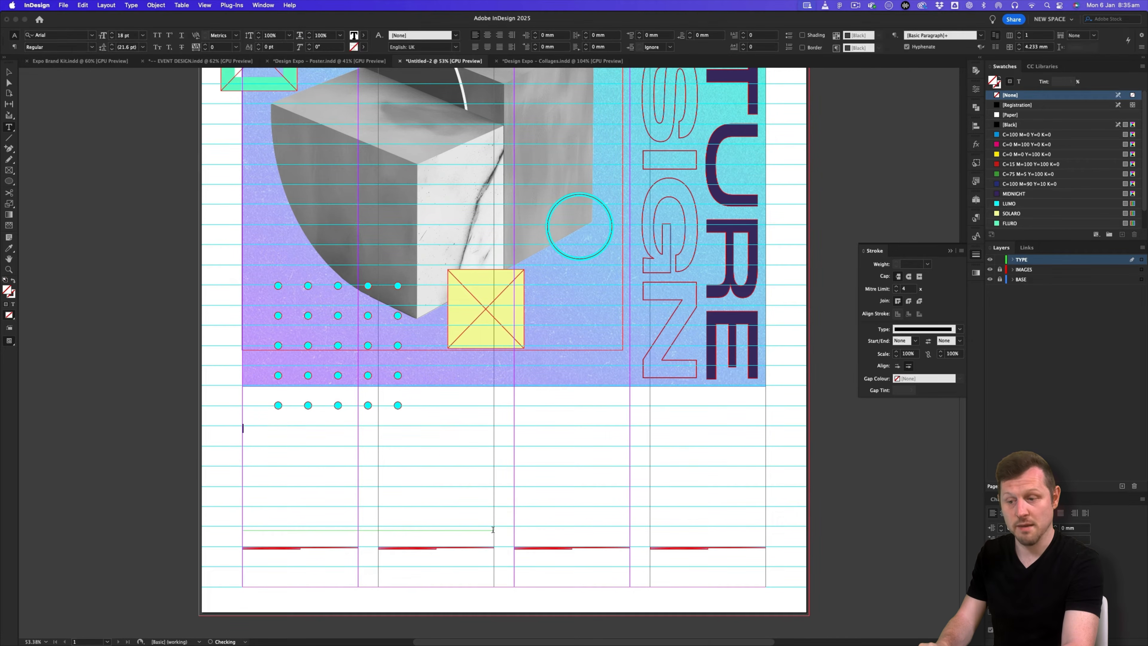
key("super+v")
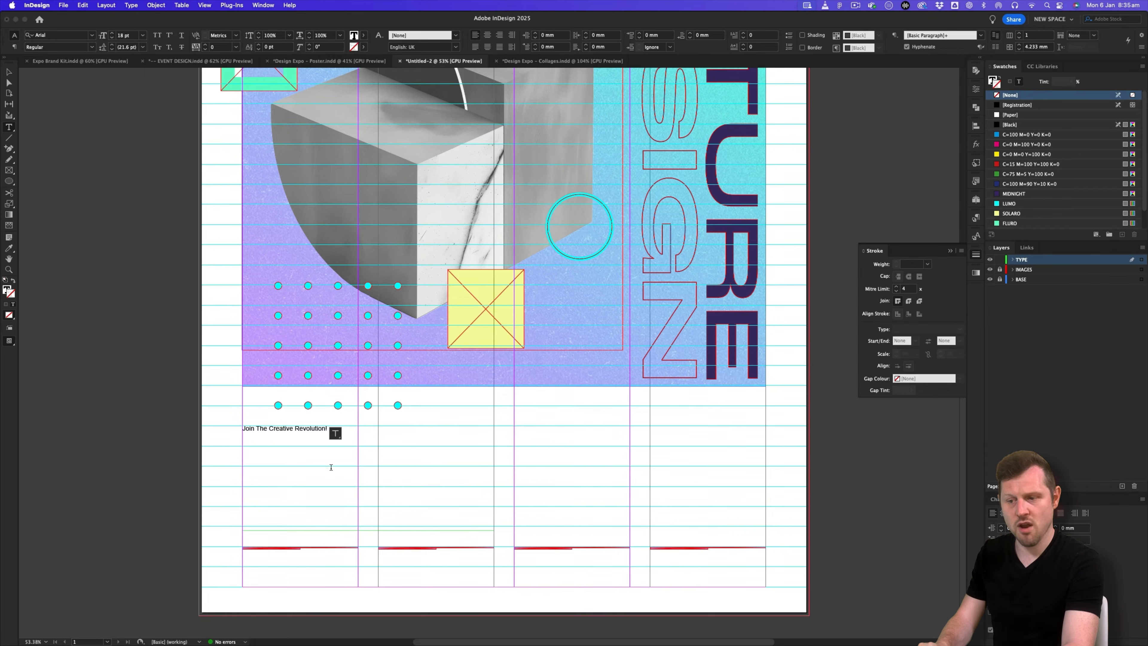
- Check the brand kit's display header guidance and set the pasted header in Base Neue Expanded Medium
left_click(71, 61)
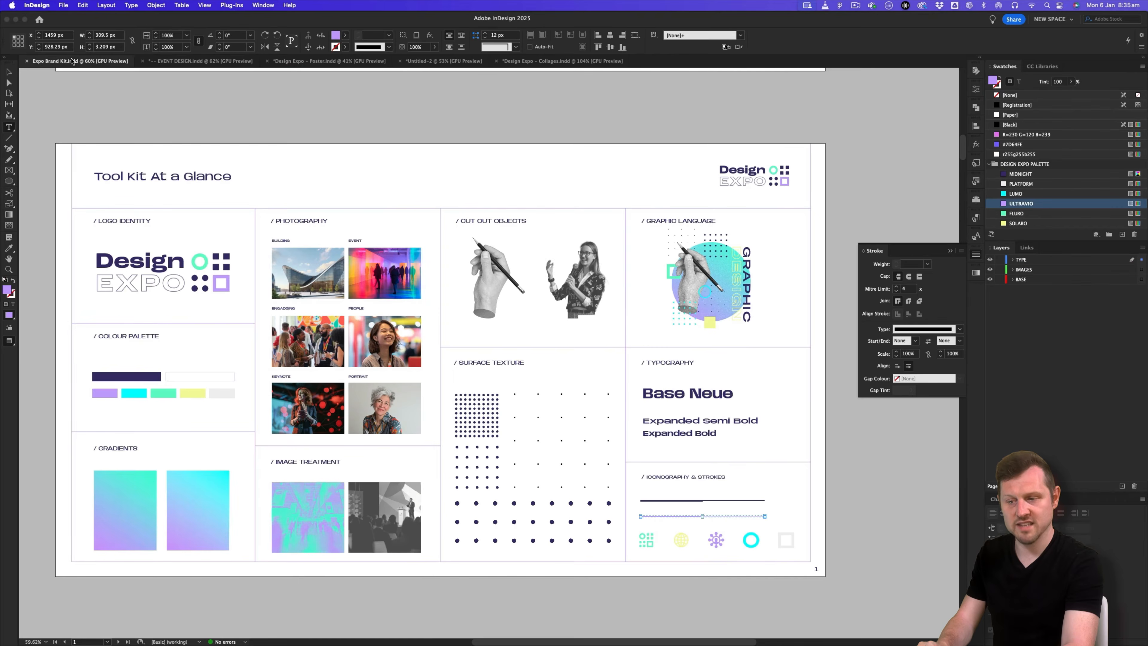
scroll(586, 326, "down", 20)
scroll(591, 325, "down", 20)
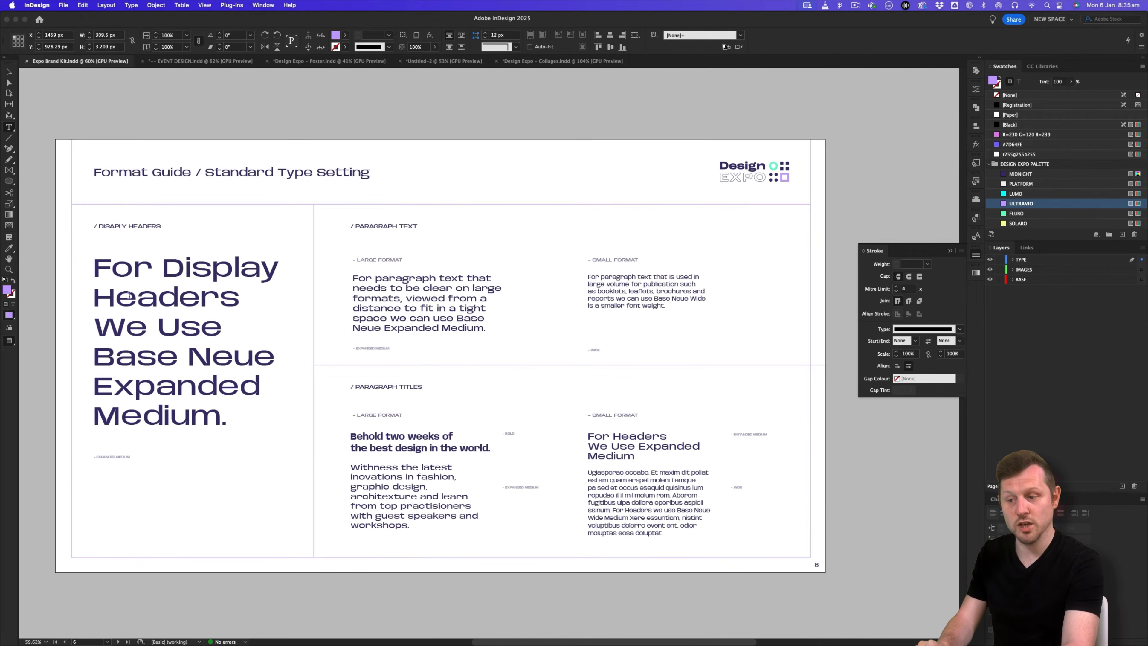
left_click(462, 61)
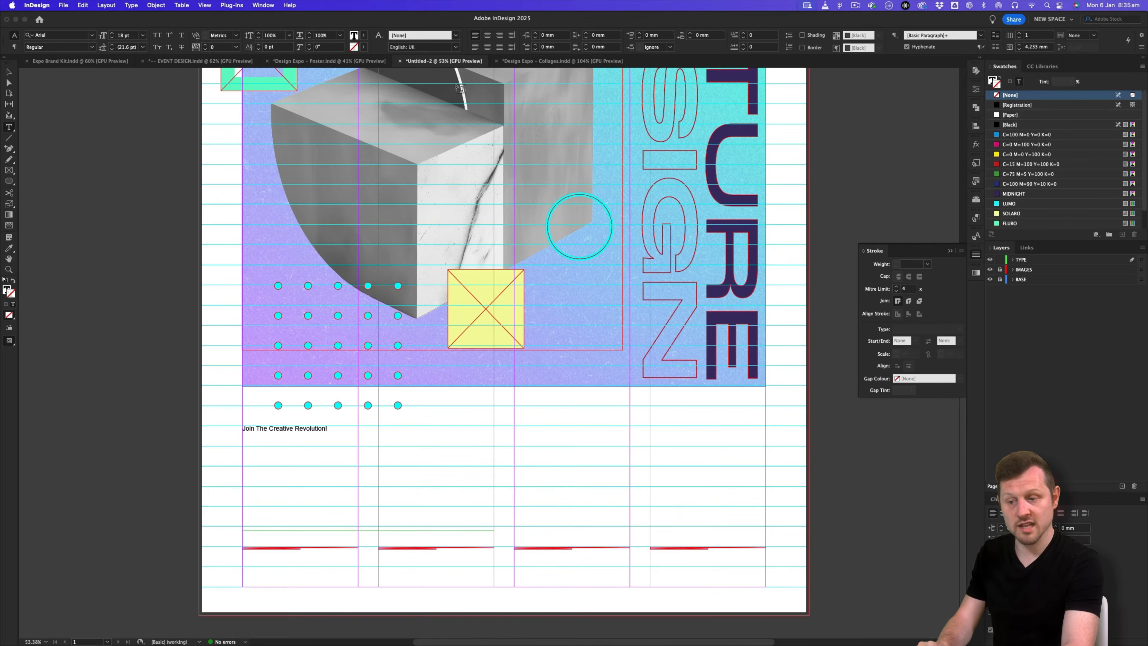
key("super+a")
left_click(56, 33)
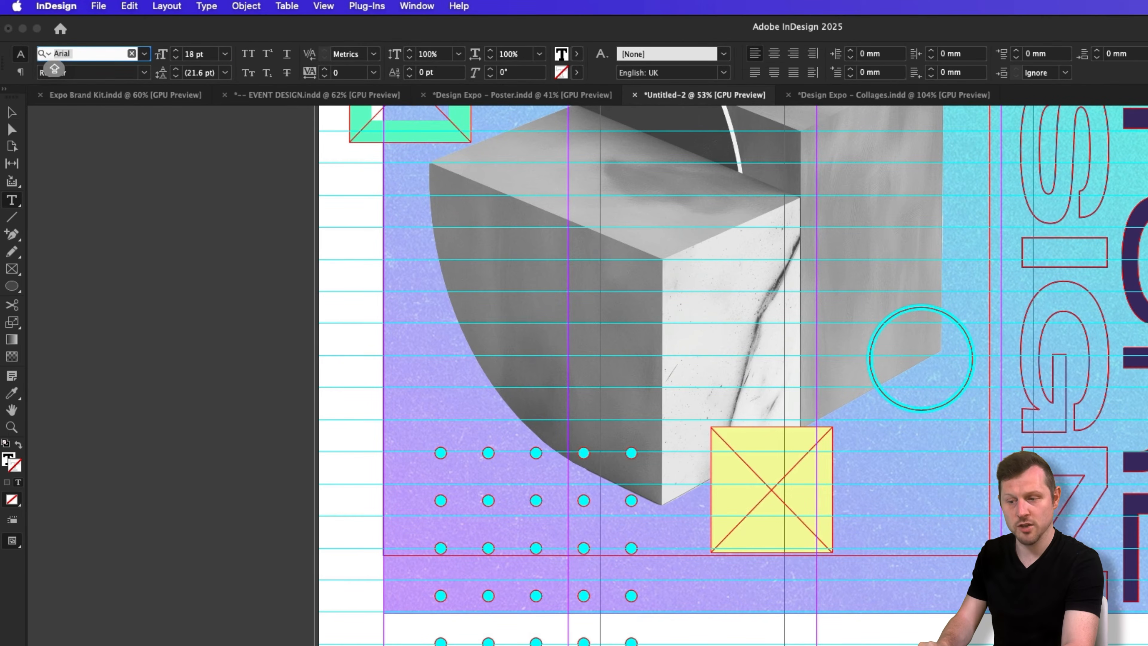
type("Base Neue")
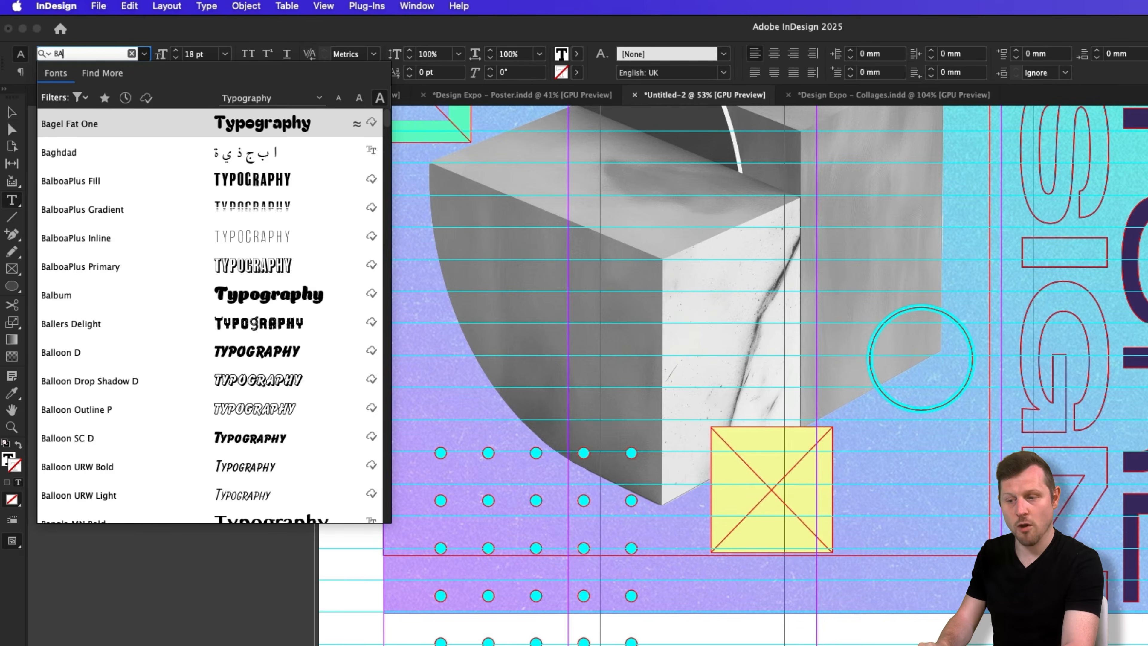
key("Return")
left_click(144, 73)
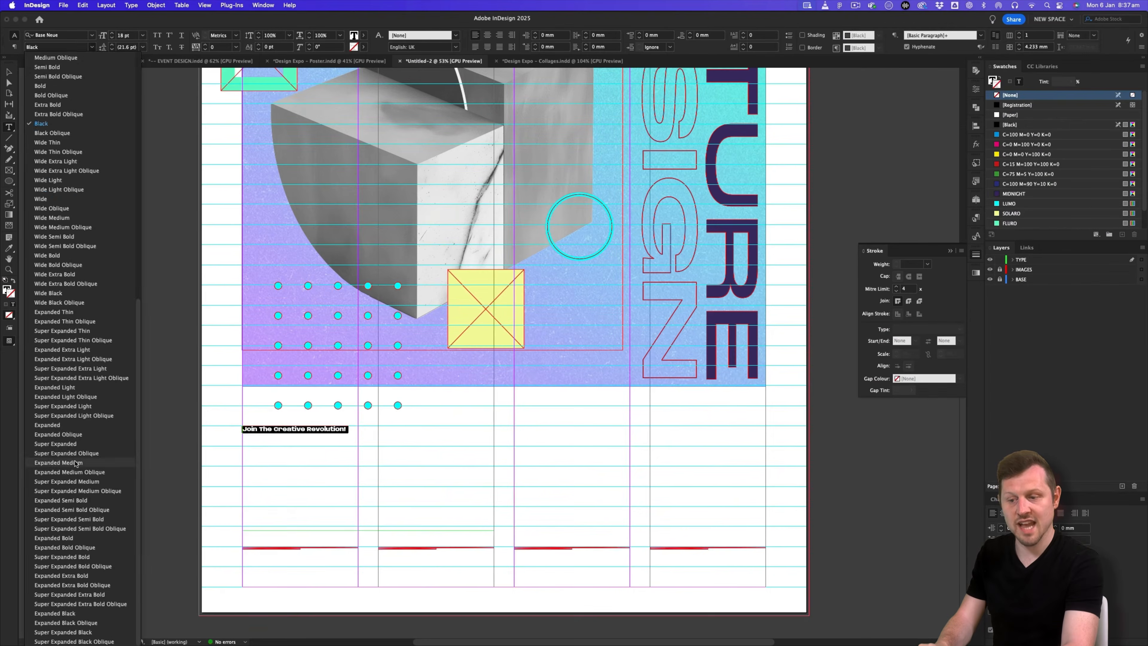
left_click(72, 464)
- Set the header's font size to 84 pt and its leading to 105 pt
double_click(191, 54)
type("84")
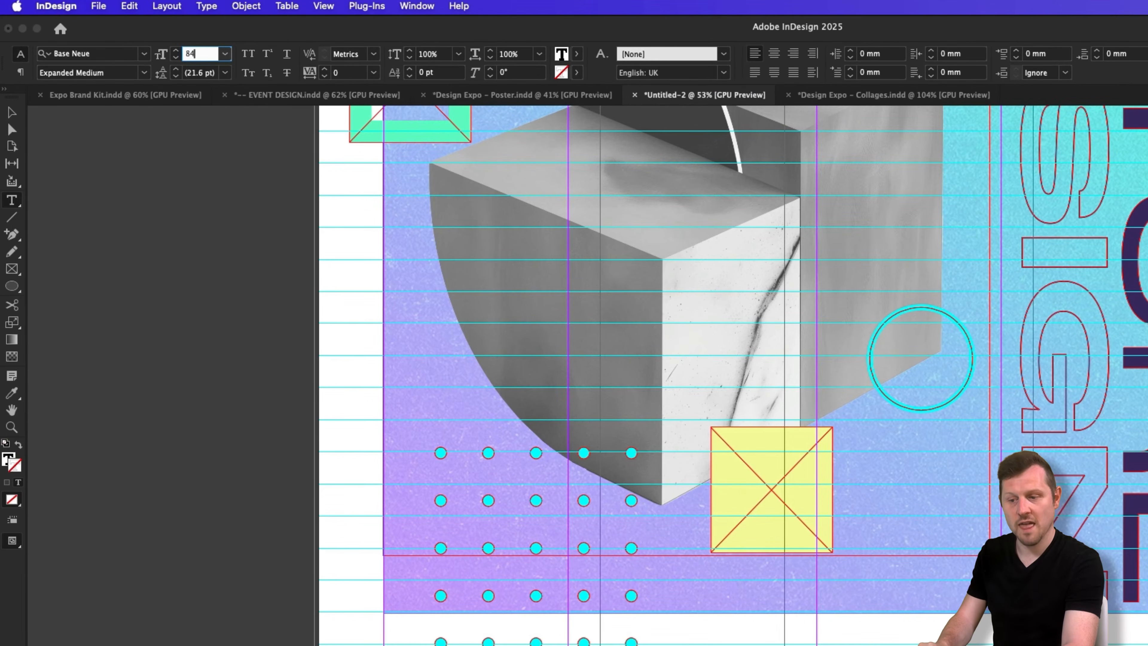
key("Tab")
type("105")
key("Return")
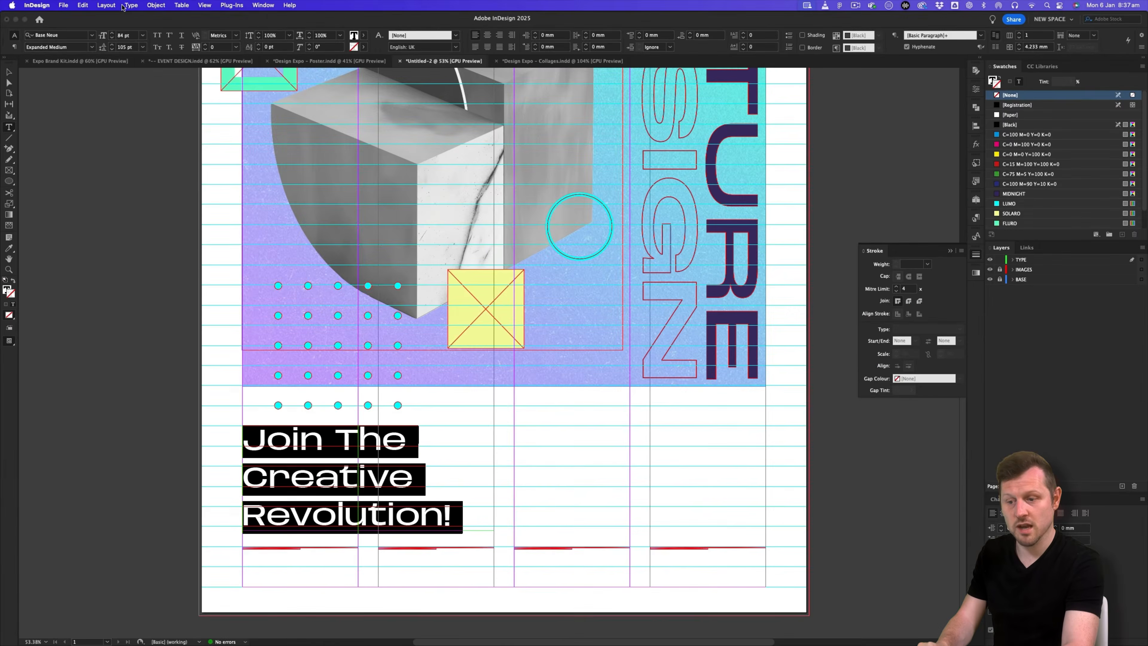
- Show the hidden characters and finish editing the header text
left_click(206, 6)
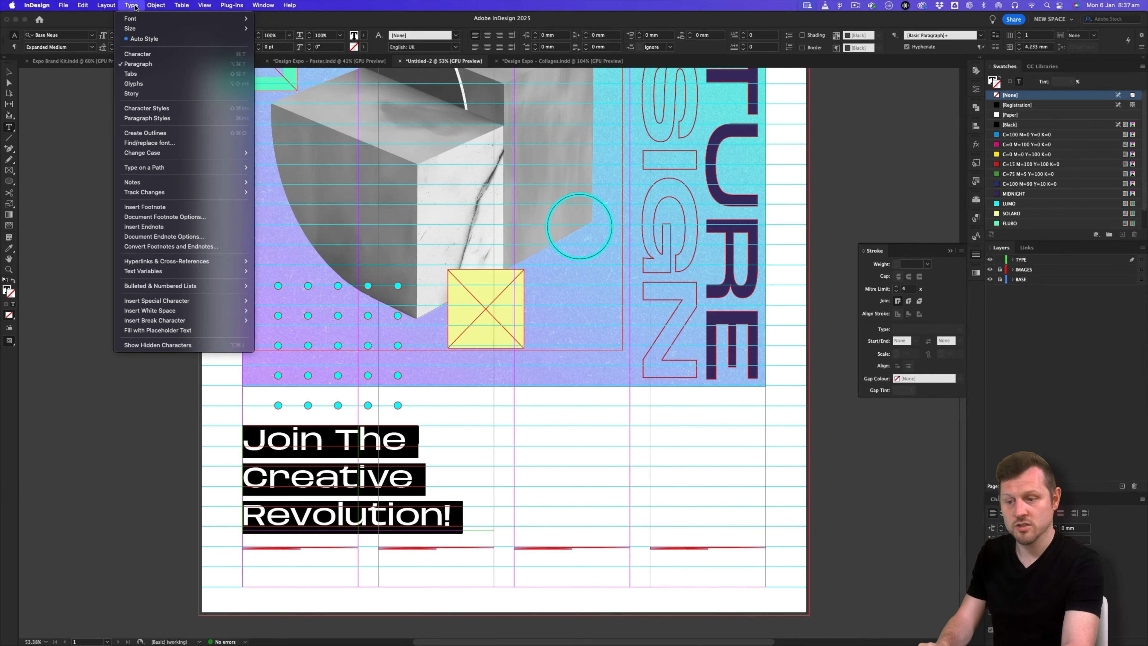
left_click(208, 345)
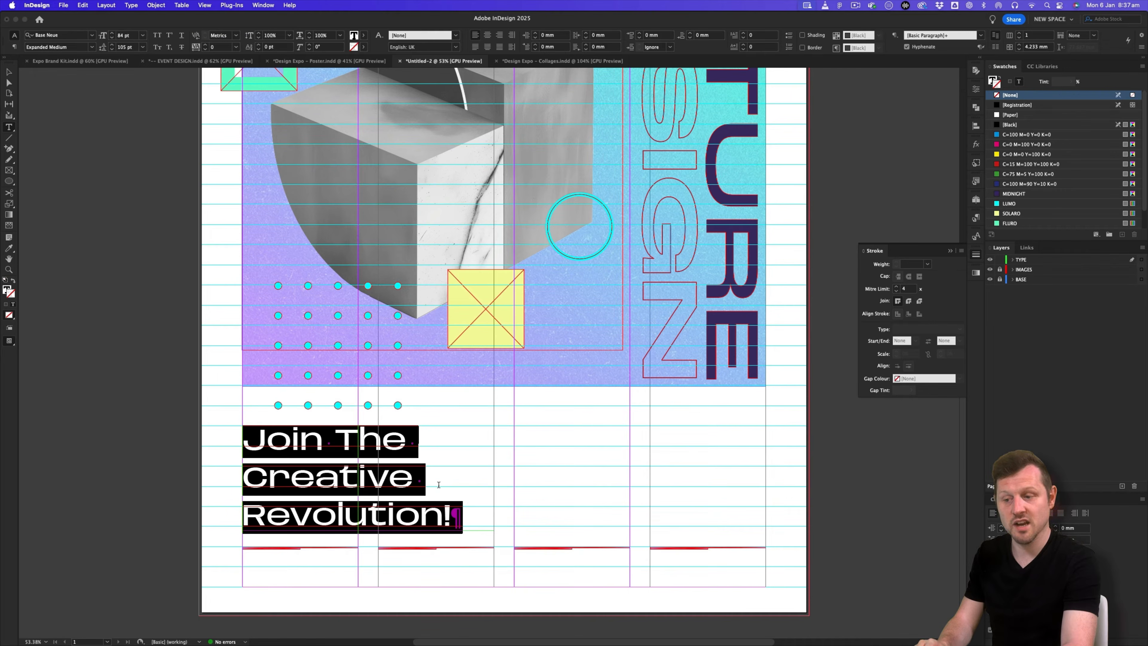
left_click(330, 474)
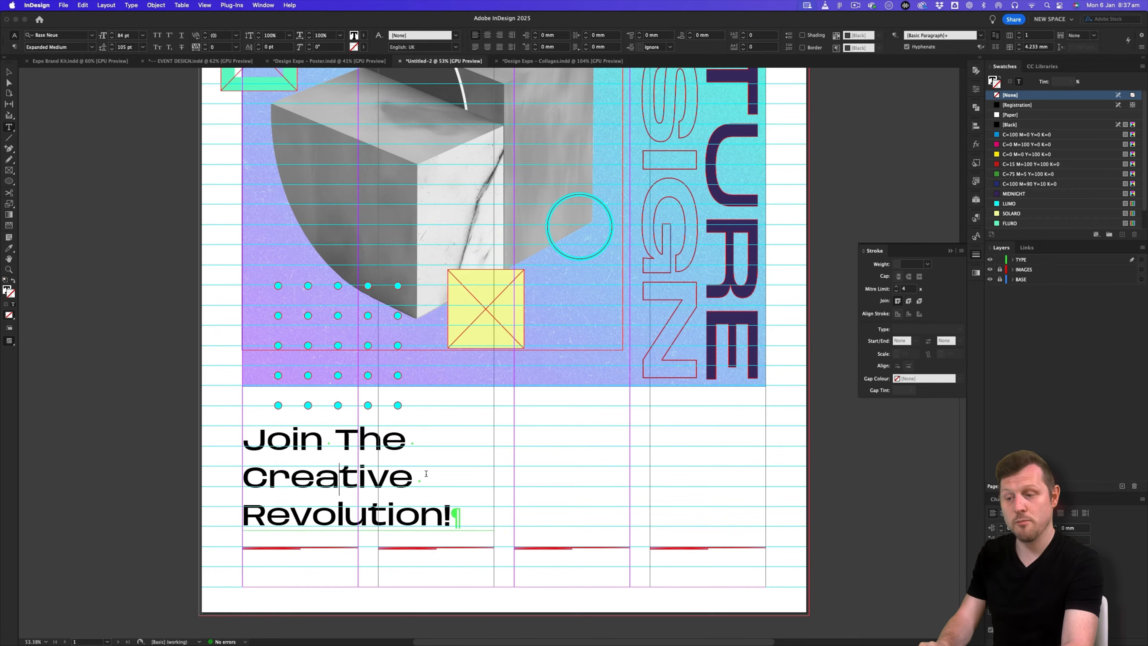
key("Escape")
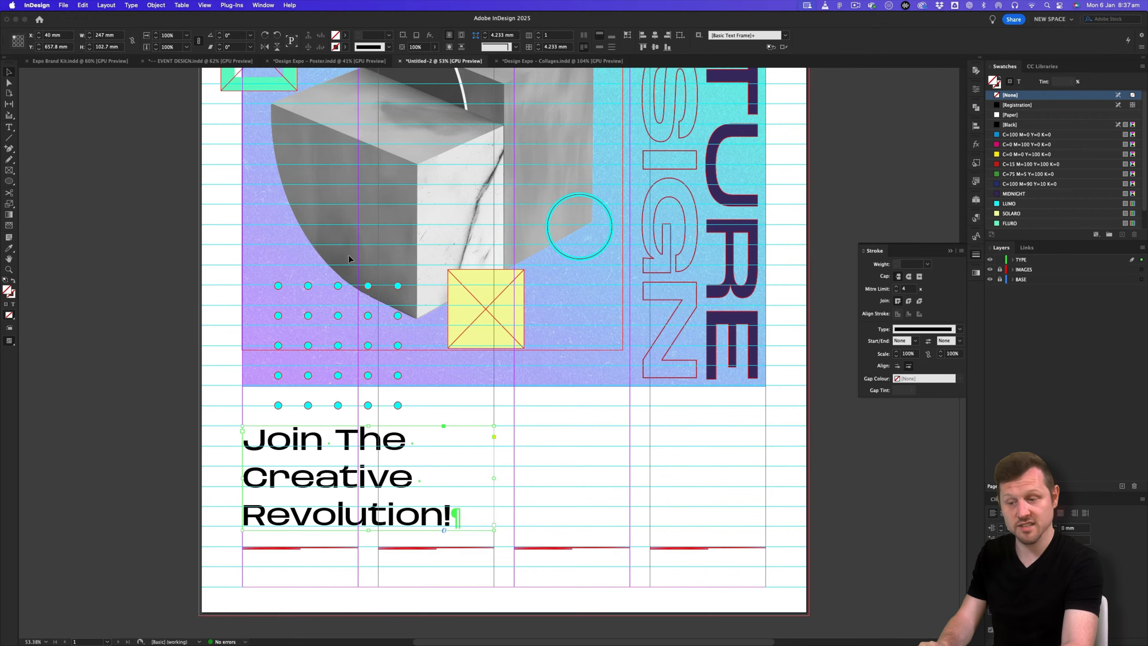
- Extend the header frame down to about 137 mm tall and delete the empty trailing paragraph after "Revolution!"
key("w")
key("z")
left_click(351, 508)
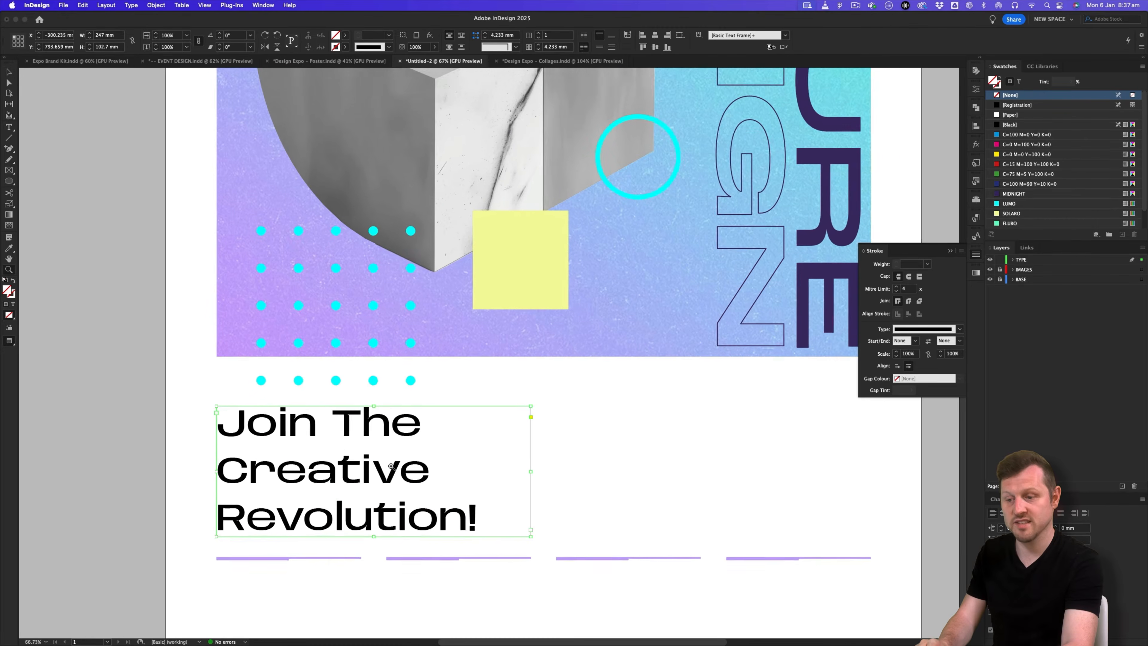
key("w")
key("v")
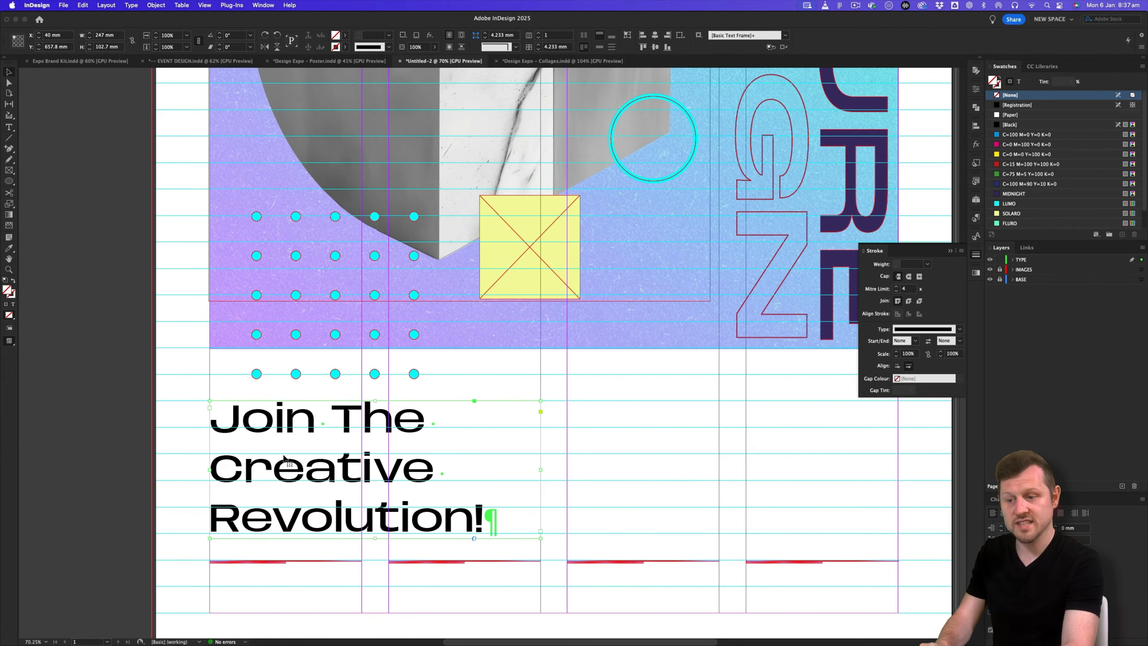
key("z")
left_click_drag(321, 464, 593, 526)
left_click_drag(593, 526, 648, 437)
key("v")
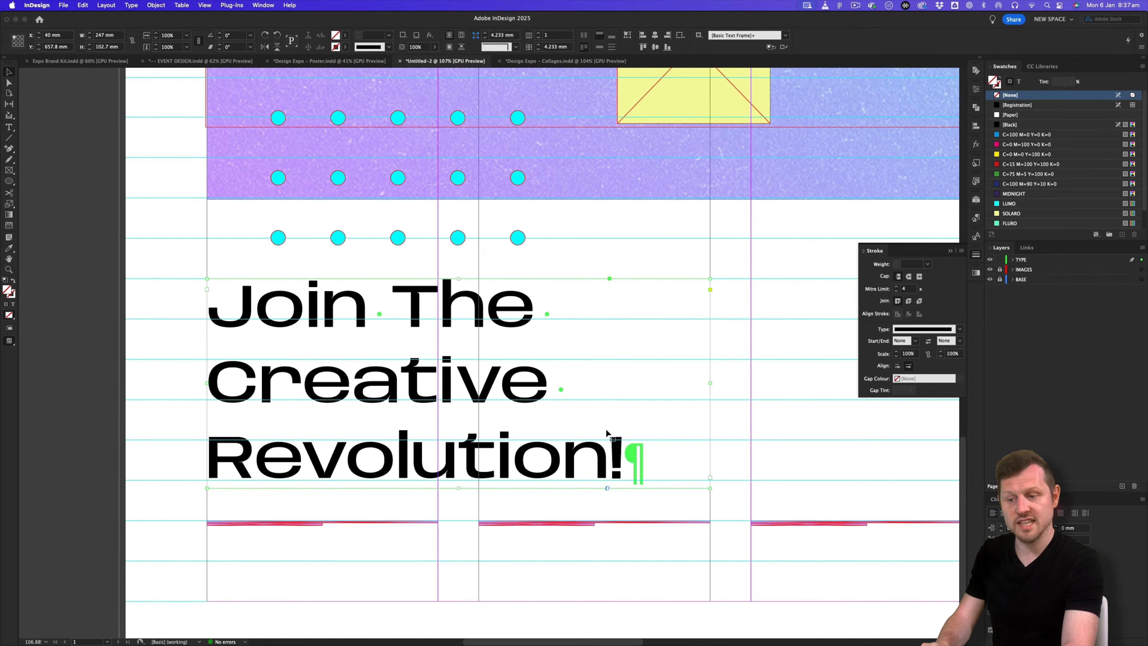
left_click_drag(458, 488, 458, 557)
double_click(274, 531)
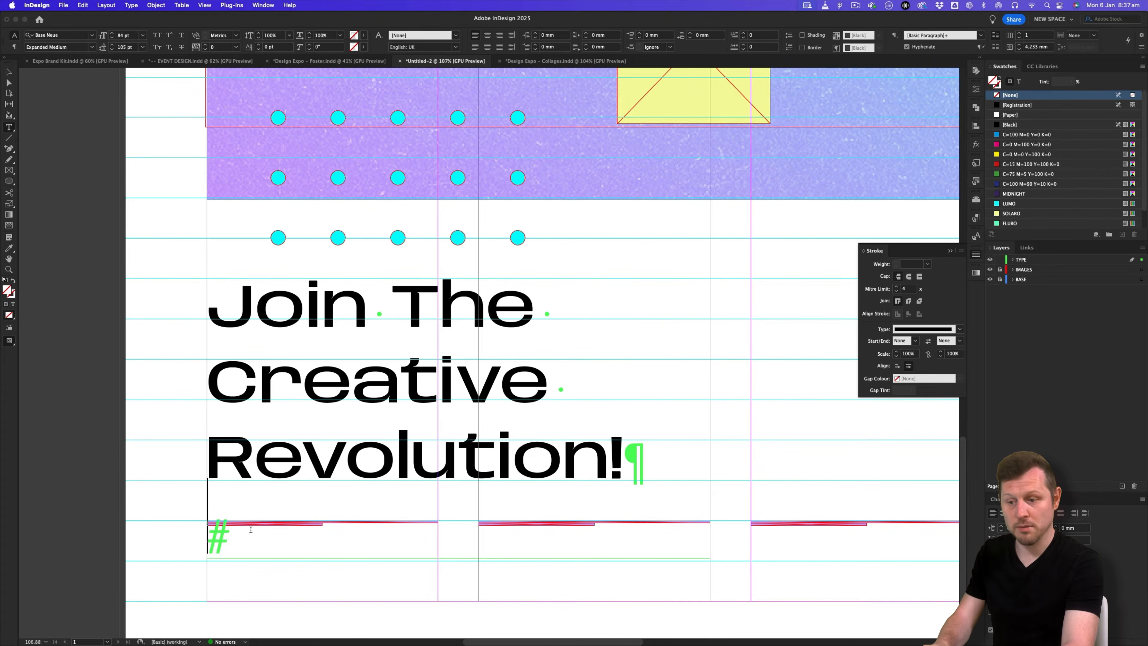
key("BackSpace")
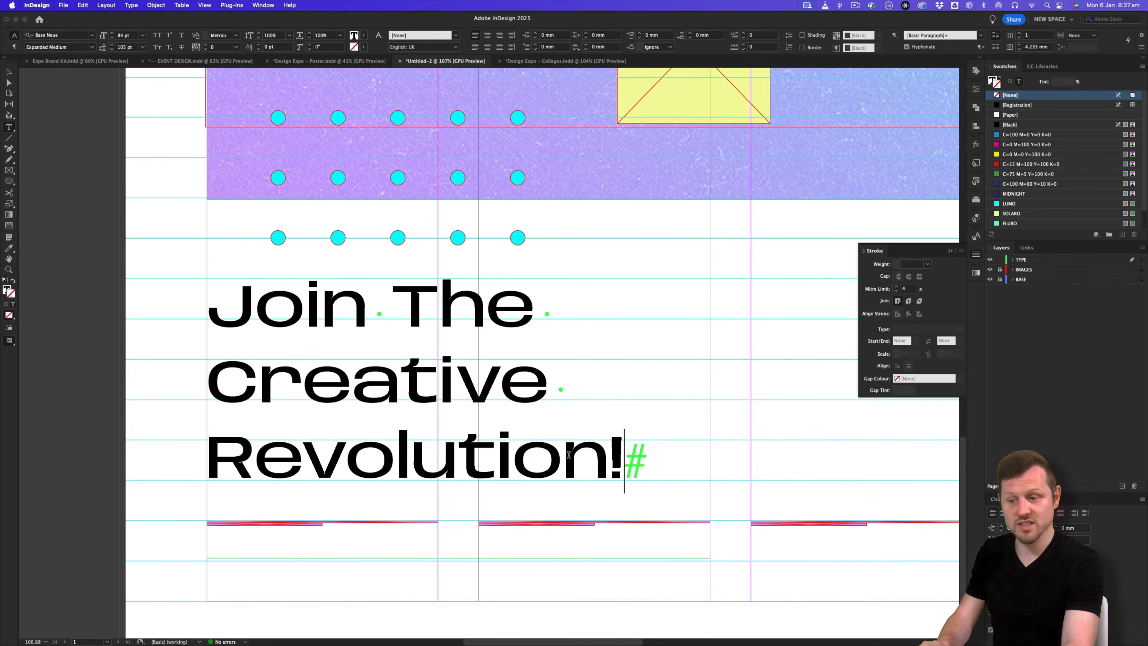
key("Escape")
- Create a paragraph style named "Paragraph Header" from all of the header text
key("z")
left_click_drag(527, 199, 374, 284)
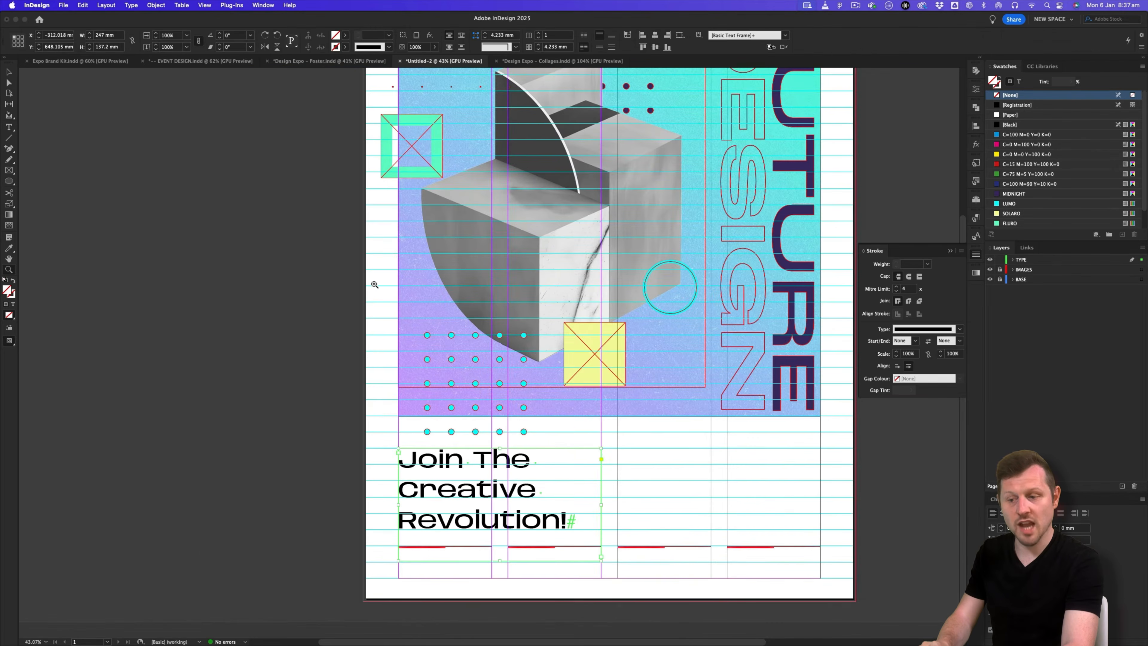
scroll(375, 284, "right", 5)
key("v")
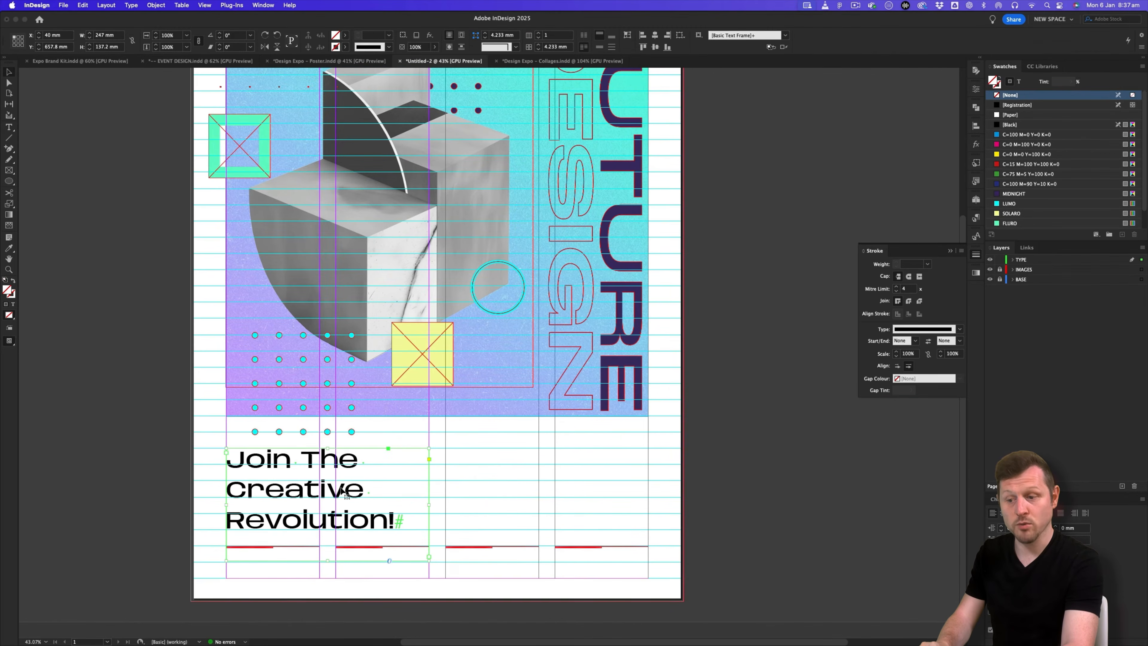
double_click(360, 496)
key("super+a")
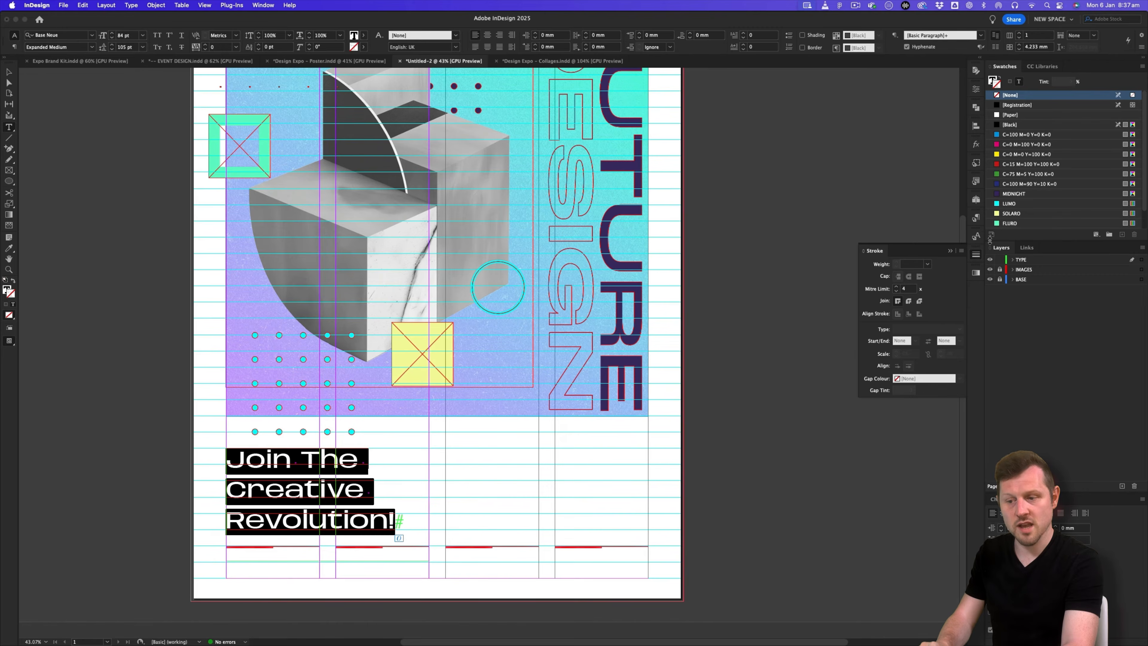
left_click(976, 219)
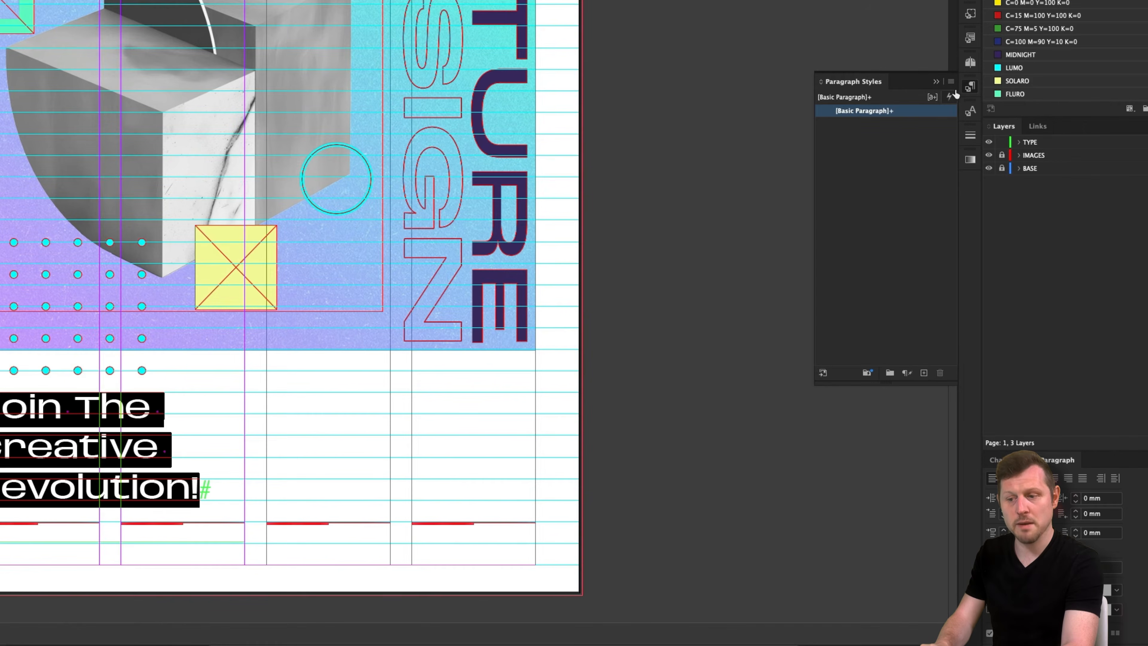
left_click(951, 82)
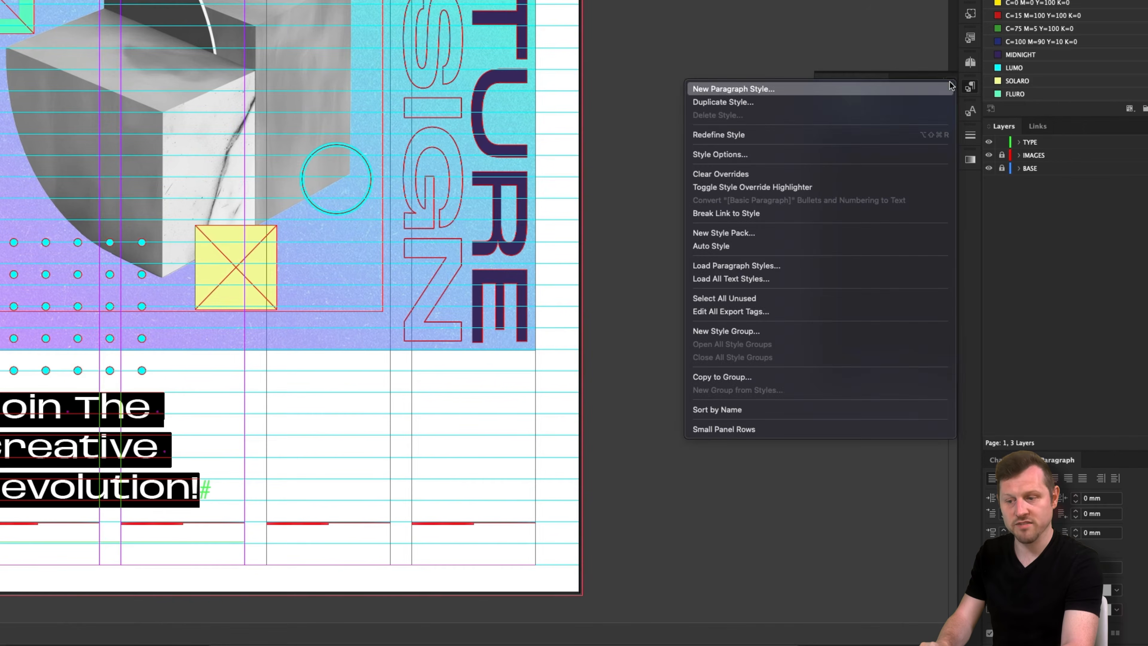
left_click(895, 86)
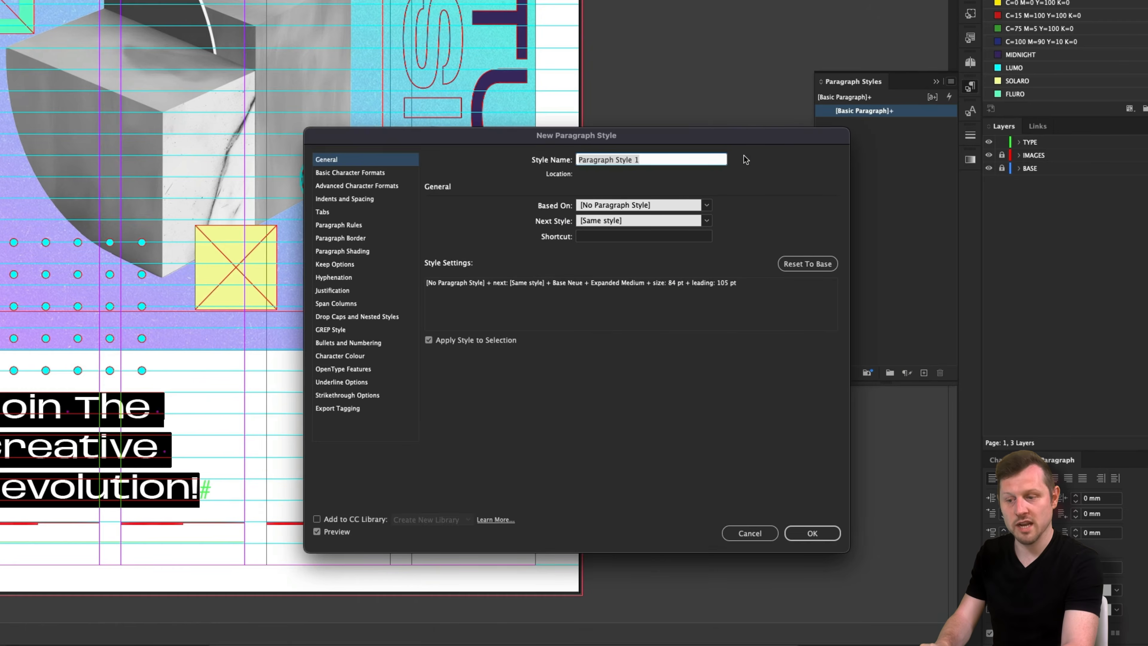
type("Paragraph Header")
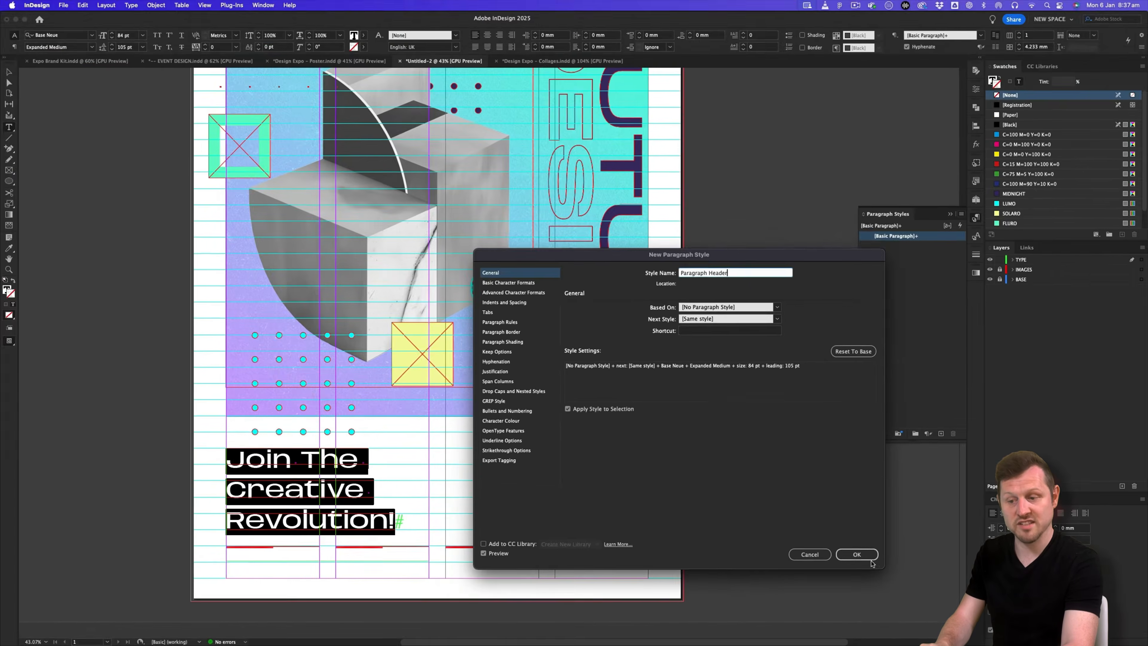
left_click(870, 560)
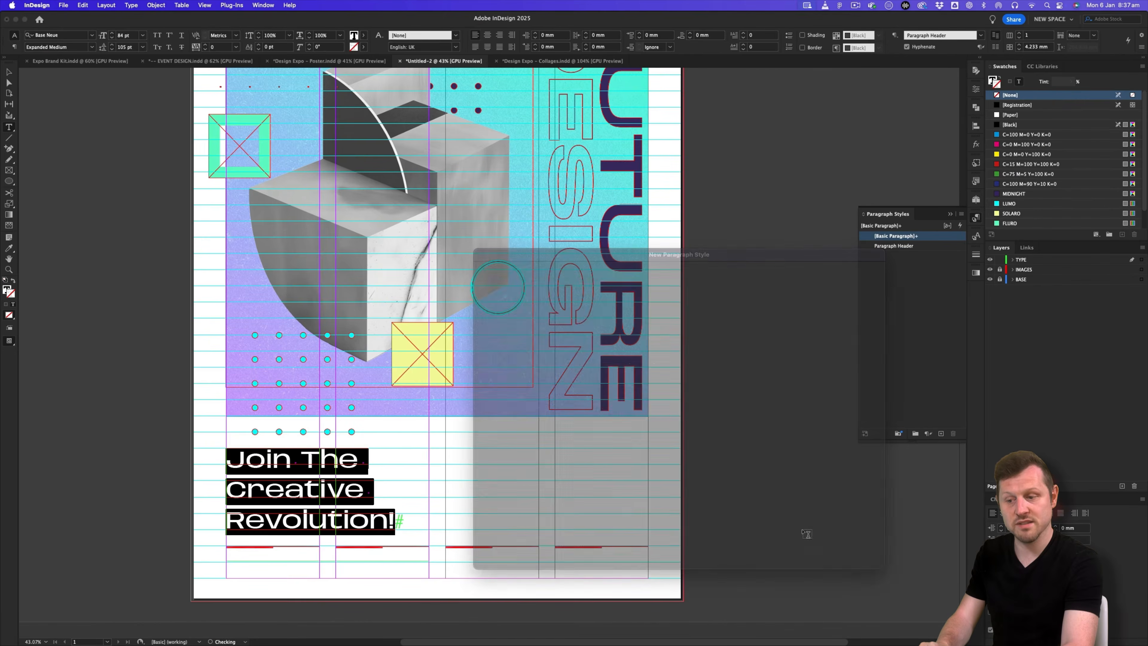
key("Escape")
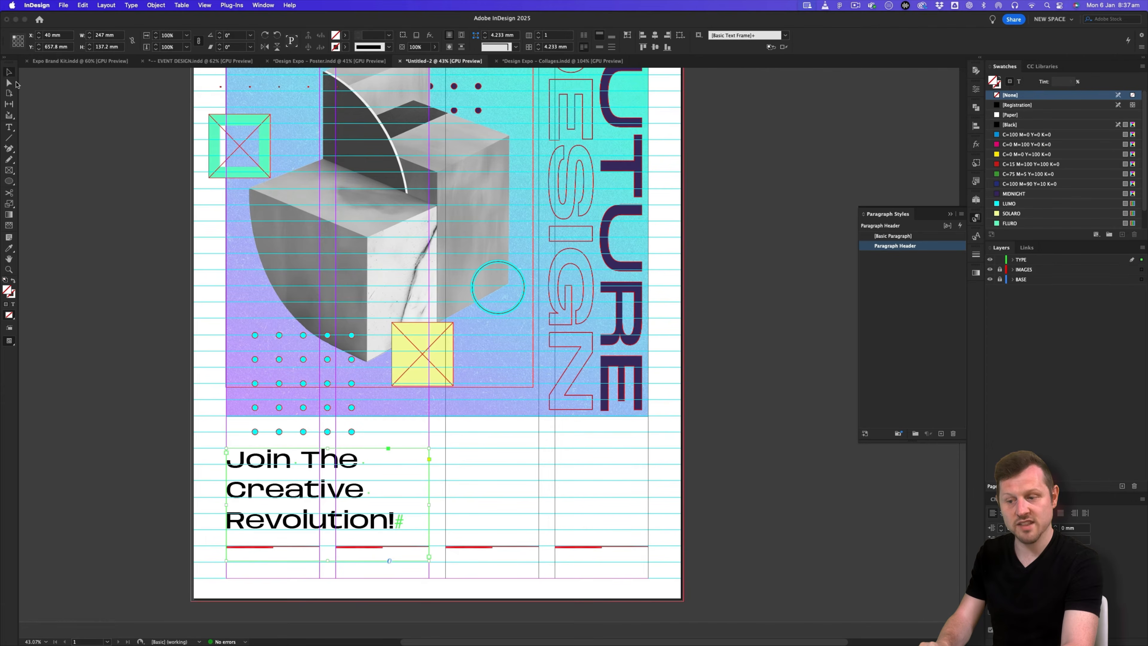
- Fit the header frame's height to its text
scroll(276, 448, "up", 5)
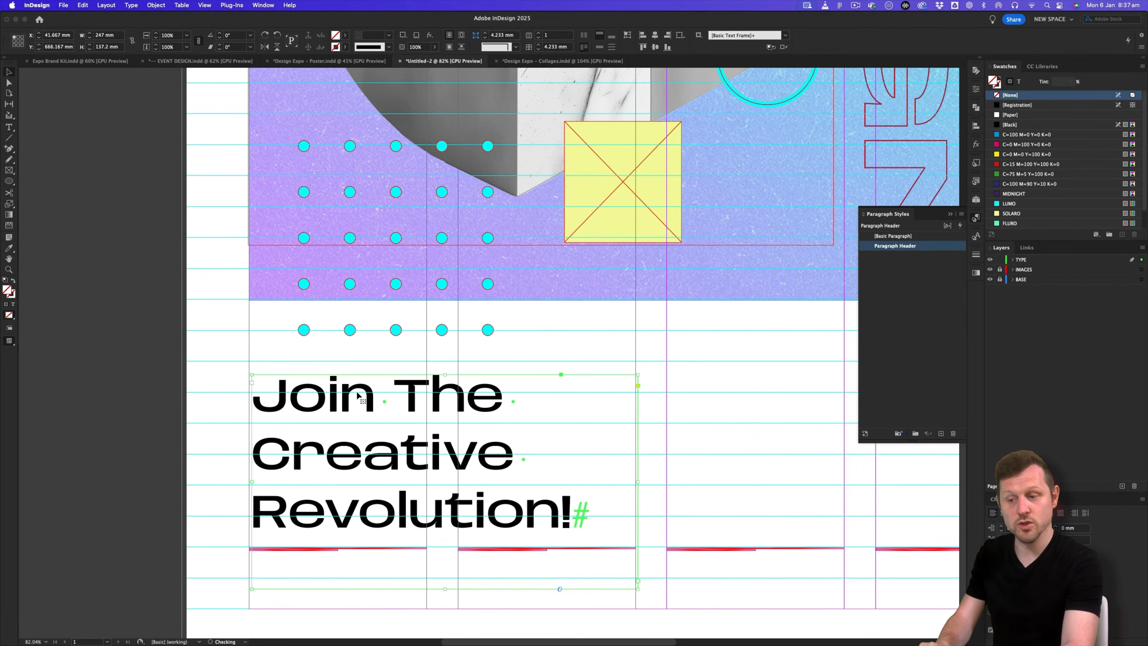
scroll(357, 395, "up", 3)
left_click_drag(373, 404, 368, 383)
left_click_drag(610, 445, 561, 453)
left_click_drag(603, 493, 585, 428)
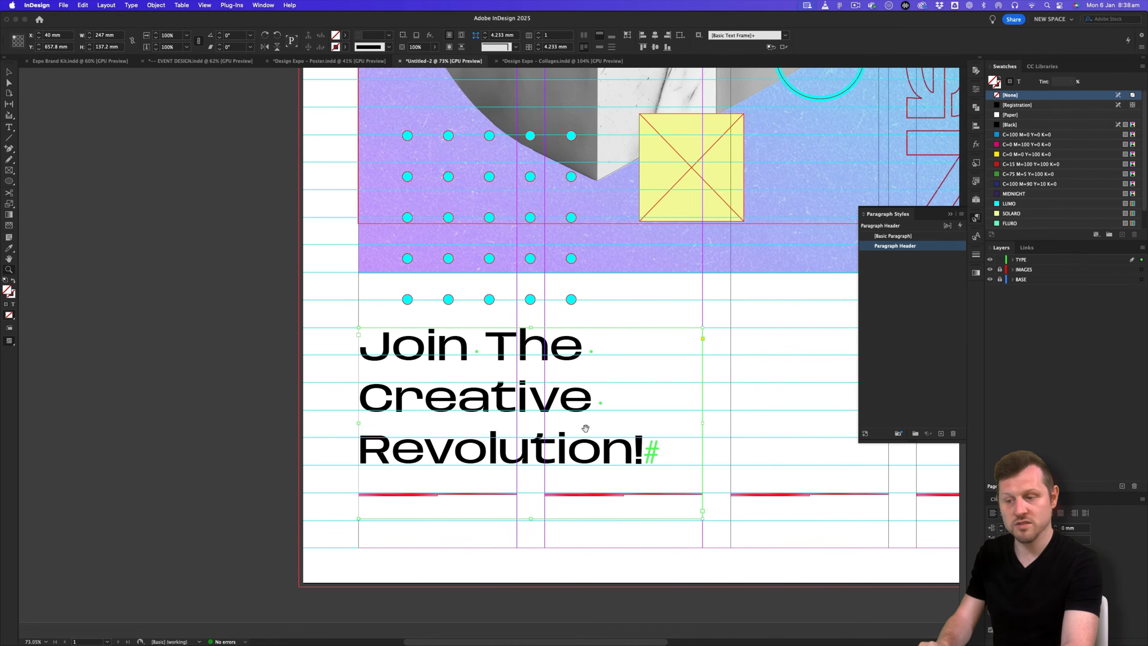
double_click(532, 518)
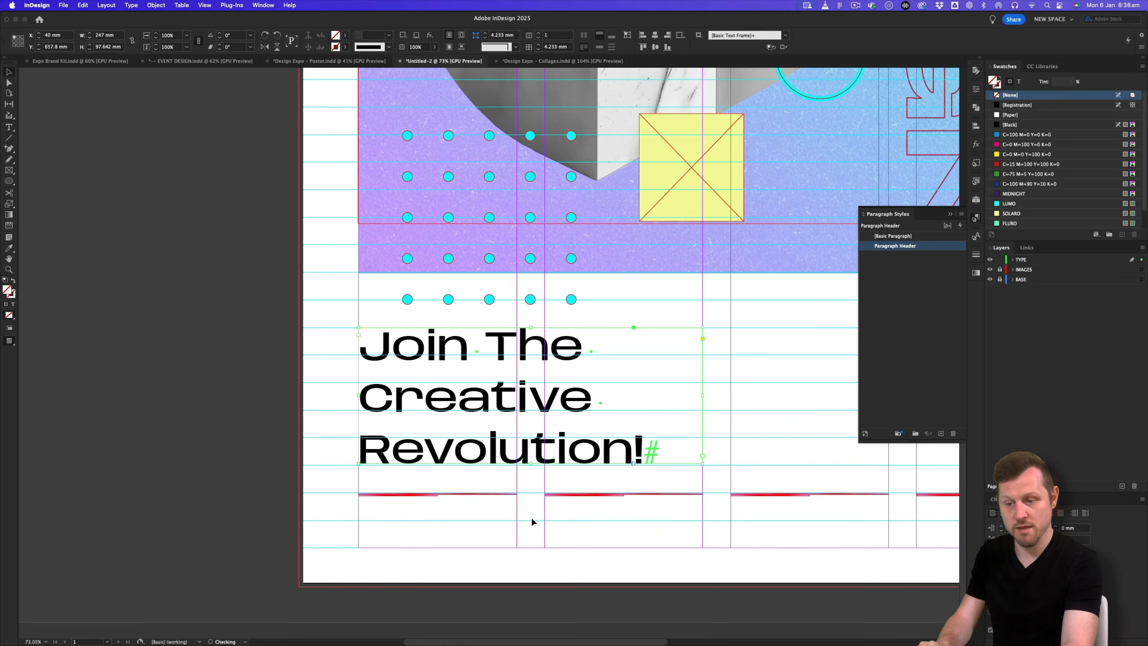
- Duplicate the header frame straight across so the copy spans the third and fourth columns at X 307 mm
left_click_drag(693, 362, 474, 370)
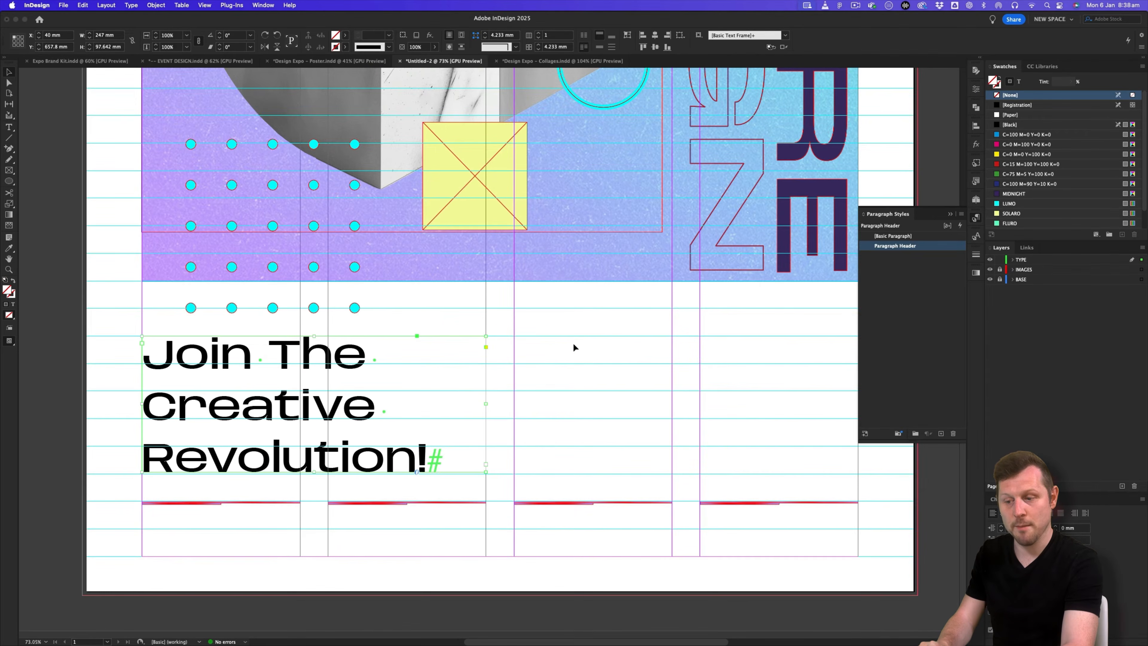
left_click_drag(606, 341, 574, 338)
left_click_drag(668, 362, 615, 362)
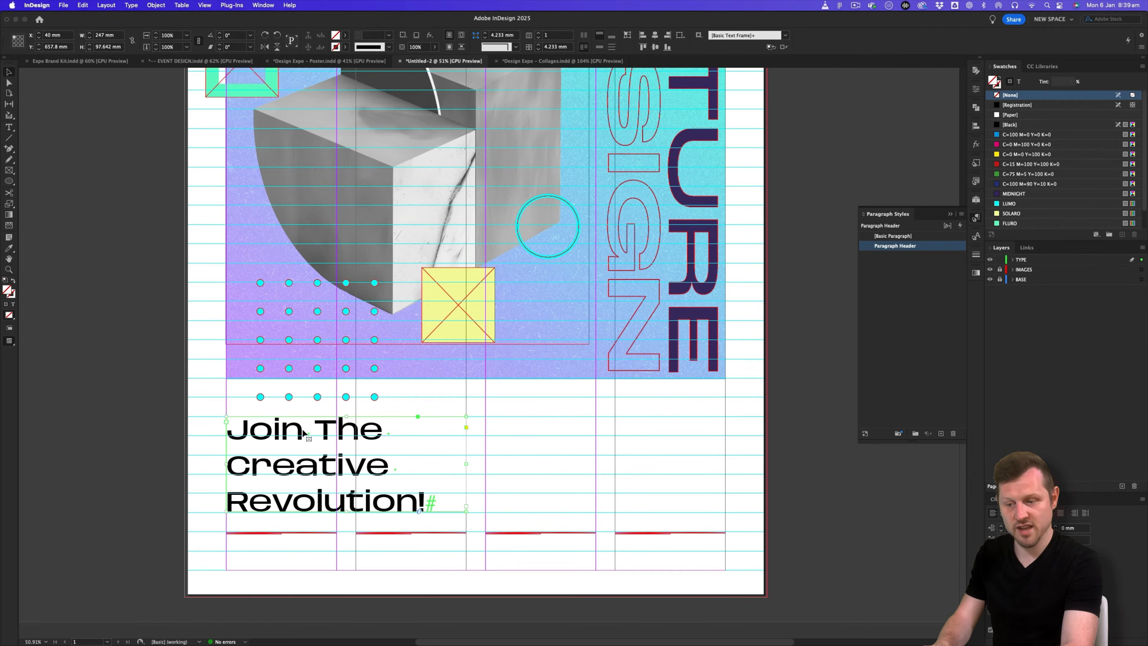
left_click_drag(244, 429, 506, 434)
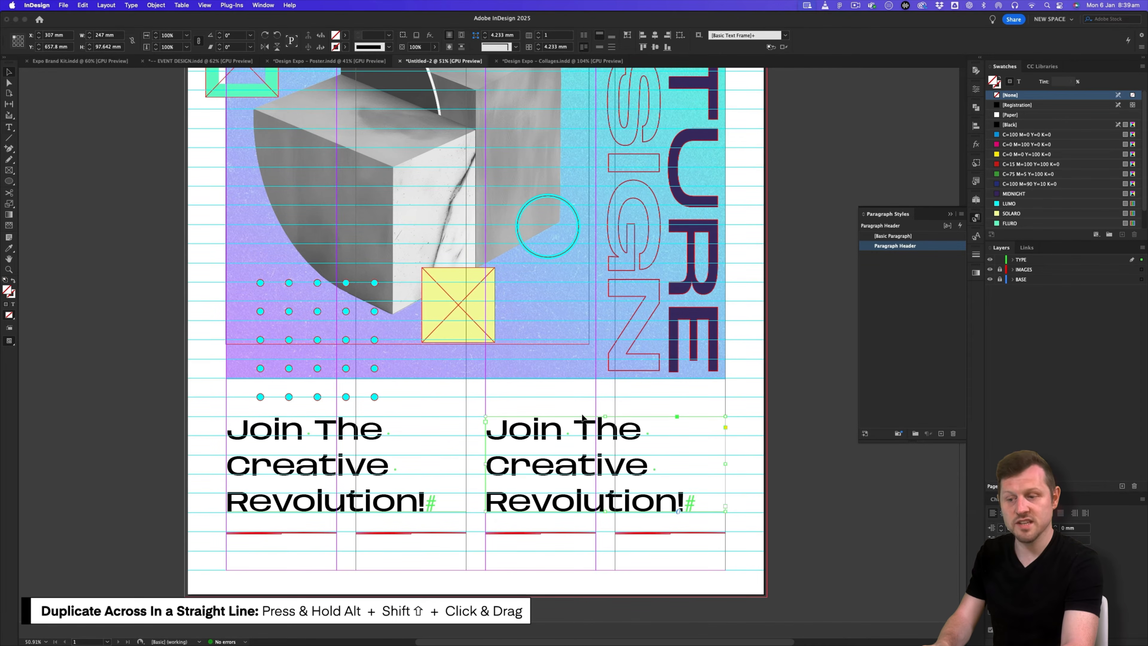
- Switch to the Poster Copy slide in the browser, copy Poster 1's paragraph text and return to InDesign
key("super+Tab")
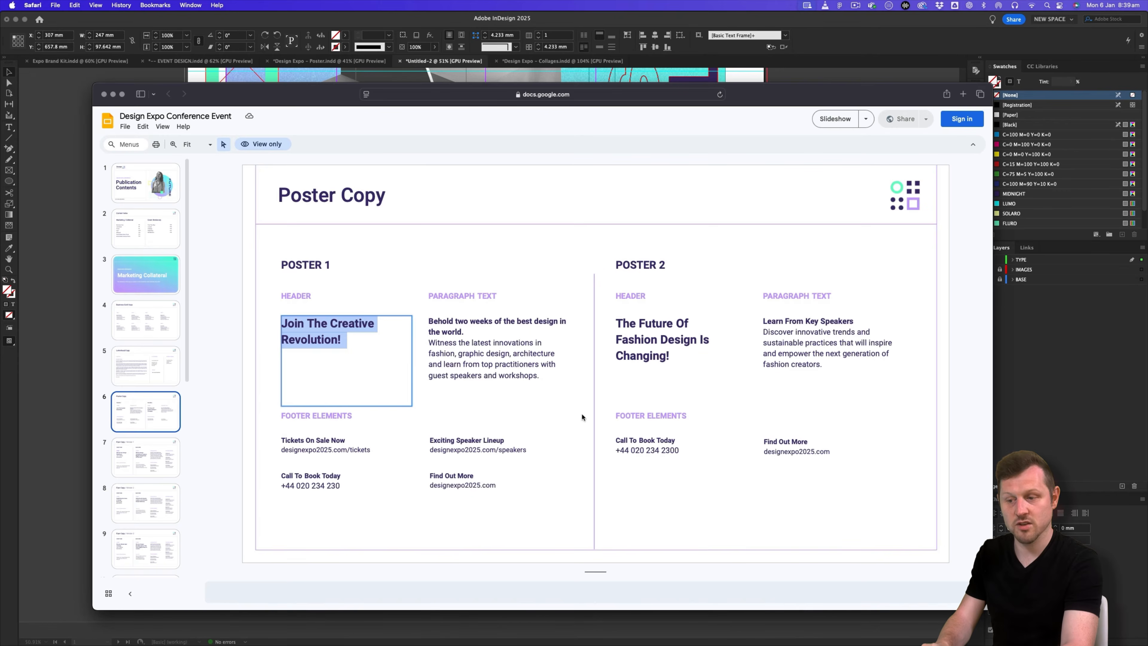
left_click(503, 349)
key("super+a")
key("super+c")
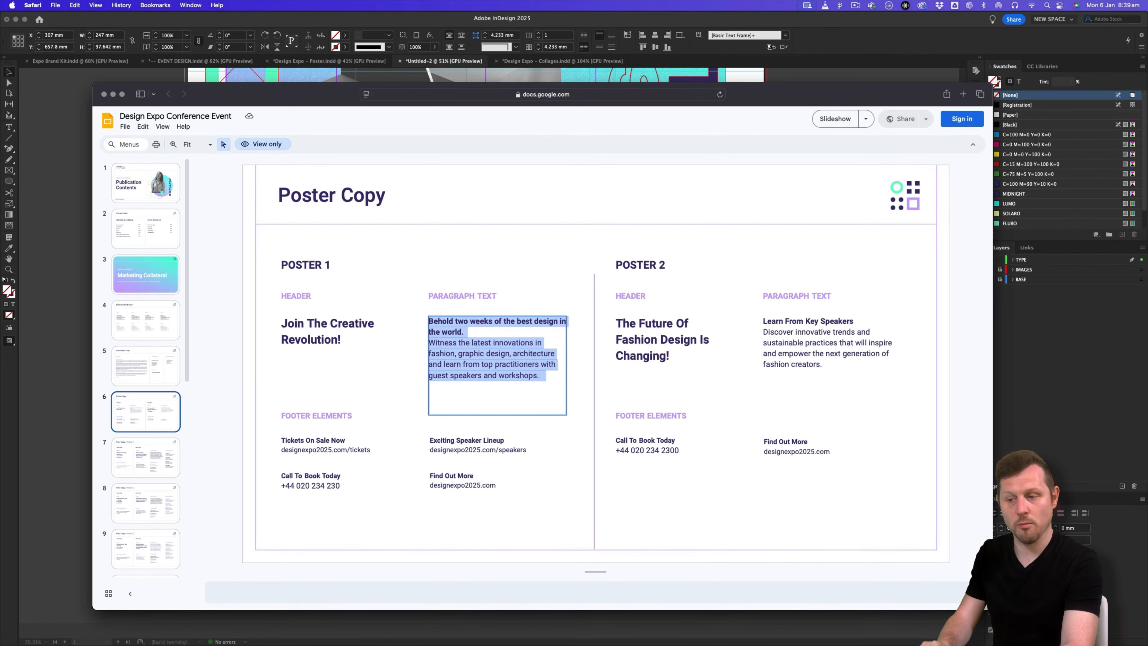
key("super+Tab")
- Reset the duplicated header's text to the [Basic Paragraph] style and replace it with the copied paragraph text
left_click(555, 422)
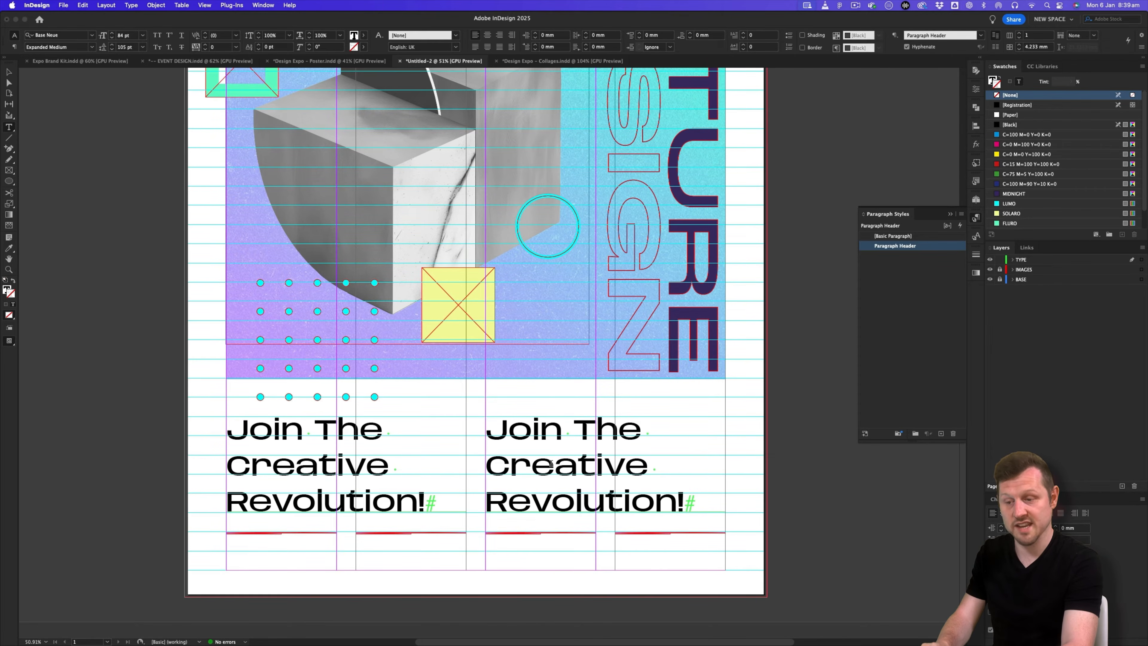
key("super+a")
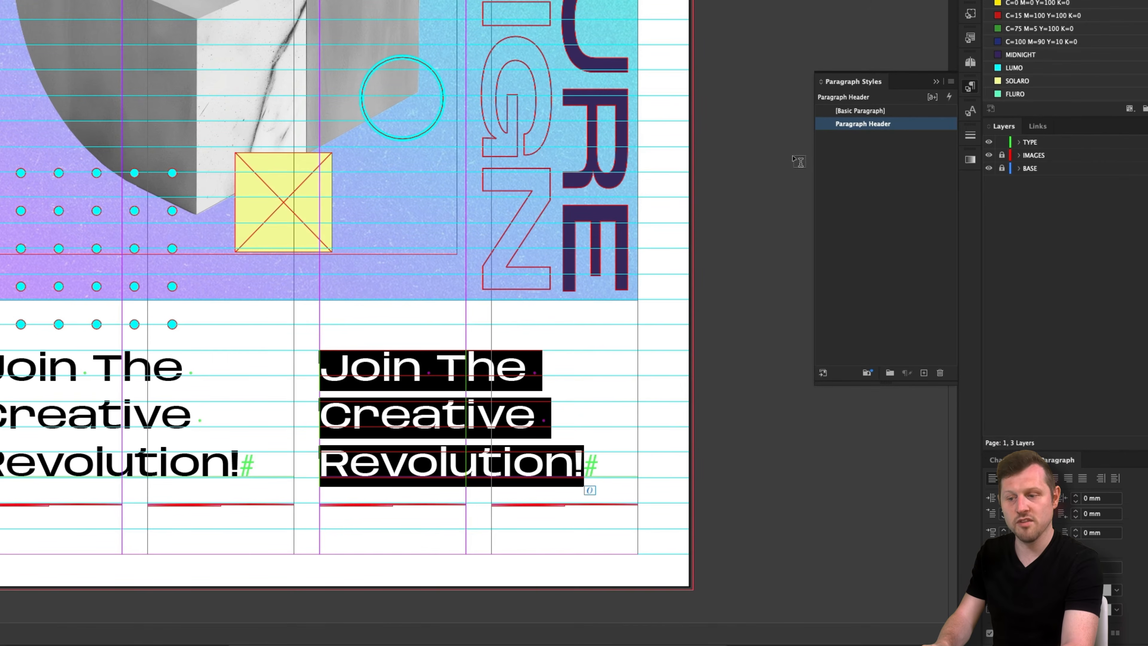
left_click(854, 113)
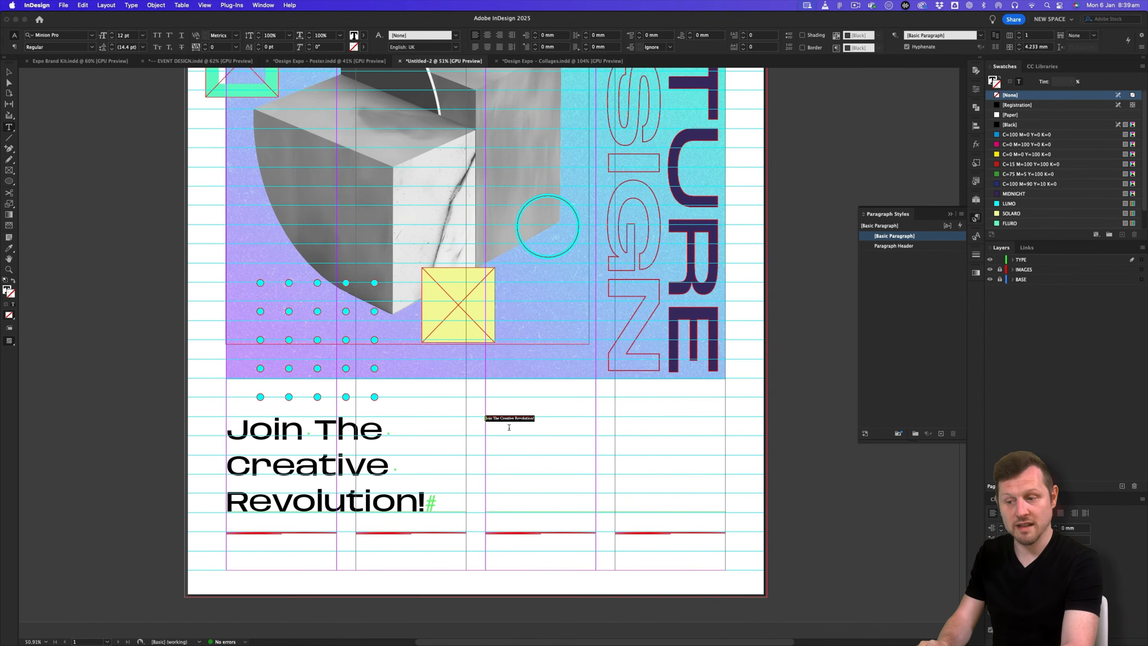
key("super+v")
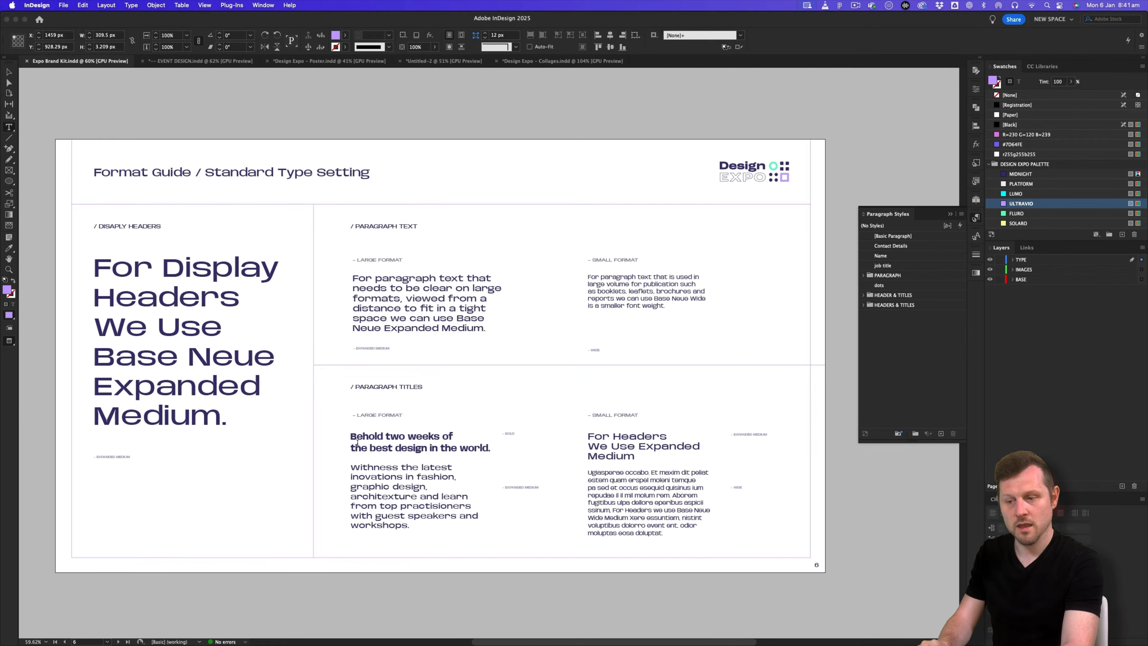
- Inspect the fonts of the large-format paragraph title and its body text in the brand kit, and return to the poster
left_click_drag(353, 435, 489, 447)
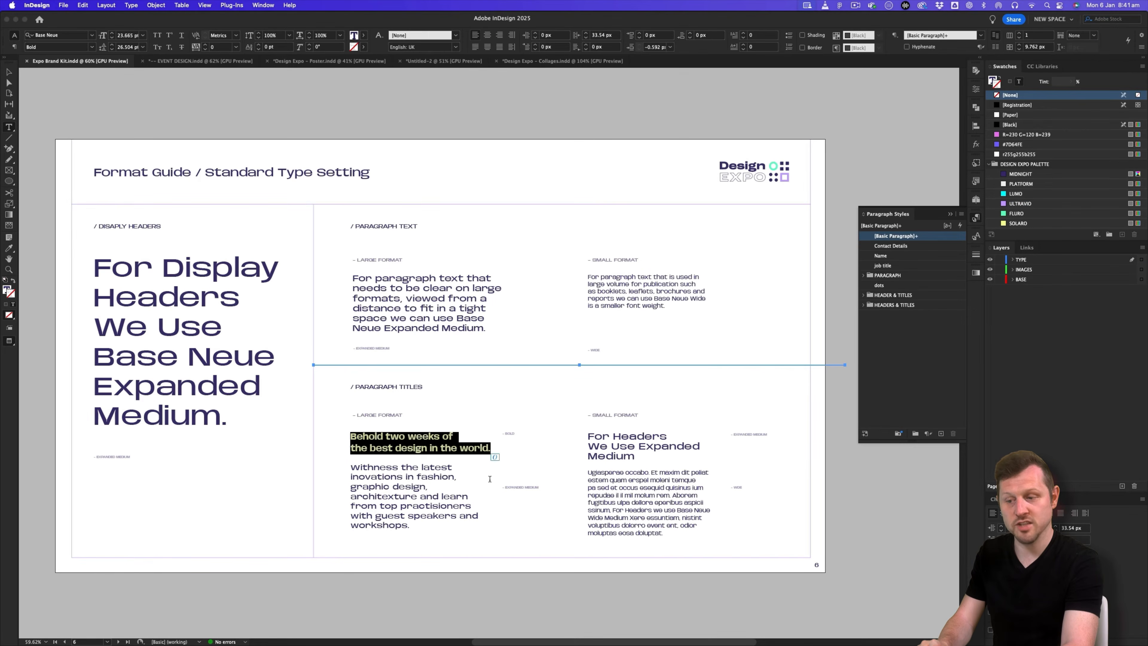
left_click_drag(352, 466, 411, 526)
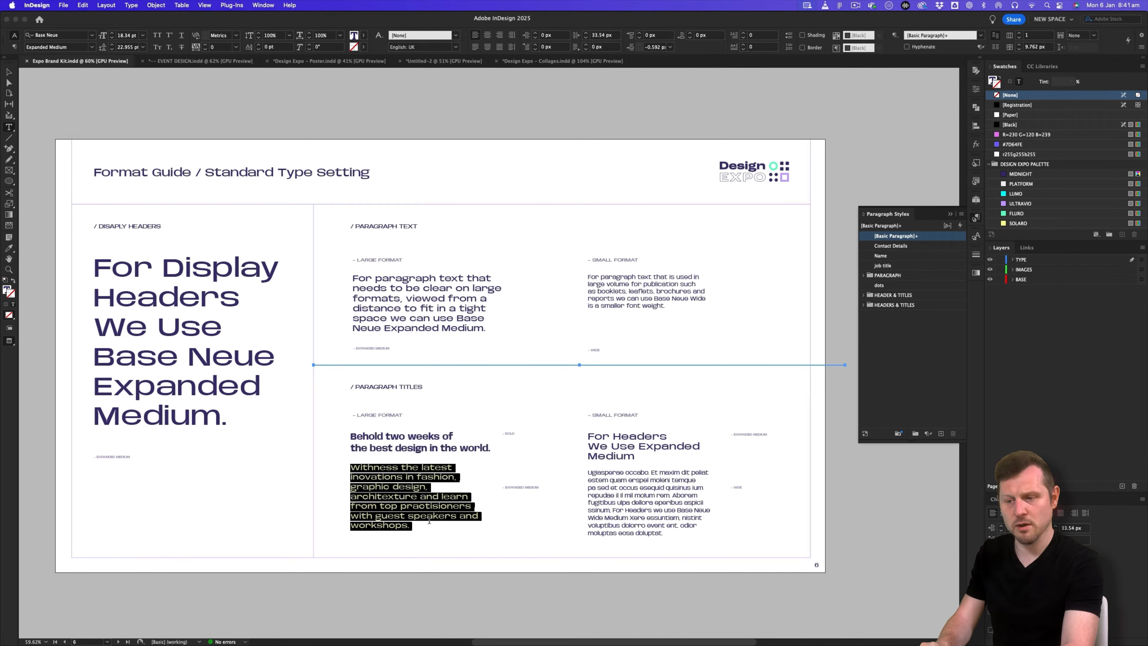
left_click(436, 62)
- Set the pasted sentence "Behold two weeks of the best design in the world." in Base Neue Bold
left_click(571, 417)
key("shift+super+Left")
key("shift+super+Left")
key("shift+super+Left")
key("shift+super+Left")
key("shift+super+Left")
key("shift+super+Left")
key("shift+super+Left")
key("shift+super+Left")
key("shift+super+Left")
key("shift+super+Left")
key("super+6")
type("Base Neue Black")
key("Return")
left_click(92, 47)
scroll(78, 133, "up", 5)
left_click(65, 219)
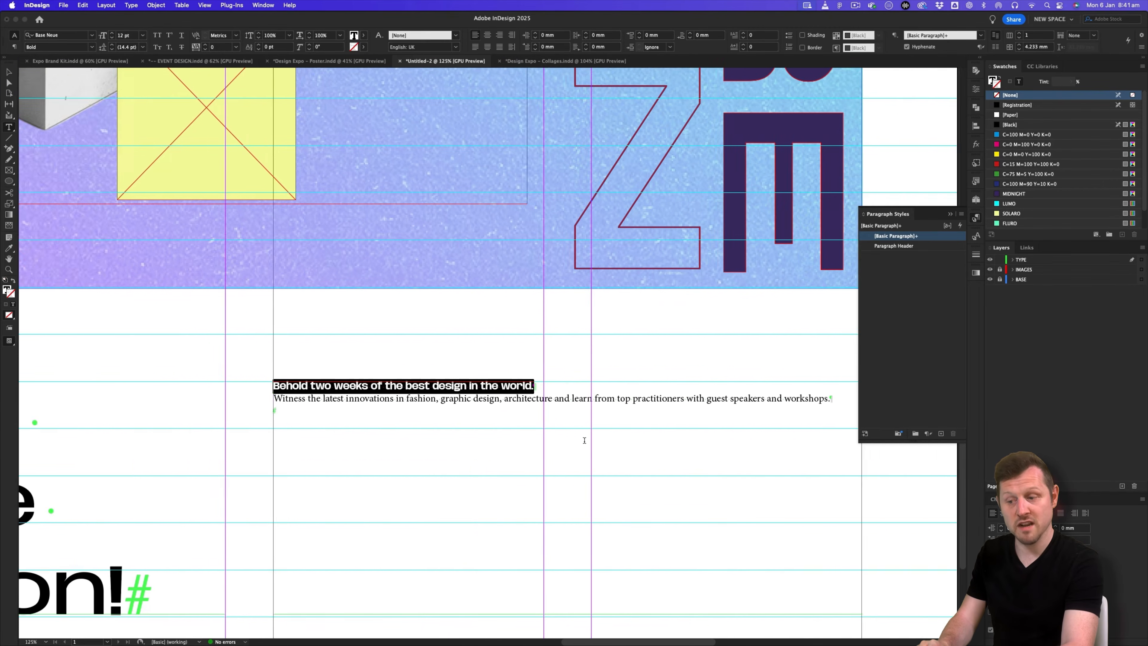
scroll(584, 439, "right", 2)
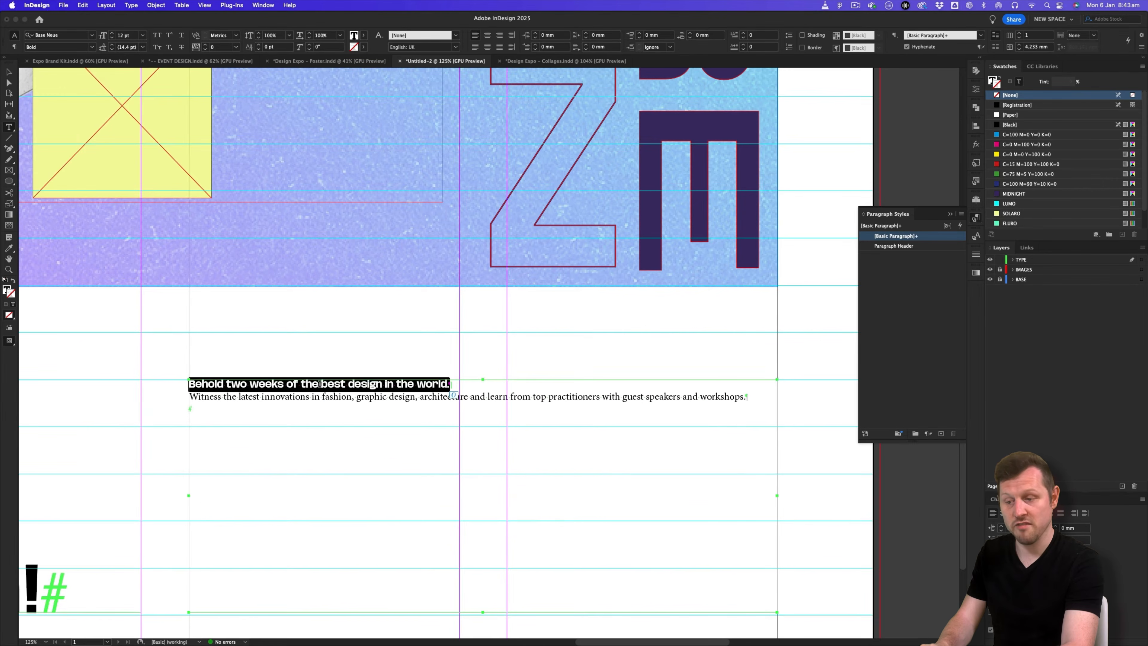
- Copy the "Behold two weeks" headline's type formatting onto the "Witness the latest innovations" paragraph and set its font style to Expanded Medium
left_click_drag(747, 397, 197, 397)
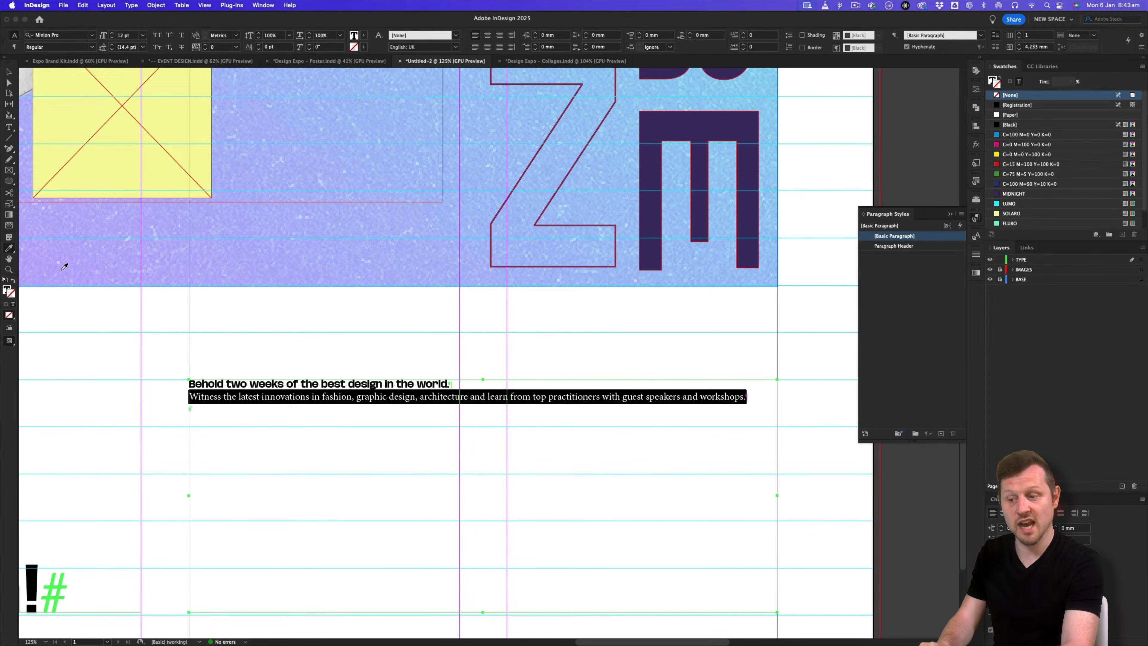
left_click(319, 382)
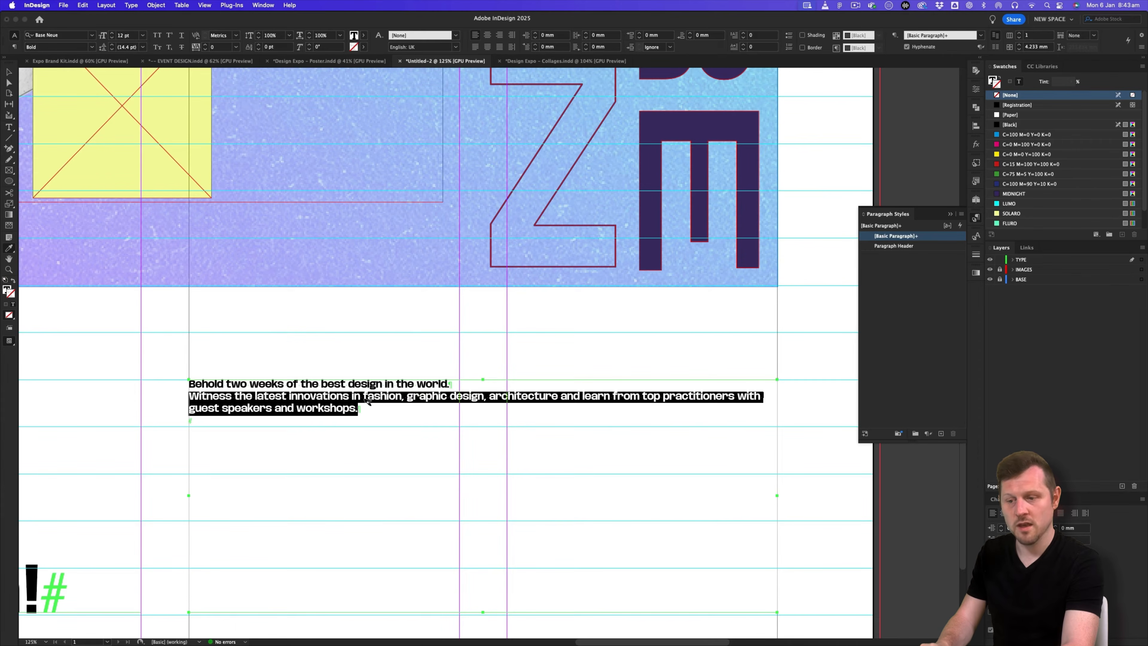
left_click(92, 48)
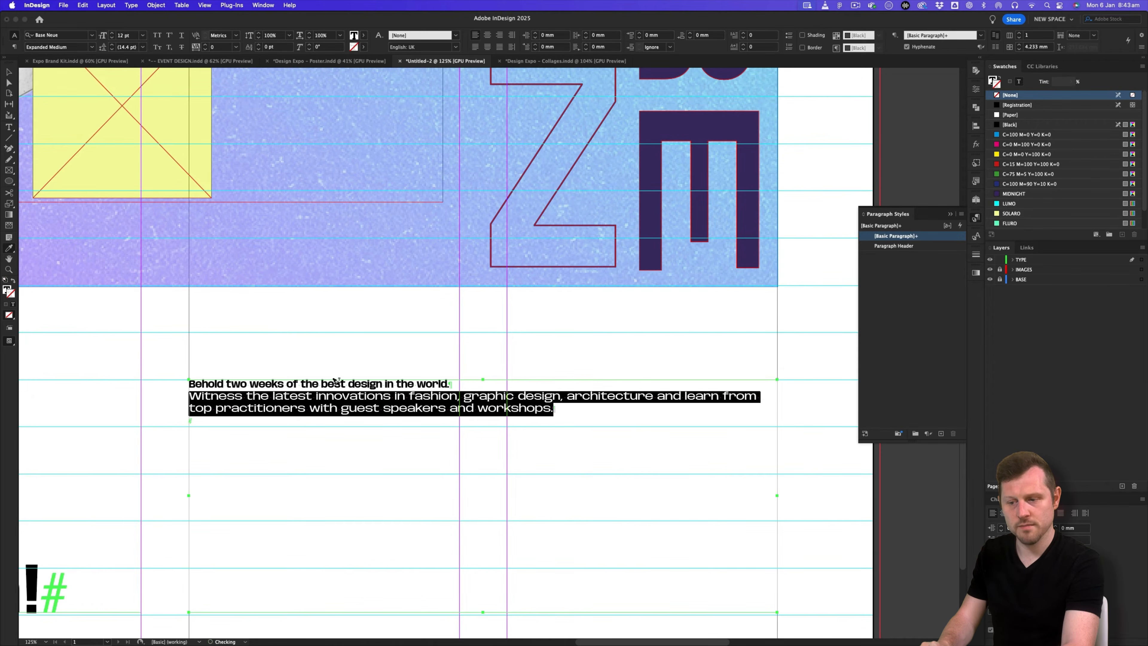
- Set the font size of both the headline and the body paragraph to 28 pt
left_click_drag(338, 380, 189, 378)
left_click(131, 35)
type("28")
key("Return")
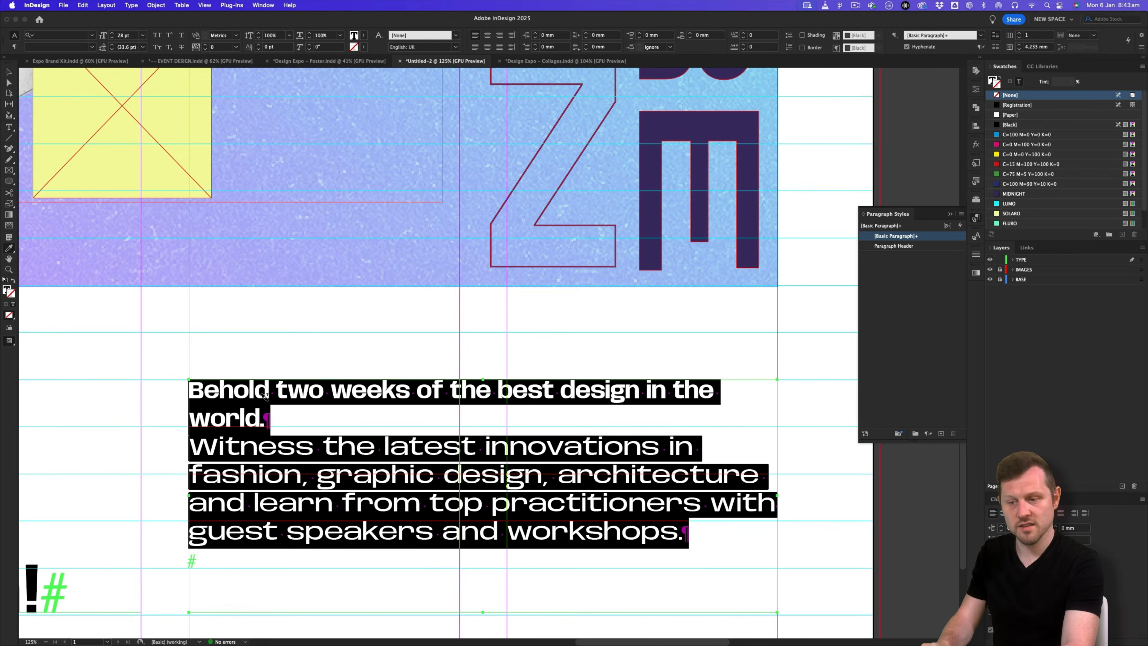
- Set the font size of the "Behold two weeks of the best design in the world." headline to 38 pt
key("Escape")
double_click(266, 418)
left_click_drag(266, 419, 189, 383)
left_click(131, 36)
type("38")
key("Return")
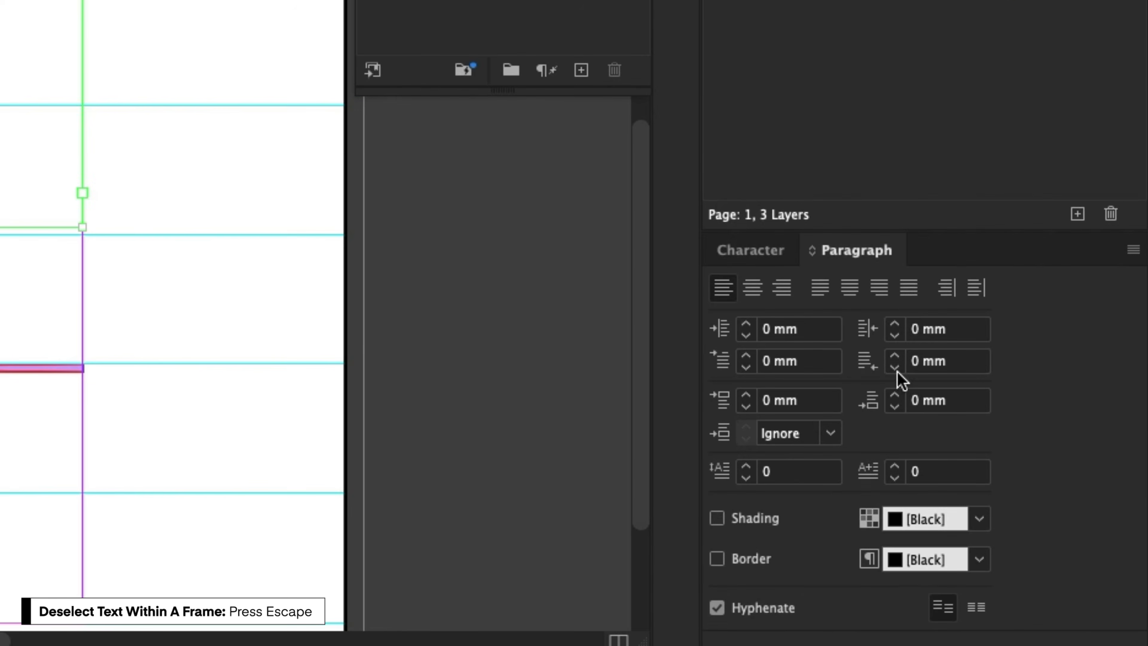
- Set the right indent of the text frame's paragraphs to 30 mm
left_click(945, 331)
key("super+a")
type("30")
key("Tab")
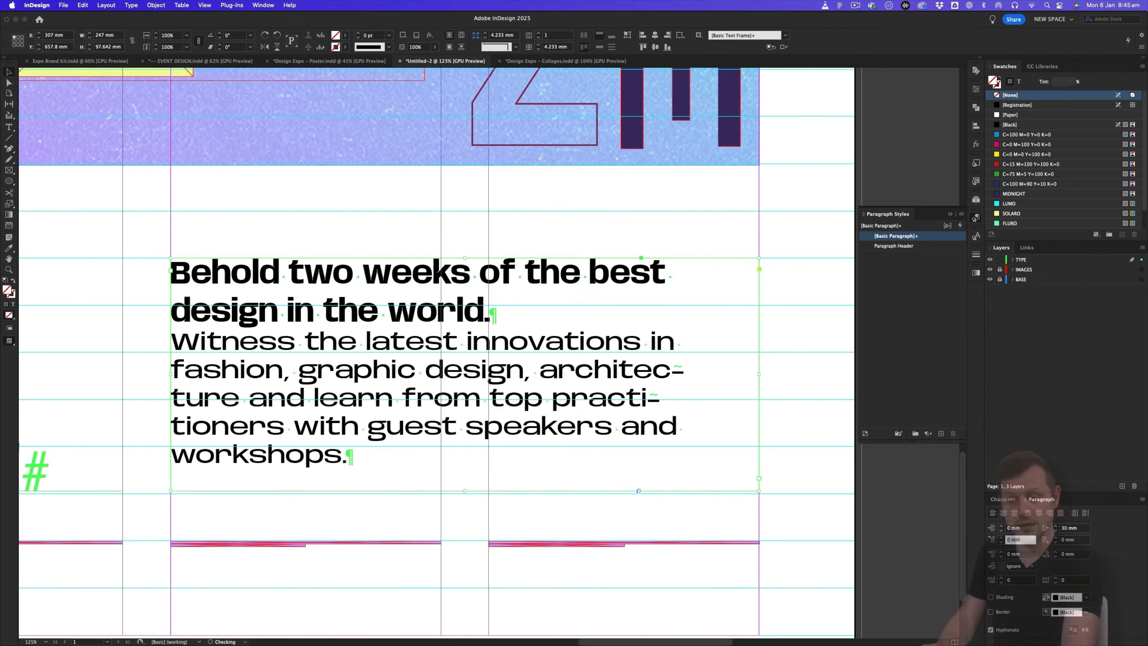
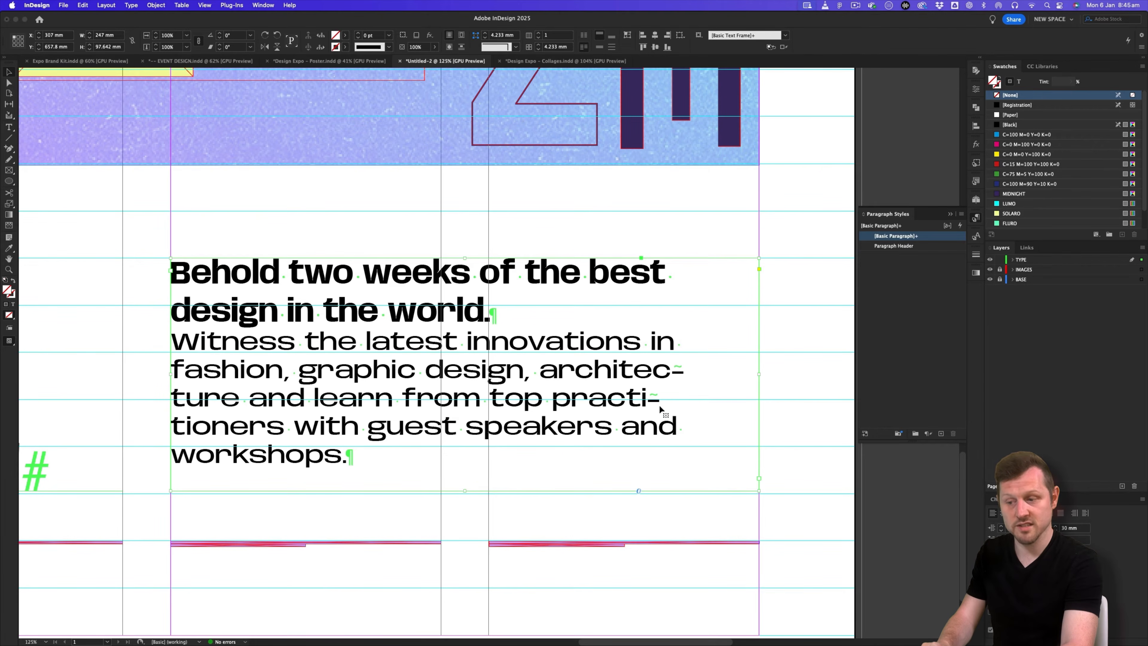
- Turn off hyphenation for both the headline and the body paragraph in the text frame
double_click(382, 373)
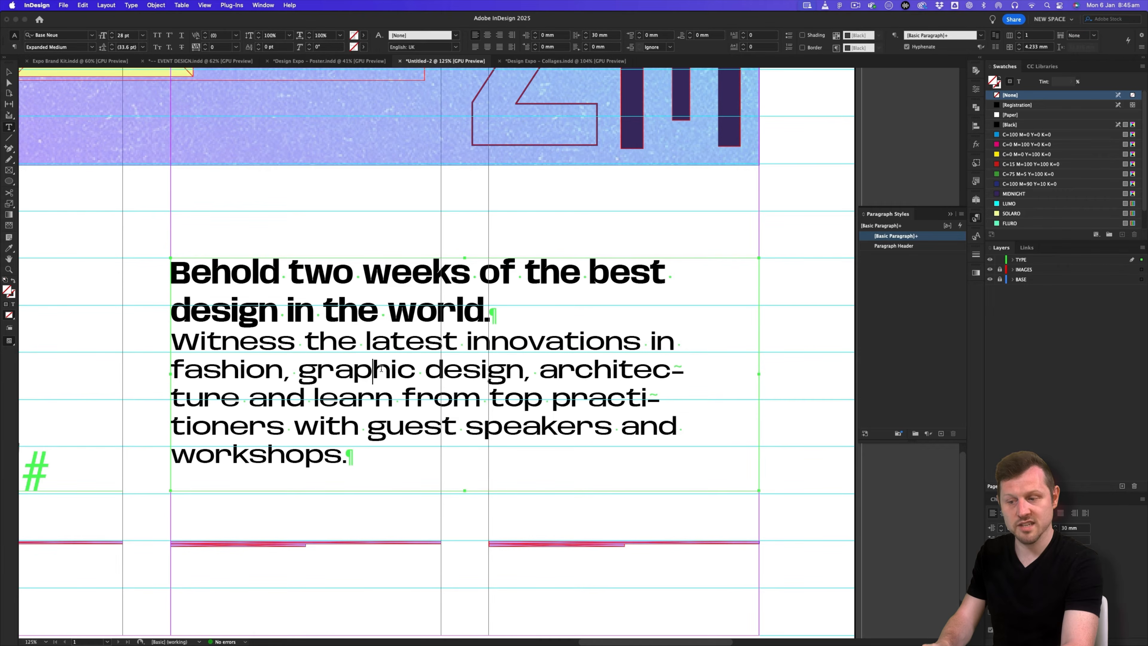
left_click_drag(352, 454, 132, 268)
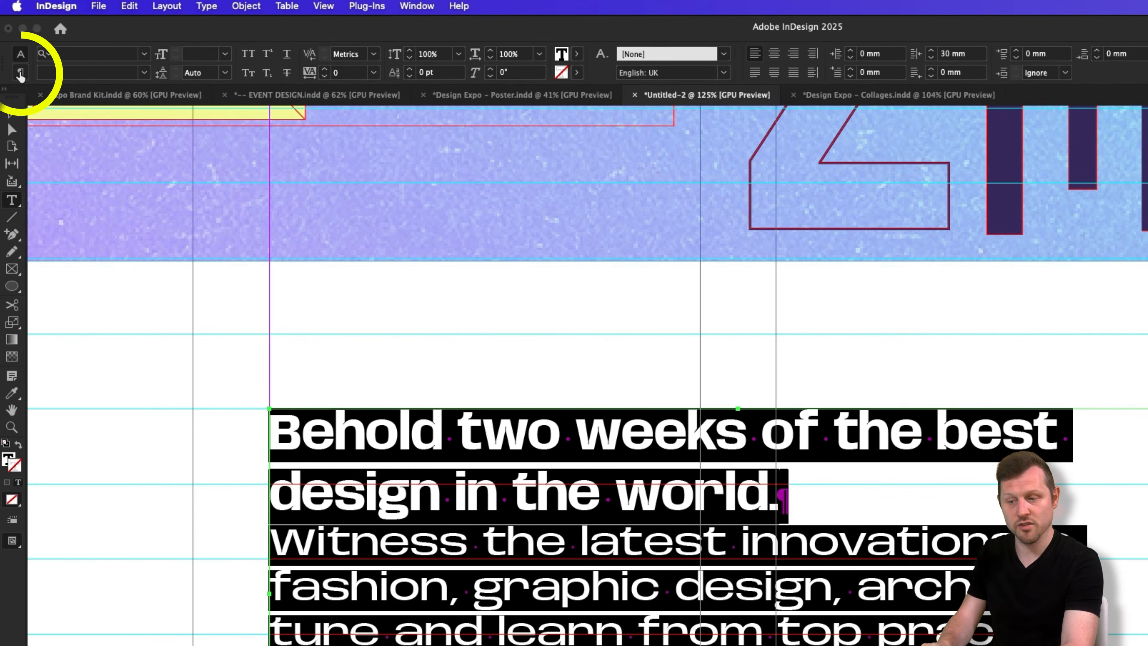
left_click(21, 74)
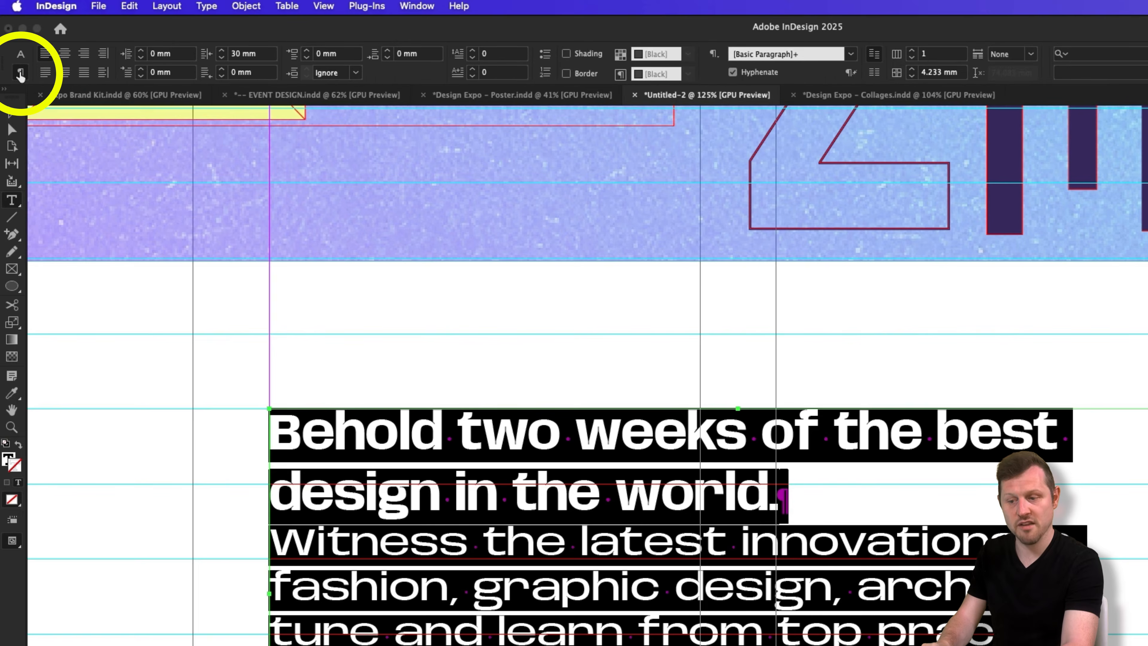
left_click(732, 72)
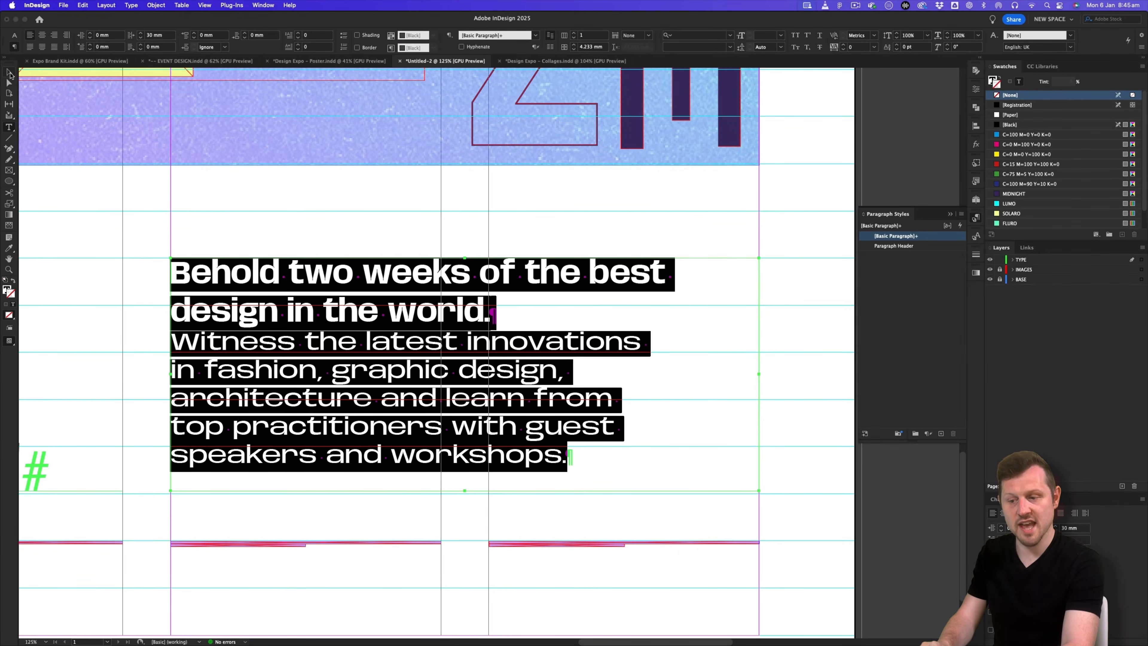
left_click(12, 78)
left_click(564, 464)
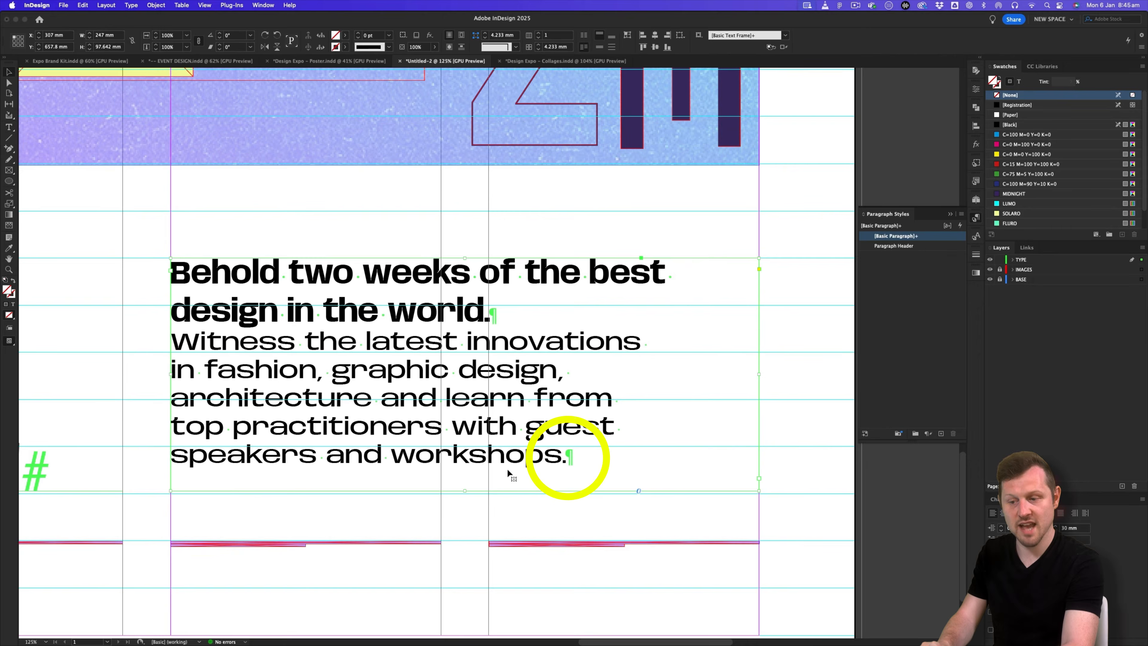
- Lengthen the text frame downward to about 103 mm high and delete the empty paragraph after "workshops."
left_click_drag(466, 489, 466, 504)
key("t")
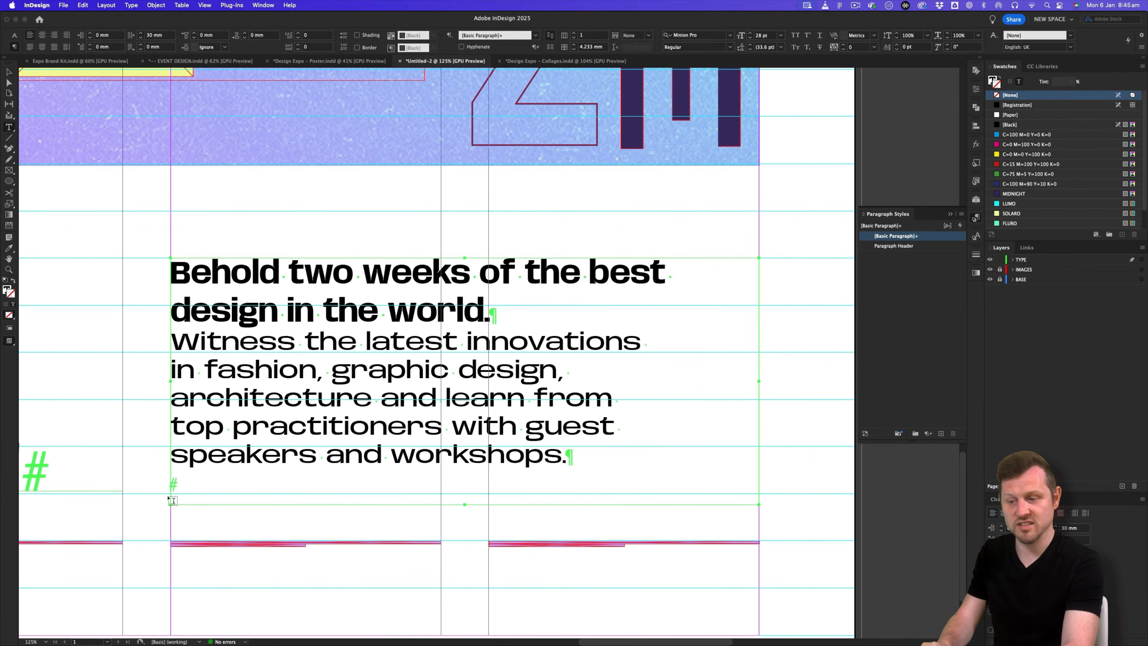
left_click(181, 484)
key("BackSpace")
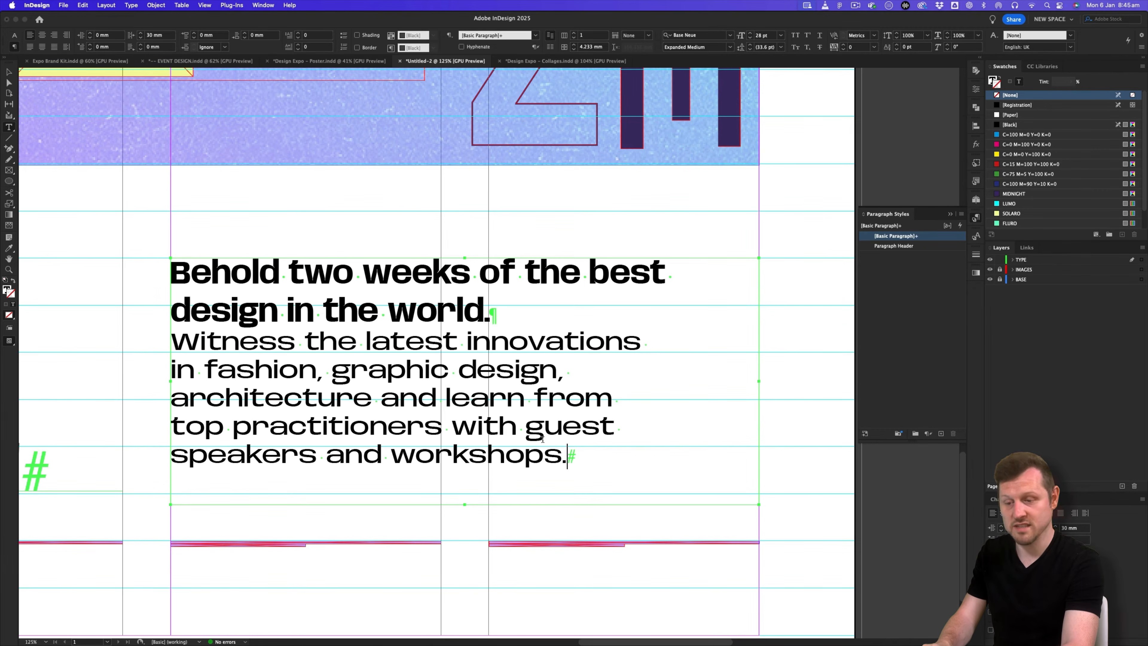
left_click(9, 73)
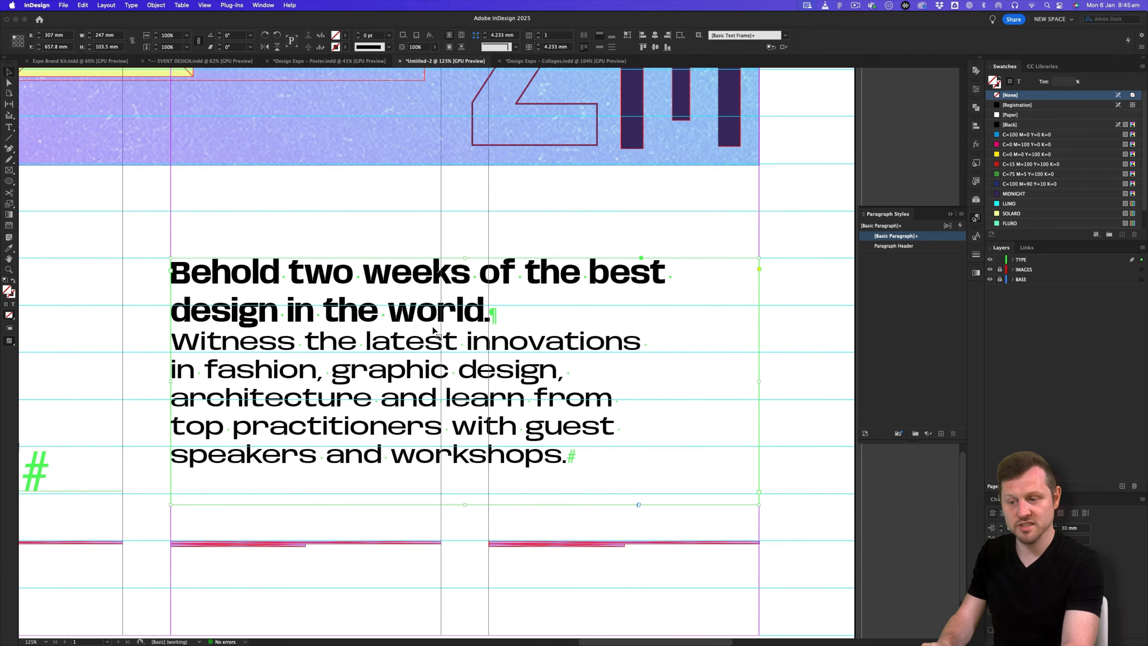
- Set the space after the "Behold two weeks of the best design in the world." headline to 10 mm
double_click(428, 347)
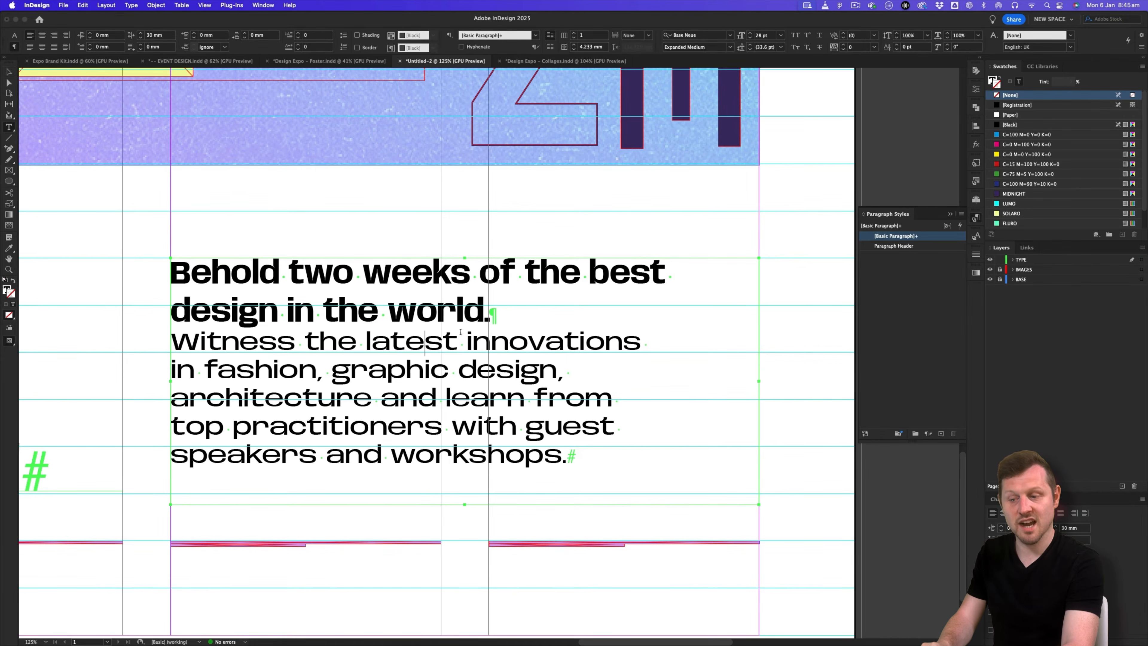
left_click_drag(489, 319, 167, 261)
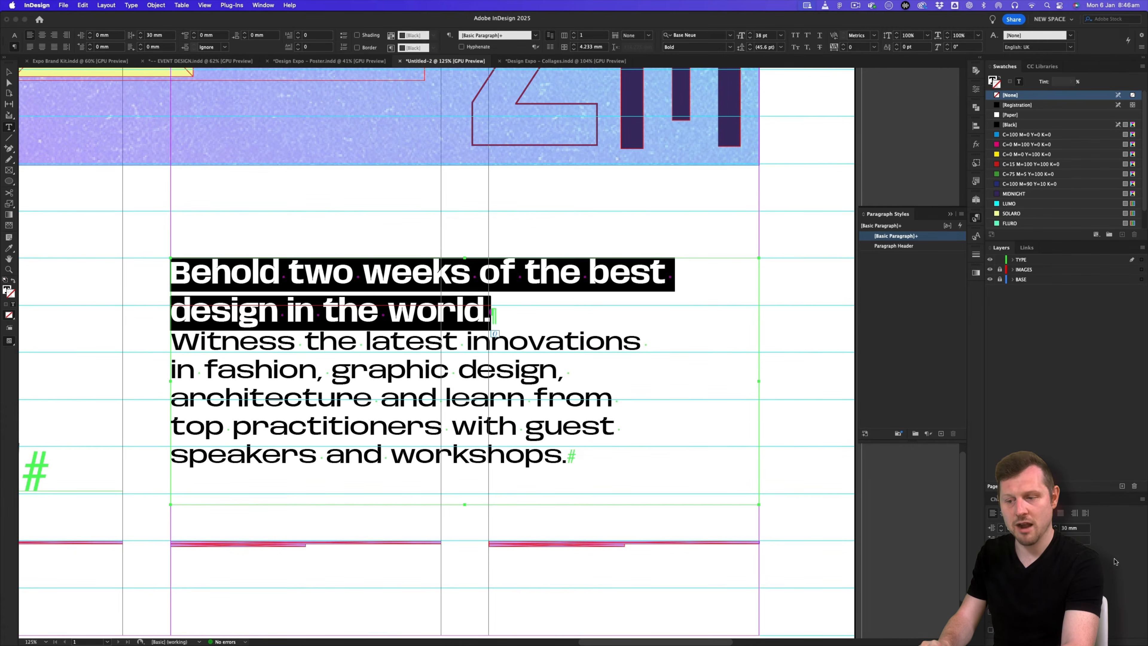
left_click(1055, 552)
left_click(1055, 551)
left_click(1055, 551)
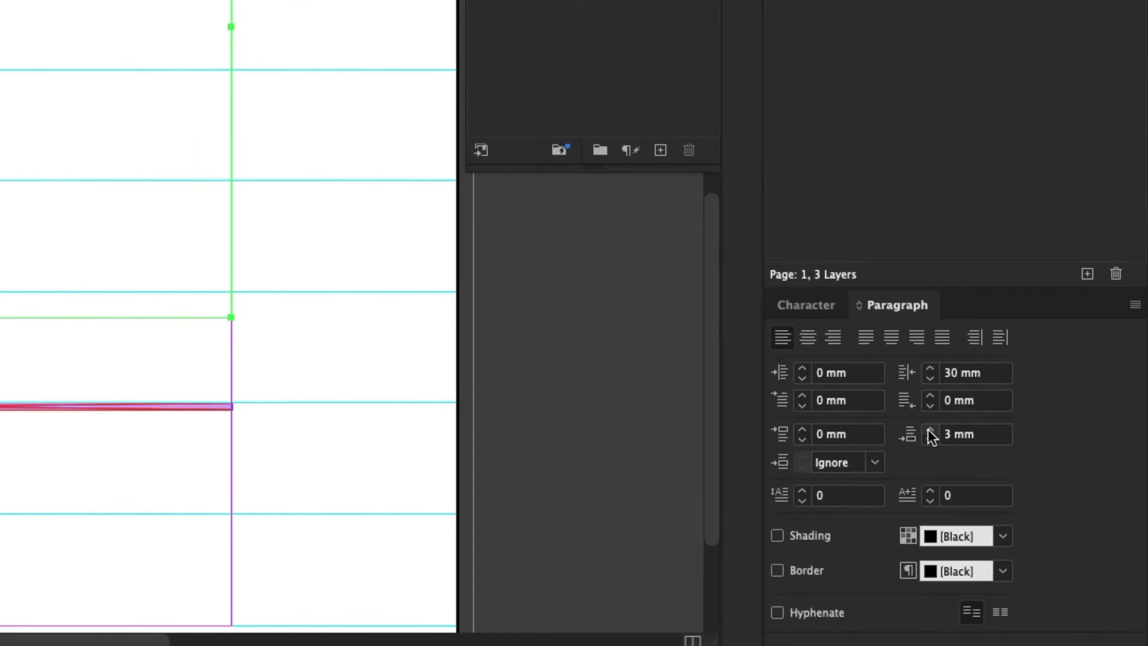
left_click(1055, 551)
left_click(1055, 551)
left_click(895, 398)
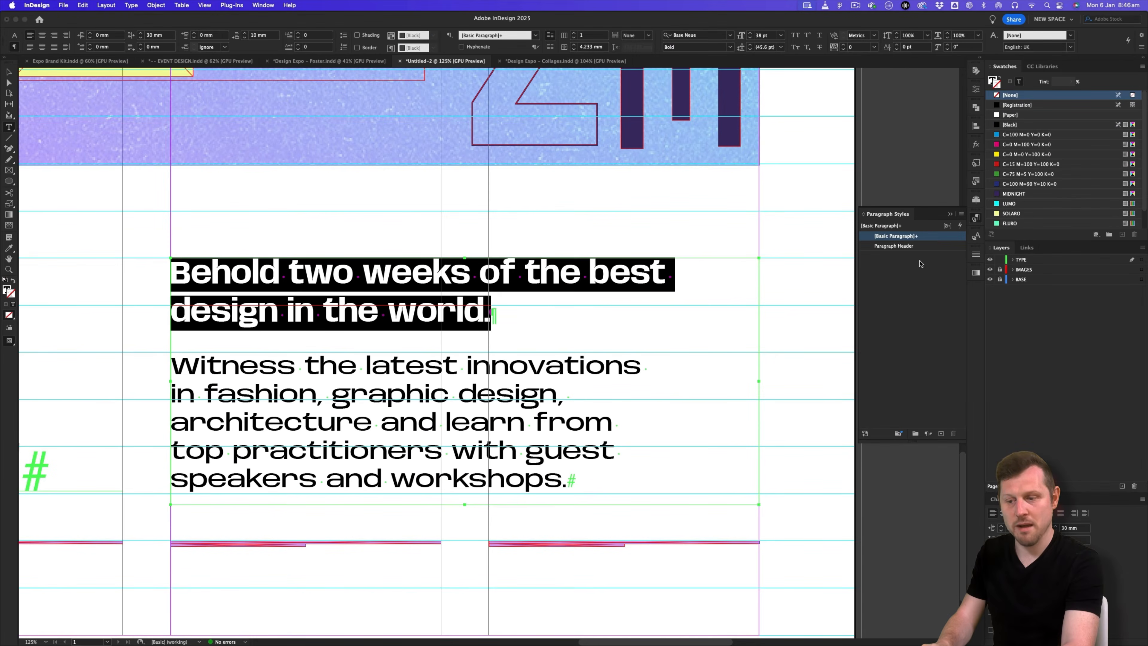
- Create a paragraph style named "Paragraph Title" from the selected headline and apply it to the selection
left_click(961, 214)
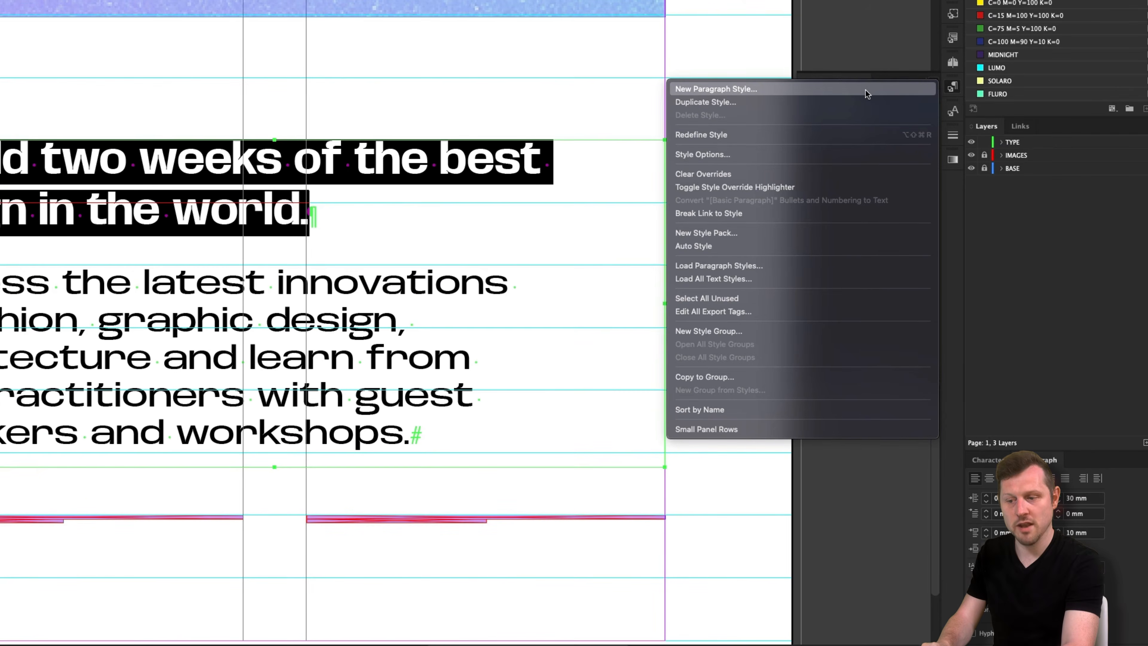
left_click(911, 220)
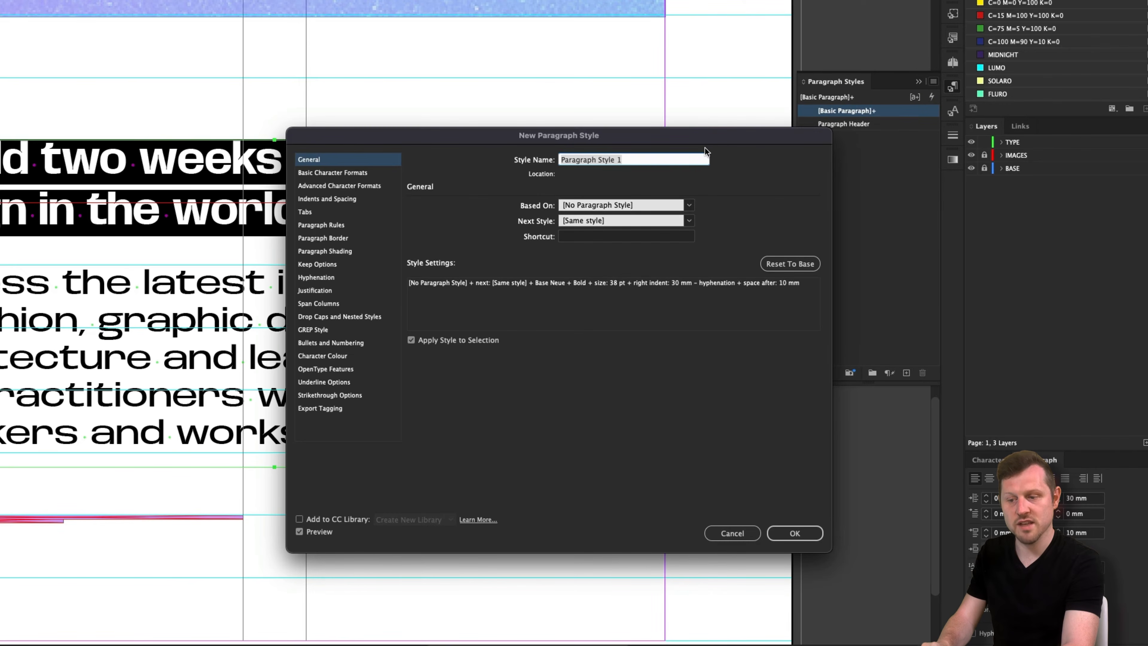
type("Paragrap")
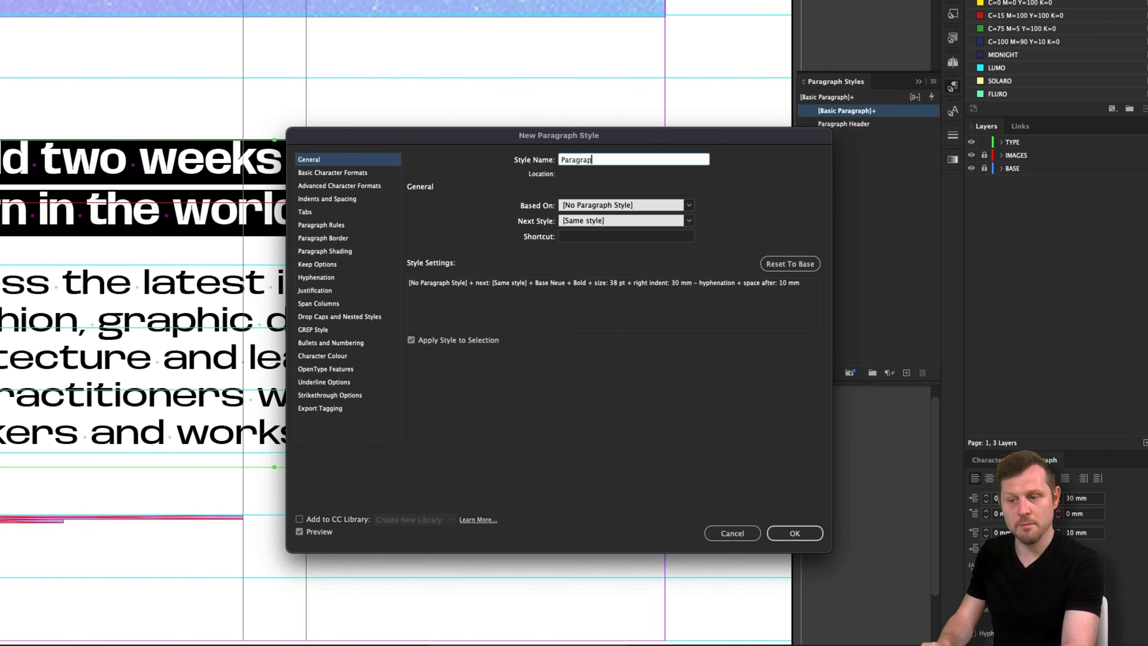
type("h Title")
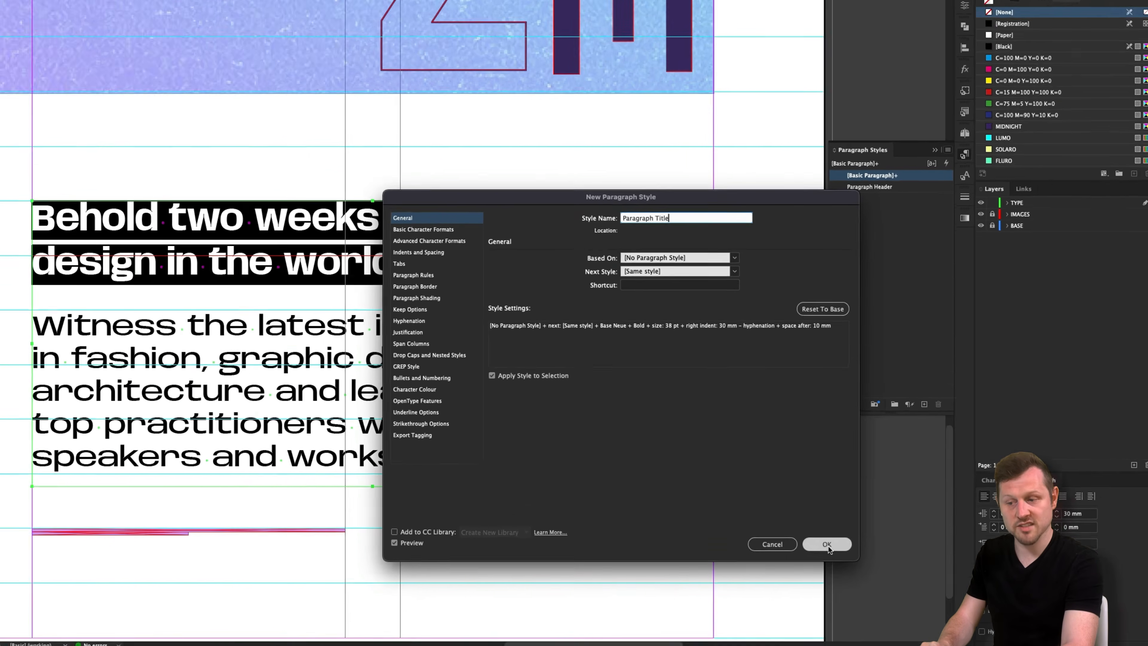
left_click(796, 532)
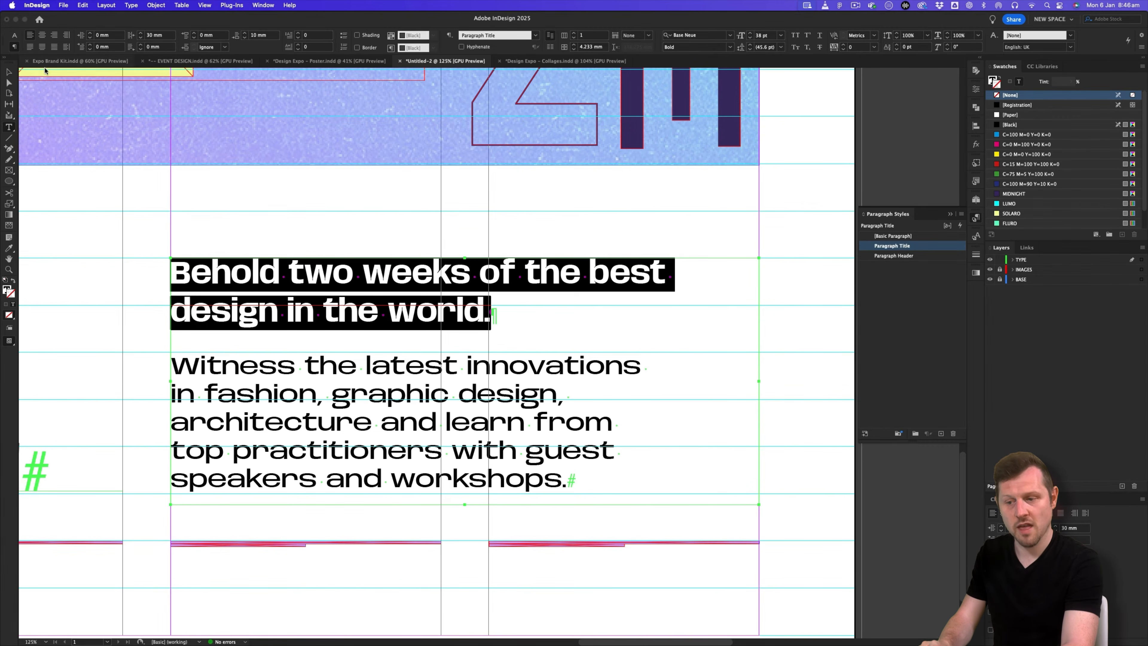
- Lengthen the text frame downward to about 114 mm high and set the body paragraph's leading to 36 pt
left_click(9, 71)
left_click_drag(464, 503, 465, 529)
double_click(492, 376)
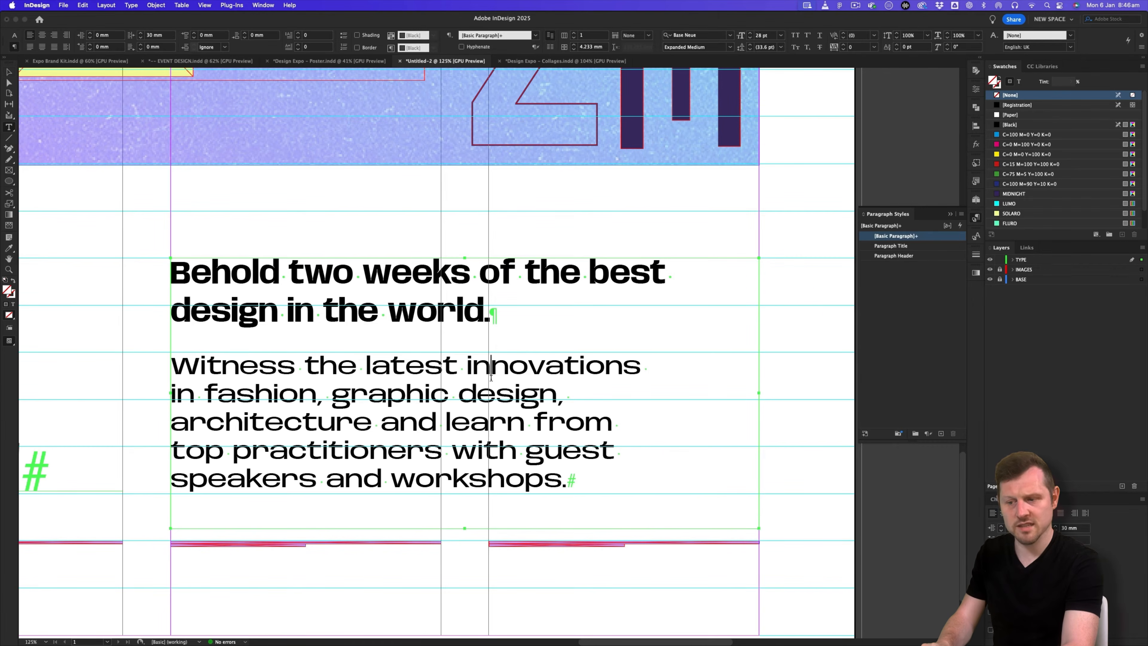
left_click_drag(589, 478, 145, 364)
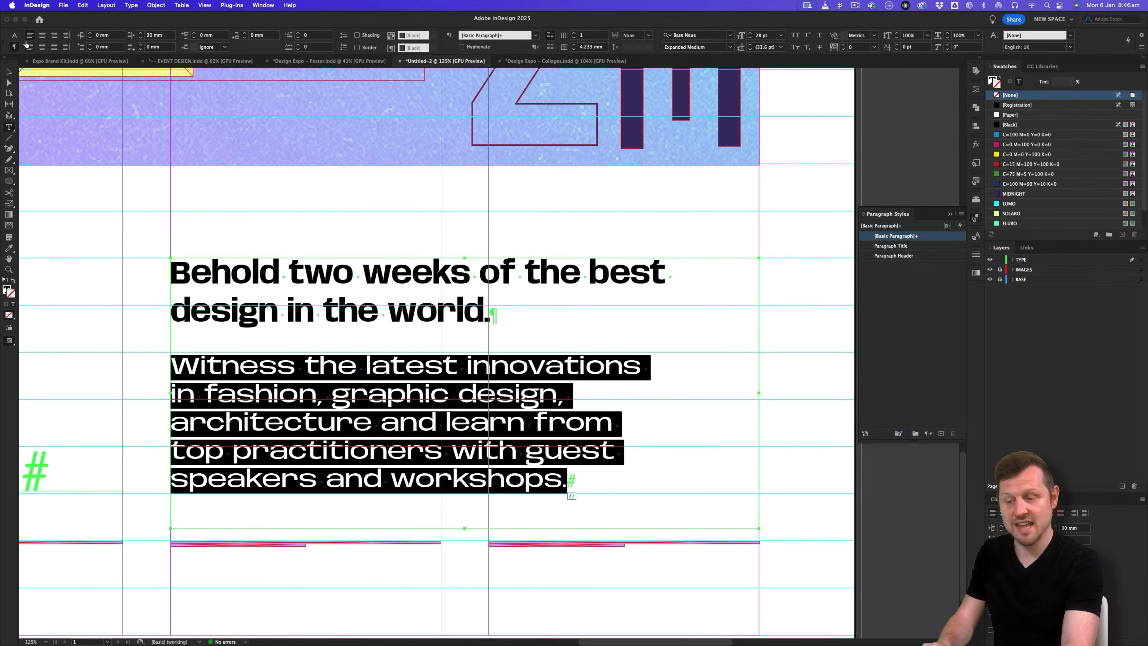
left_click(14, 36)
left_click(131, 47)
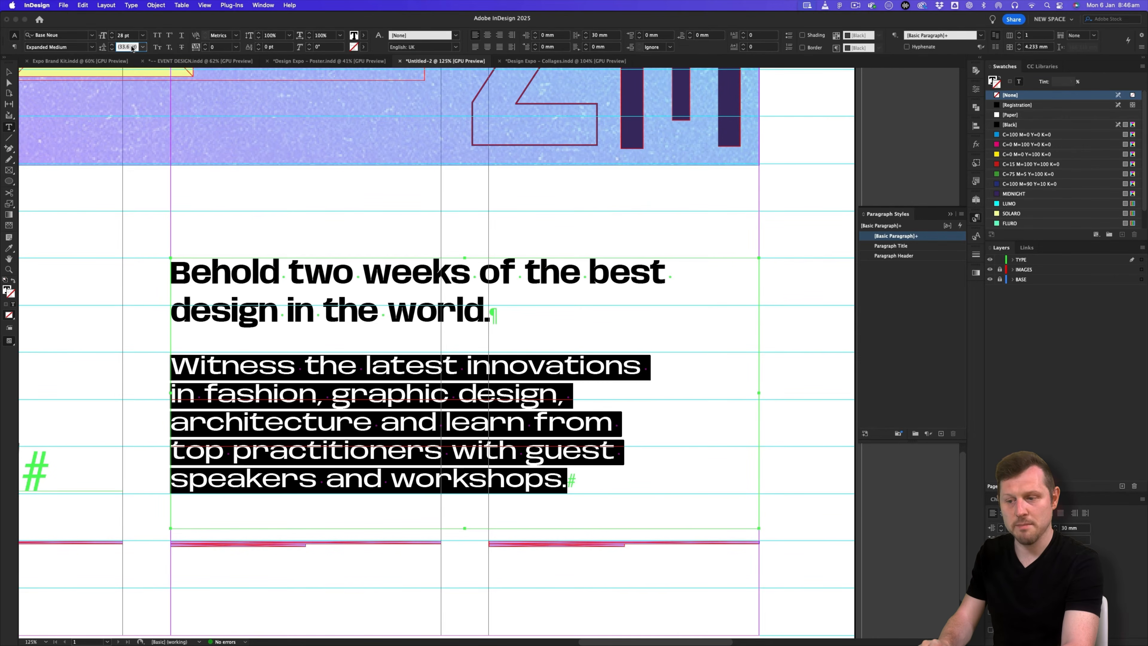
key("Return")
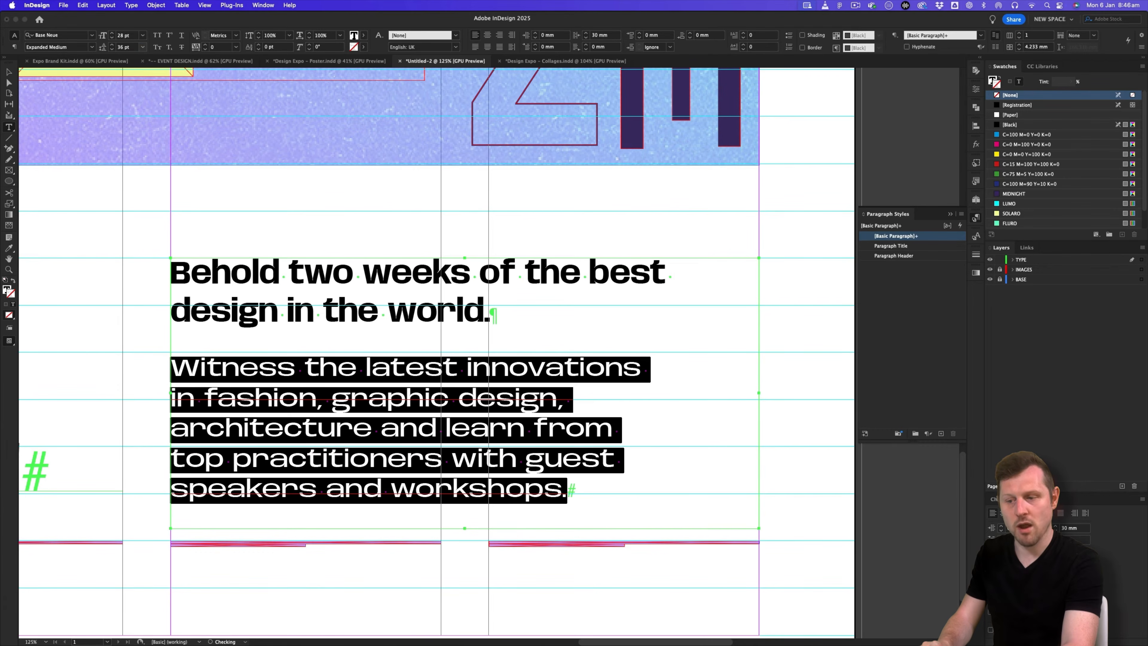
- Create a paragraph style named "Paragraph" from the selected body text and apply it to the selection
left_click(961, 214)
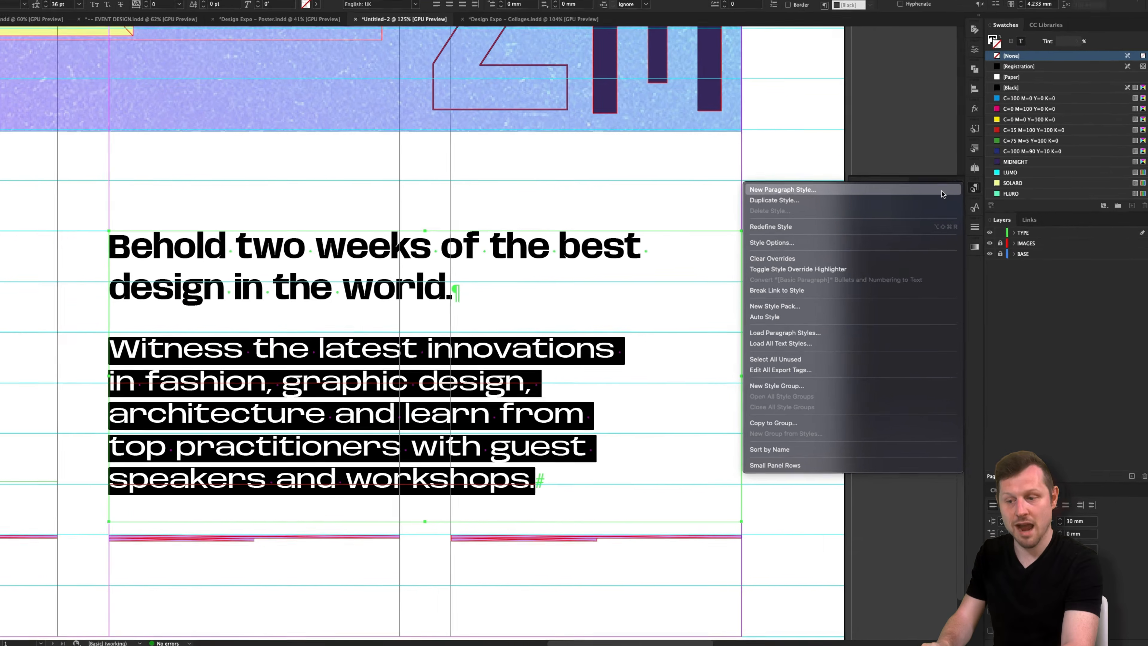
left_click(941, 221)
left_click(652, 159)
key("BackSpace")
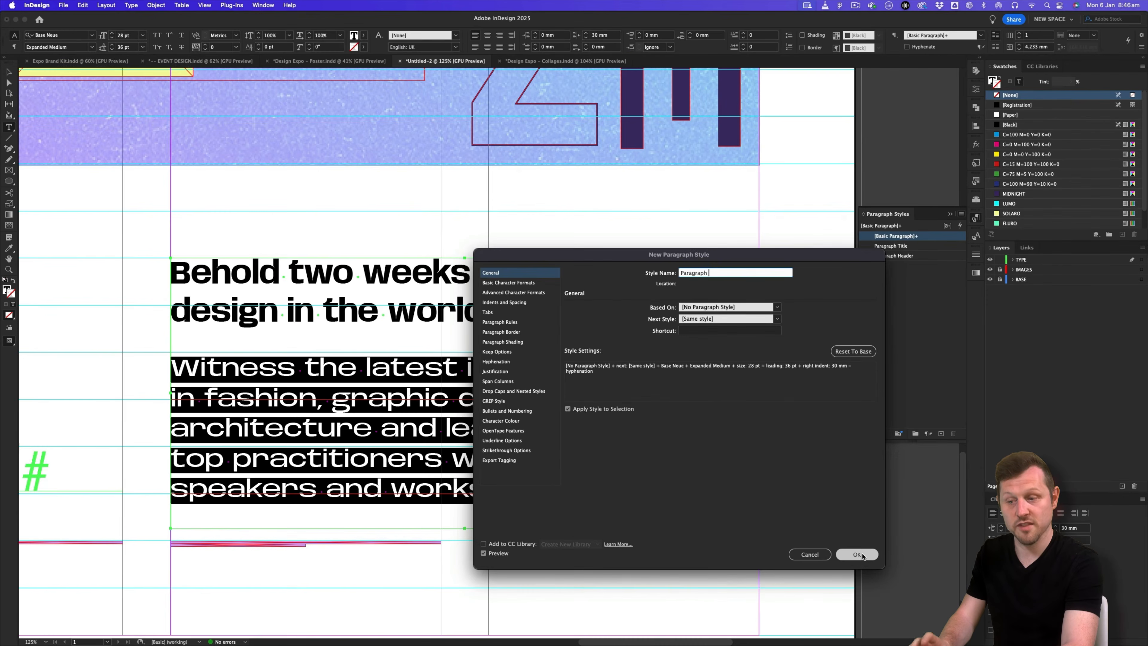
left_click(812, 534)
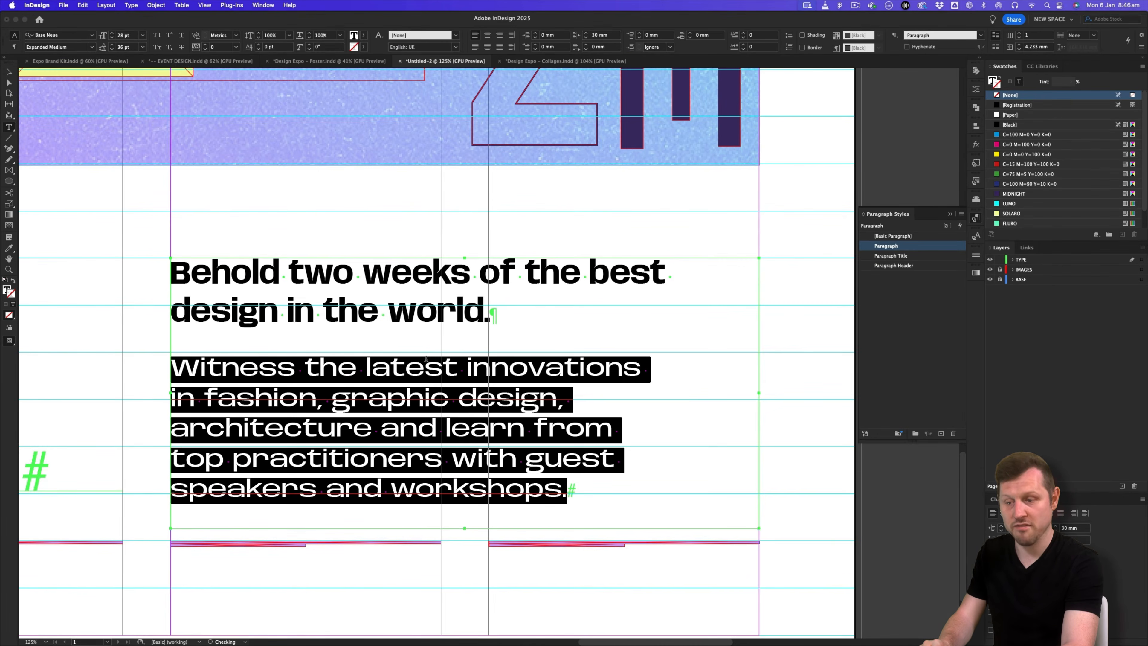
- Examine the lower text area and footer of the finished Design Expo – Poster document in preview mode
left_click(10, 74)
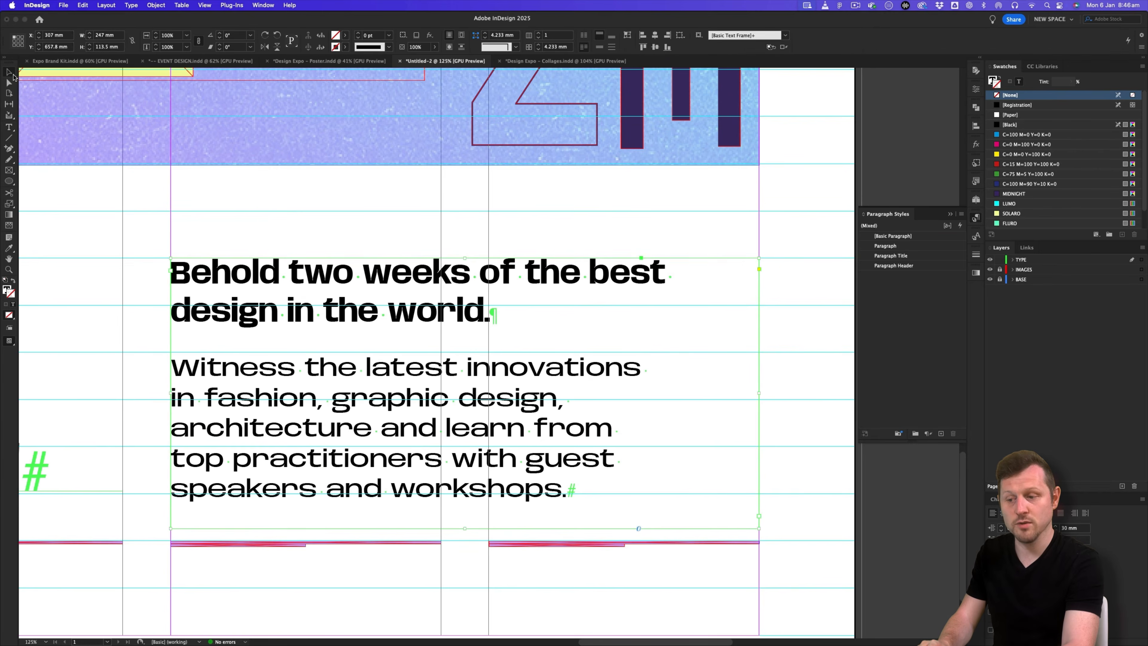
left_click(278, 204)
left_click_drag(463, 312, 371, 275)
left_click_drag(371, 275, 423, 333)
key("super+grave")
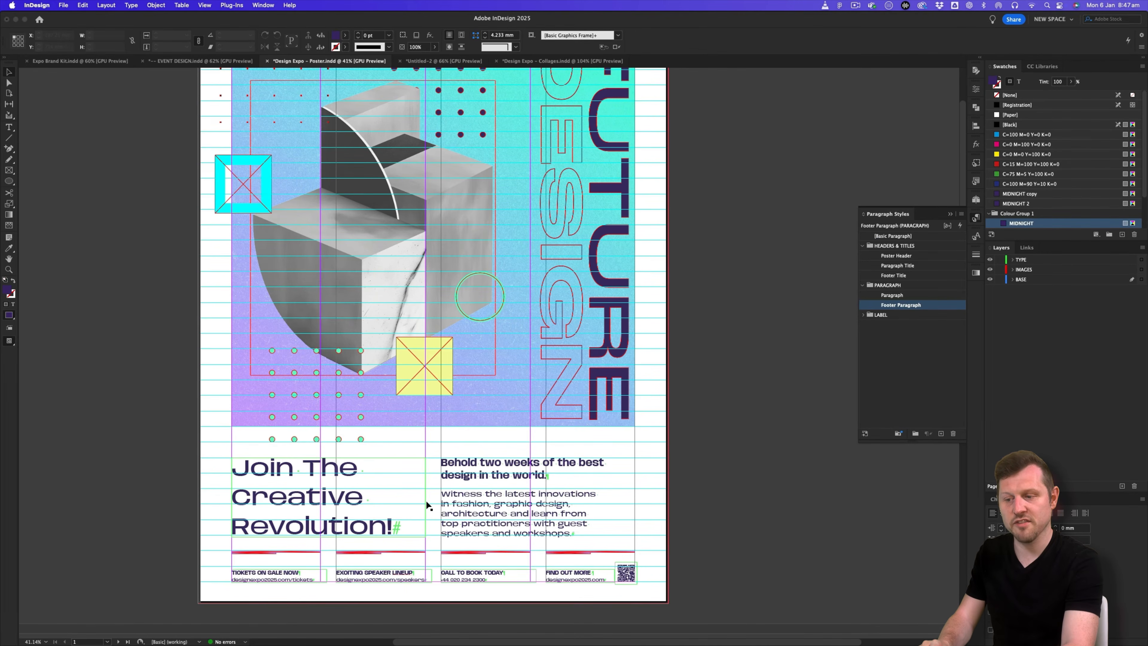
key("w")
left_click_drag(468, 502, 509, 476)
scroll(508, 475, "down", 5)
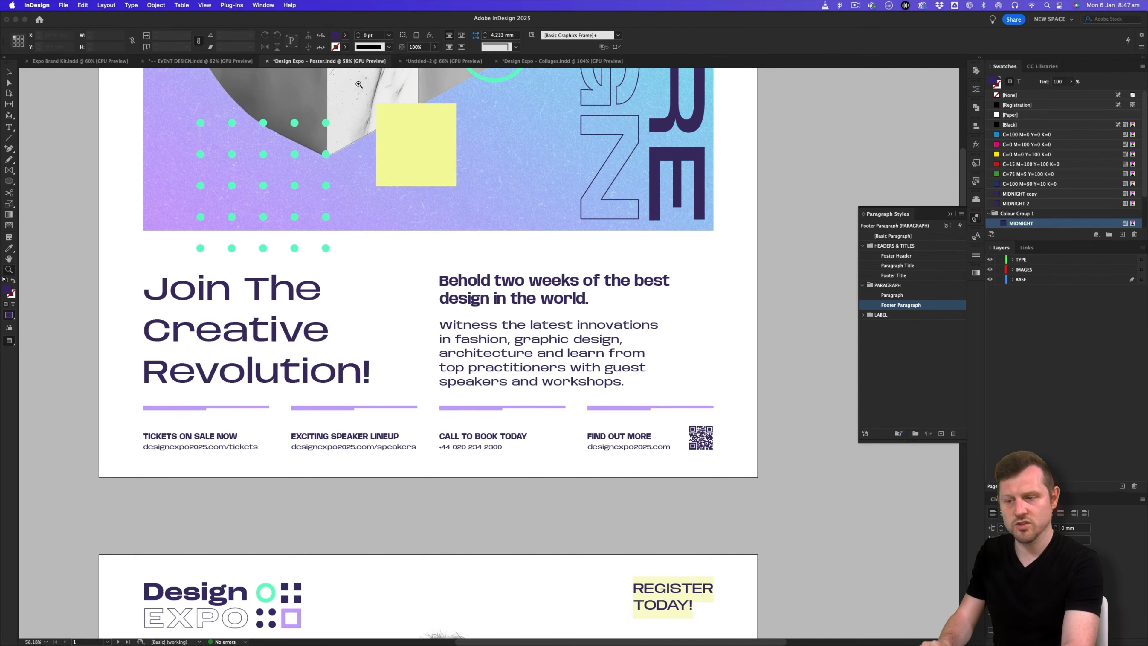
- In the Untitled-2 document, duplicate the body text frame and place the copy under the first footer divider, at about X 40 mm, Y 796 mm
left_click(466, 62)
left_click(474, 380)
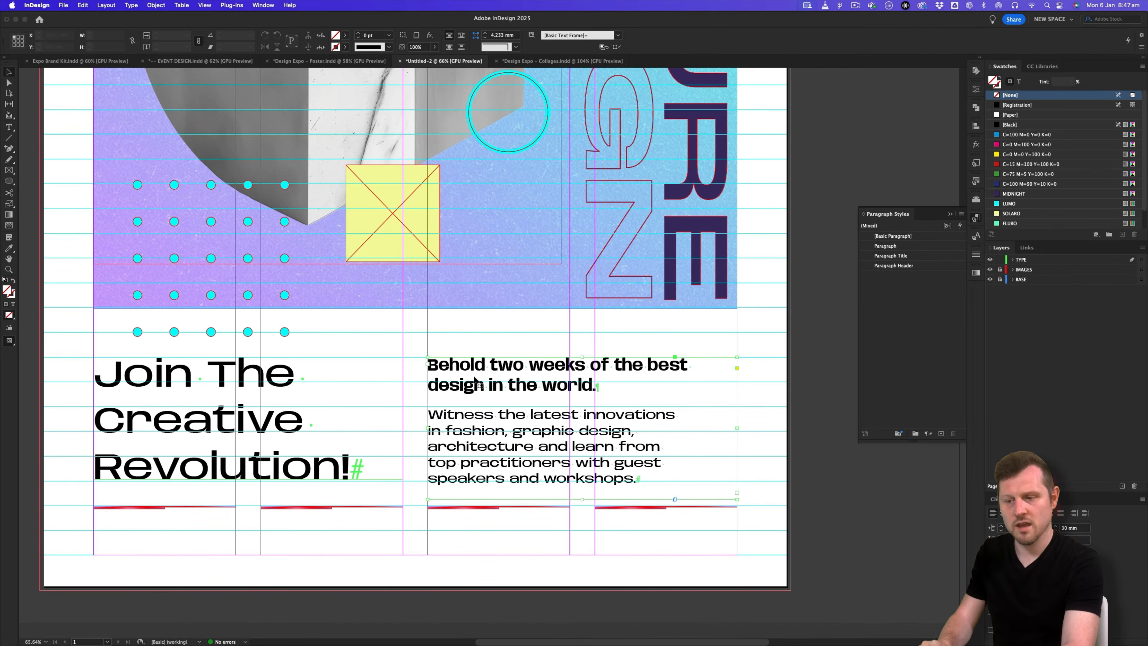
scroll(511, 361, "left", 3)
left_click_drag(582, 368, 246, 540)
scroll(246, 540, "down", 1)
scroll(319, 538, "up", 4)
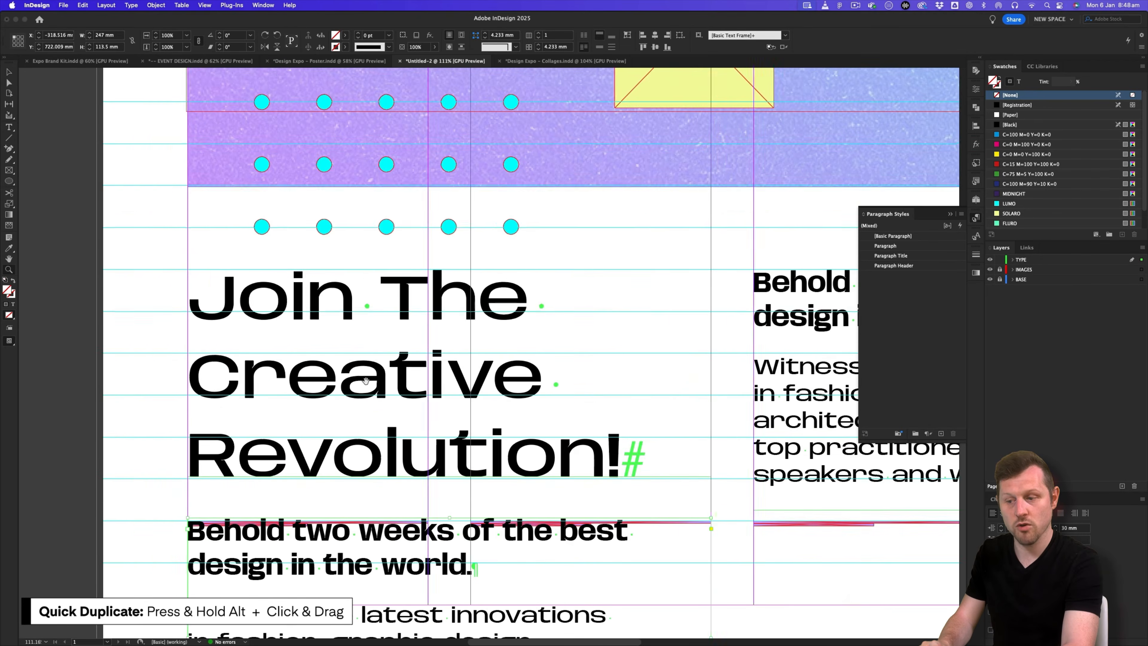
left_click_drag(306, 450, 305, 495)
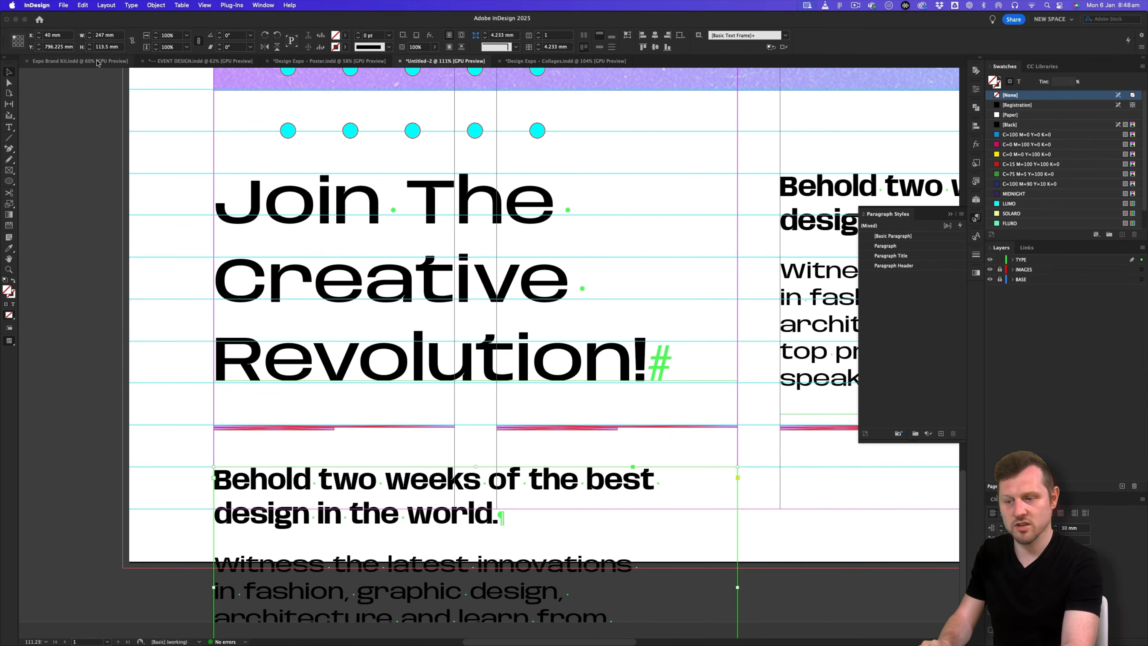
- Replace the duplicated frame's heading with "Tickets On Sale Now" copied from the Google Slides poster copy, using the Paragraph Title style without overrides
key("super+Tab")
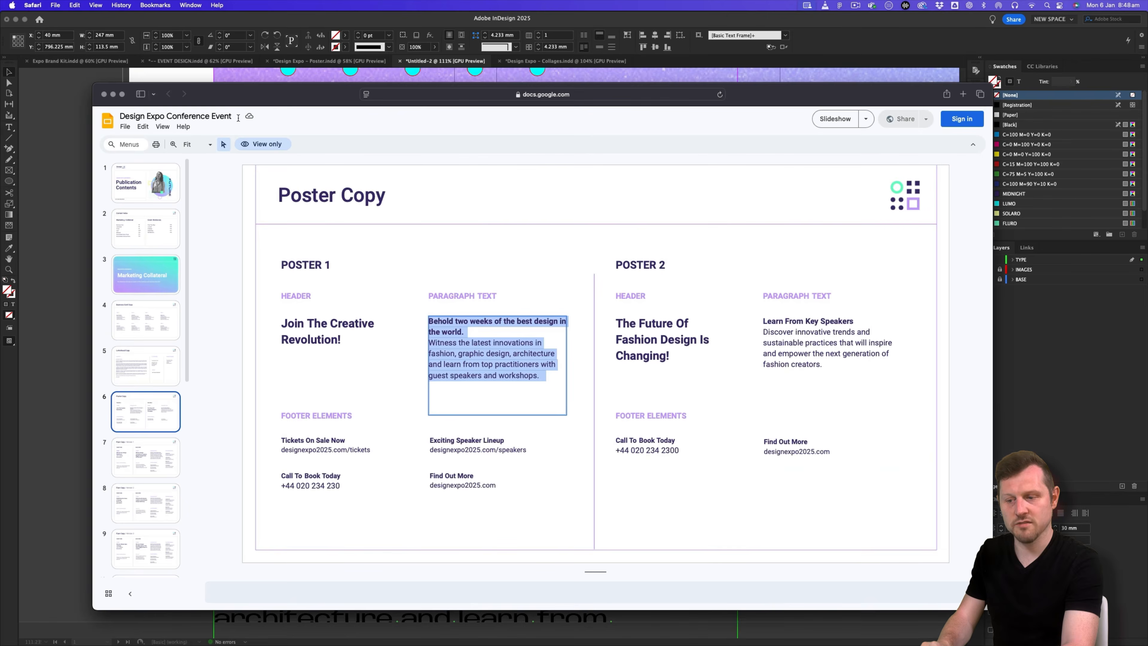
left_click(335, 445)
left_click_drag(347, 440, 277, 441)
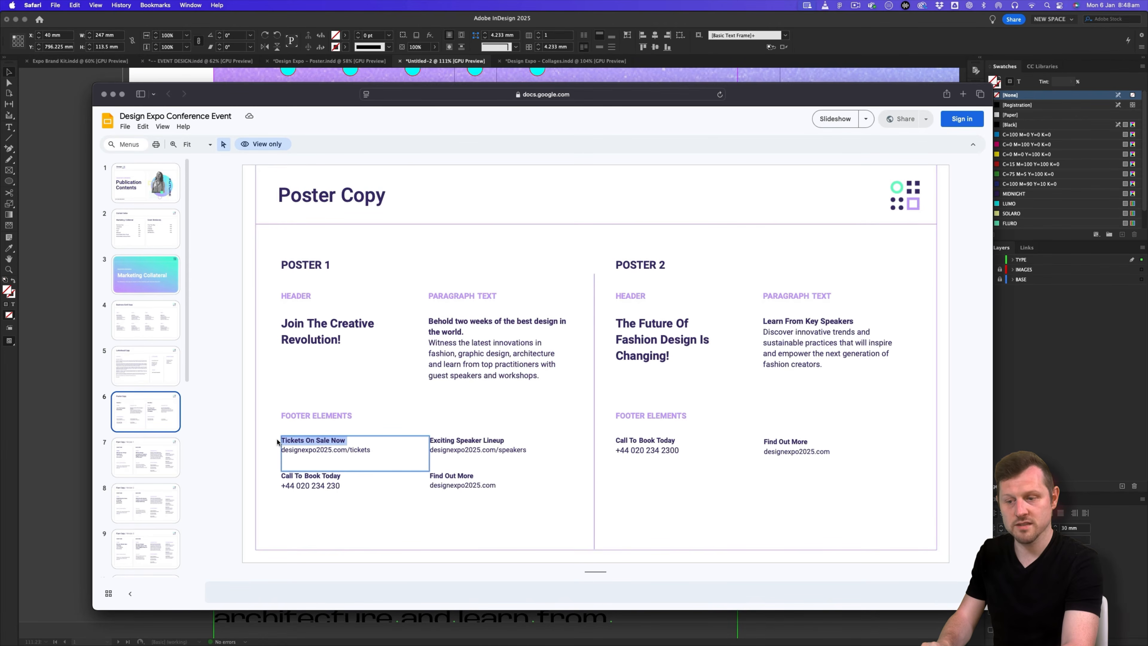
key("super+c")
key("super+Tab")
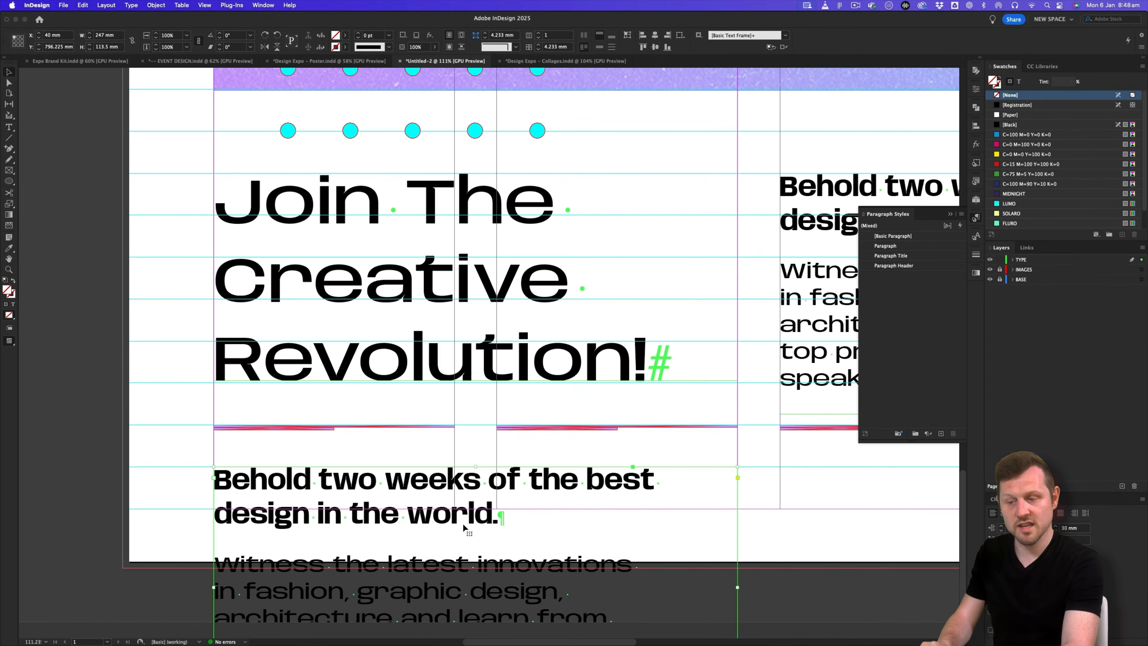
double_click(463, 524)
left_click_drag(499, 515, 202, 483)
key("super+v")
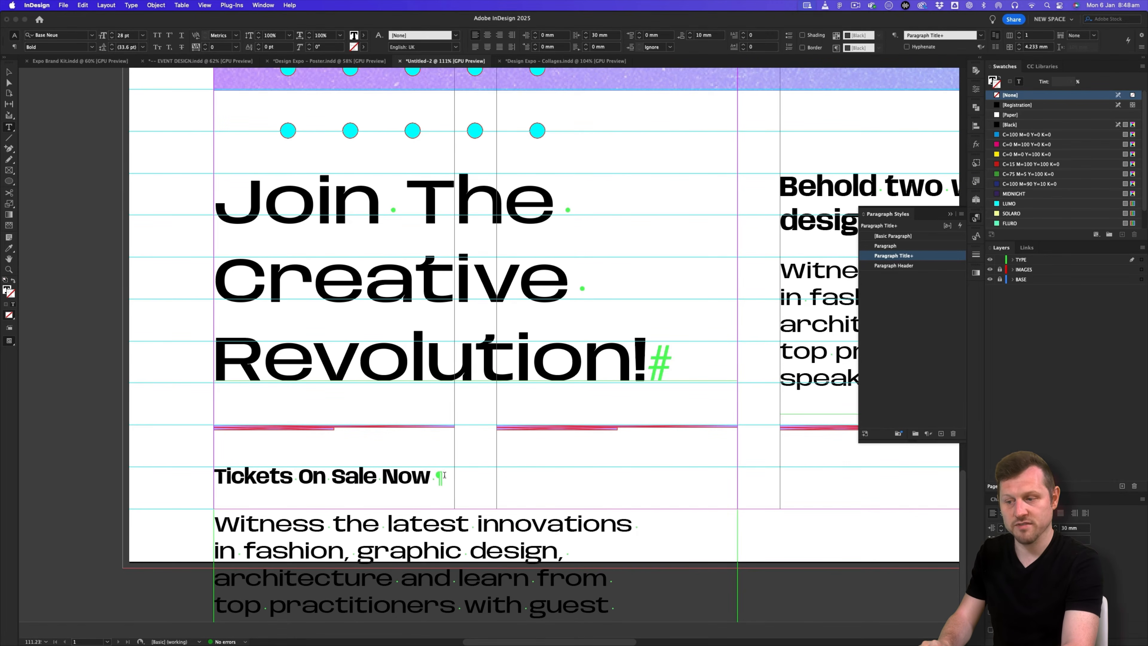
left_click_drag(445, 475, 212, 478)
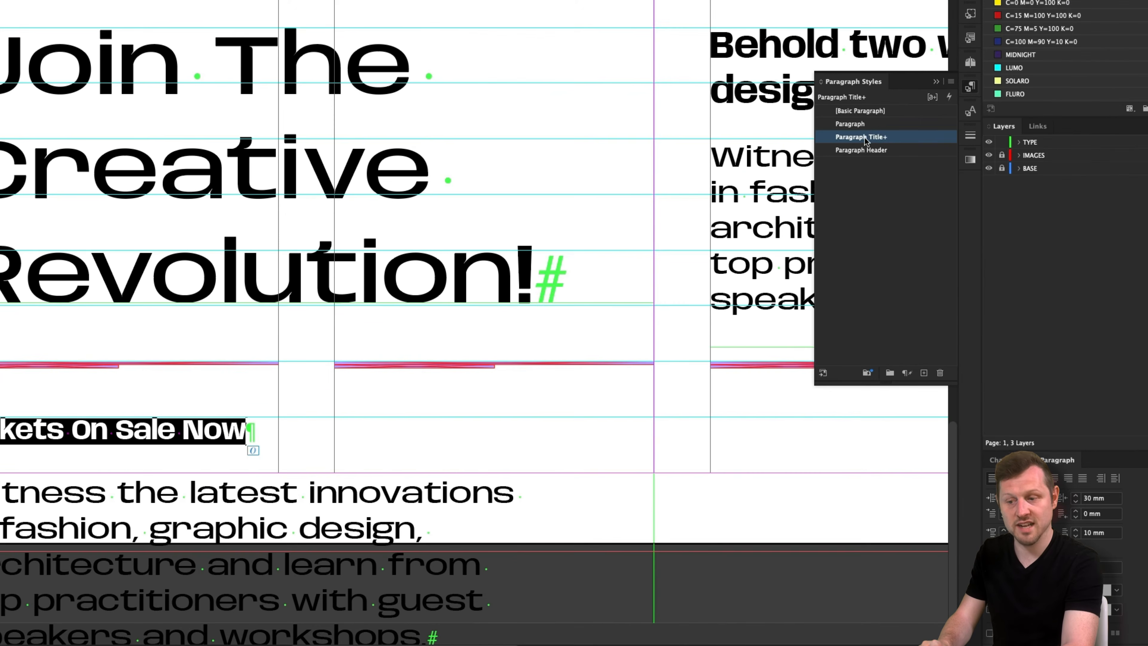
left_click(864, 137, "alt")
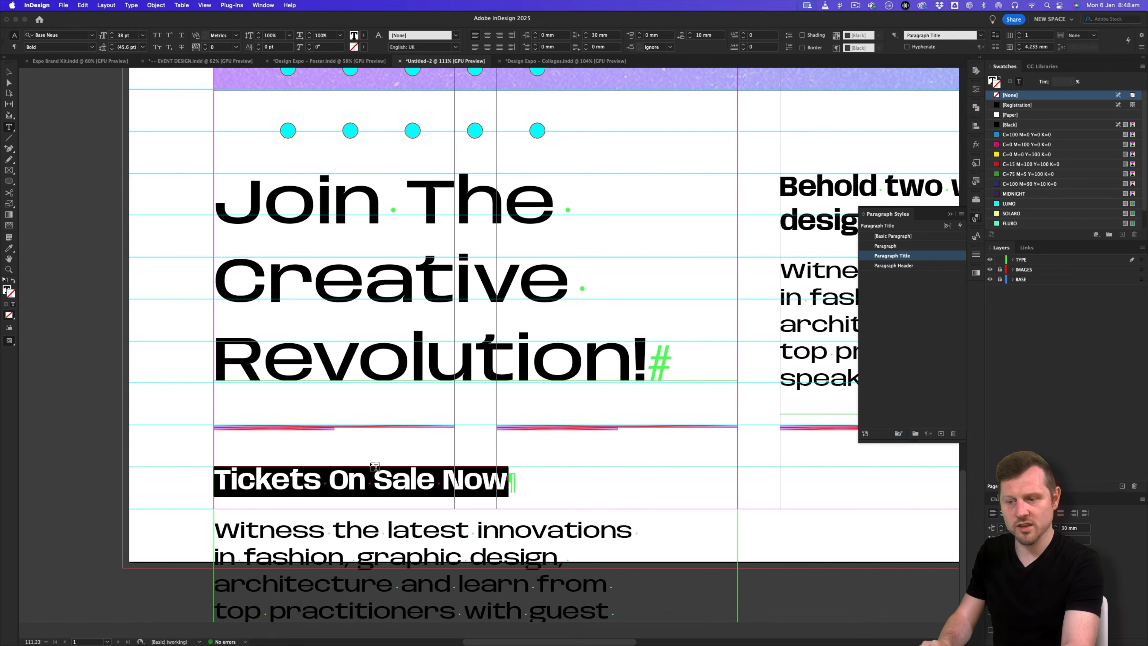
- Copy the ticket web address from the Google Slides poster copy and replace the duplicated frame's body text with "designexpo2025.com/tickets"
key("super+Tab")
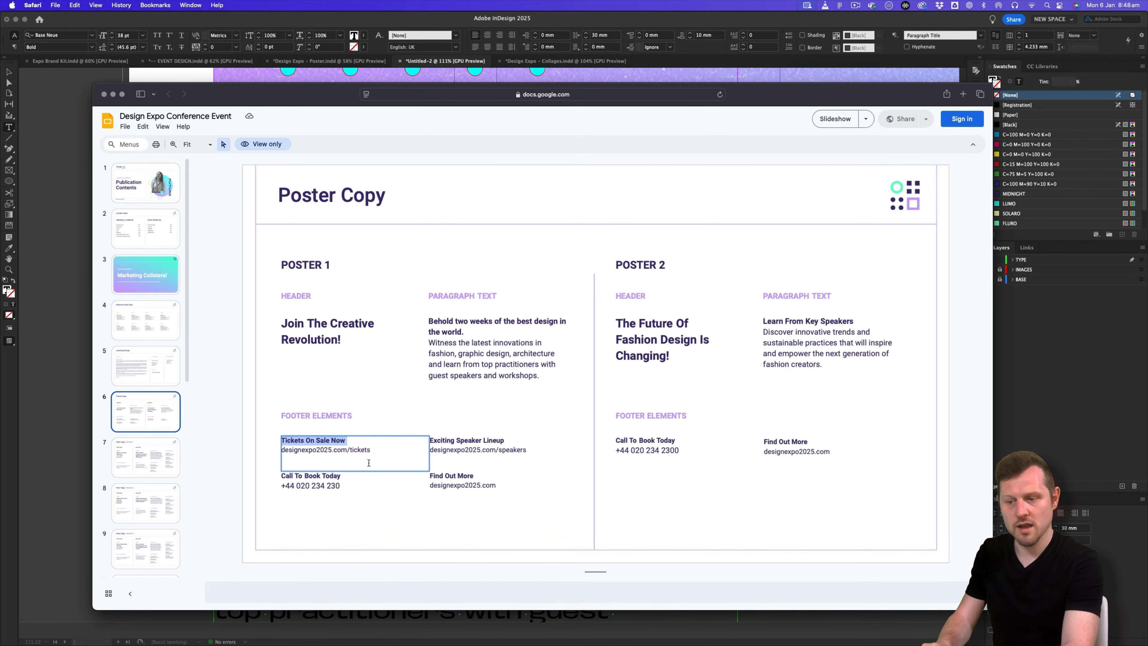
left_click_drag(379, 451, 286, 450)
key("super+Tab")
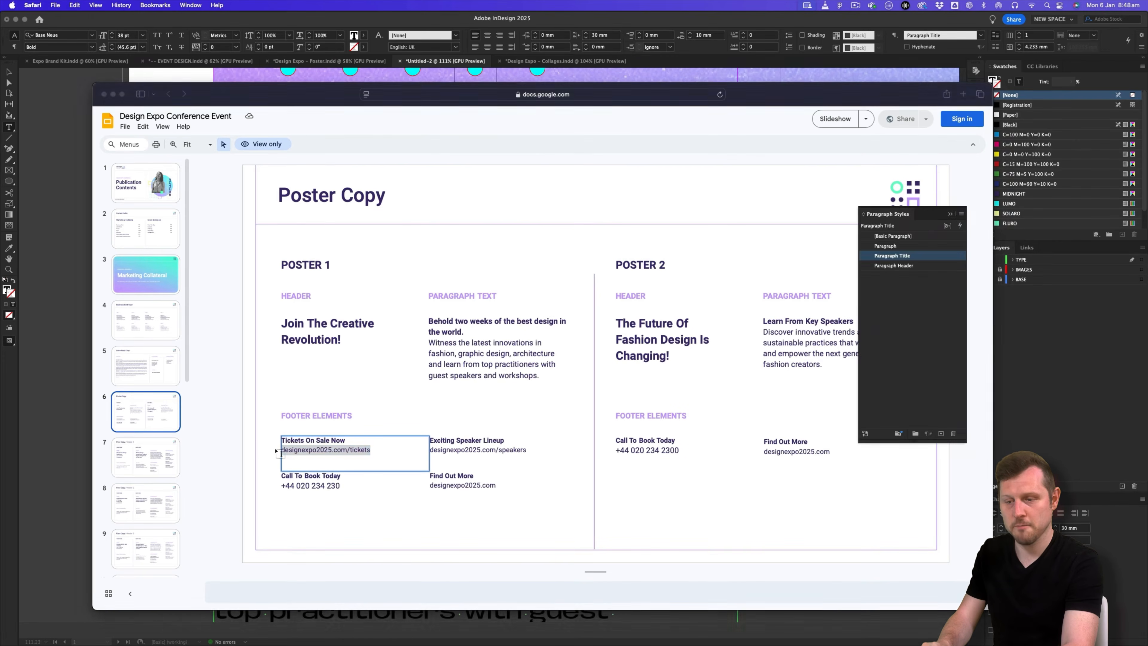
left_click(526, 583)
left_click(238, 530, "shift")
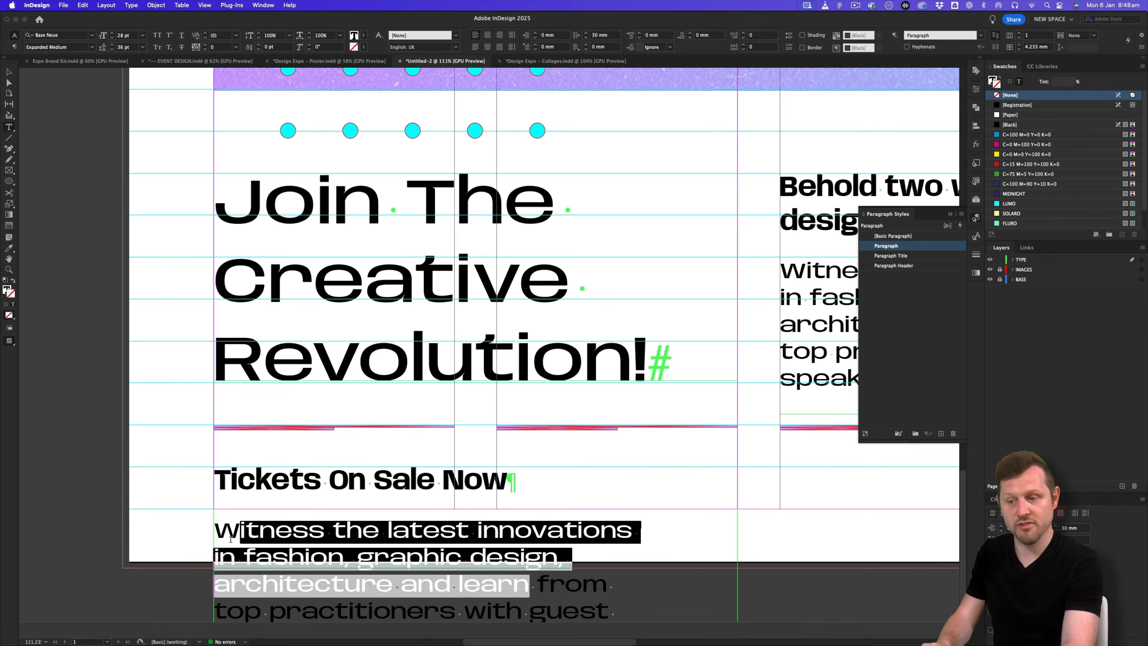
key("BackSpace")
left_click_drag(663, 556, 215, 520)
type("designexpo2025.com/tickets")
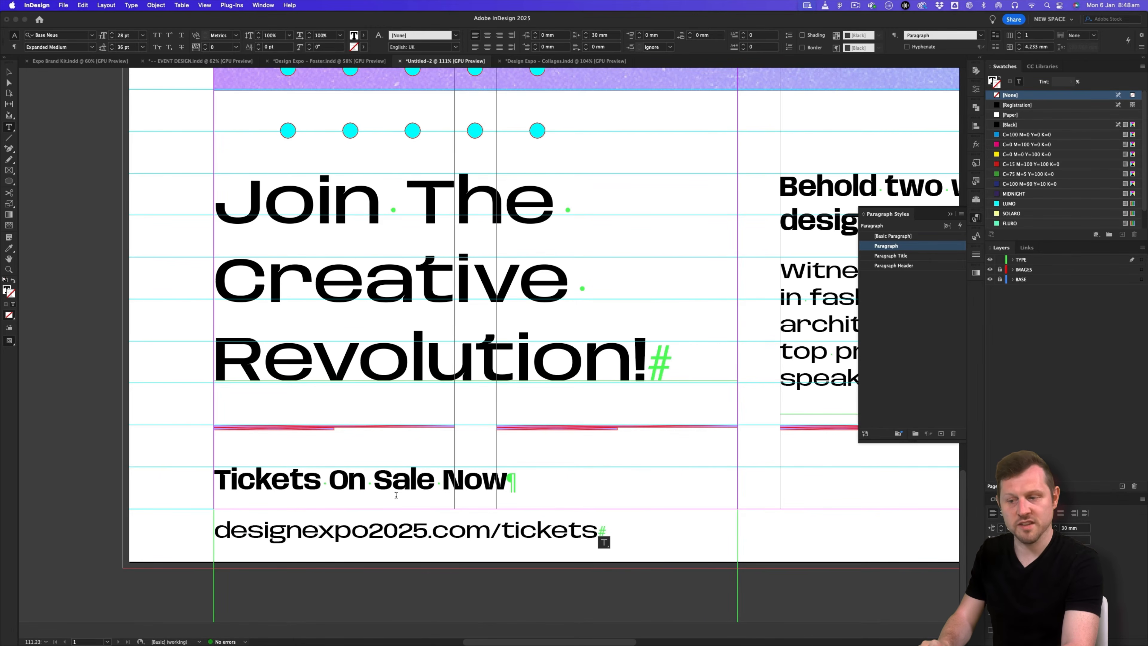
- Format the footer heading as 22 pt all caps and set the web address below it to 16 pt
left_click_drag(507, 479, 217, 476)
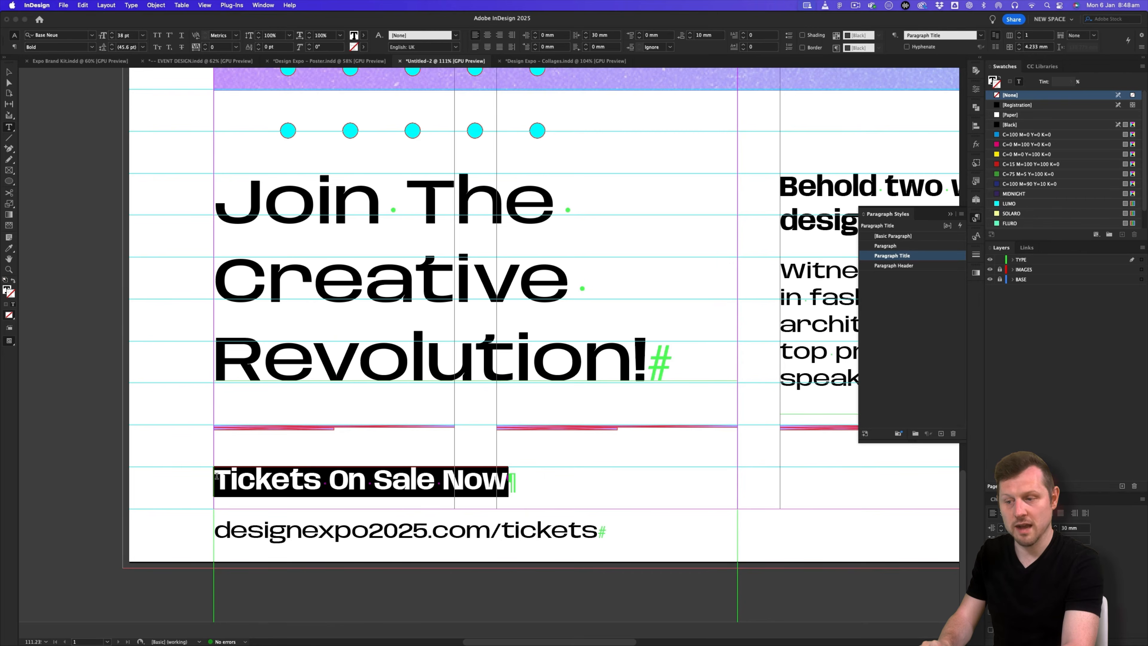
double_click(118, 37)
type("22")
key("Return")
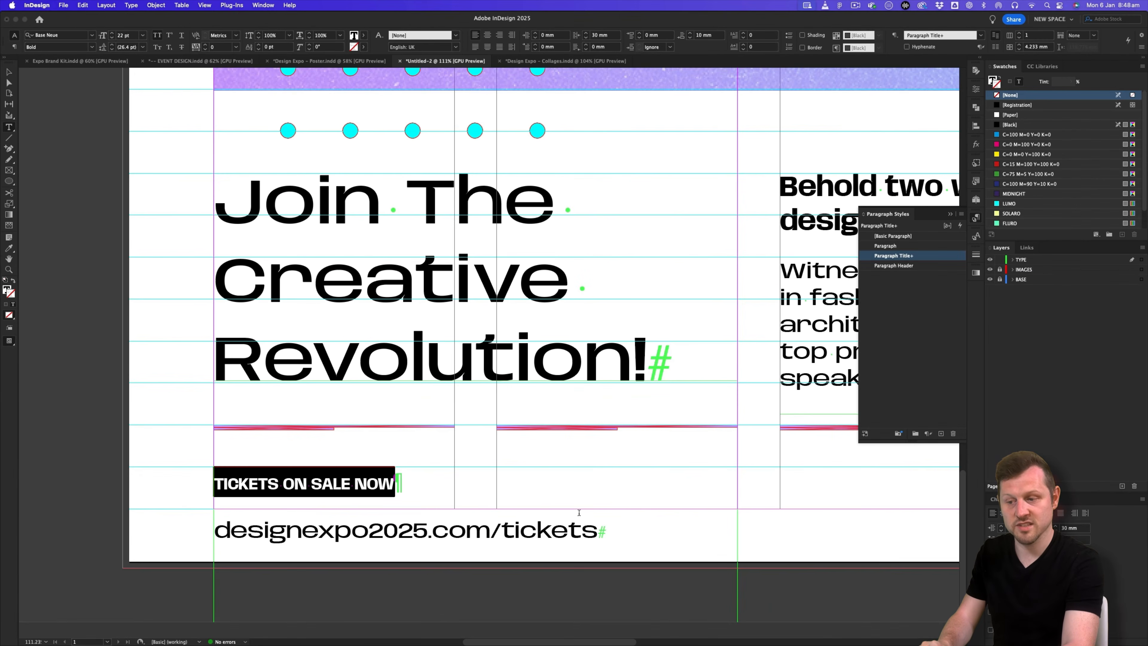
left_click_drag(692, 610, 242, 610)
left_click(126, 35)
type("16")
key("Return")
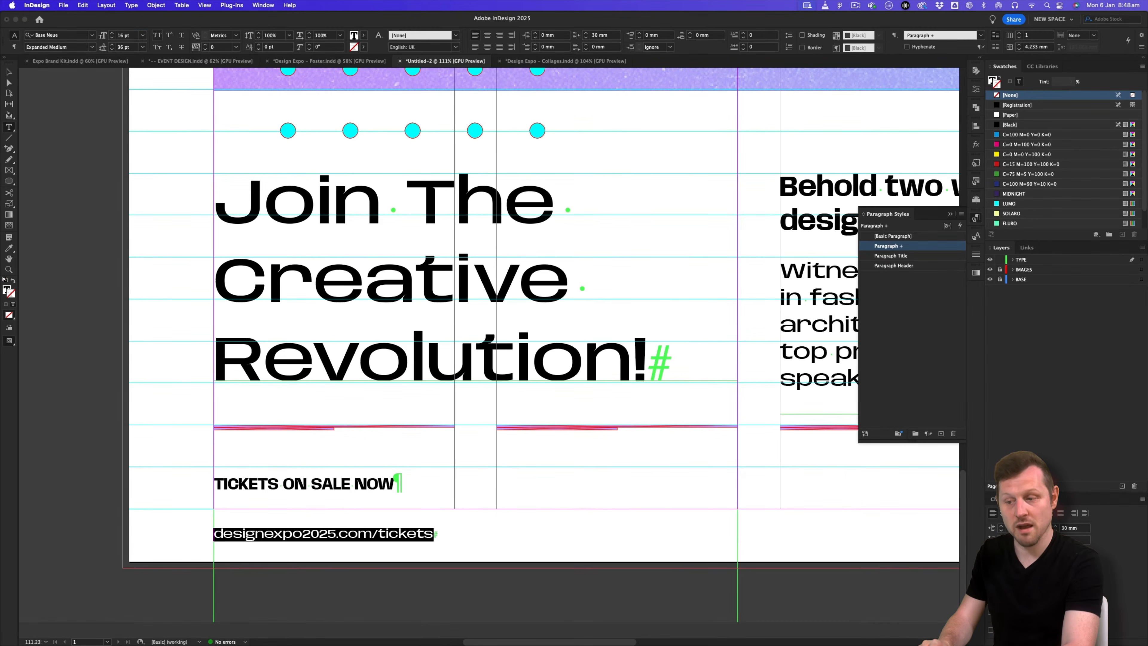
- Set the space after the "TICKETS ON SALE NOW" footer heading to 2 mm
left_click_drag(398, 487, 214, 484)
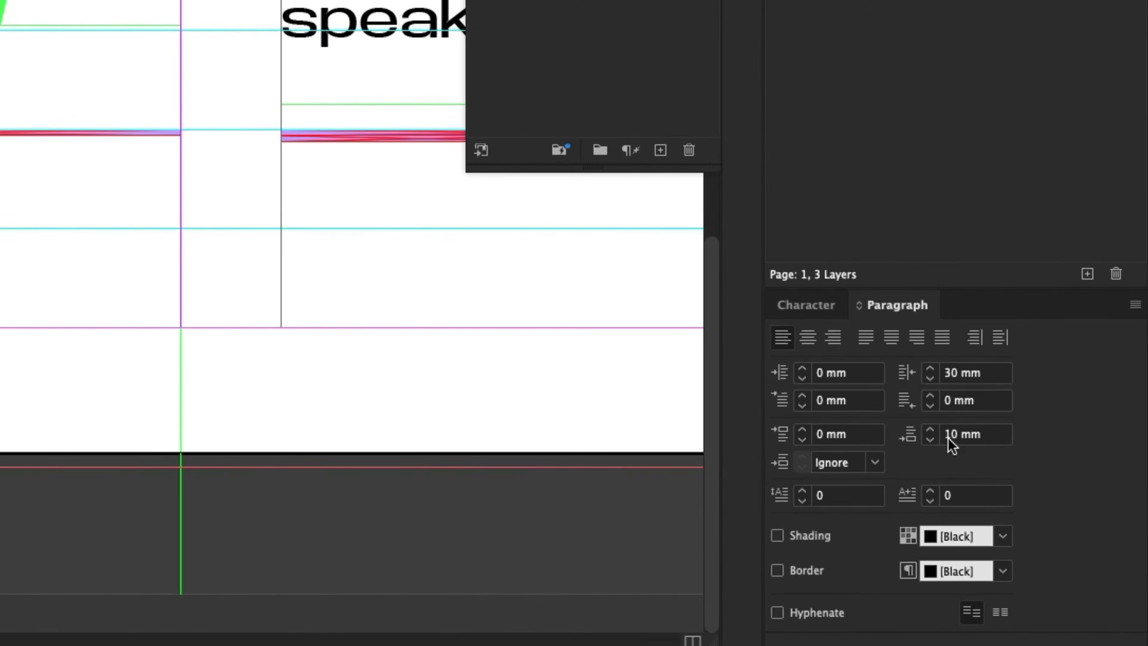
left_click(949, 436)
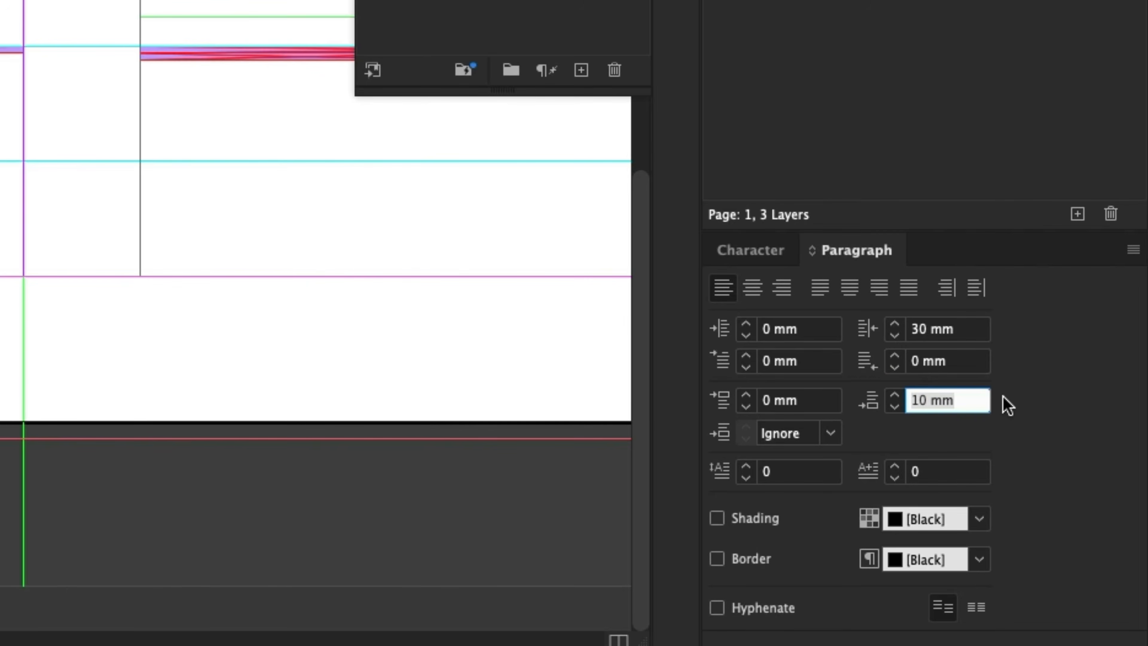
type("2")
key("Return")
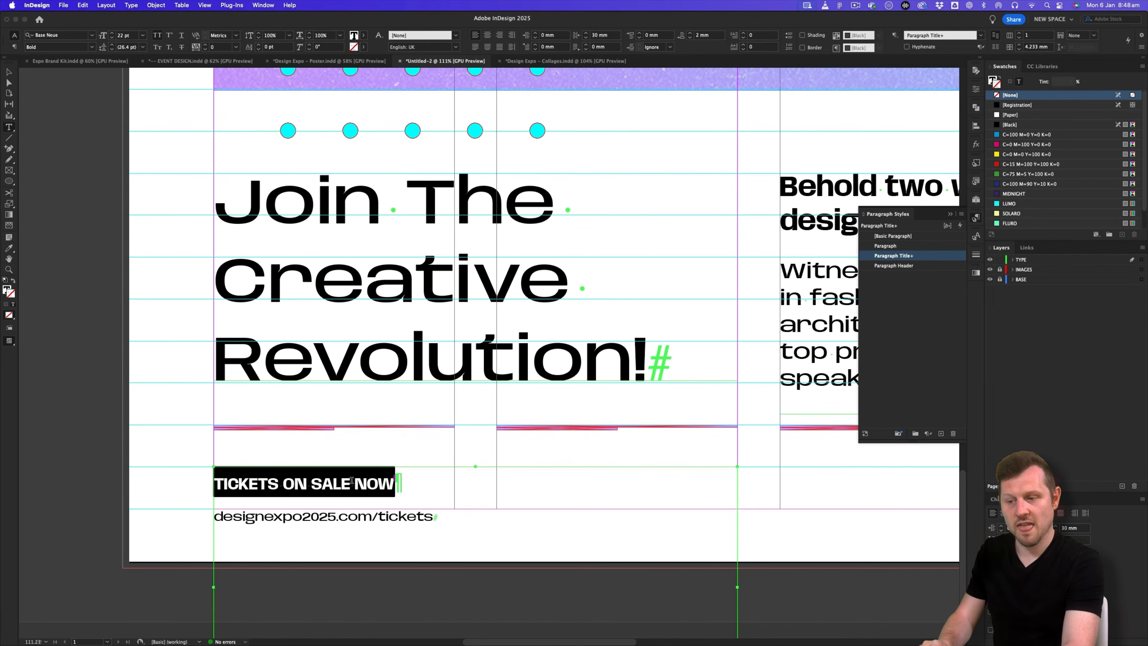
- Create a paragraph style named "Footer Title" from the footer heading, based on [No Paragraph Style], and apply it to the selection
left_click(394, 483)
left_click_drag(395, 483, 214, 482)
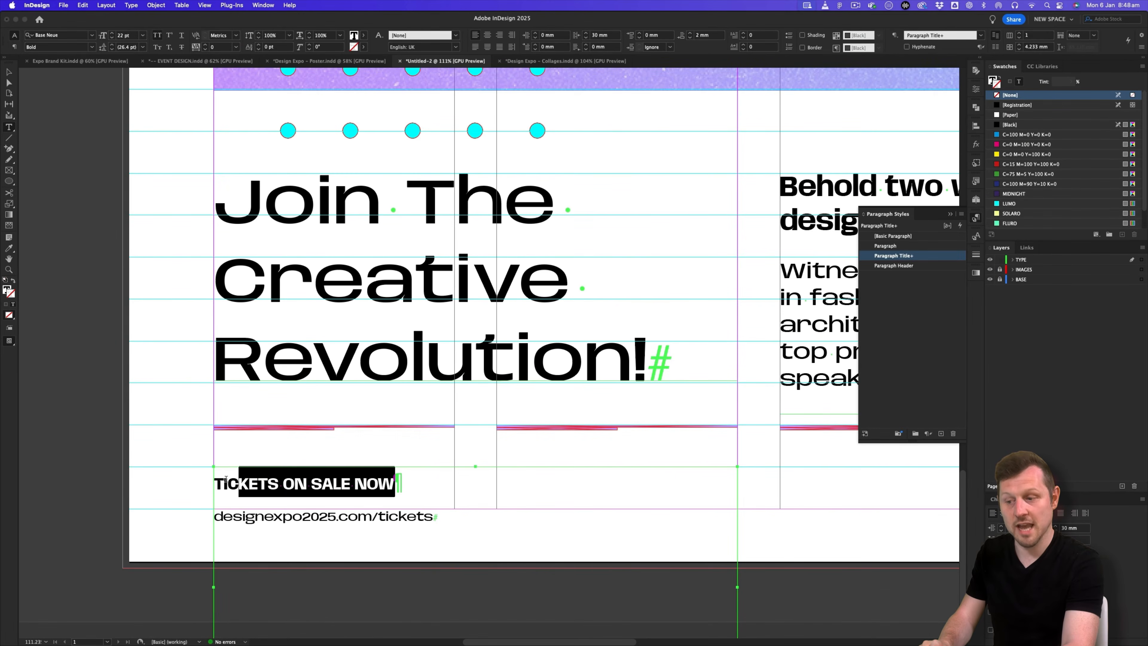
left_click(919, 256)
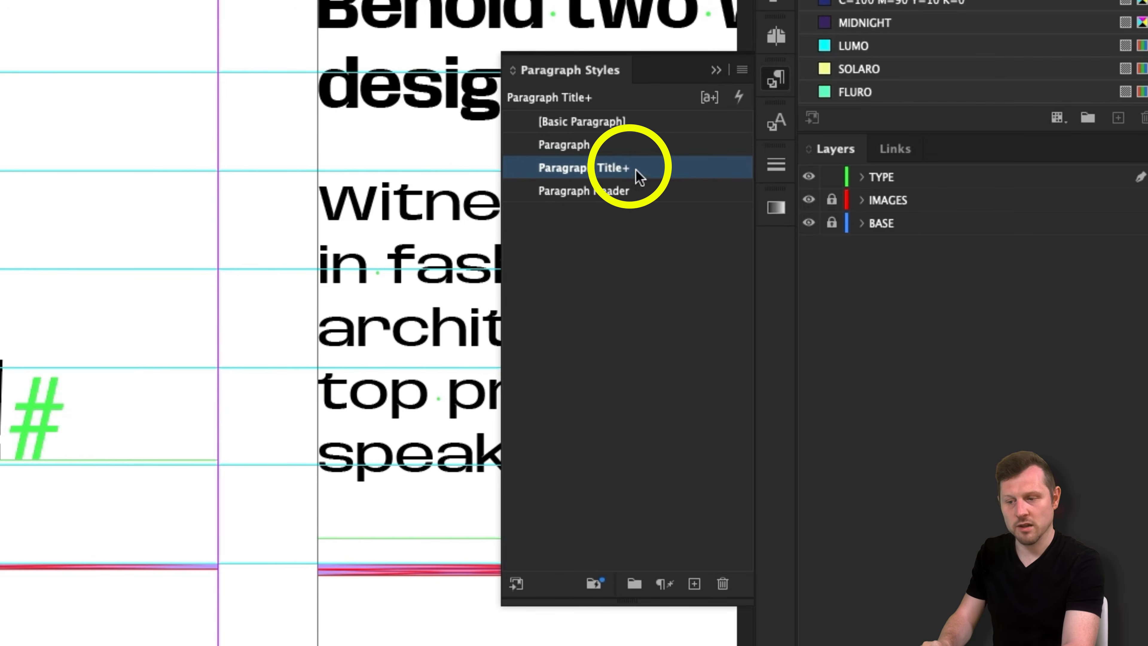
left_click(742, 70)
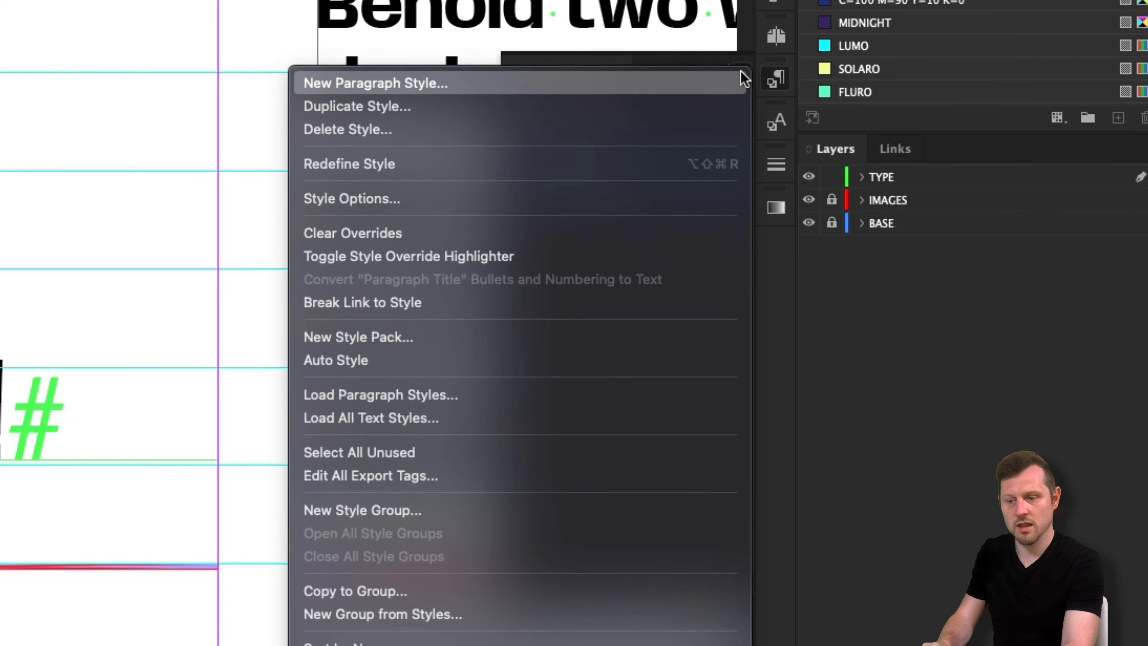
left_click(604, 86)
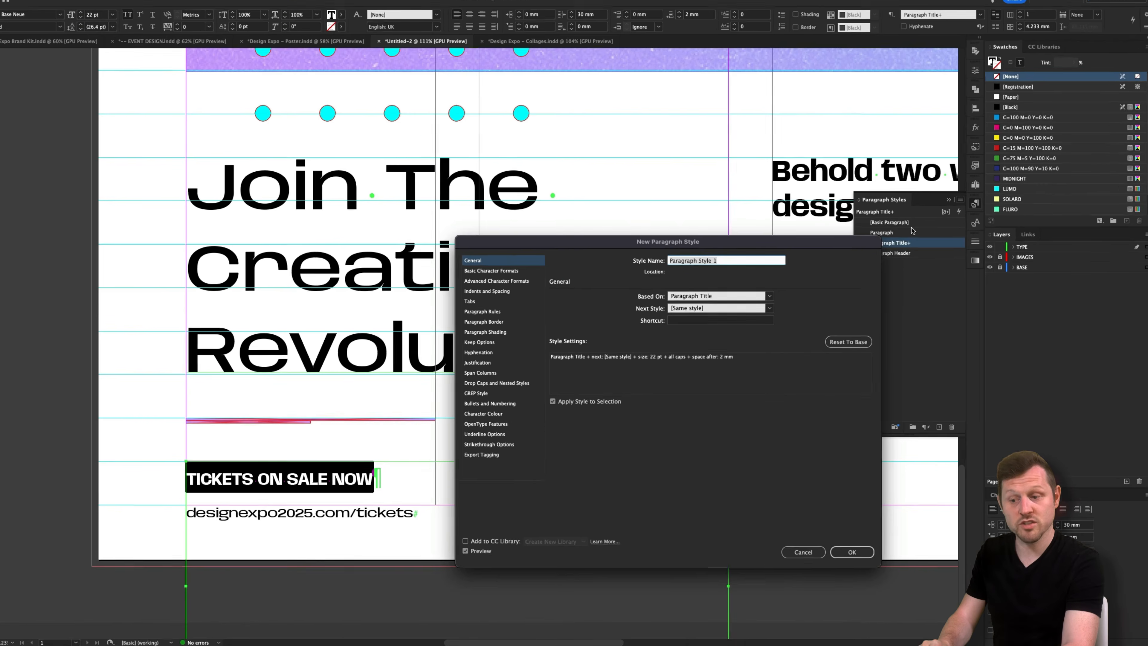
type("Footer Title")
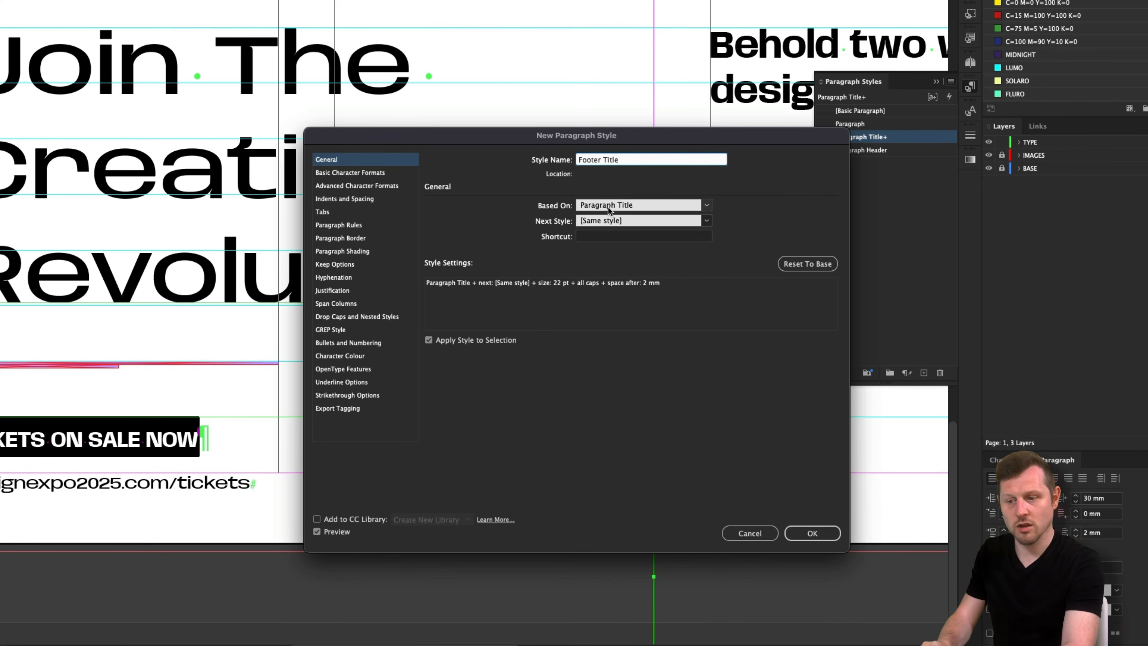
left_click(705, 205)
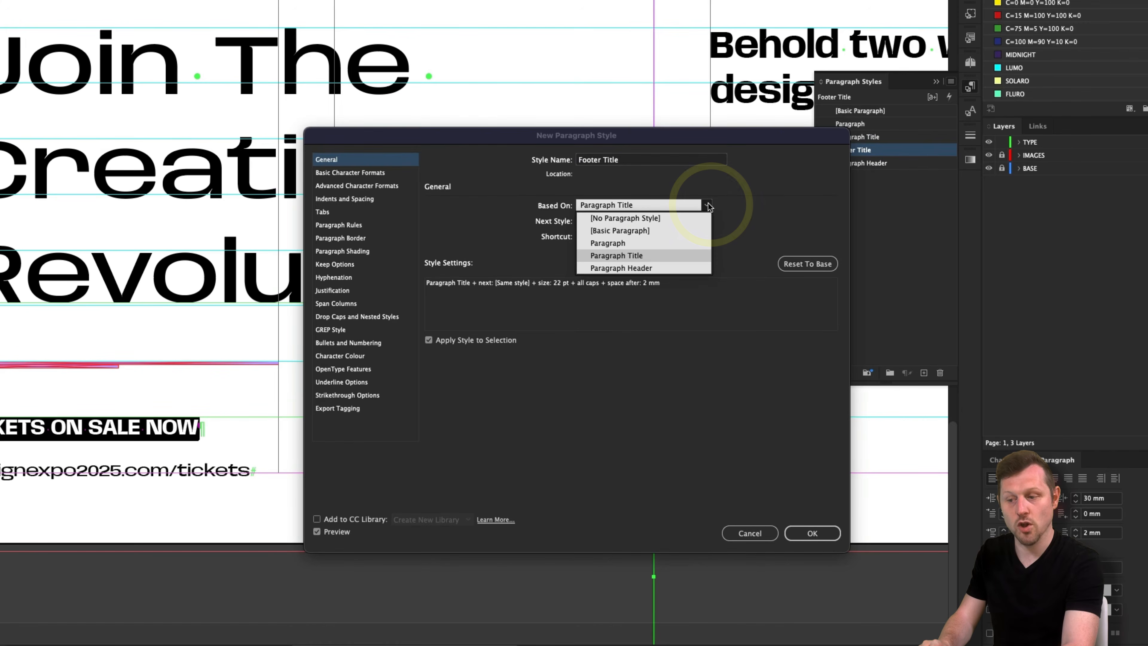
left_click(662, 220)
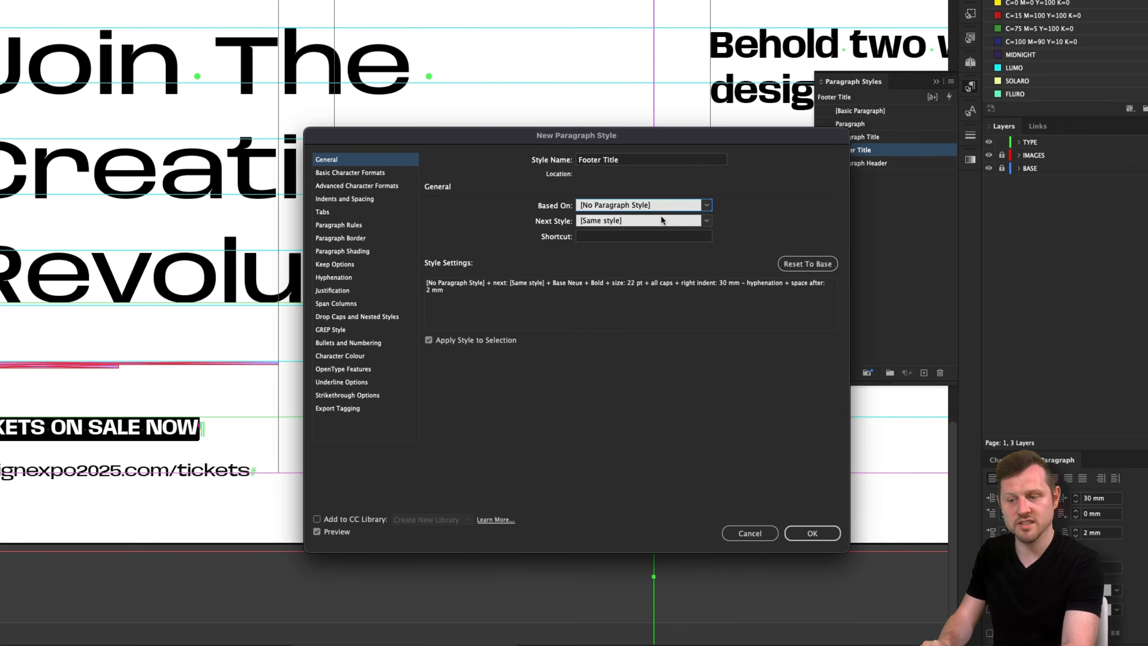
left_click(813, 536)
- Create a paragraph style named "Footer Paragraph" from the footer web address, based on [No Paragraph Style], and apply it to the selection
left_click_drag(257, 472, 180, 504)
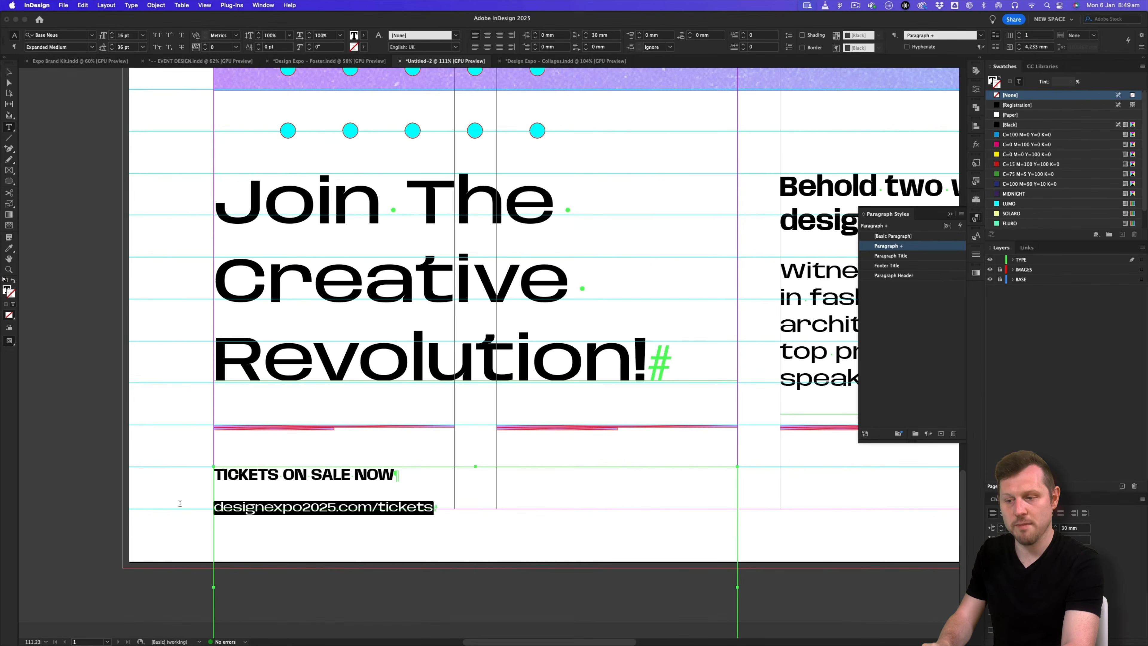
left_click(960, 214)
left_click(931, 222)
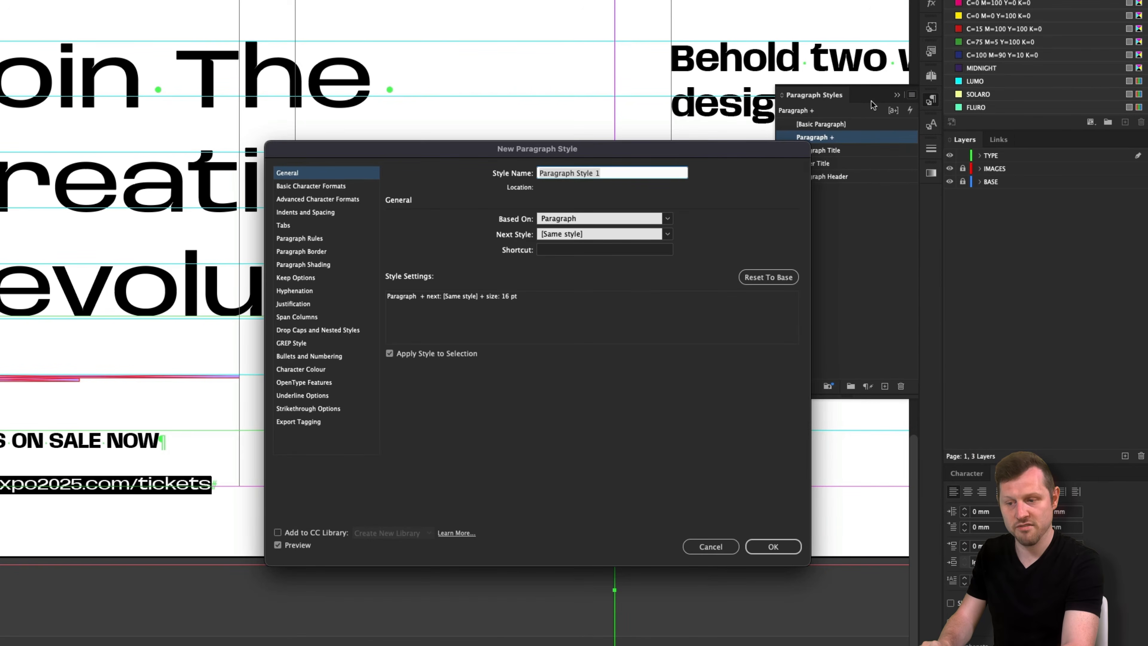
type("Footer")
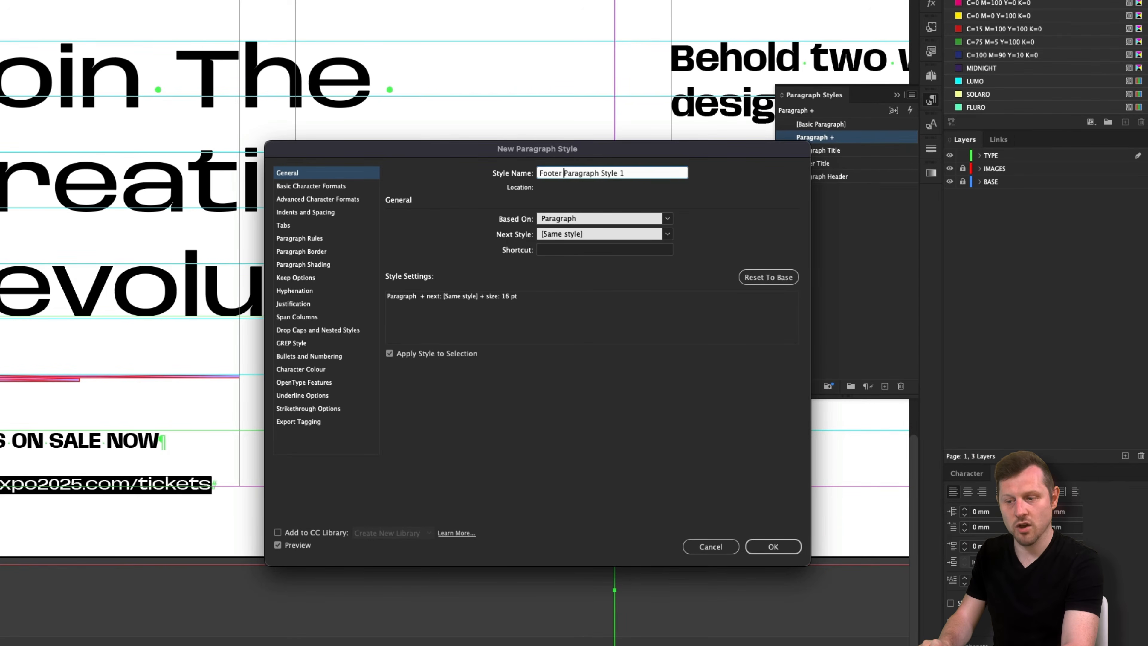
left_click(644, 173)
key("BackSpace")
key("BackSpace")
key("BackSpace")
key("BackSpace")
key("BackSpace")
key("BackSpace")
key("BackSpace")
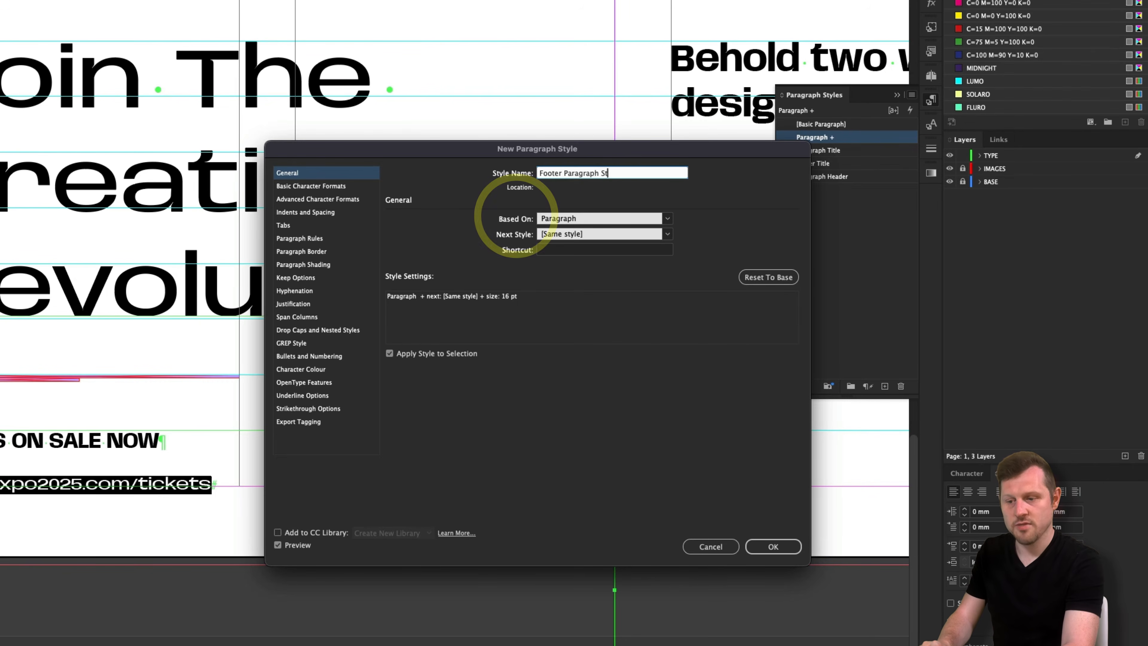
left_click(667, 218)
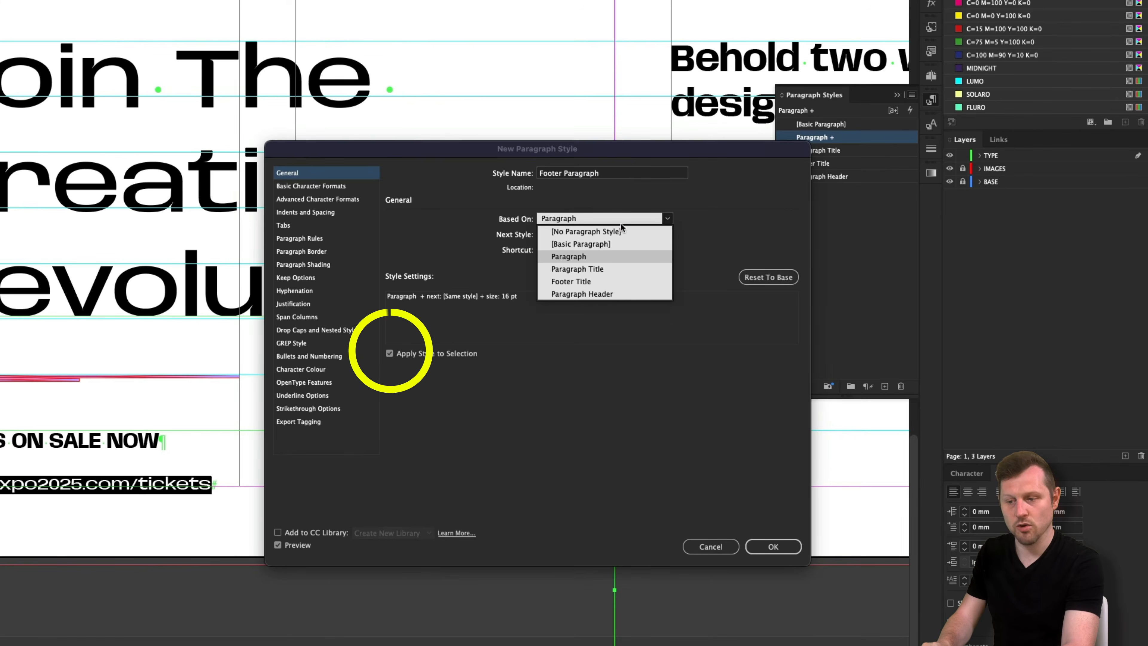
left_click(565, 227)
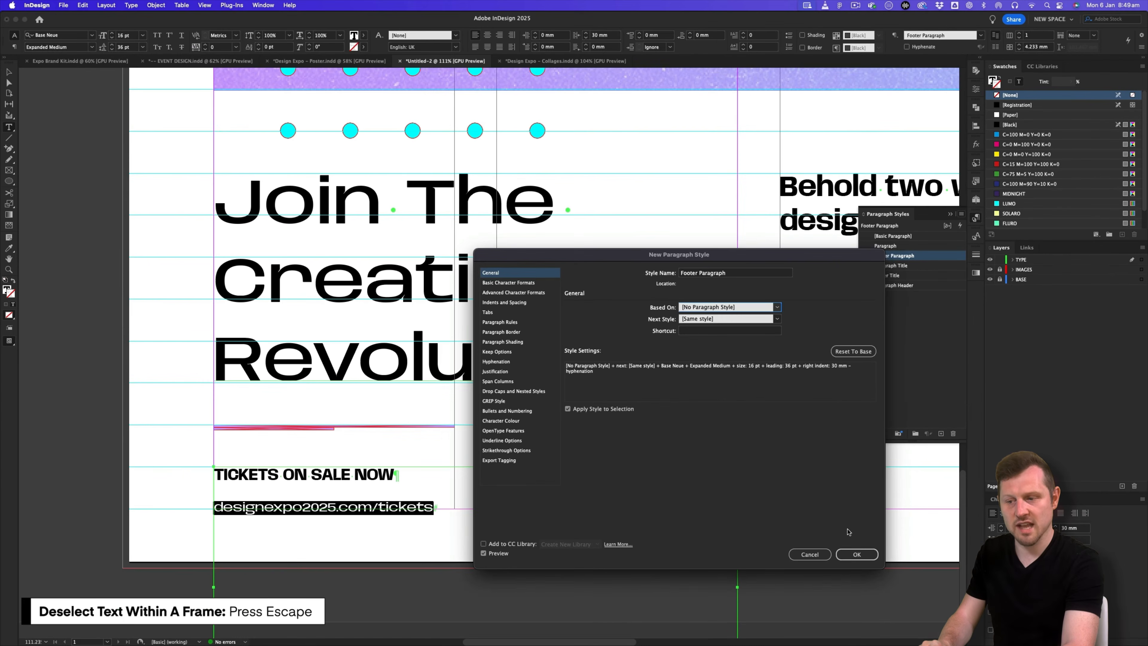
left_click(826, 551)
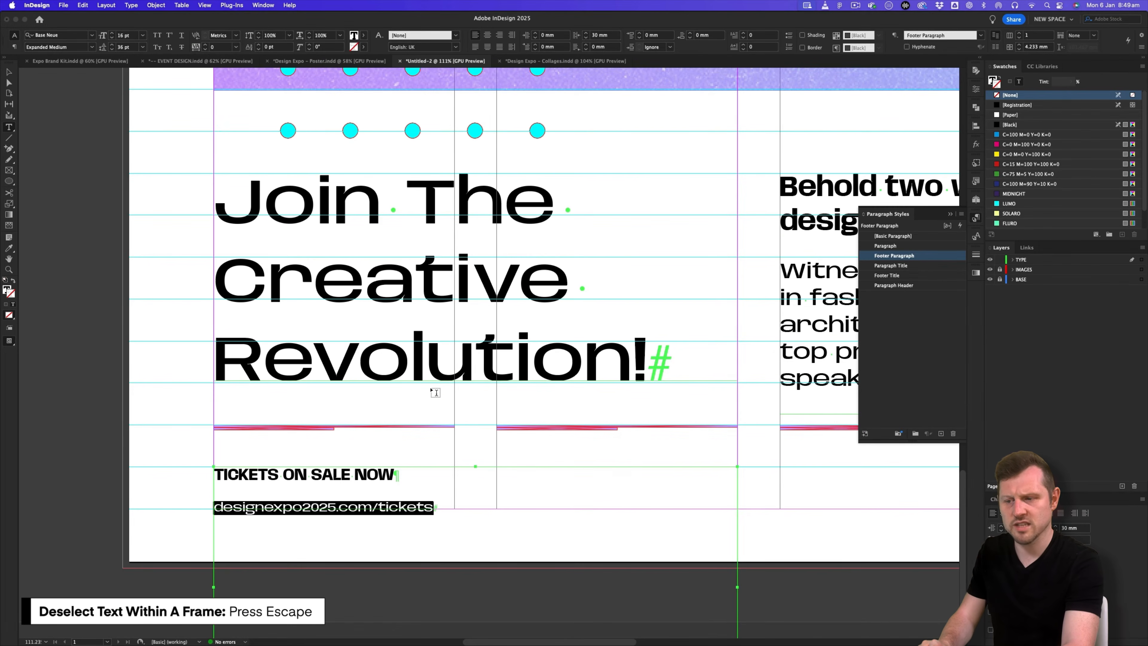
- Set the right indent of the whole "TICKETS ON SALE NOW" footer text frame to 0 mm
key("Escape")
key("super+shift+a")
key("z")
left_click(424, 430, "alt")
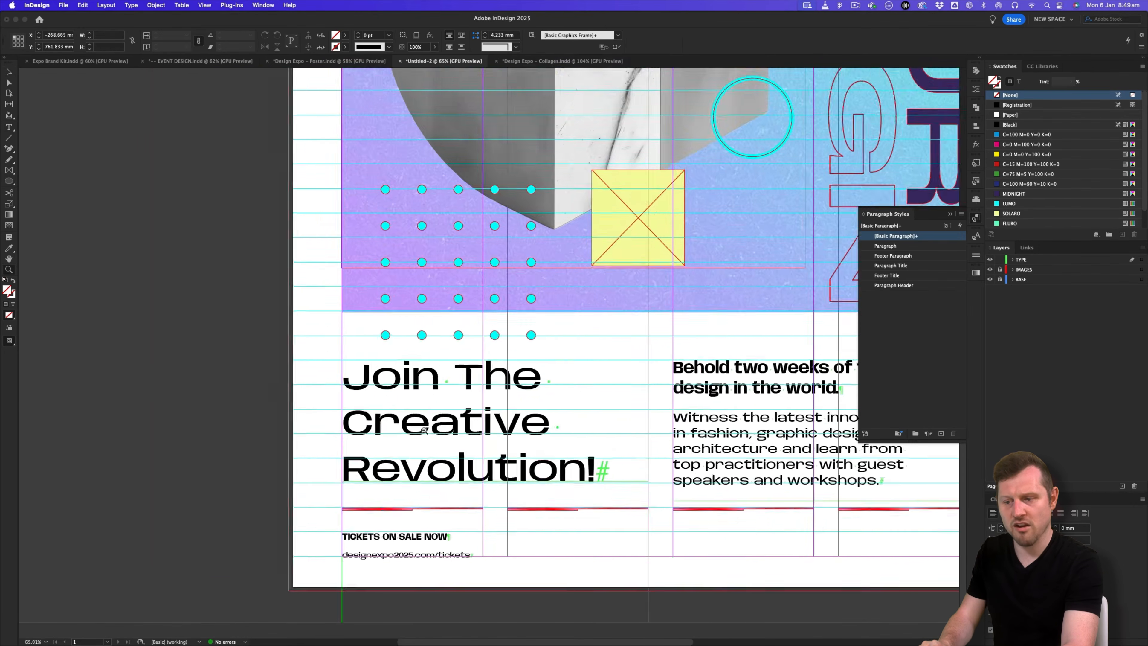
key("super+0")
key("v")
left_click(490, 576)
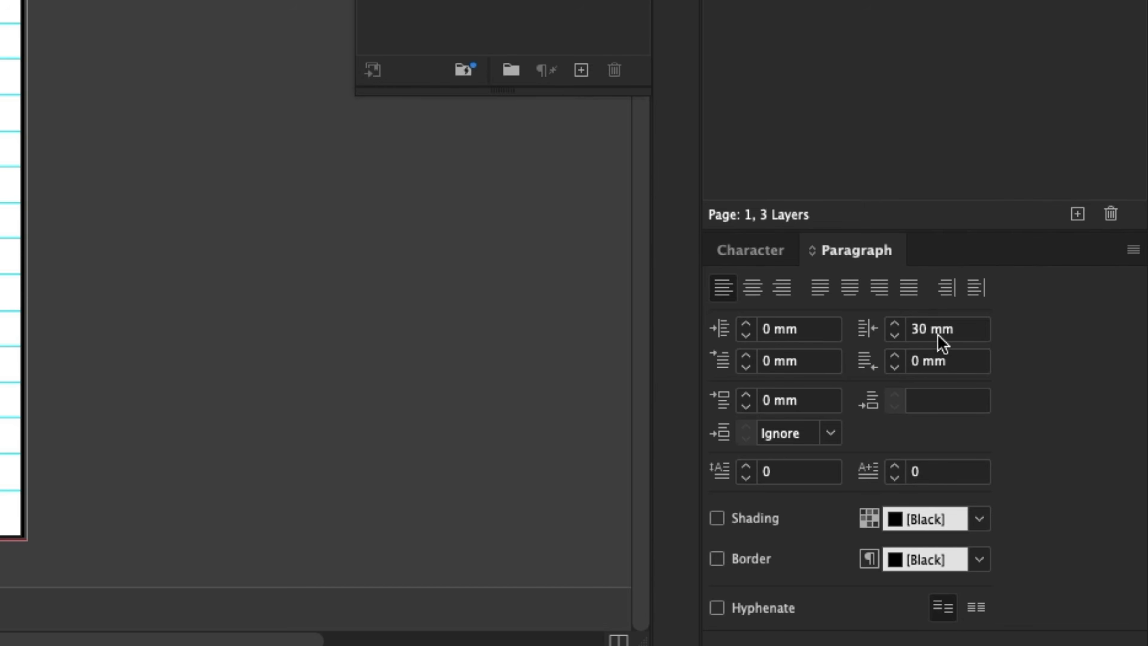
left_click(933, 329)
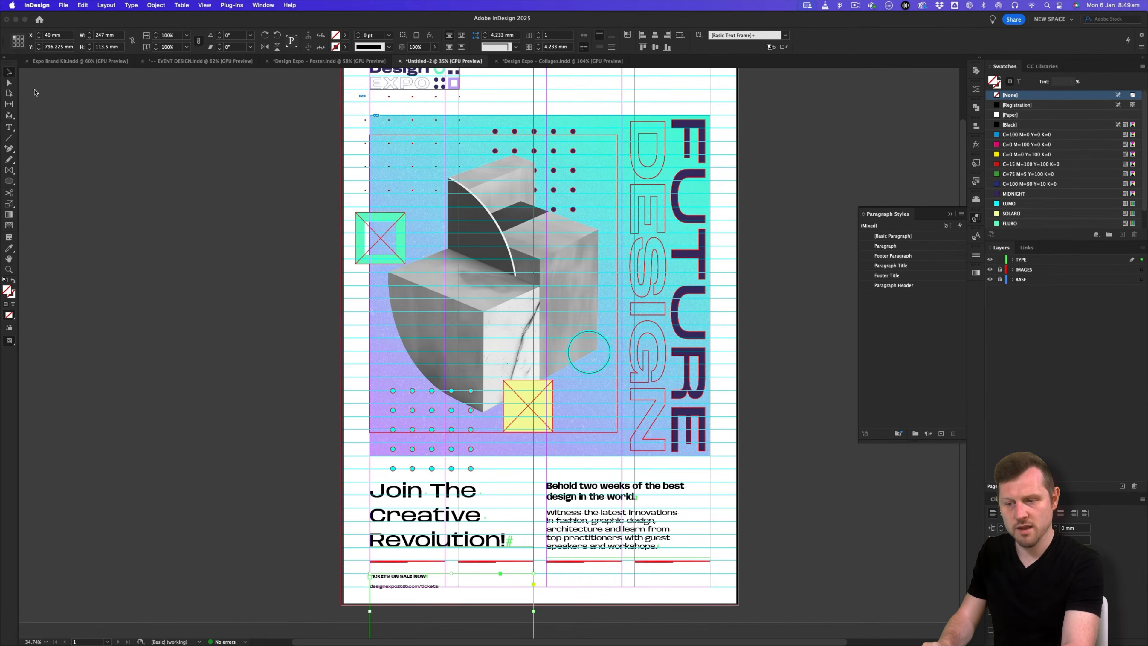
- Fit the footer frame's height to its text and narrow it to the first column, about 113.5 mm wide
left_click(34, 93)
scroll(428, 561, "down", 5)
scroll(428, 561, "up", 1)
left_click(444, 520)
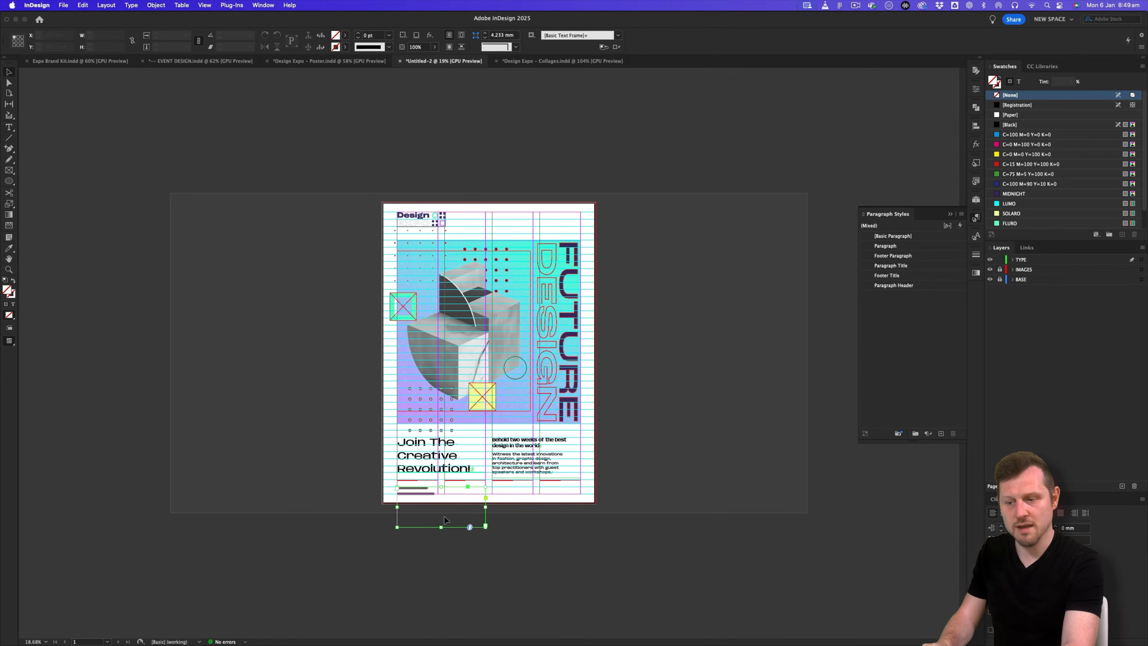
double_click(442, 528)
key("z")
left_click_drag(408, 487, 686, 328)
left_click_drag(631, 385, 487, 374)
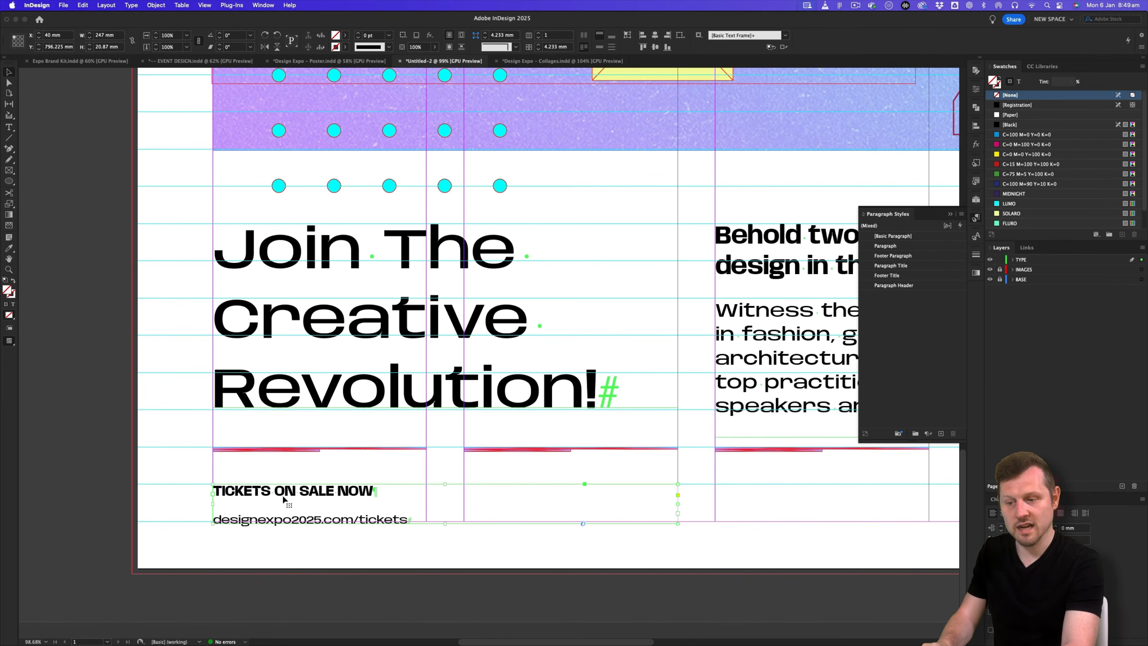
left_click_drag(677, 503, 428, 512)
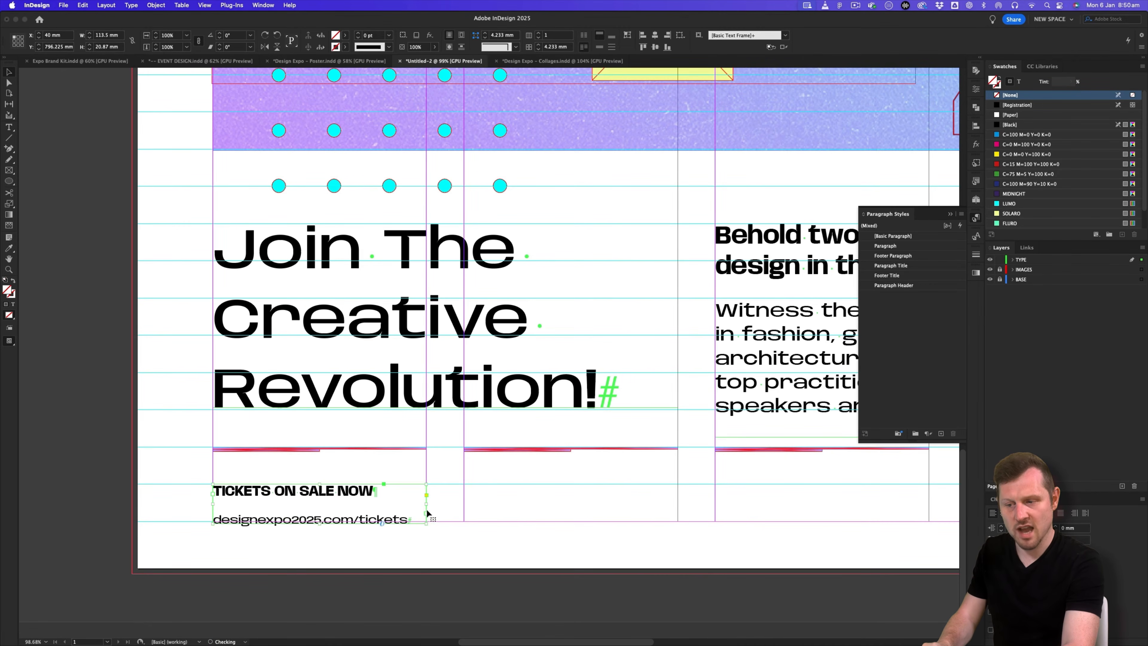
- Nudge the footer frame up to Y 795.225 mm so it rests on the bottom margin, and check it in preview mode
key("Up")
key("Up")
key("Up")
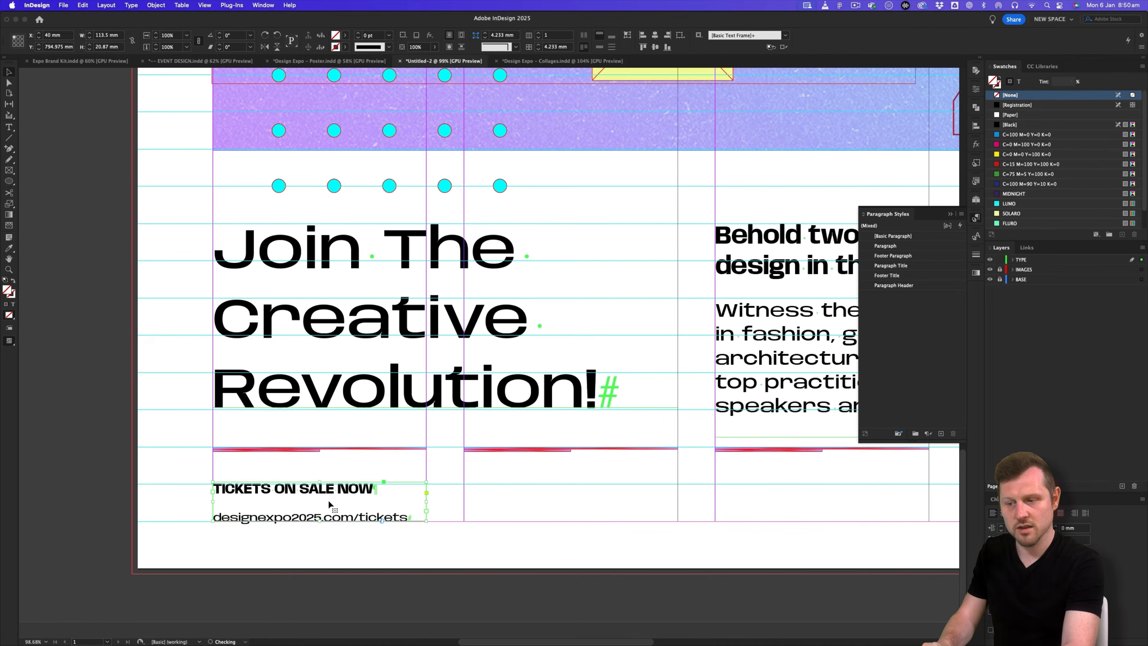
key("Up")
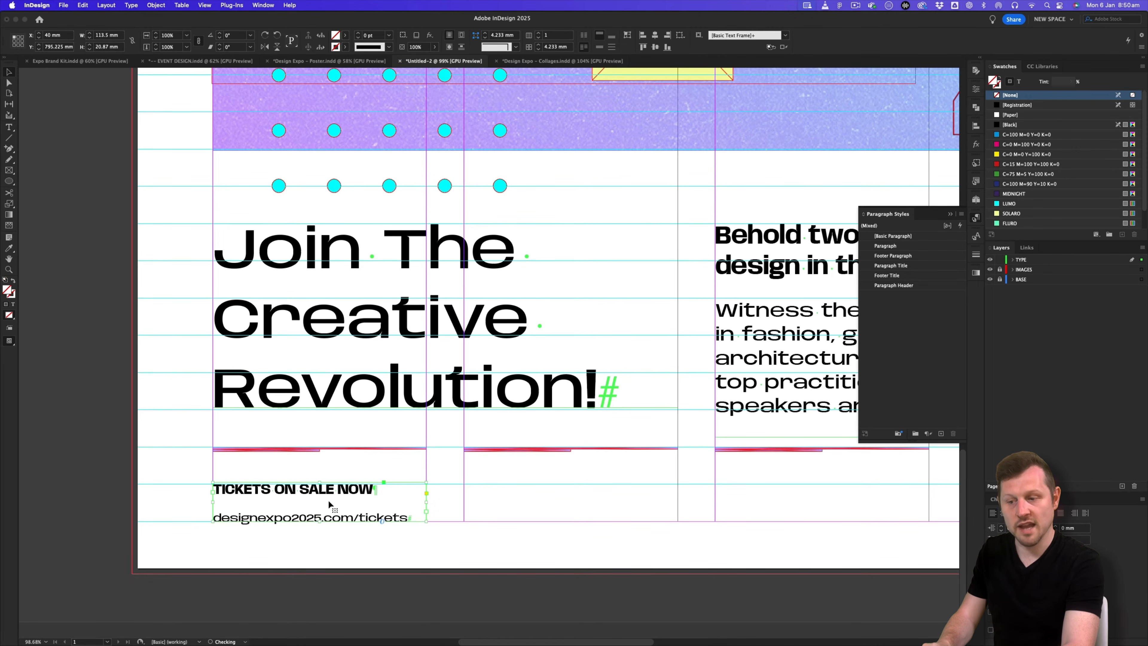
left_click(552, 532)
key("w")
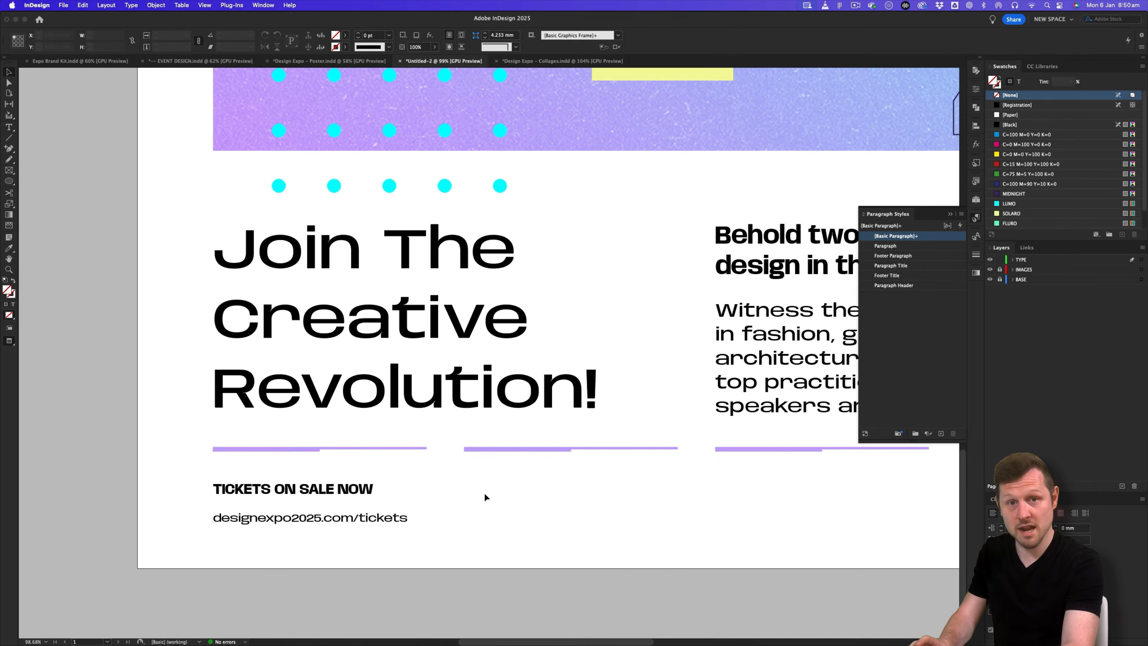
key("w")
- Duplicate the "TICKETS ON SALE NOW" text frame into the other three footer columns, aligned beneath their divider lines
scroll(458, 459, "right", 5)
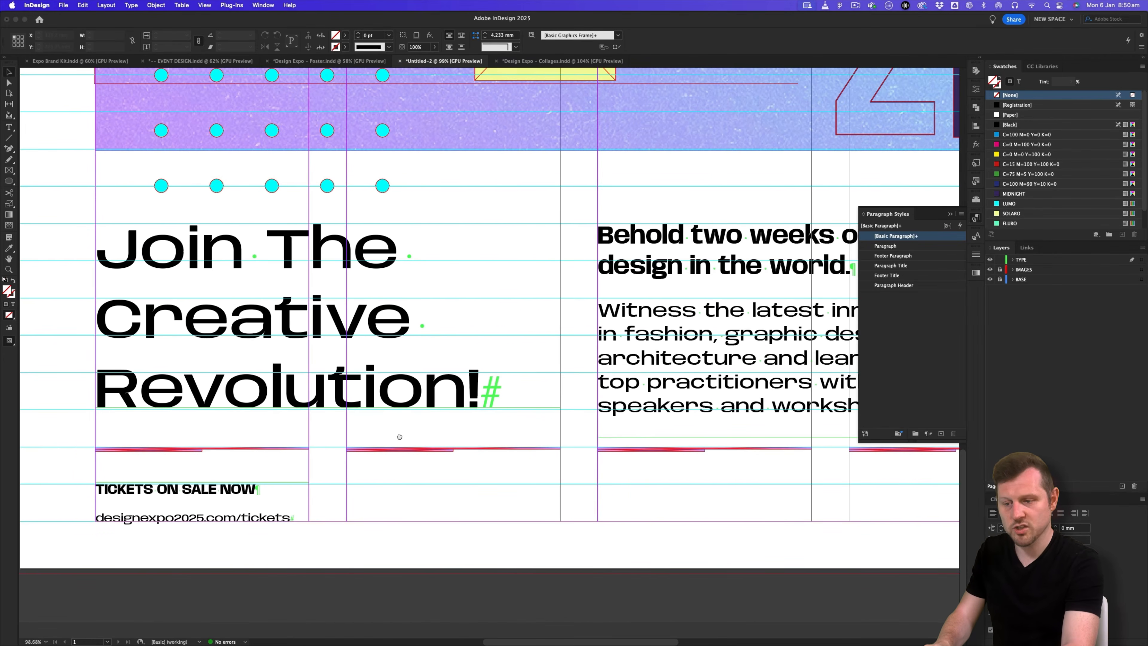
left_click(146, 496)
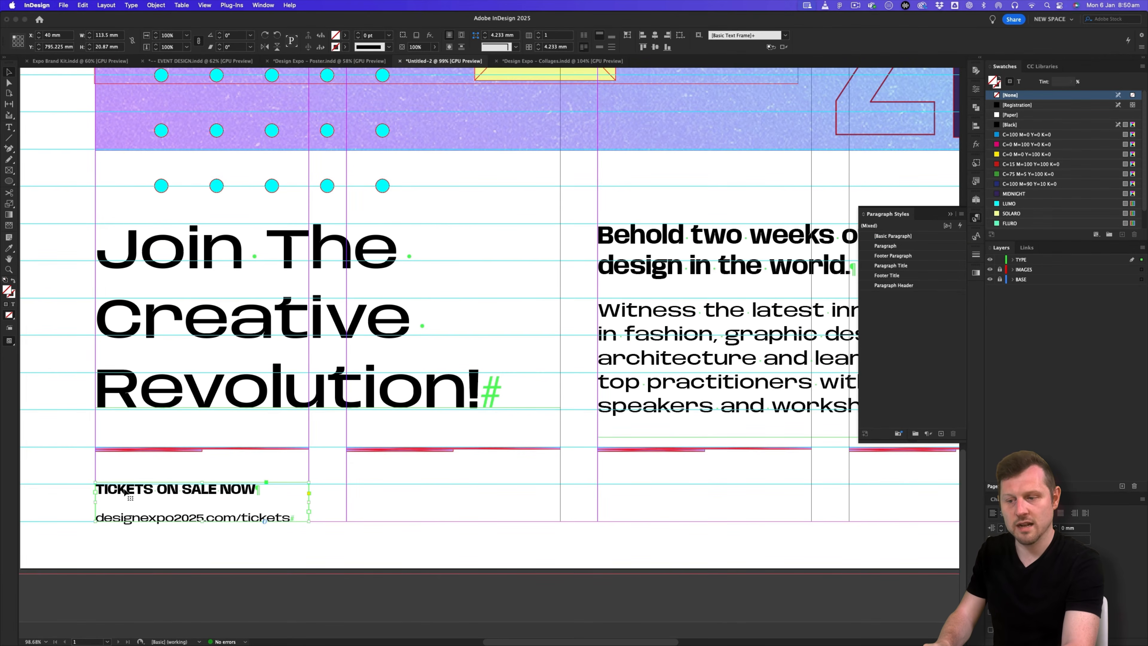
left_click_drag(132, 492, 378, 495)
scroll(499, 474, "right", 7)
left_click_drag(237, 497, 703, 525)
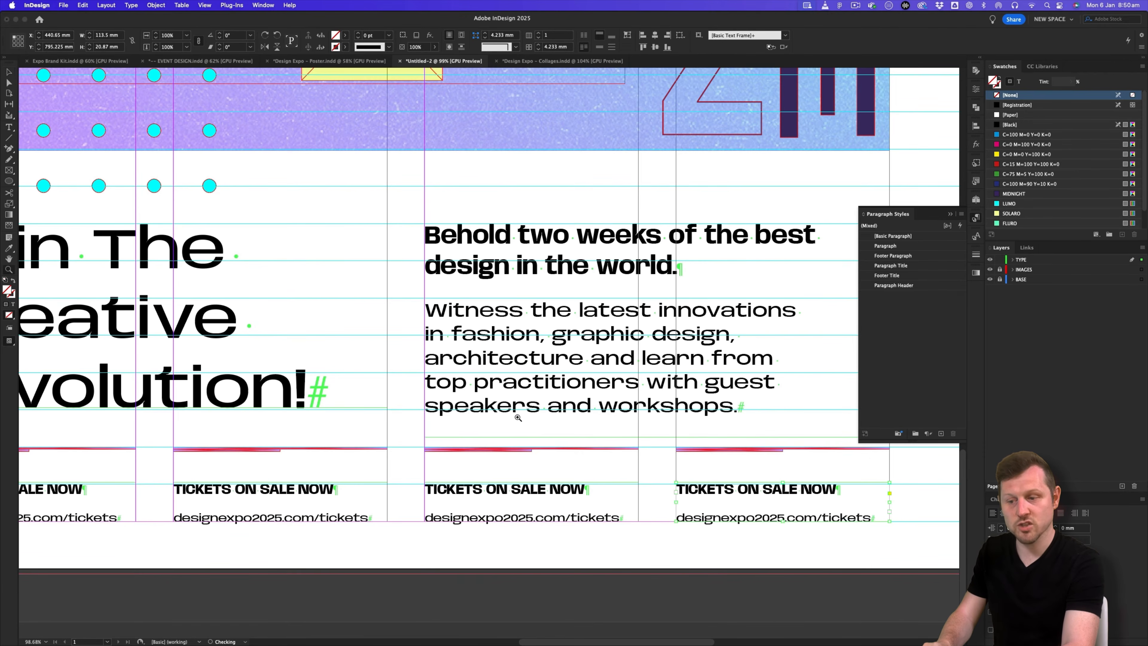
- Replace the second footer column's heading with "EXCITING SPEAKER LINEUP" from the supplied copy
scroll(513, 437, "down", 2)
left_click_drag(513, 439, 430, 440)
key("super+Tab")
key("super+Tab")
double_click(317, 517)
type("EXCITING SPEAKER LINEUP")
- Copy "designexpo2025.com/speakers" from the supplied copy and paste it over the second footer column's web address
key("super+Tab")
left_click(348, 478)
left_click_drag(529, 452, 430, 452)
key("super+c")
key("super+Tab")
left_click_drag(428, 541, 261, 542)
key("super+v")
- Replace the third footer column's heading with "CALL TO BOOK TODAY" and its web address with the phone number from the supplied copy
key("super+Tab")
left_click_drag(340, 476, 276, 478)
key("super+Tab")
left_click_drag(603, 517, 470, 518)
key("super+v")
key("super+Tab")
left_click_drag(341, 486, 281, 486)
key("super+Tab")
left_click_drag(632, 541, 474, 541)
key("super+v")
- Replace the fourth footer column's heading with "FIND OUT MORE" and its web address with "designexpo2025.com"
key("super+Tab")
left_click_drag(480, 477, 418, 477)
left_click_drag(812, 517, 679, 516)
key("super+v")
left_click_drag(498, 486, 428, 487)
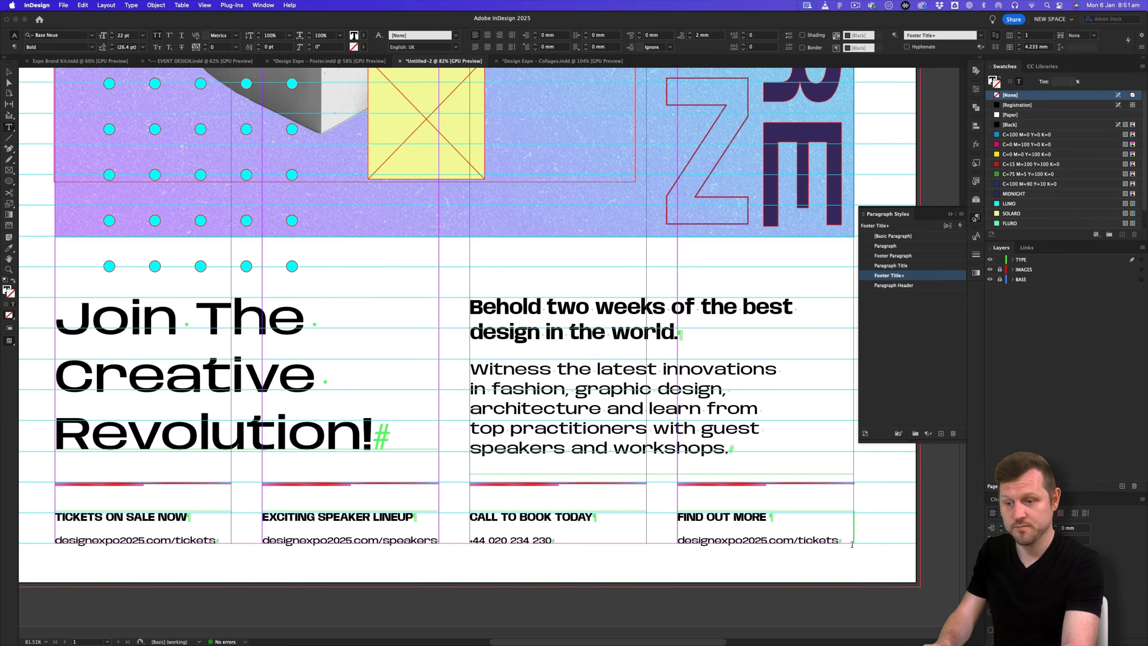
left_click_drag(839, 540, 677, 541)
key("super+v")
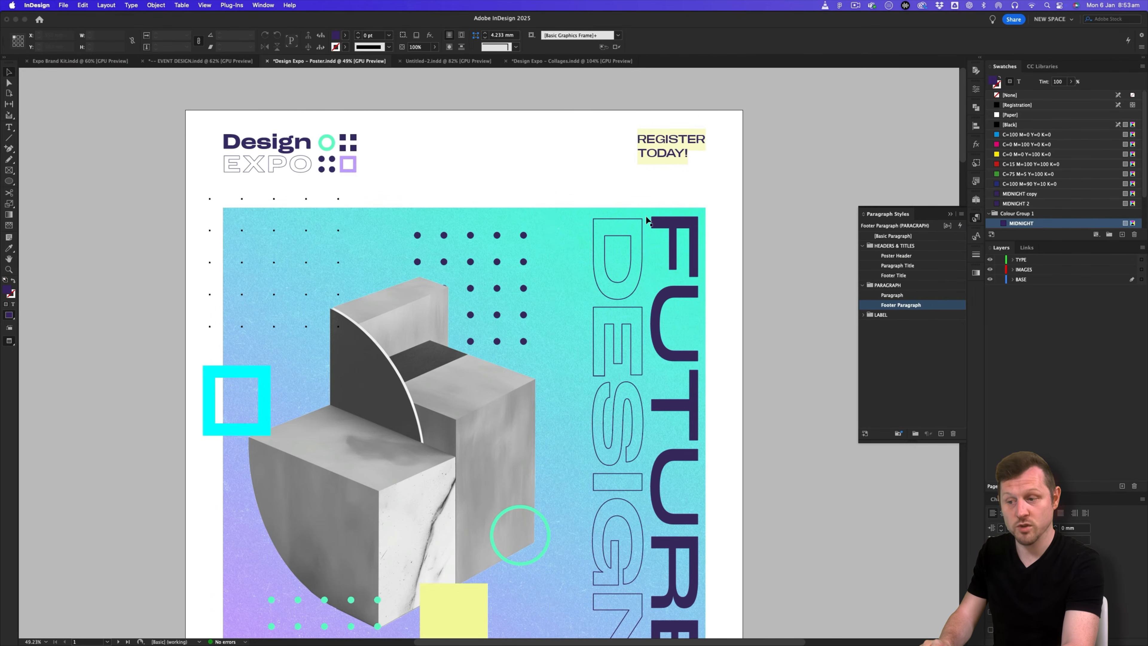
- In Untitled-2.indd, duplicate the "Join The Creative Revolution!" frame to the top margin across the last two columns, at X 307 mm, Y 25 mm
left_click(454, 65)
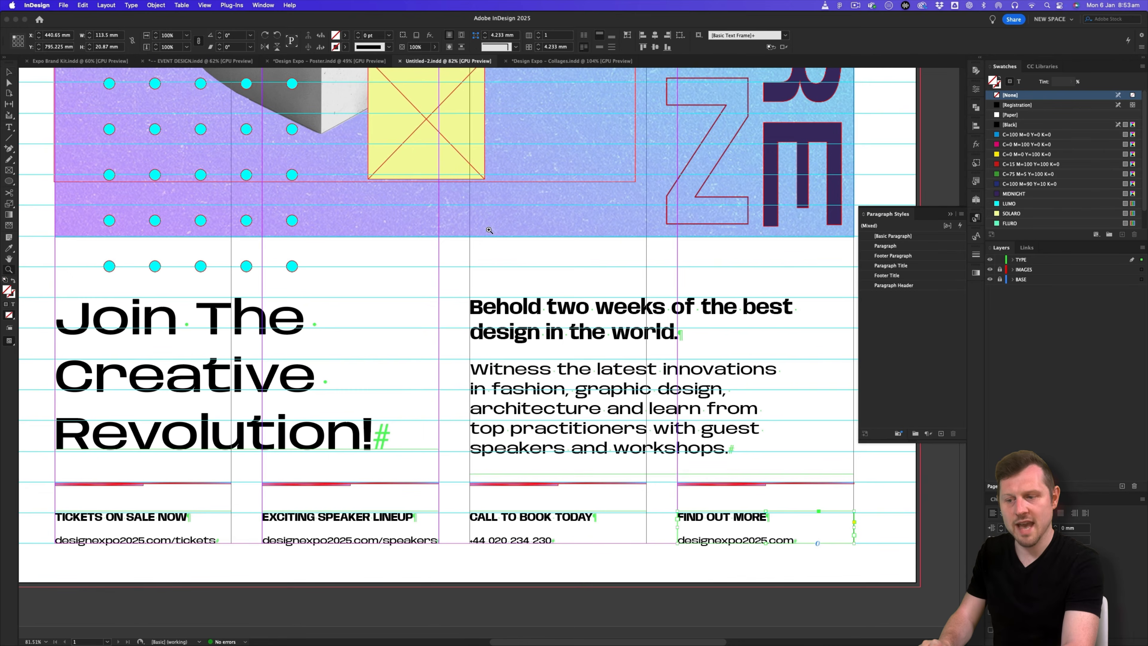
scroll(489, 230, "down", 5)
left_click_drag(324, 496, 552, 117)
scroll(589, 172, "up", 2)
scroll(589, 173, "up", 2)
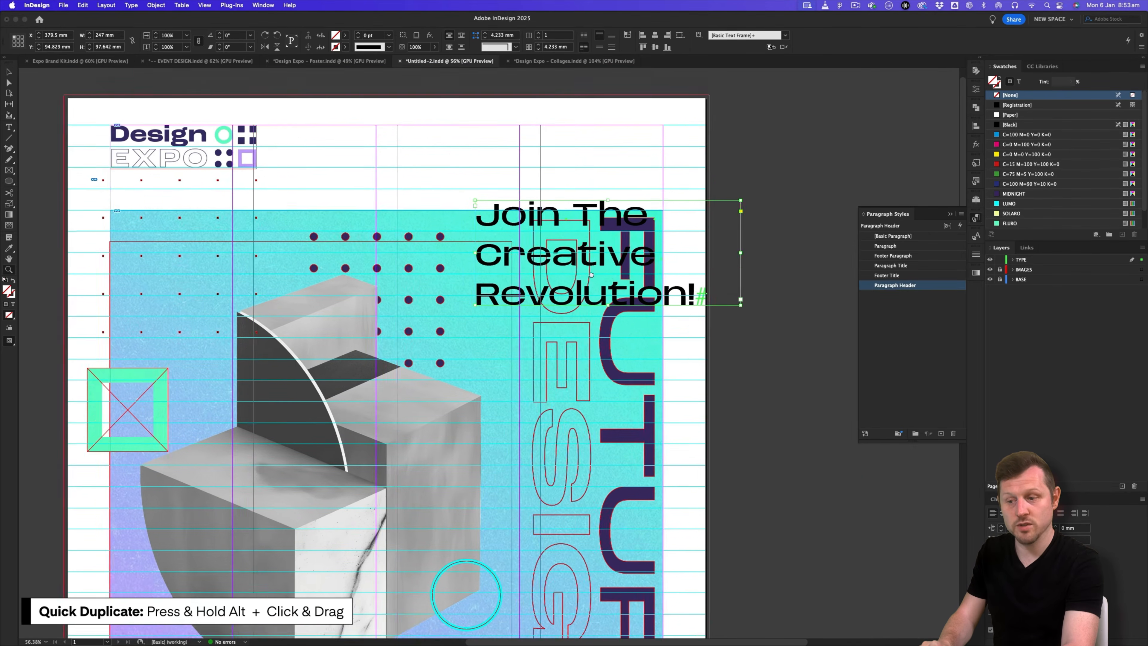
left_click_drag(597, 238, 518, 162)
- Apply the [Basic Paragraph] style to the duplicated headline and replace its text with "Register Today!"
double_click(526, 161)
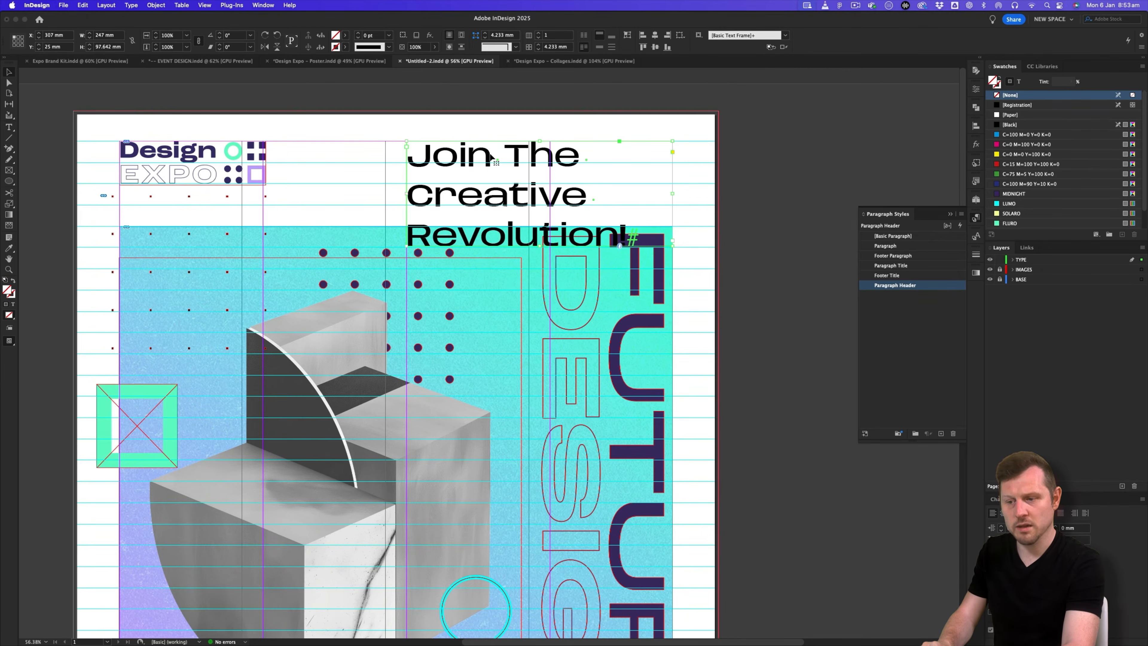
key("super+a")
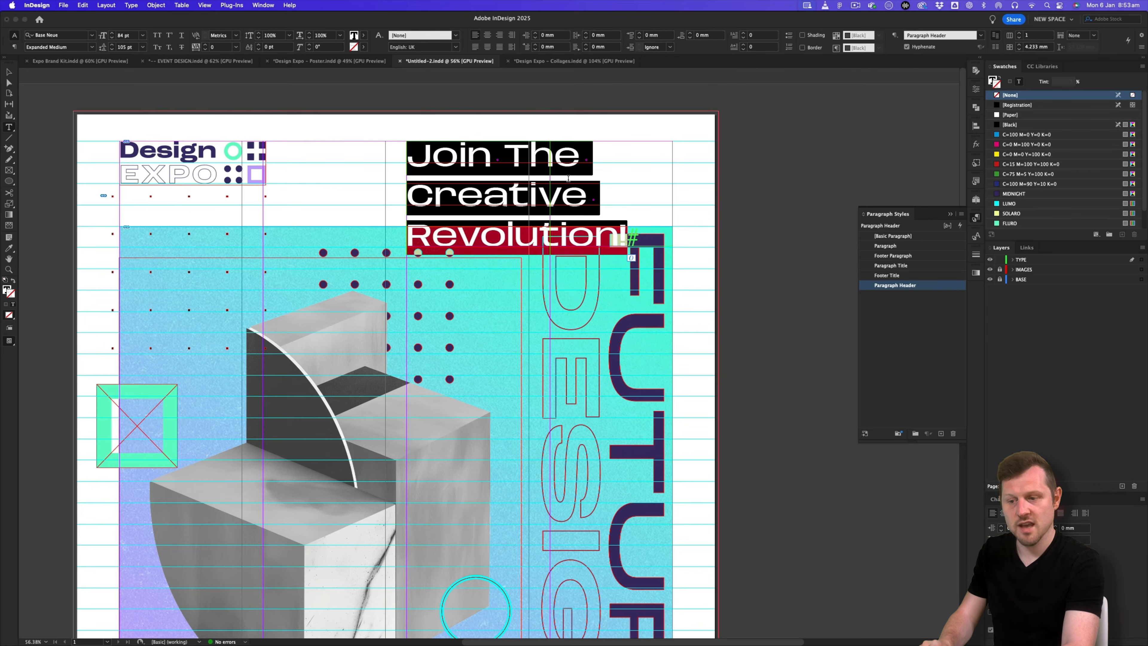
left_click(893, 236)
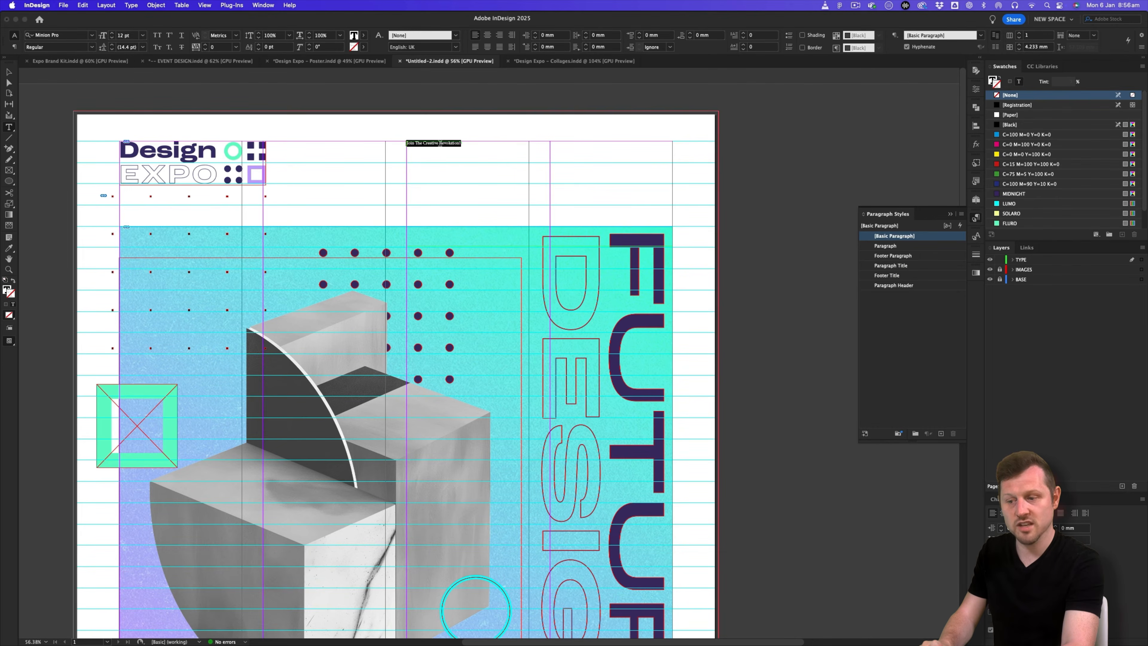
scroll(455, 147, "up", 2)
scroll(455, 146, "right", 4)
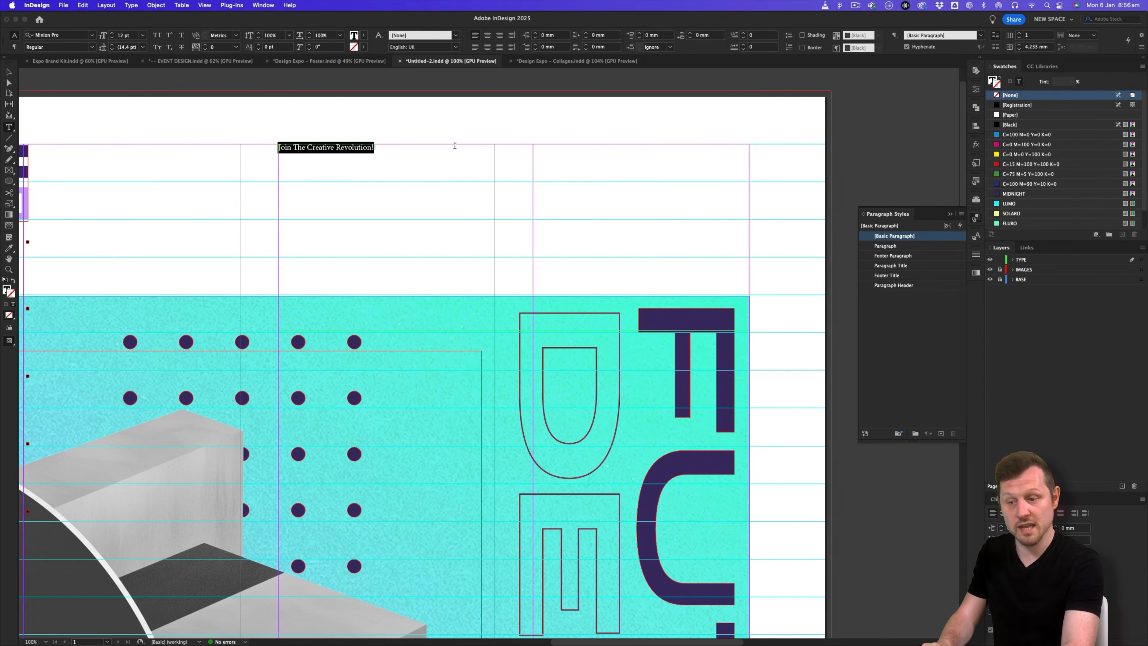
left_click_drag(373, 148, 247, 146)
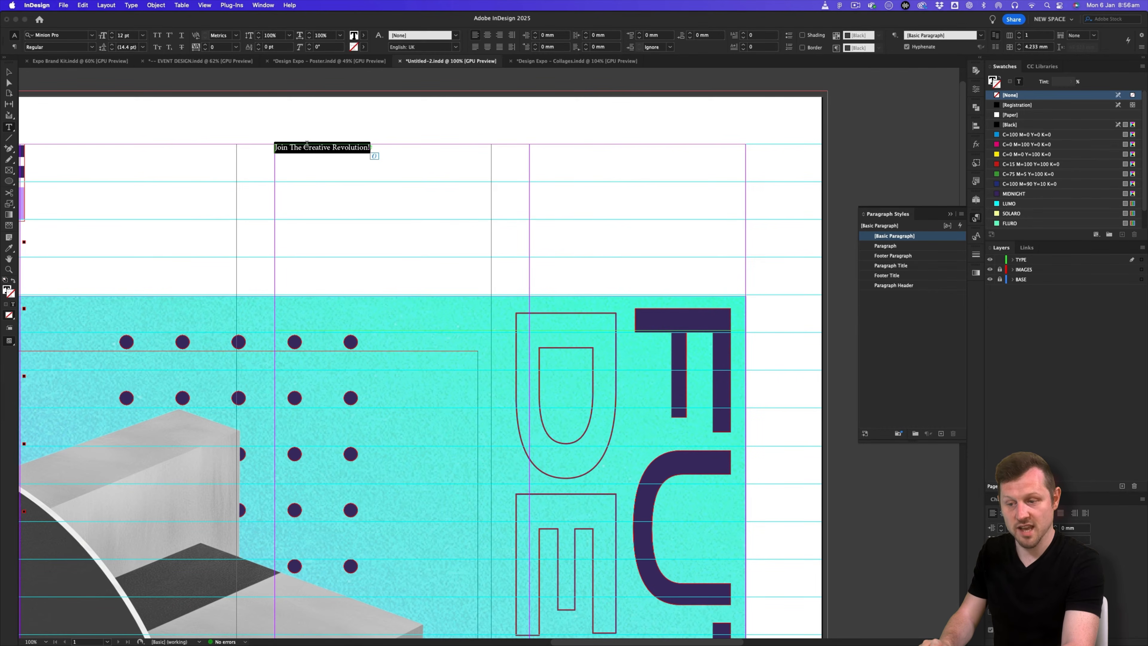
type("Register Today!")
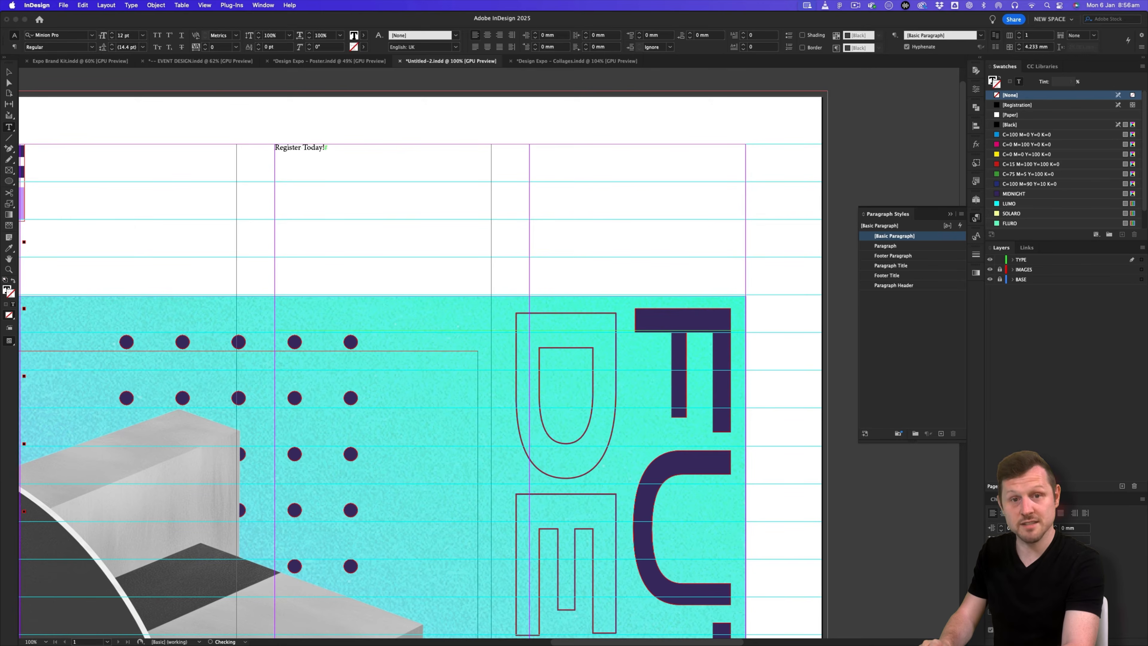
- Check the call out label in Expo Brand Kit.indd and set the "Register Today!" text in Base Neue Expanded Medium to match
left_click(64, 61)
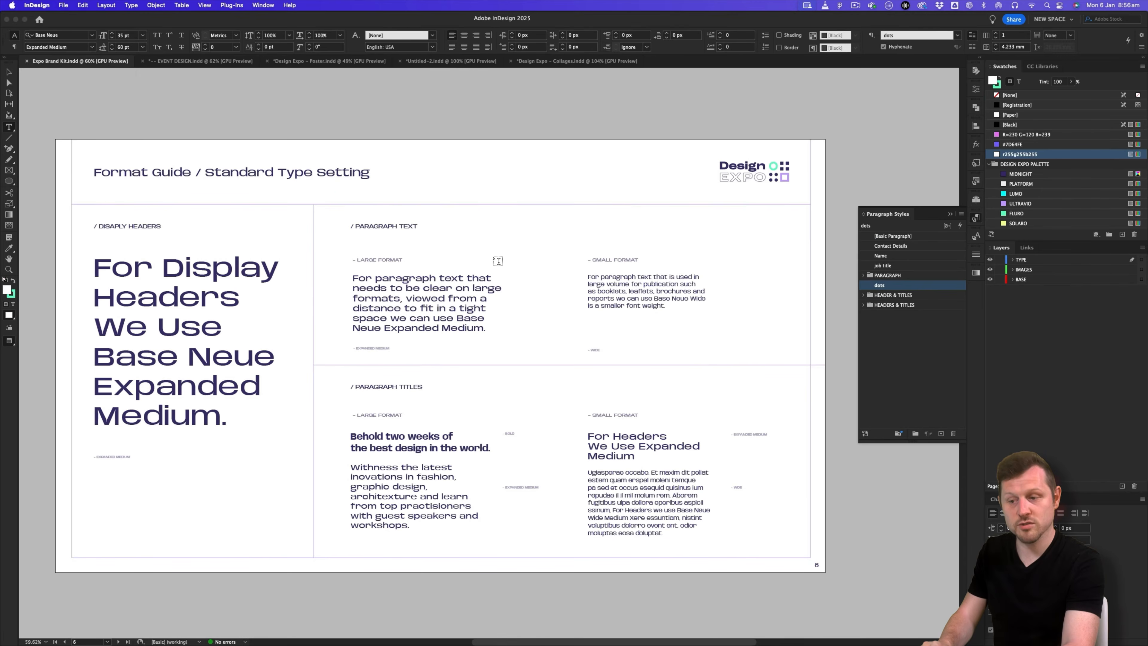
scroll(515, 262, "down", 10)
scroll(515, 262, "down", 3)
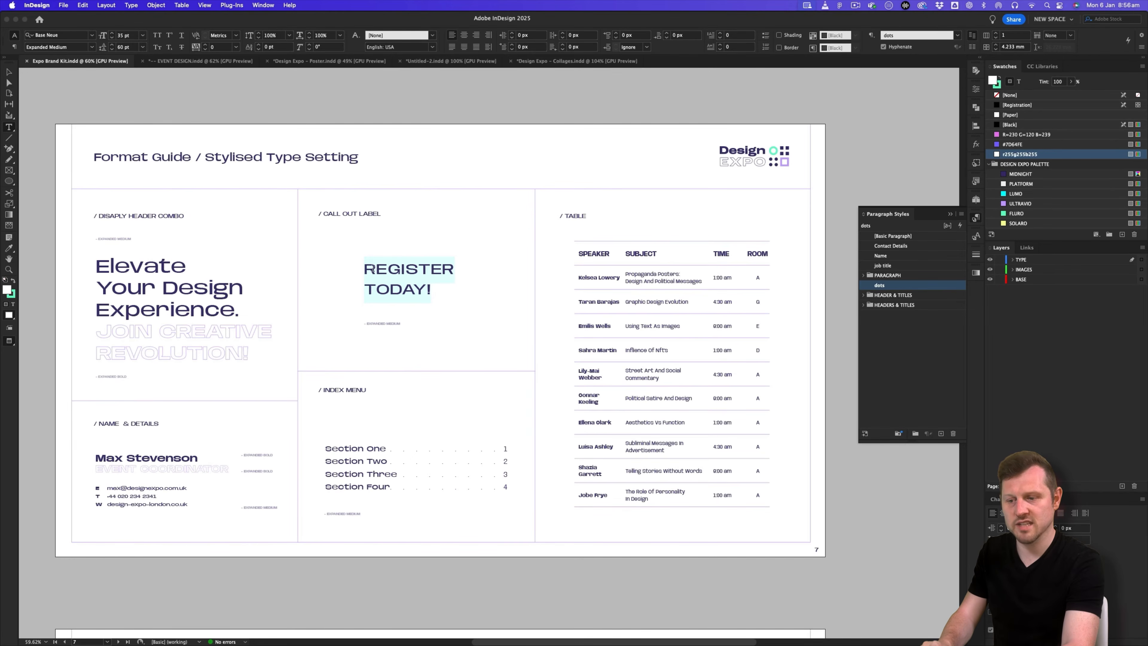
left_click(442, 62)
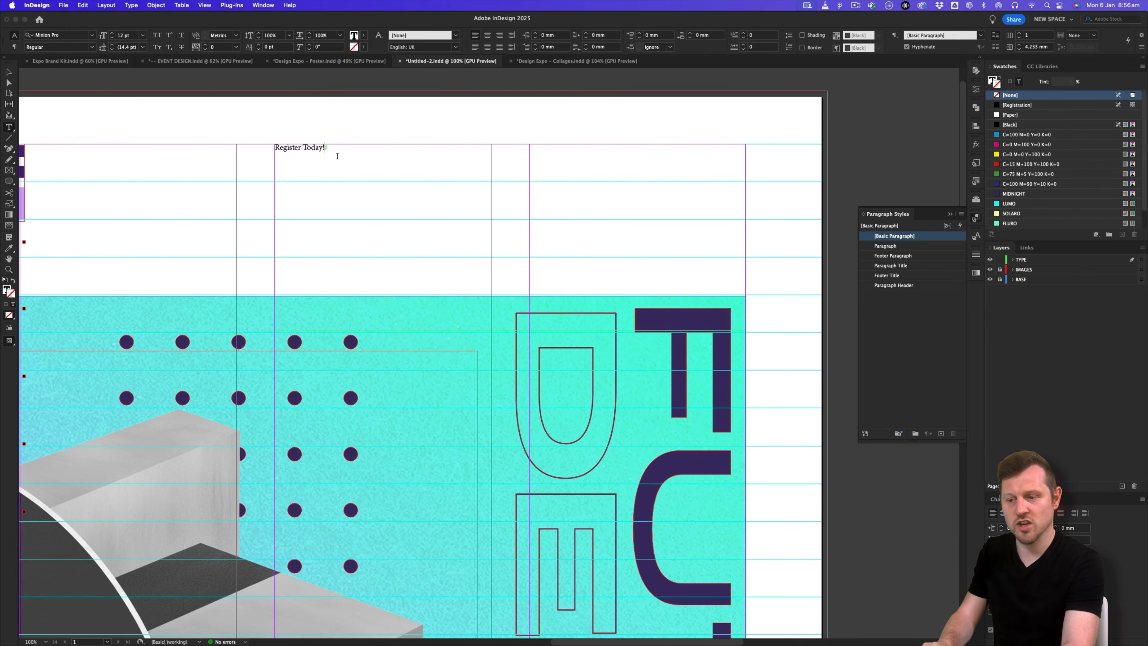
key("super+a")
left_click(53, 37)
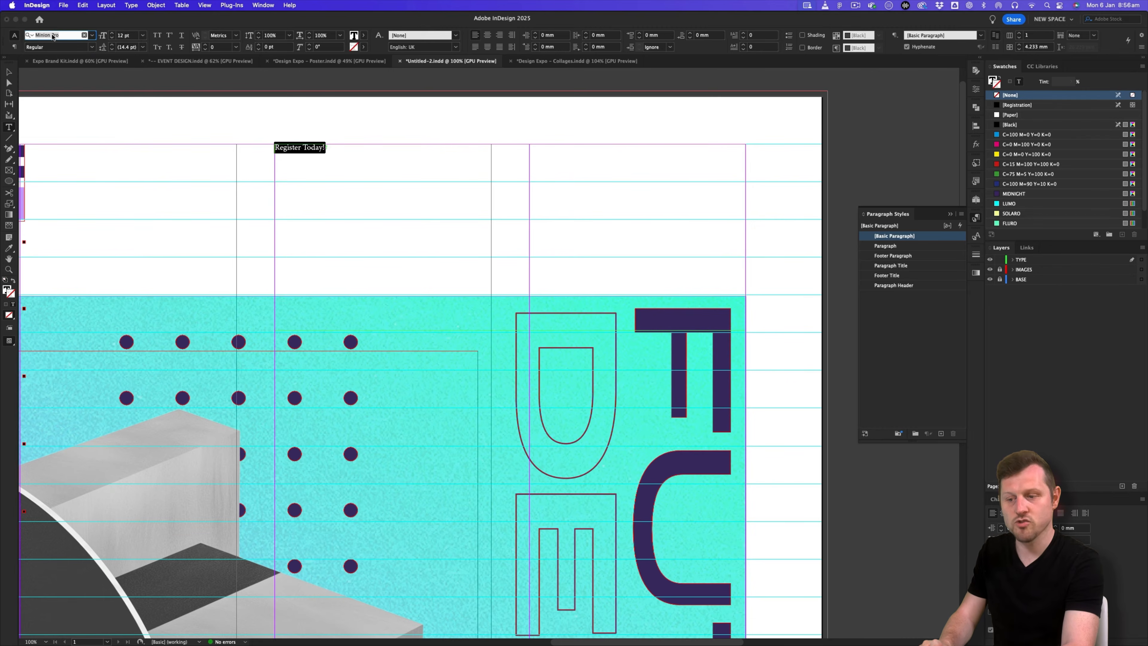
type("b")
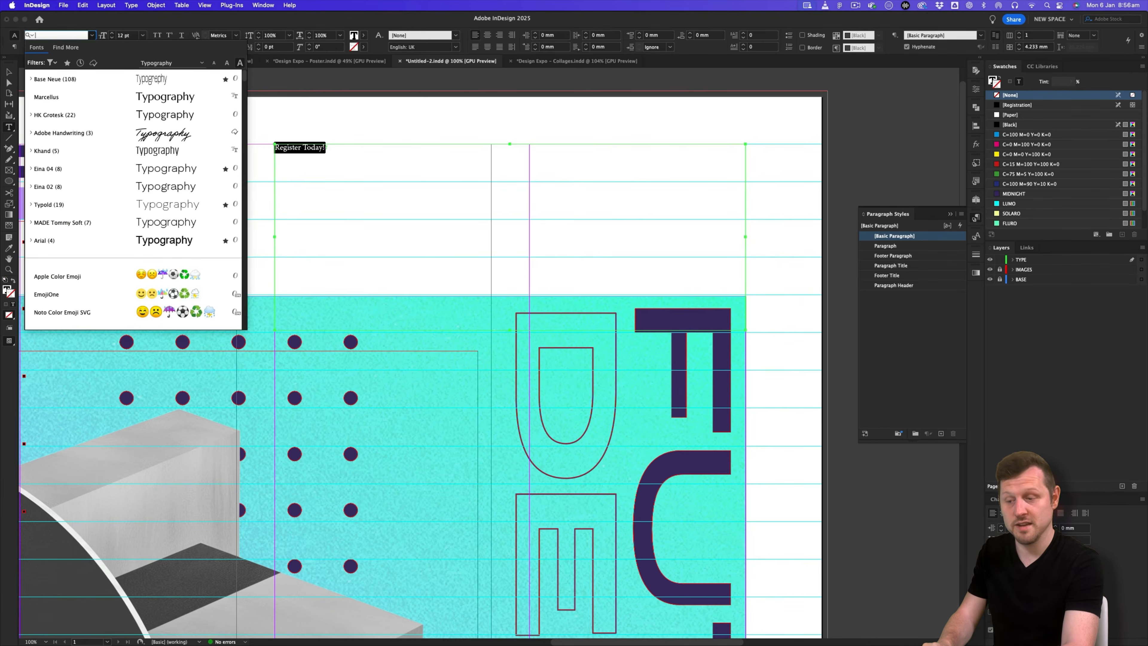
type("ase")
left_click(107, 80)
left_click(92, 47)
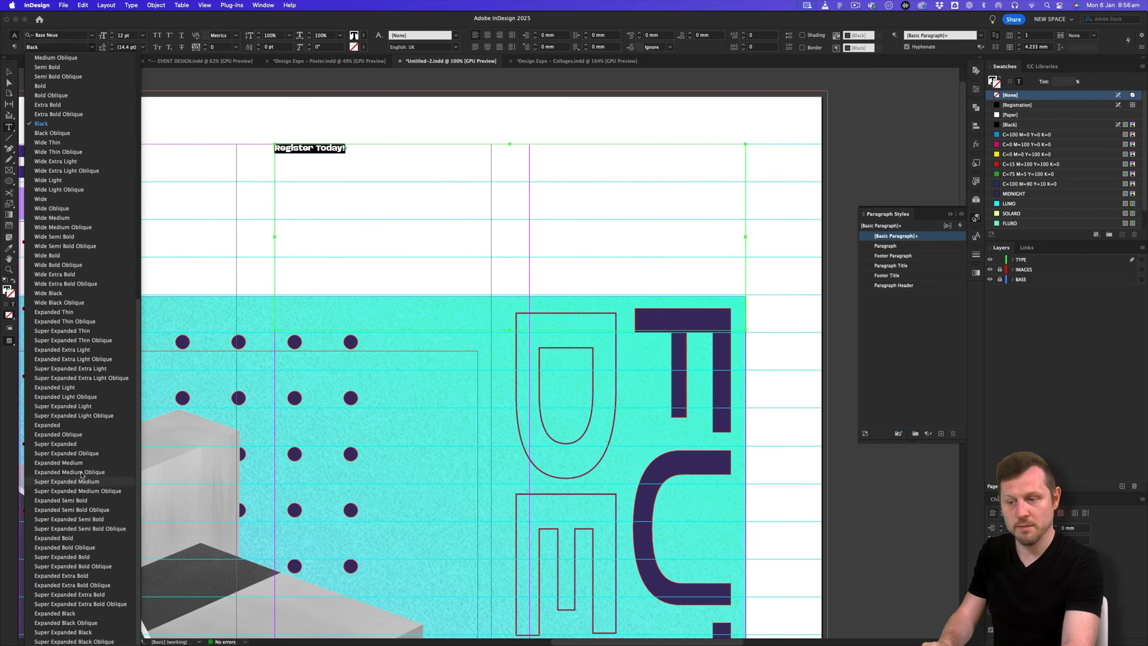
left_click(78, 463)
- Format "Register Today!" as 35 pt all caps and insert a soft return before "TODAY!"
left_click(157, 36)
left_click(131, 36)
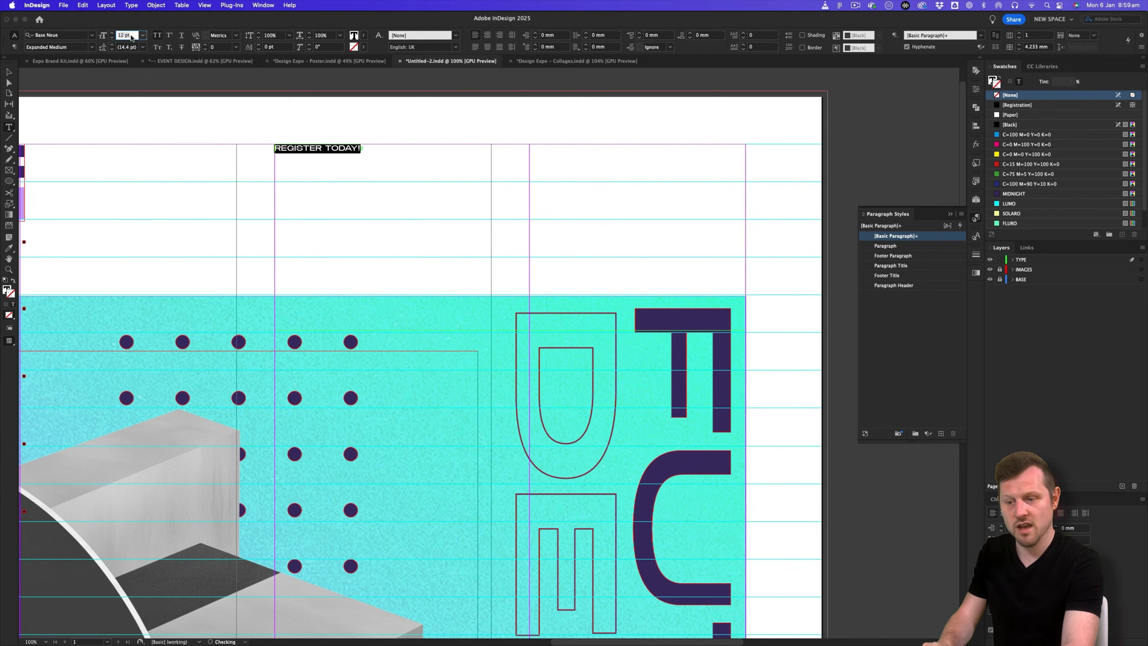
type("35")
key("Return")
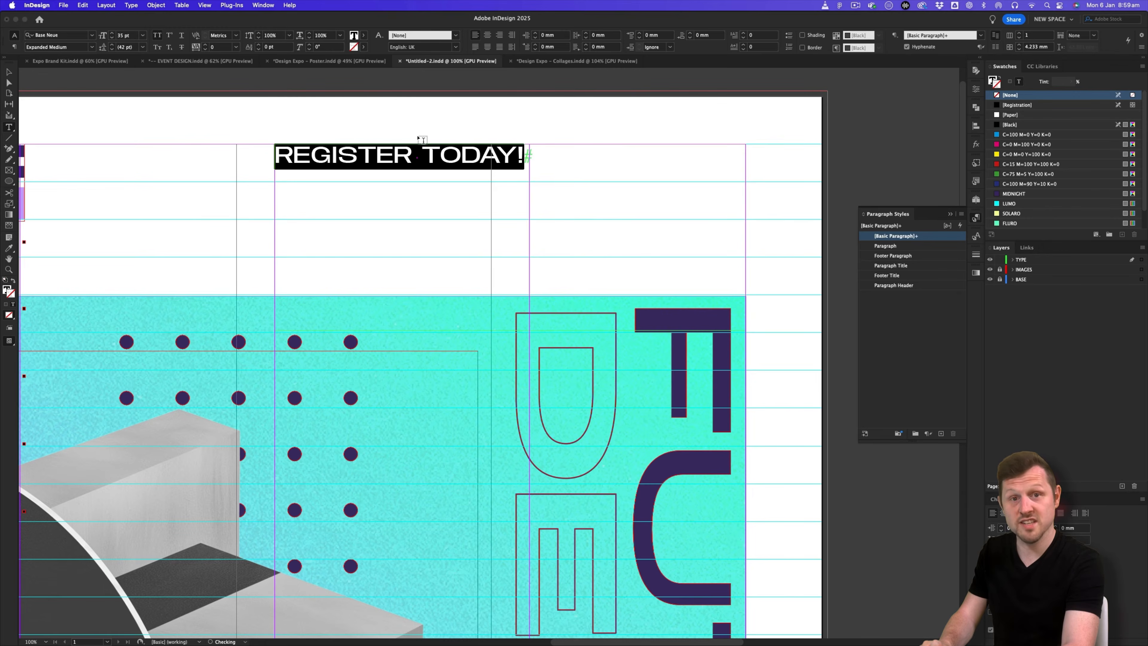
left_click(422, 148)
key("shift+Return")
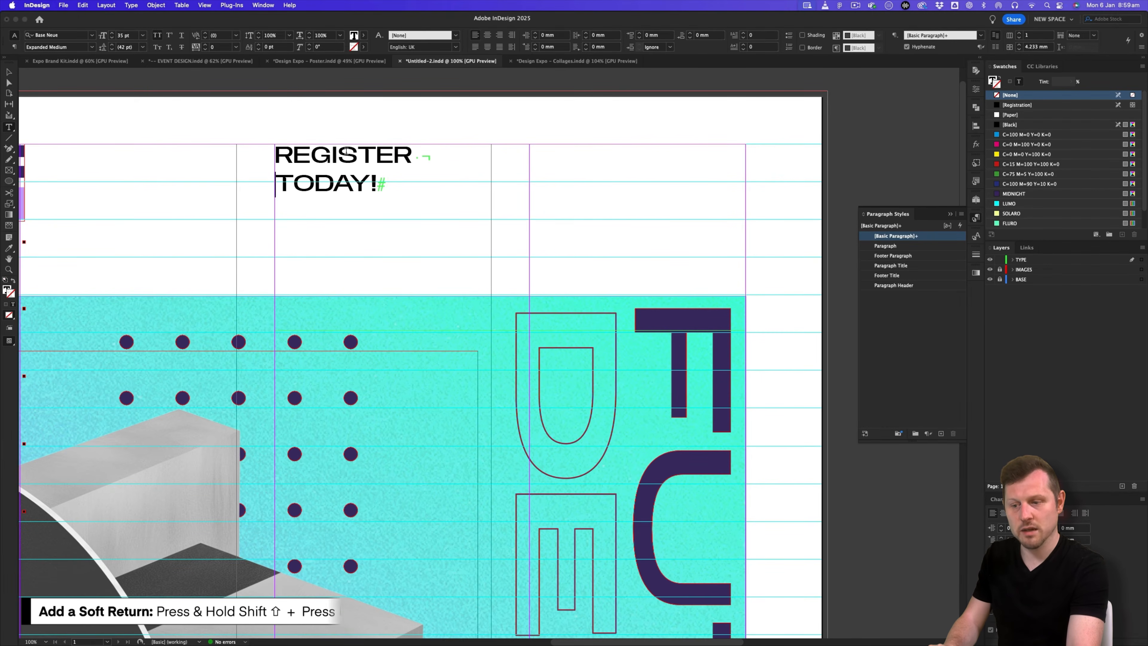
- Fit the "REGISTER TODAY!" frame to its text and move it into the page's upper-right margin corner
key("Escape")
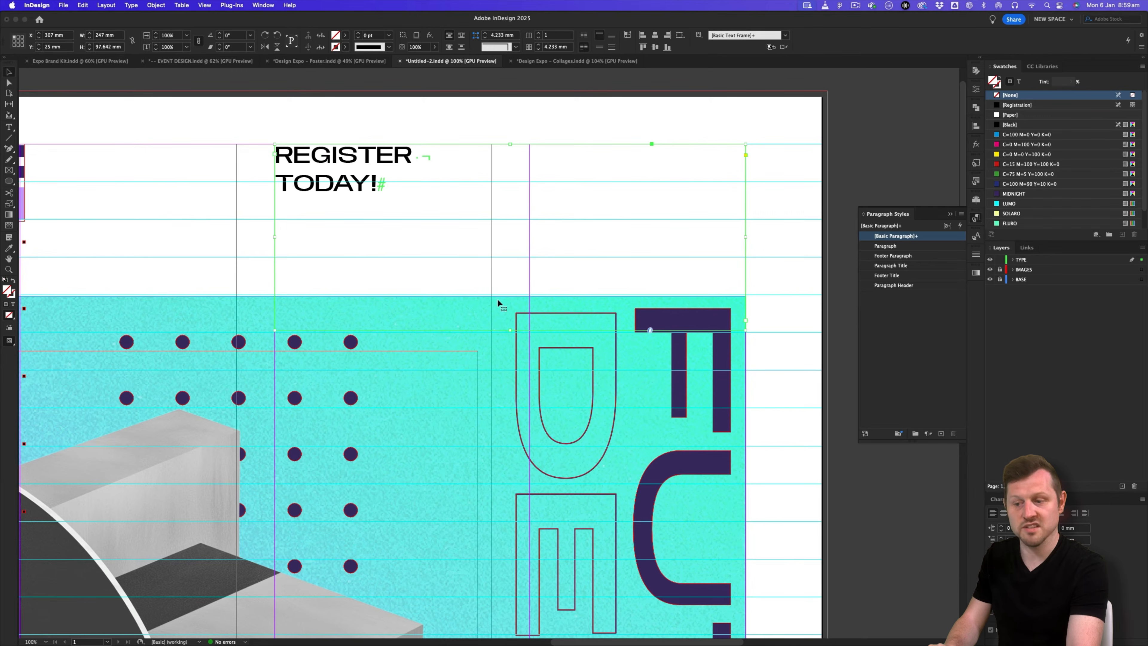
double_click(745, 330)
left_click_drag(388, 156, 722, 157)
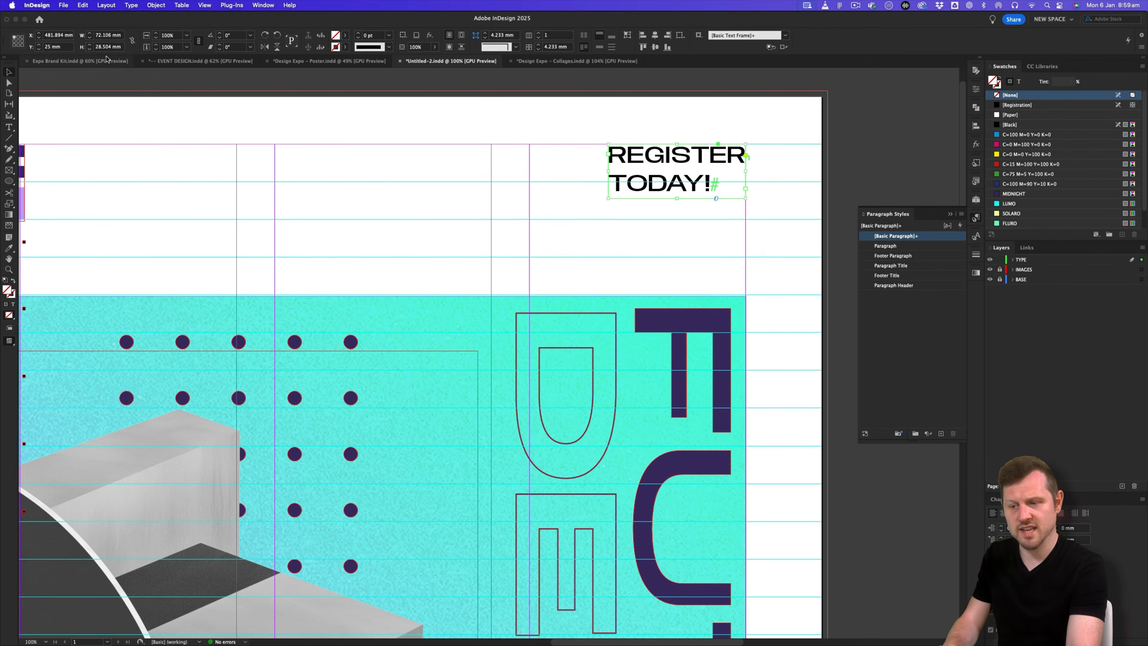
- Check the call out label in Expo Brand Kit.indd, and open the underline options for all of the poster's "REGISTER TODAY!" text
left_click(80, 61)
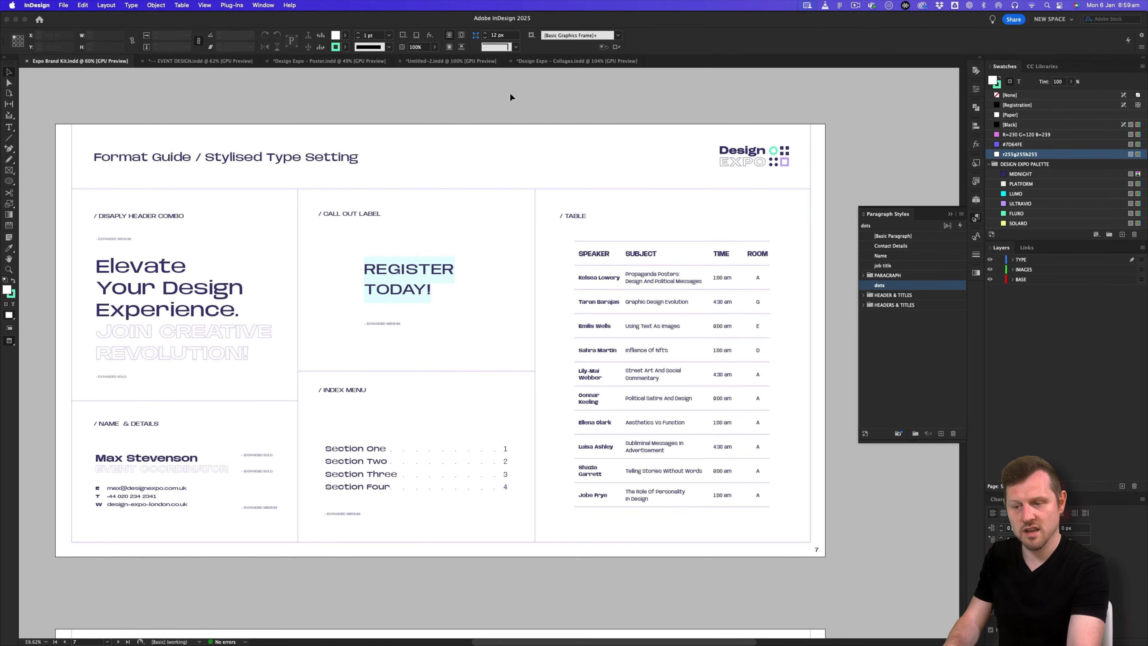
left_click(451, 60)
double_click(1058, 247)
key("super+a")
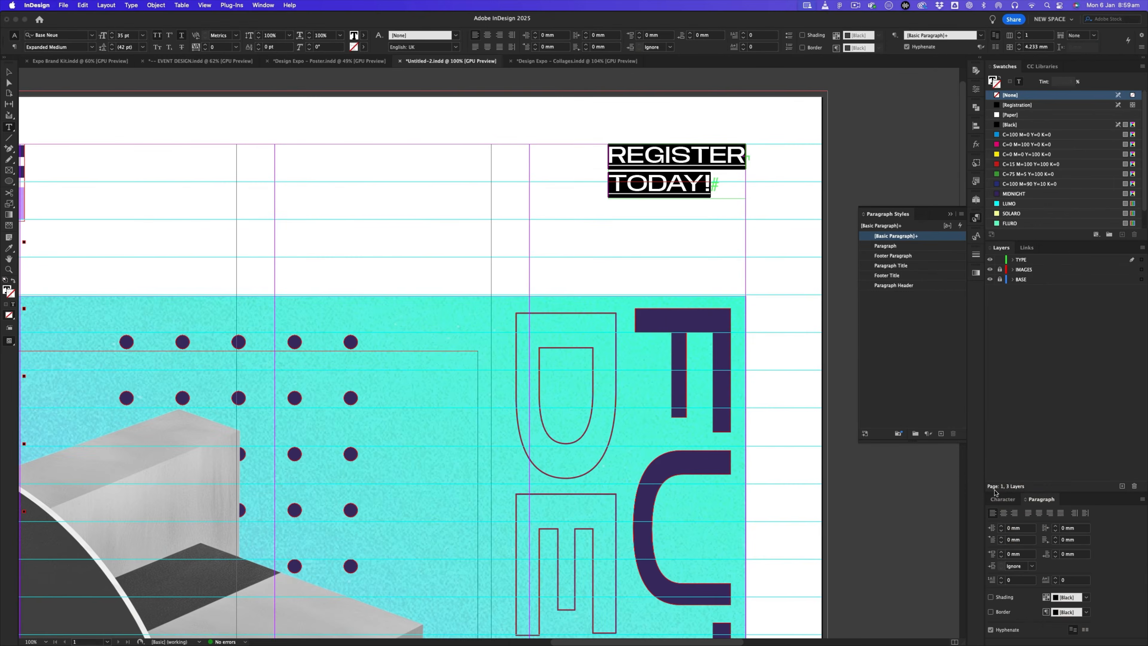
left_click(1003, 499)
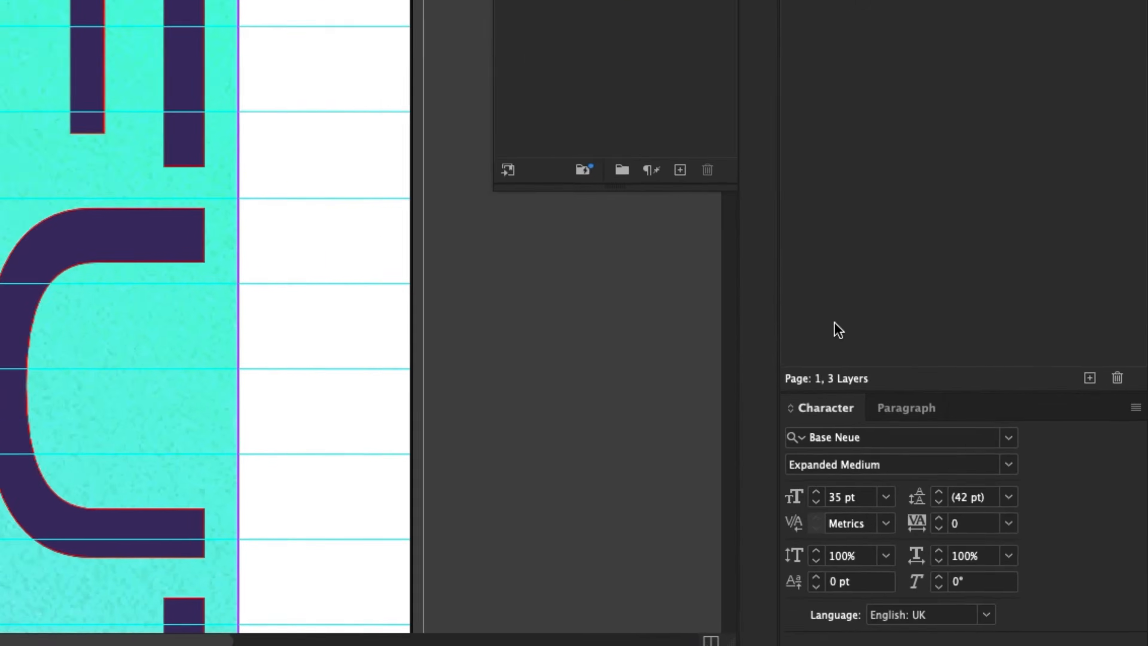
left_click(1143, 539)
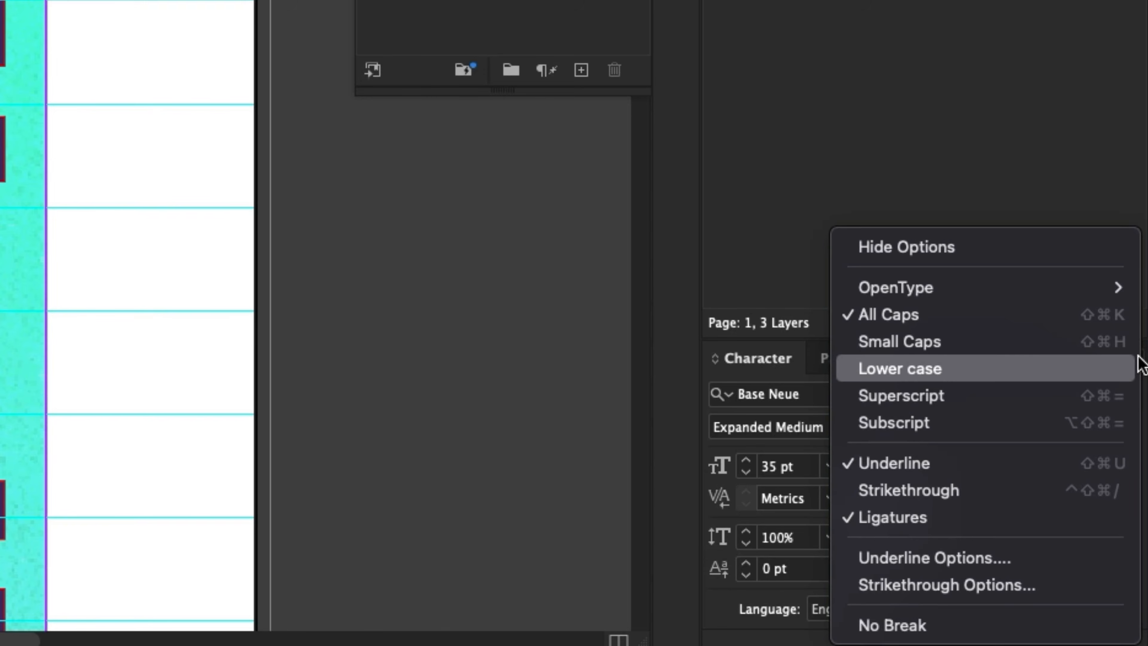
left_click(1007, 560)
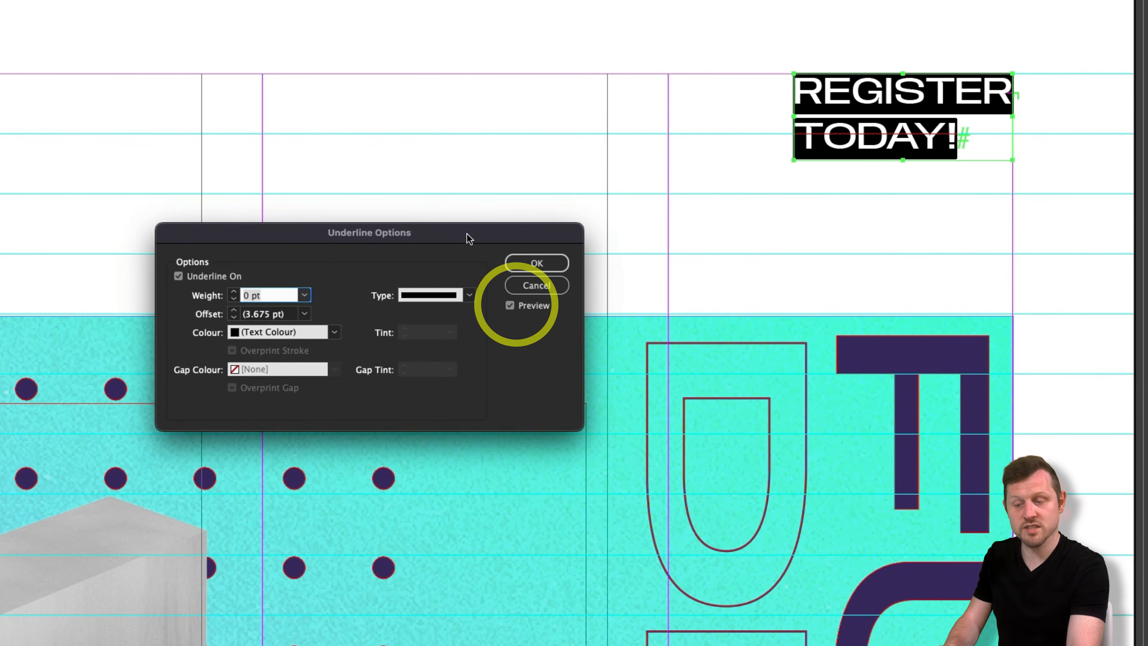
- Set the "REGISTER TODAY!" underline offset to -10 pt and its colour to [Black]
type("0")
key("Tab")
type("-10")
key("Tab")
left_click(334, 332)
left_click(254, 404)
- Set the underline weight to 65 pt and its tint to 50%, and apply it to "REGISTER TODAY!"
left_click(277, 296)
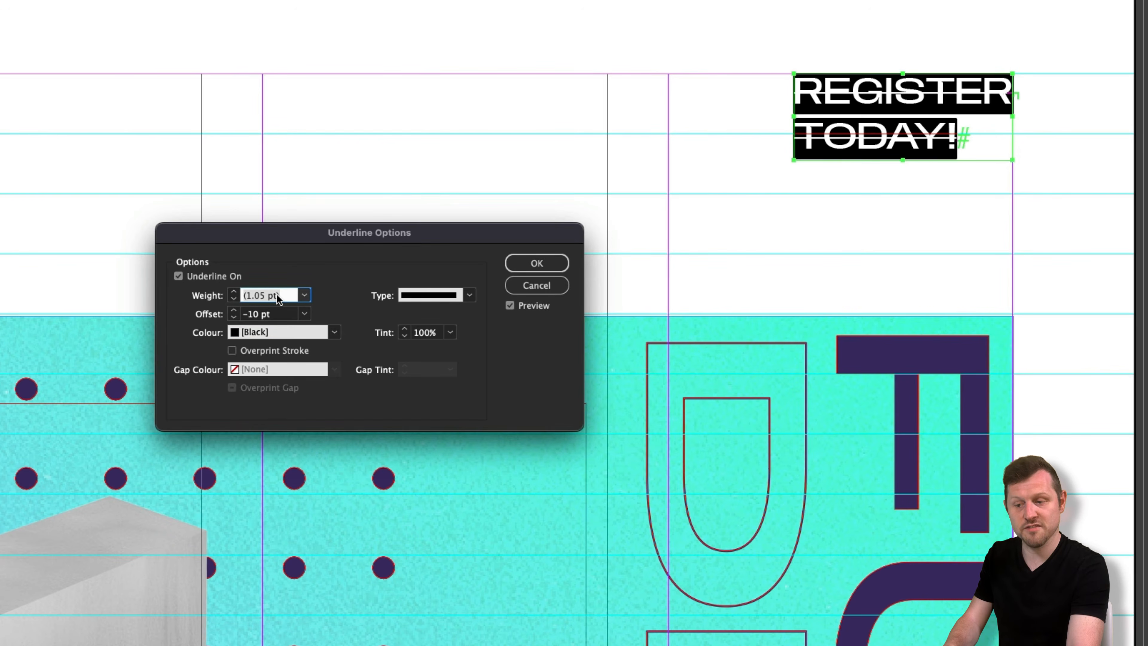
type("65")
key("Tab")
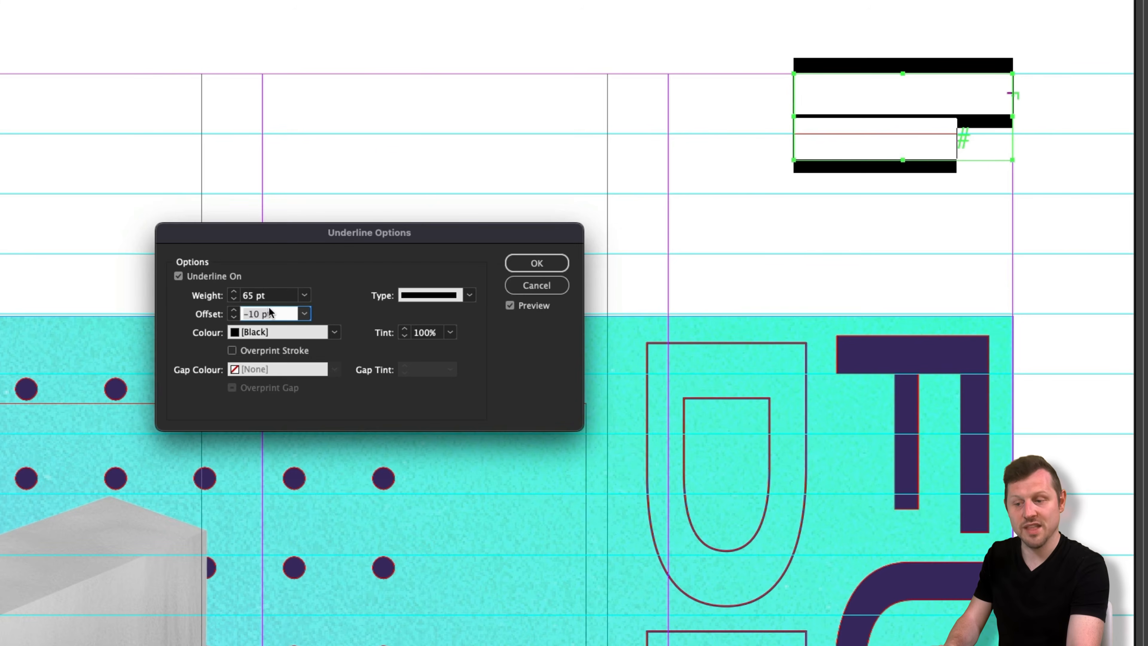
left_click(426, 334)
type("50")
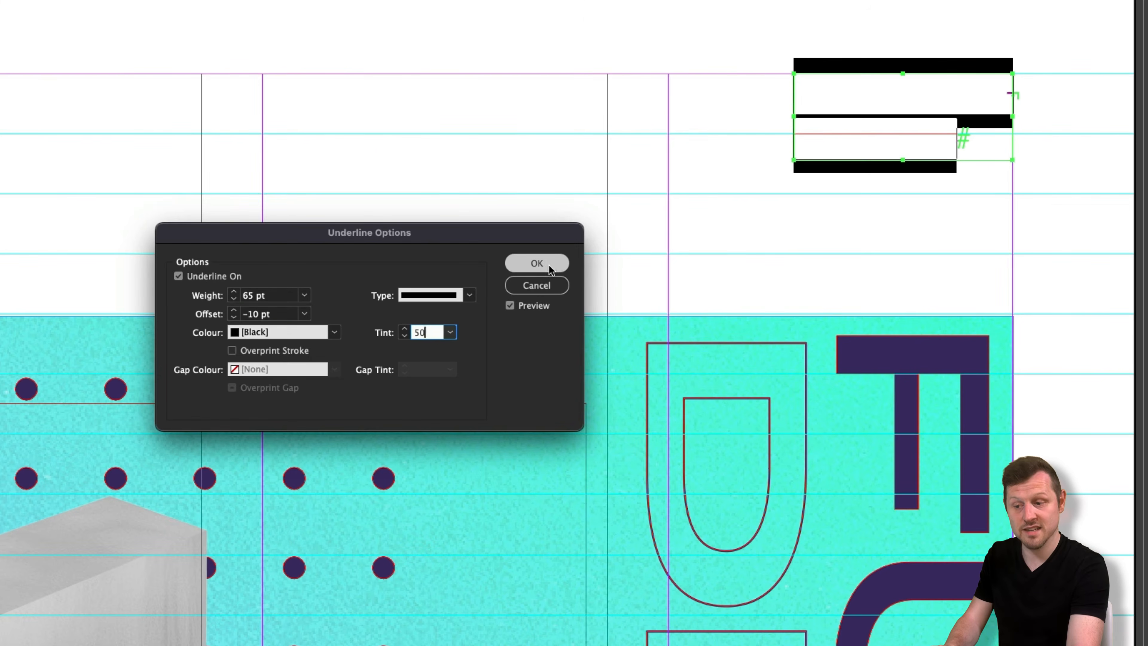
left_click(537, 263)
left_click(9, 72)
left_click(509, 163)
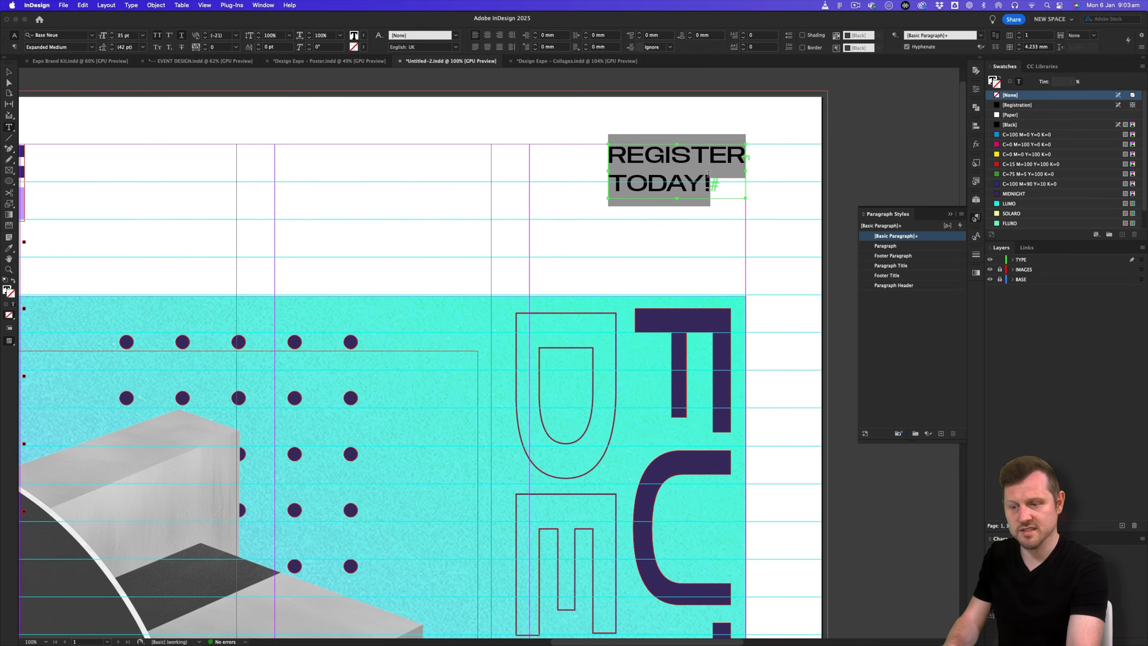
- Create a paragraph style named "Label" from the "REGISTER TODAY!" text and apply it to the selection
left_click_drag(708, 173, 589, 166)
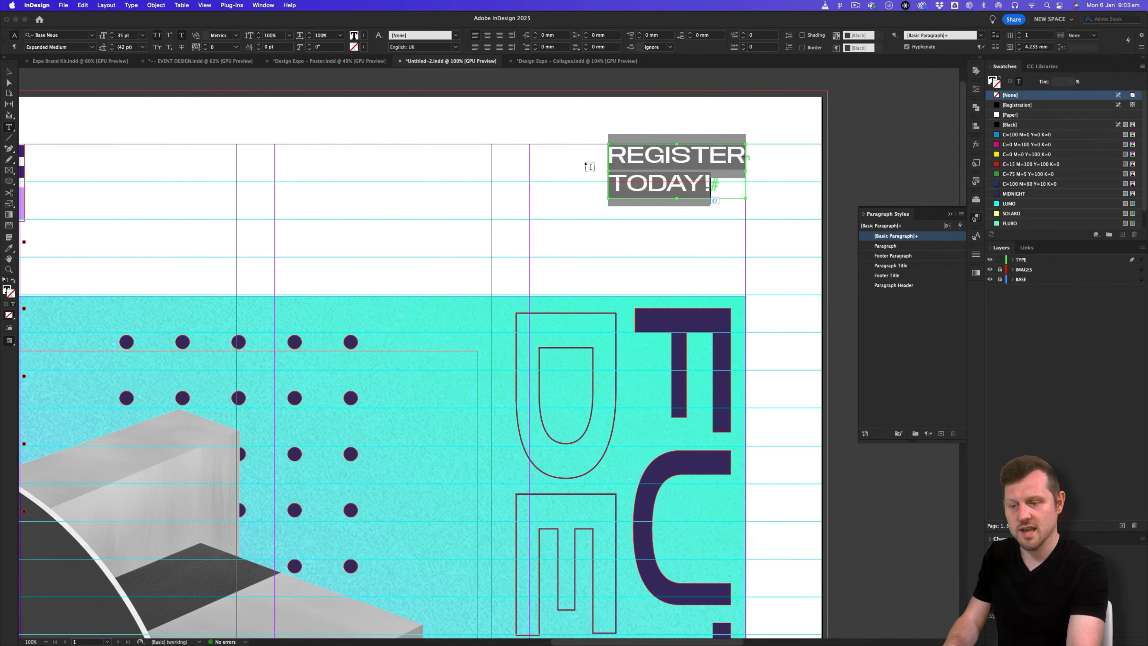
left_click(963, 215)
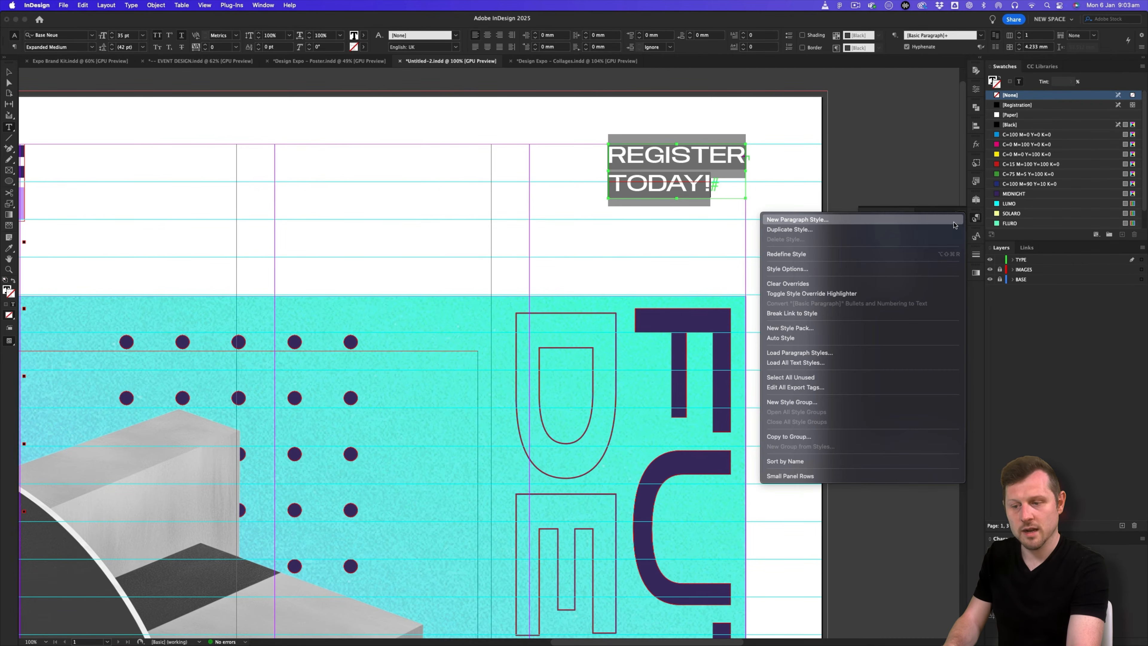
left_click(918, 220)
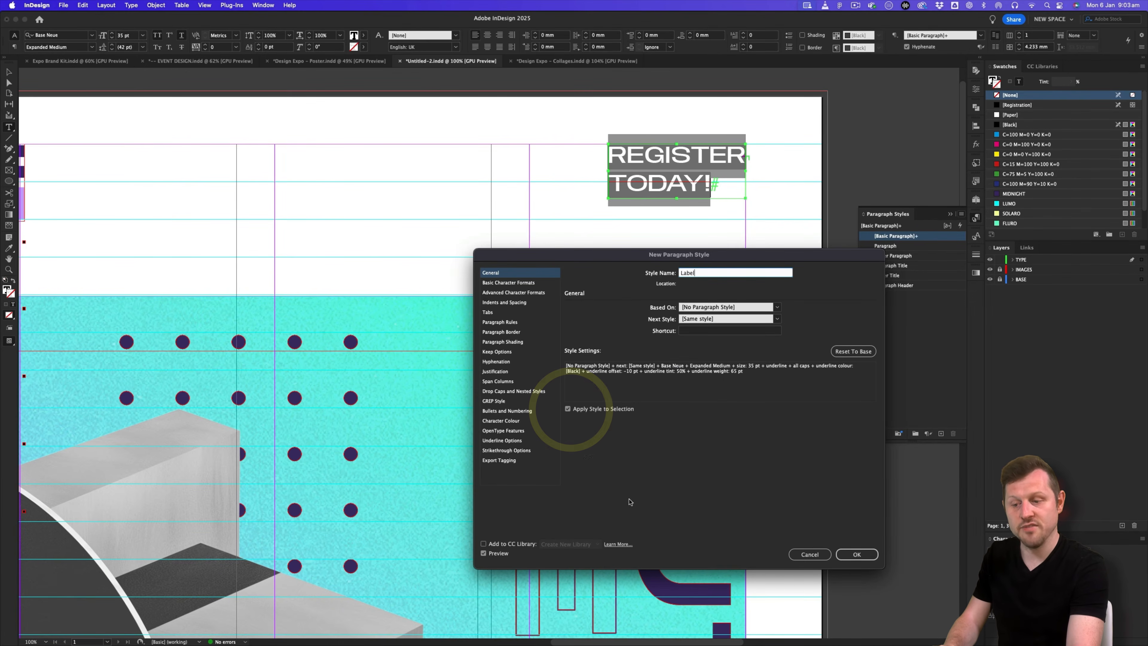
left_click(857, 555)
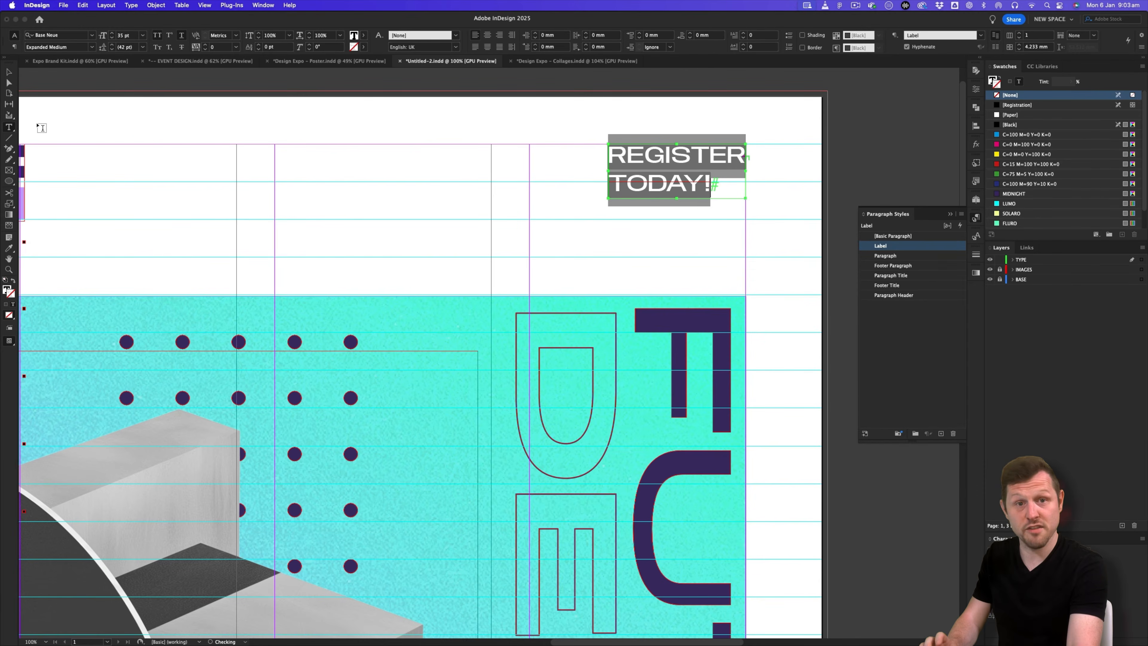
- Deselect the call-out label and preview the whole poster page without guides
left_click(9, 73)
left_click(428, 188)
key("z")
left_click_drag(573, 123, 544, 327)
key("w")
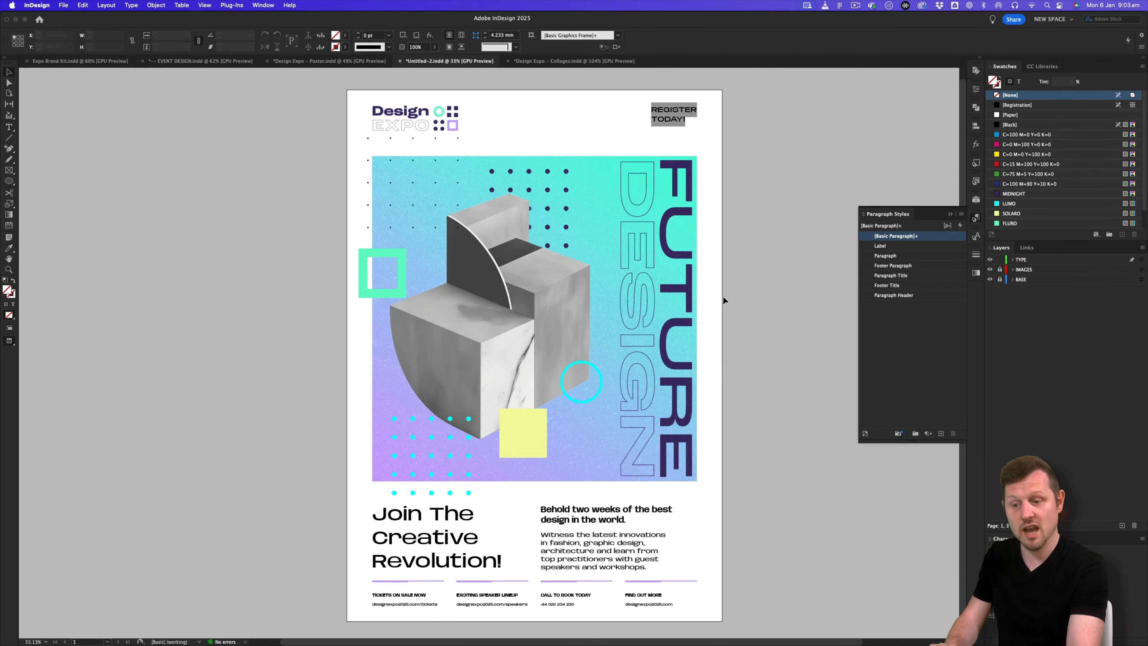
- Check how the brand swatches are grouped in Design Expo – Poster.indd and return to Untitled-2.indd
left_click(315, 62)
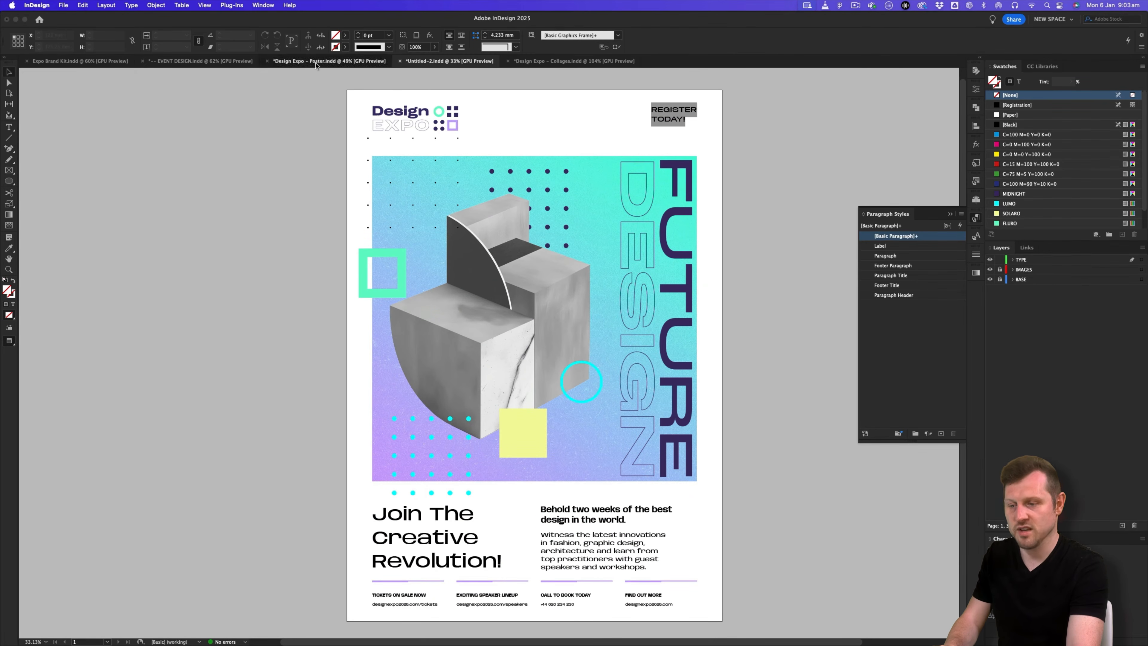
left_click_drag(552, 234, 445, 329)
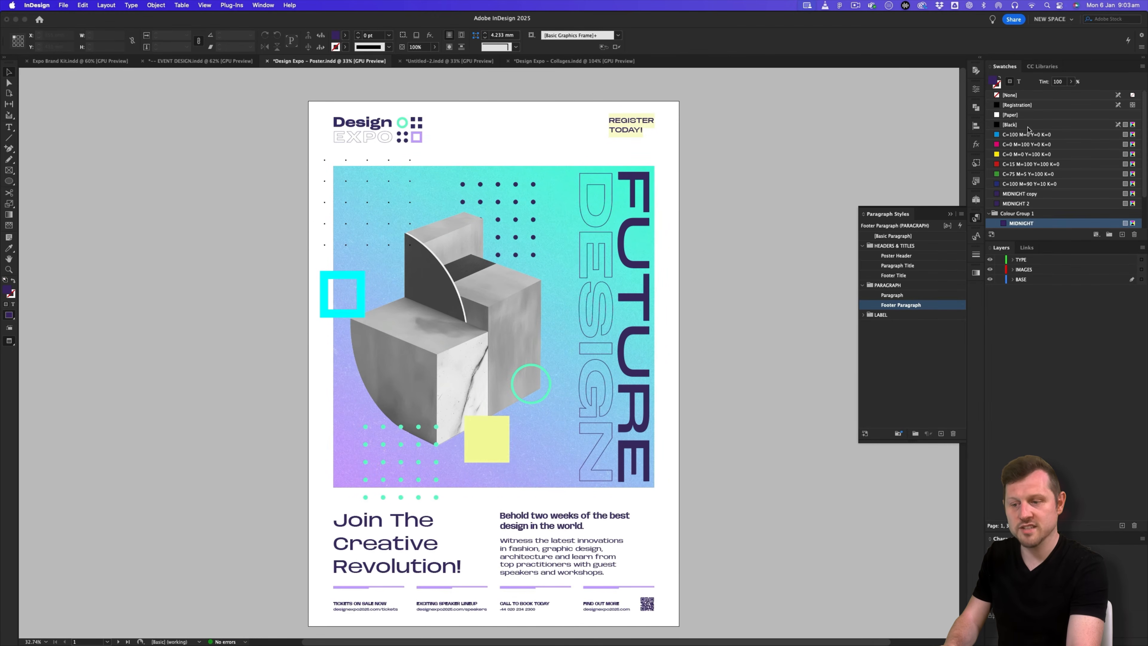
scroll(1028, 130, "down", 2)
left_click(463, 61)
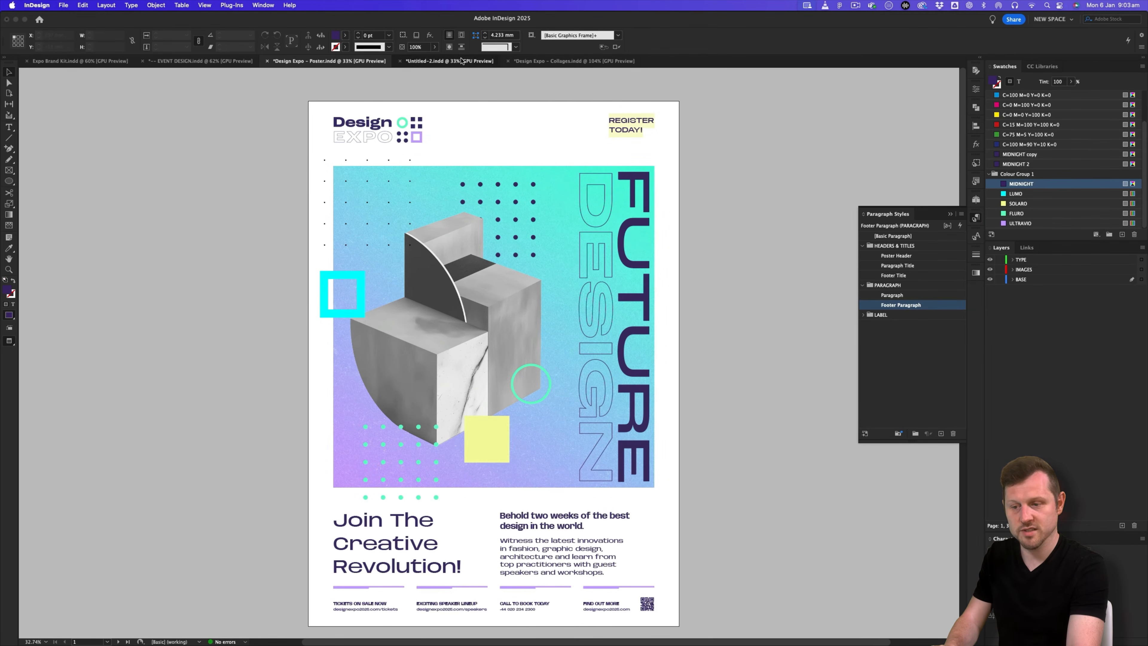
- Delete the duplicate MIDNIGHT 2 swatch, replacing it with MIDNIGHT
scroll(1017, 157, "down", 1)
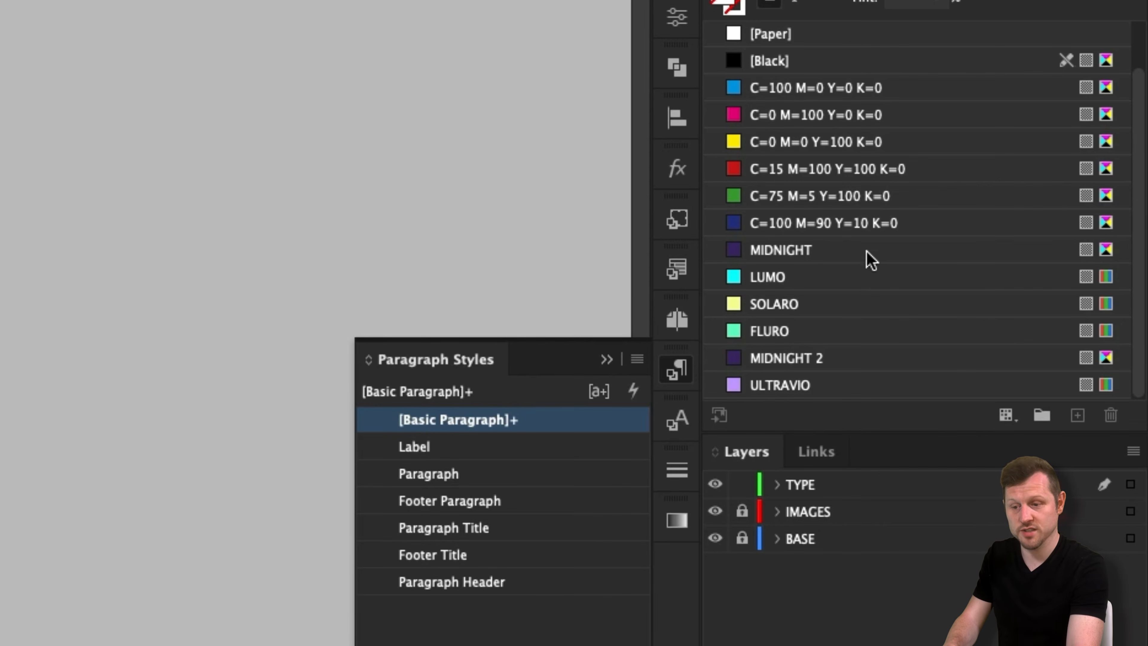
mouse_move(849, 265)
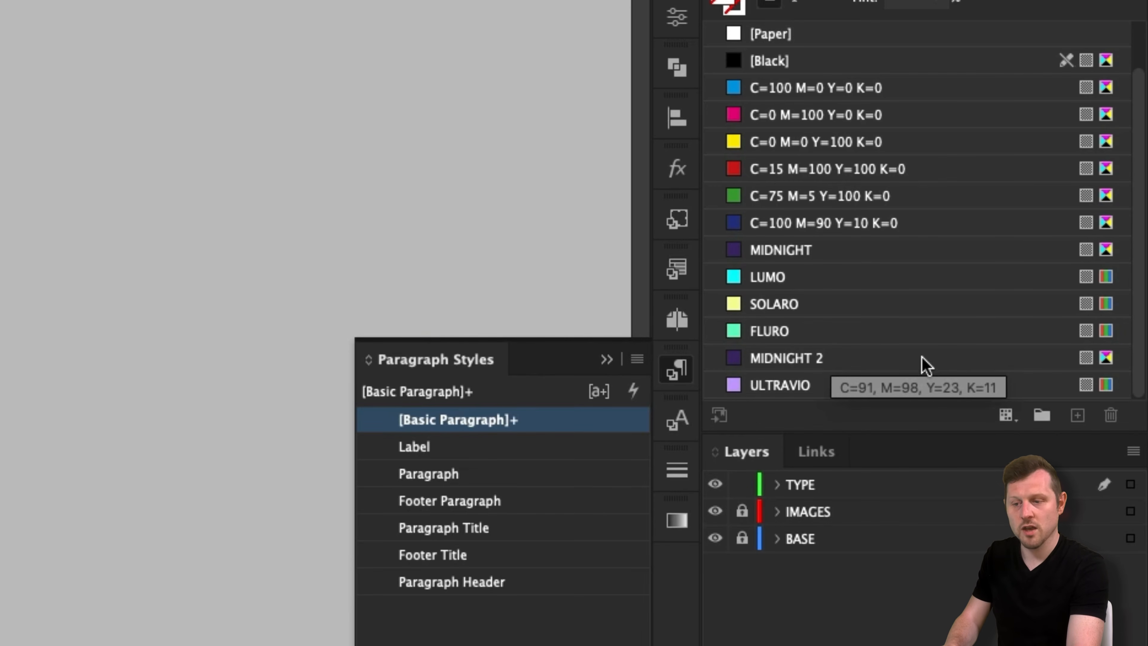
left_click(774, 357)
right_click(776, 360)
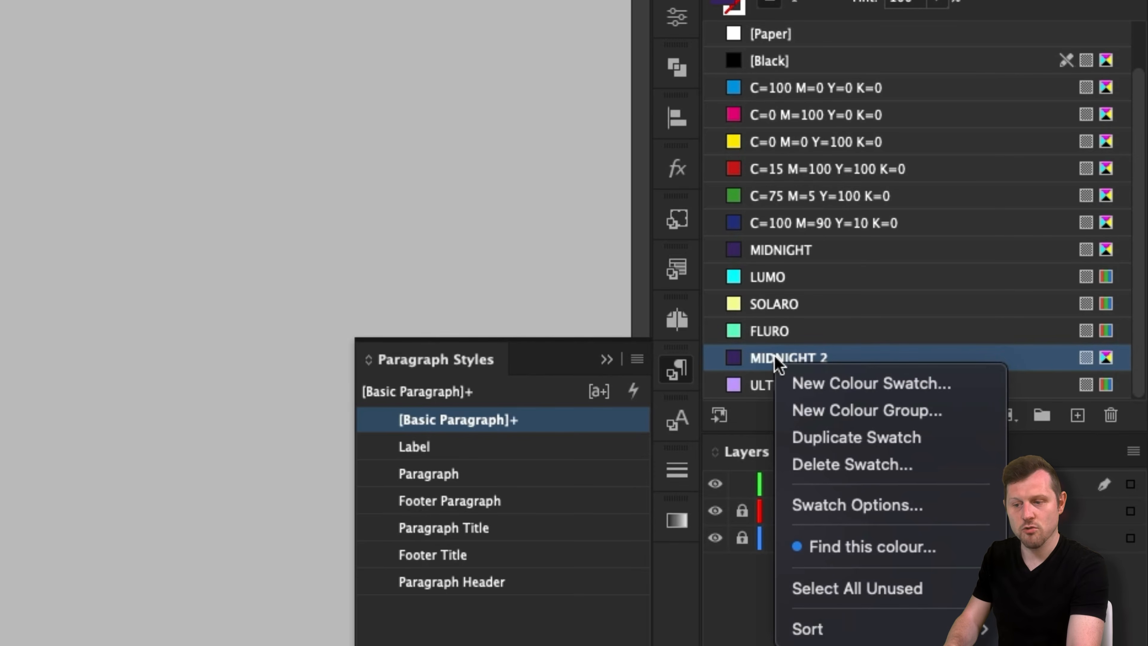
left_click(927, 474)
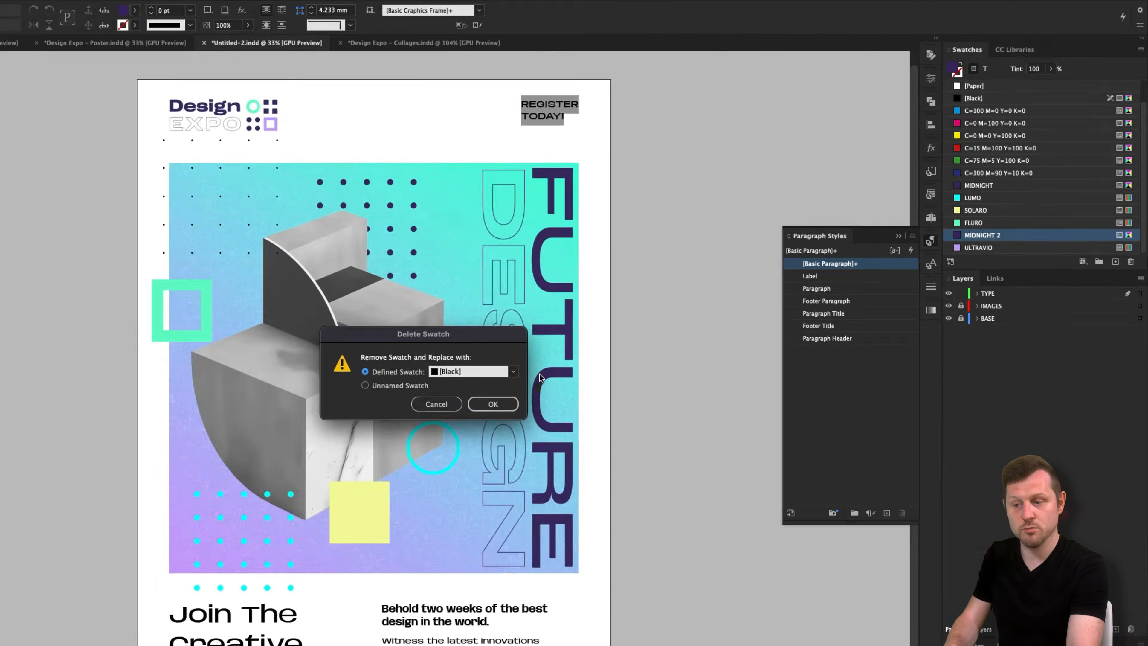
left_click(612, 321)
left_click(601, 425)
left_click(628, 348)
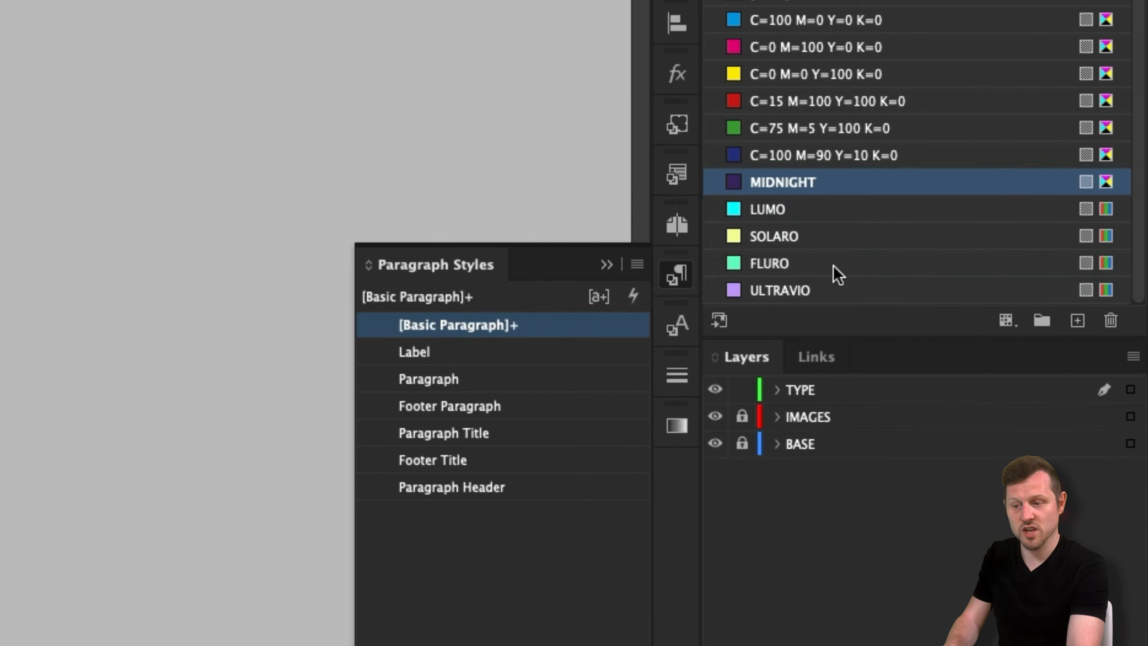
- Group the MIDNIGHT, LUMO, SOLARO, FLURO and ULTRAVIO swatches into a colour group named "DESIGN EXPO PALETTE"
left_click(1028, 223, "shift")
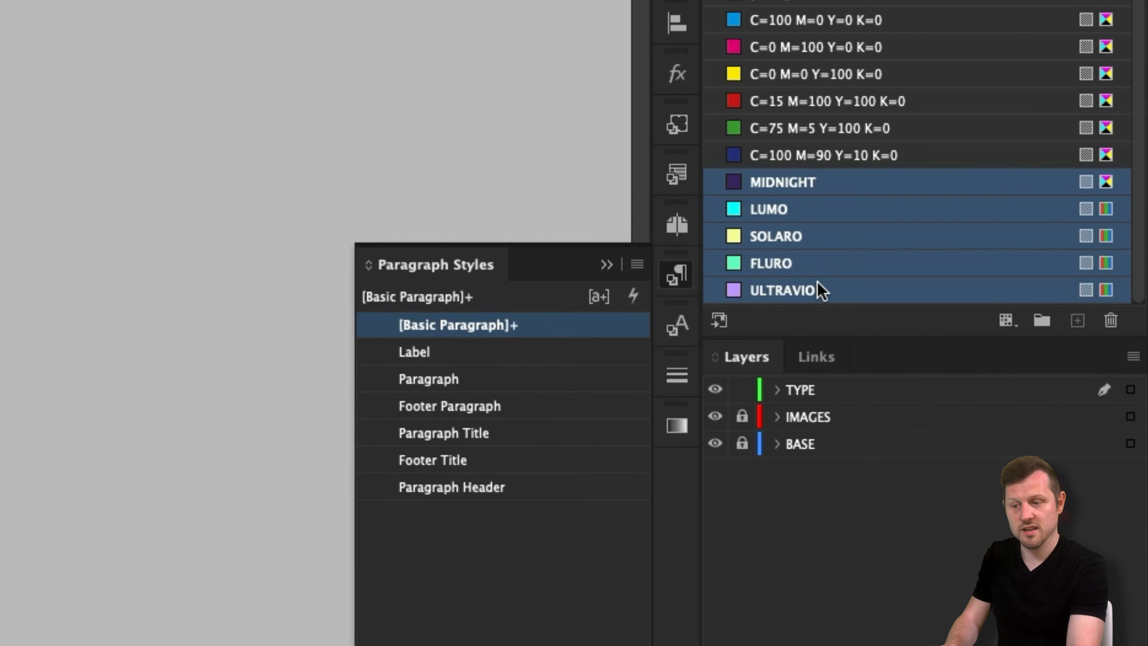
left_click(1042, 320)
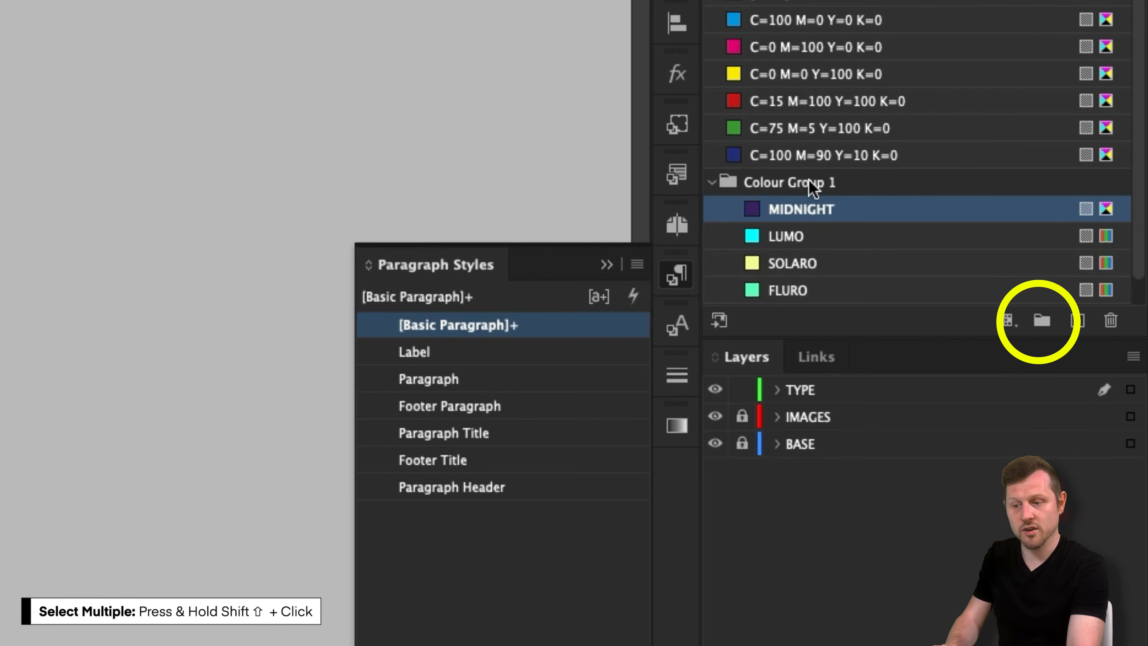
left_click(785, 183)
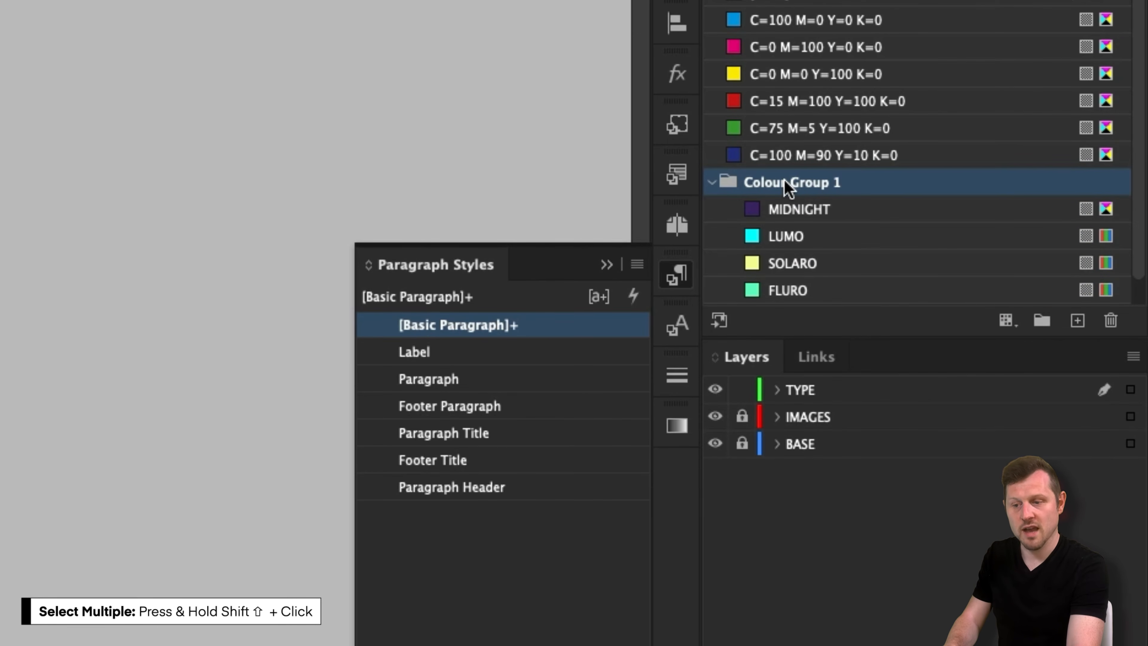
type("DESIGN EXPO PALETTE")
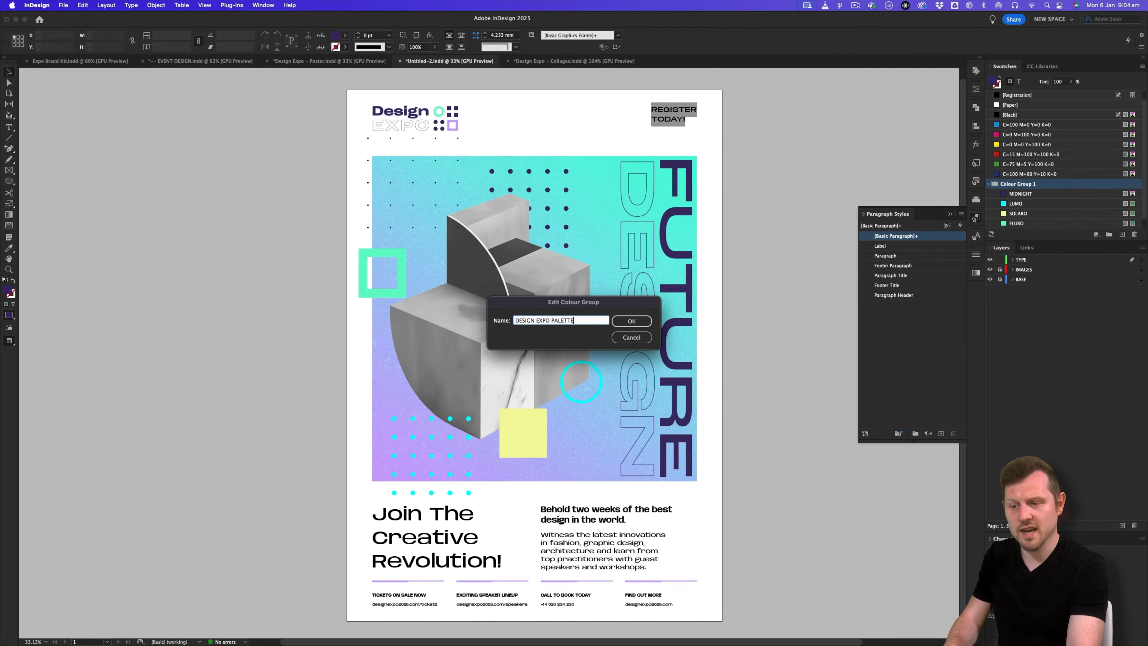
left_click(631, 321)
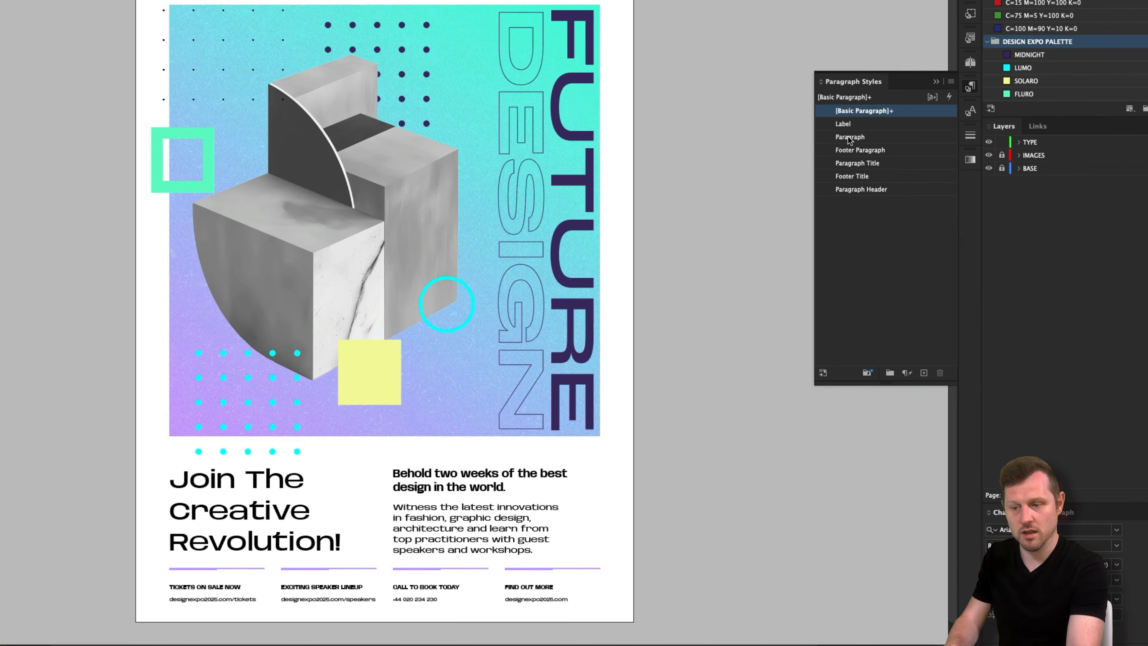
- Set the character colour of the Paragraph and Footer Paragraph styles to MIDNIGHT
double_click(849, 137)
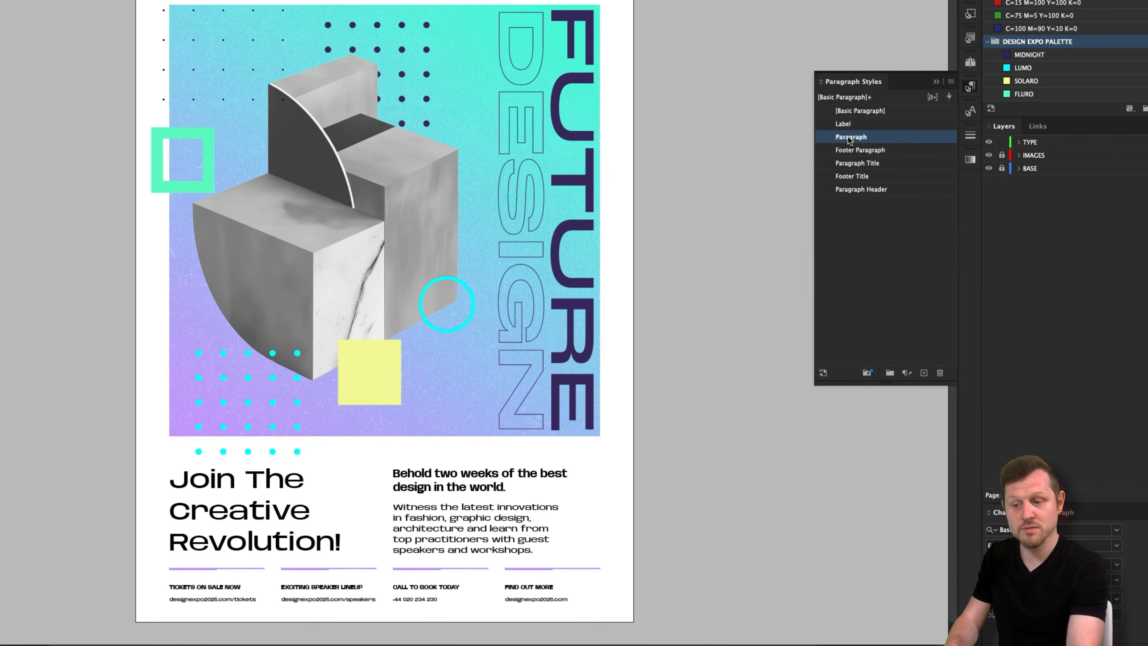
left_click(364, 357)
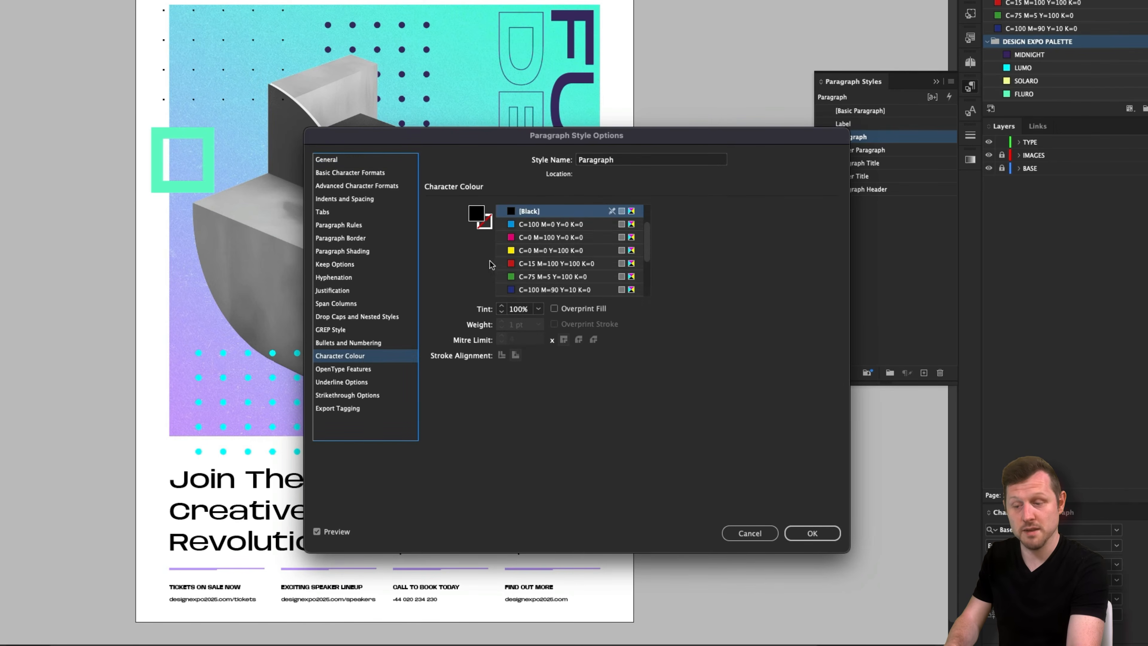
left_click(556, 239)
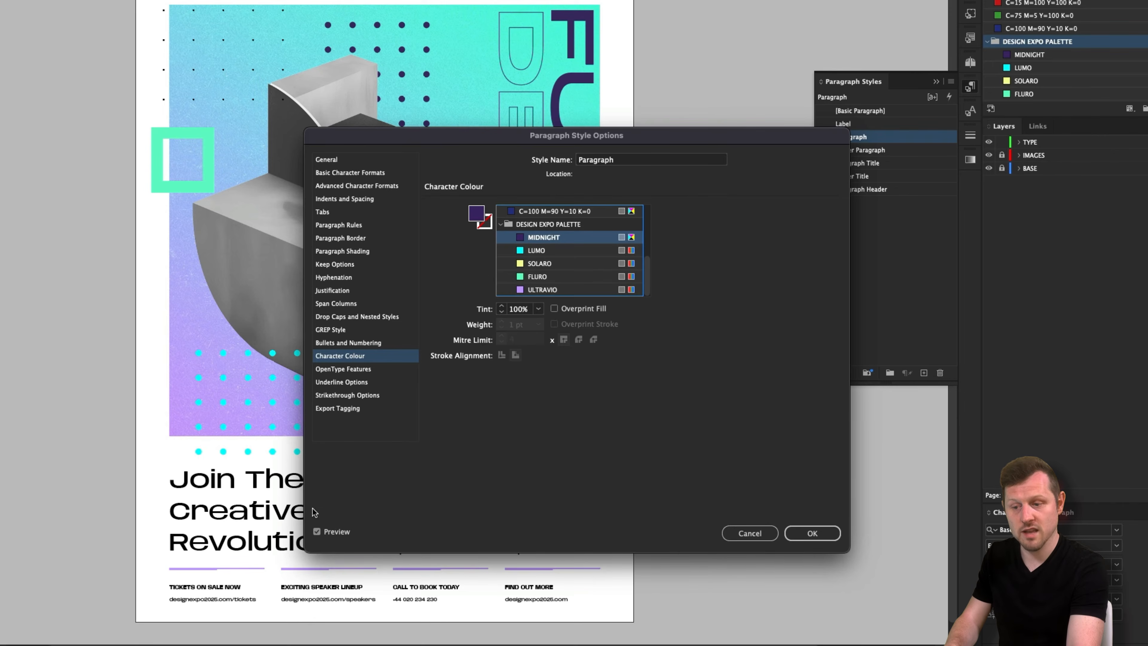
left_click(813, 533)
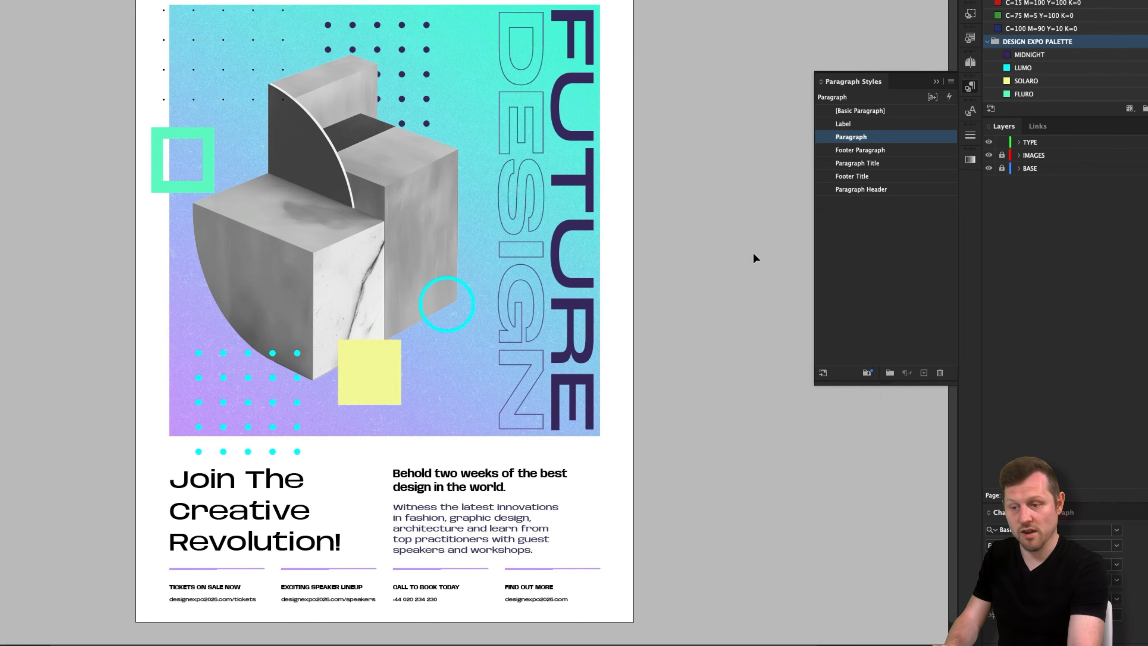
double_click(902, 152)
left_click(812, 533)
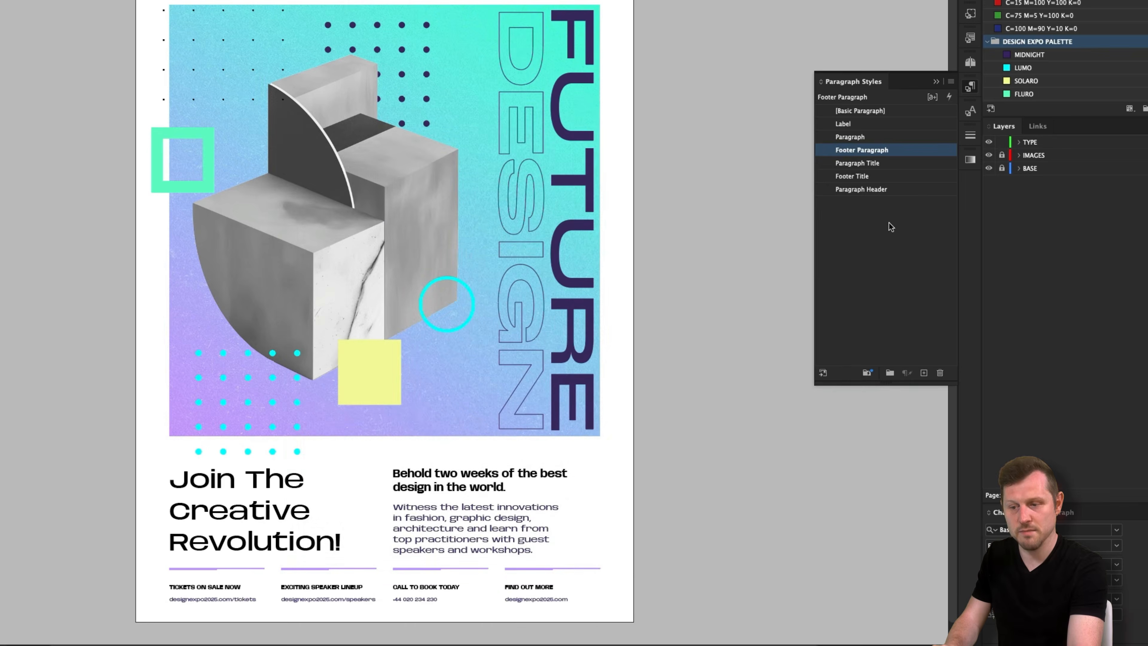
- Set the character colour of the Paragraph Title and Footer Title styles to MIDNIGHT
double_click(909, 165)
left_click(355, 356)
scroll(545, 248, "down", 5)
left_click(545, 238)
left_click(812, 533)
double_click(910, 177)
left_click(365, 356)
scroll(546, 244, "down", 5)
left_click(547, 238)
left_click(812, 533)
- Set the character colour of the Paragraph Header style to MIDNIGHT
double_click(917, 190)
left_click(366, 356)
scroll(546, 244, "down", 5)
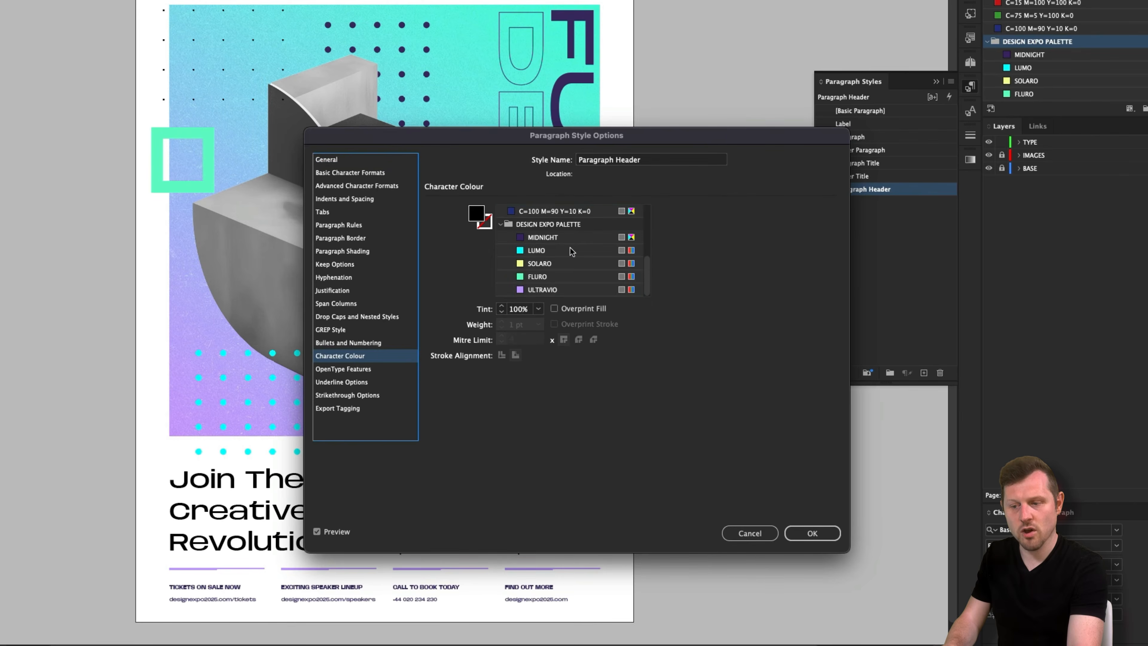
left_click(546, 239)
left_click(812, 533)
- Set the underline colour of the Label paragraph style to SOLARO and check the poster in preview
double_click(843, 123)
left_click(357, 382)
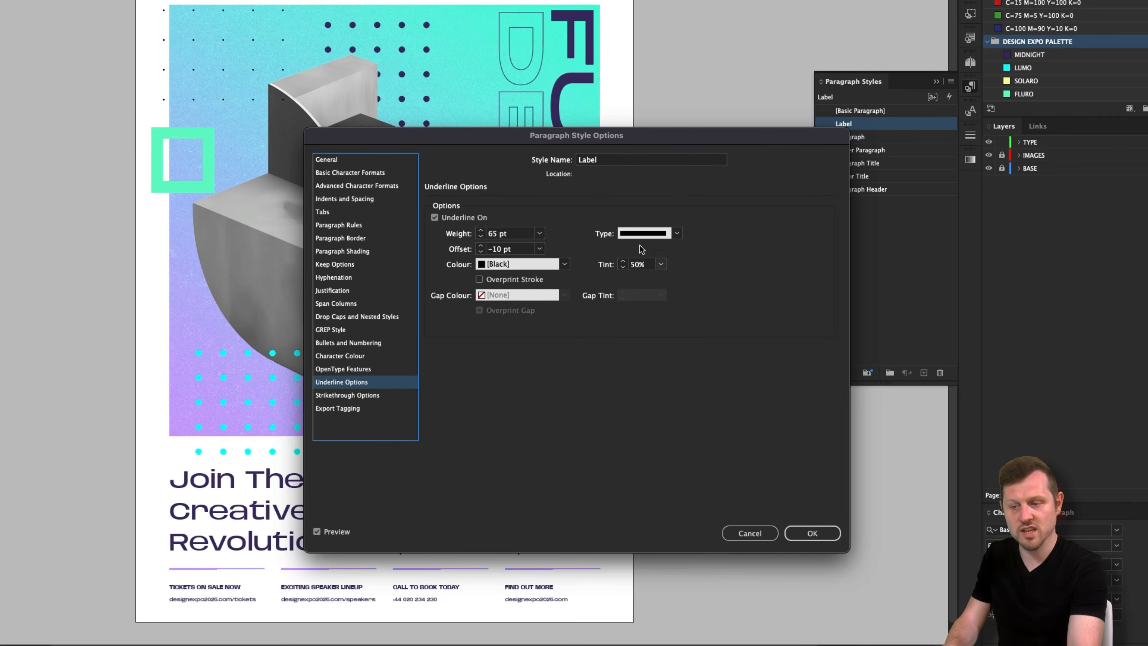
left_click(565, 266)
left_click(535, 451)
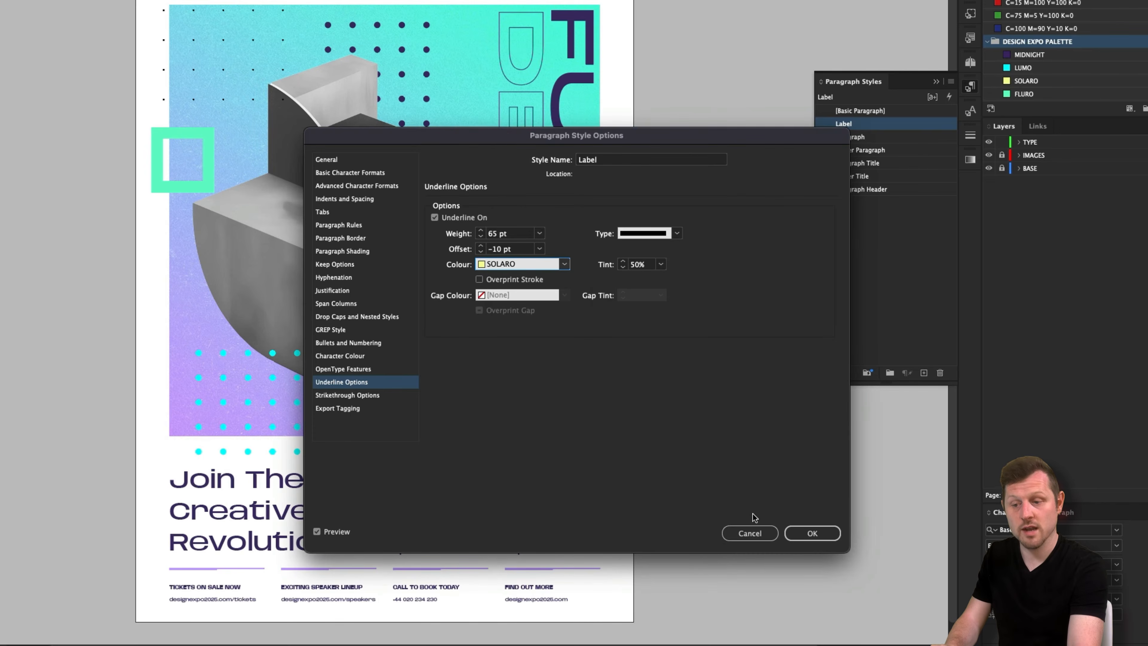
left_click(812, 533)
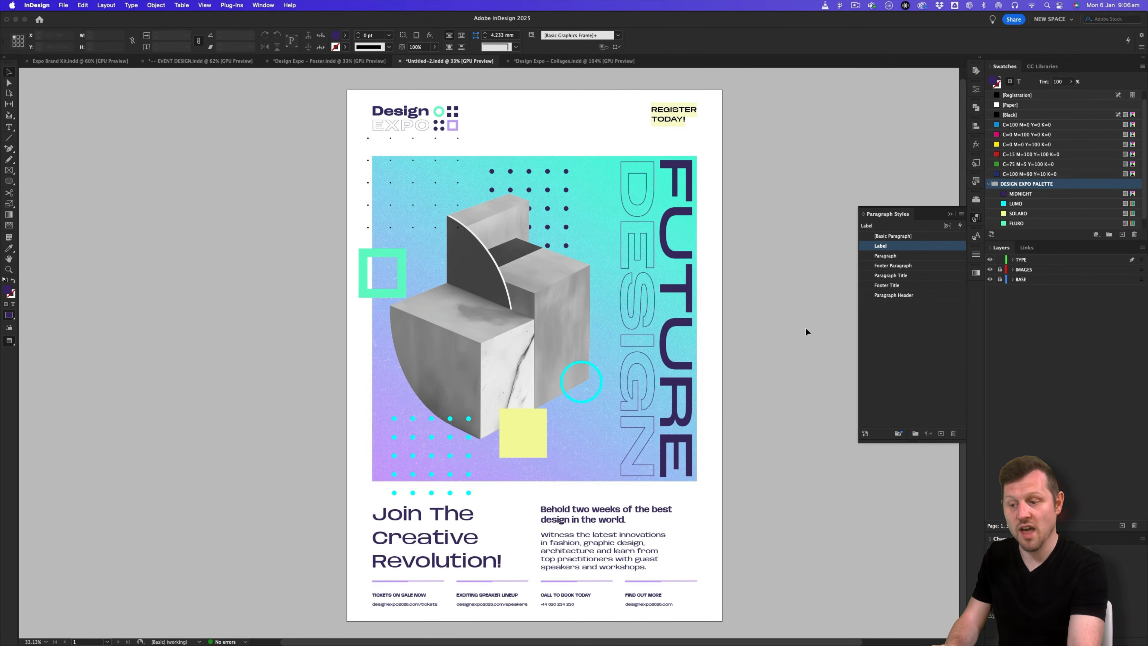
key("w")
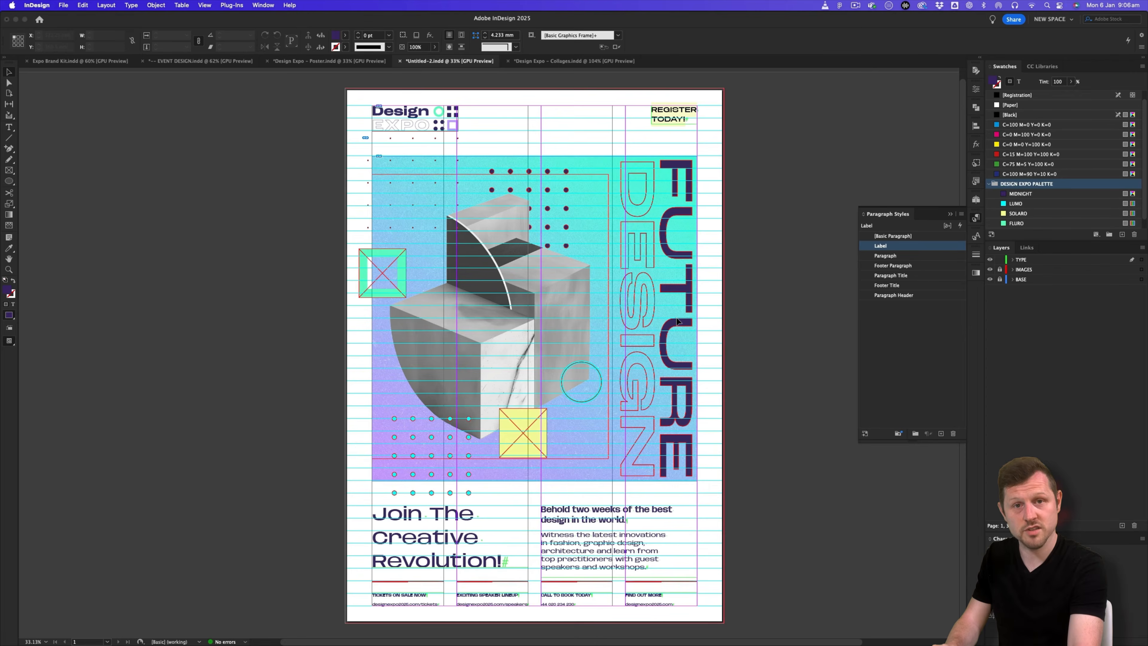
key("w")
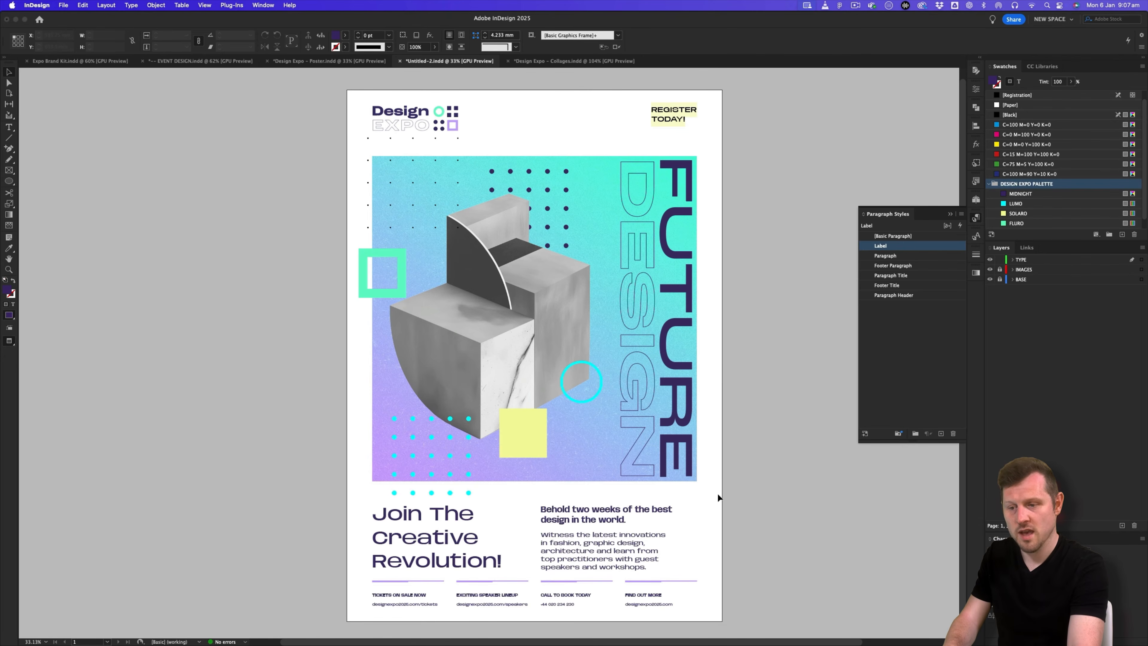
- Draw a square frame about 26.6 mm wide in the bottom-right corner of the Find Out More footer column, with no fill
left_click_drag(686, 585, 693, 468)
key("v")
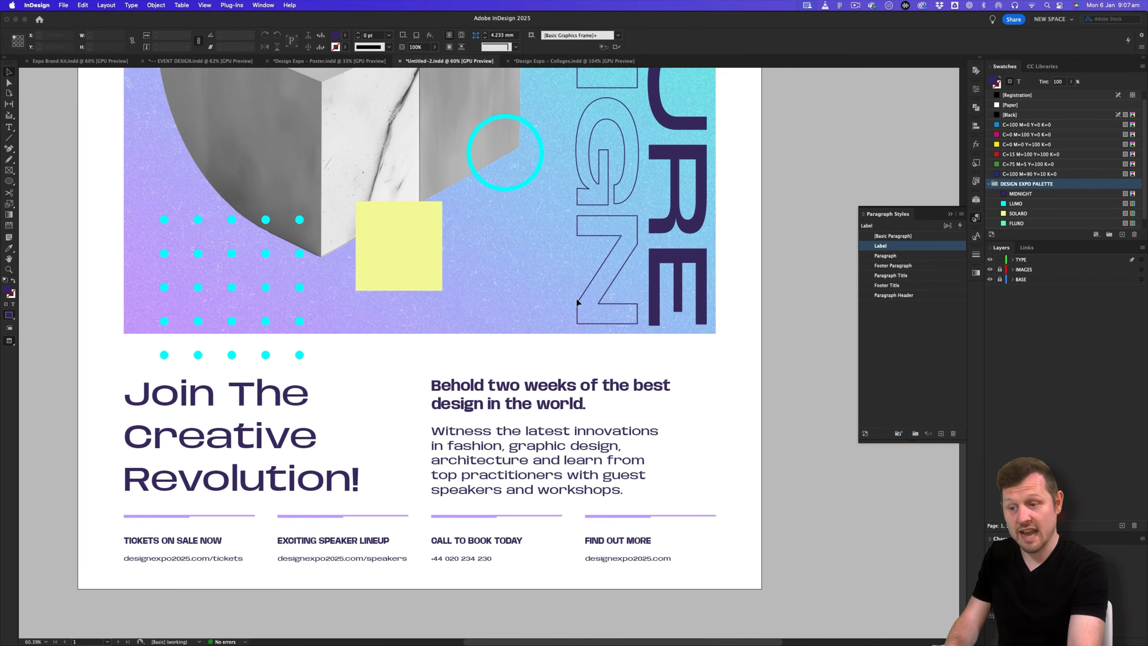
key("z")
left_click_drag(697, 562, 831, 355)
key("w")
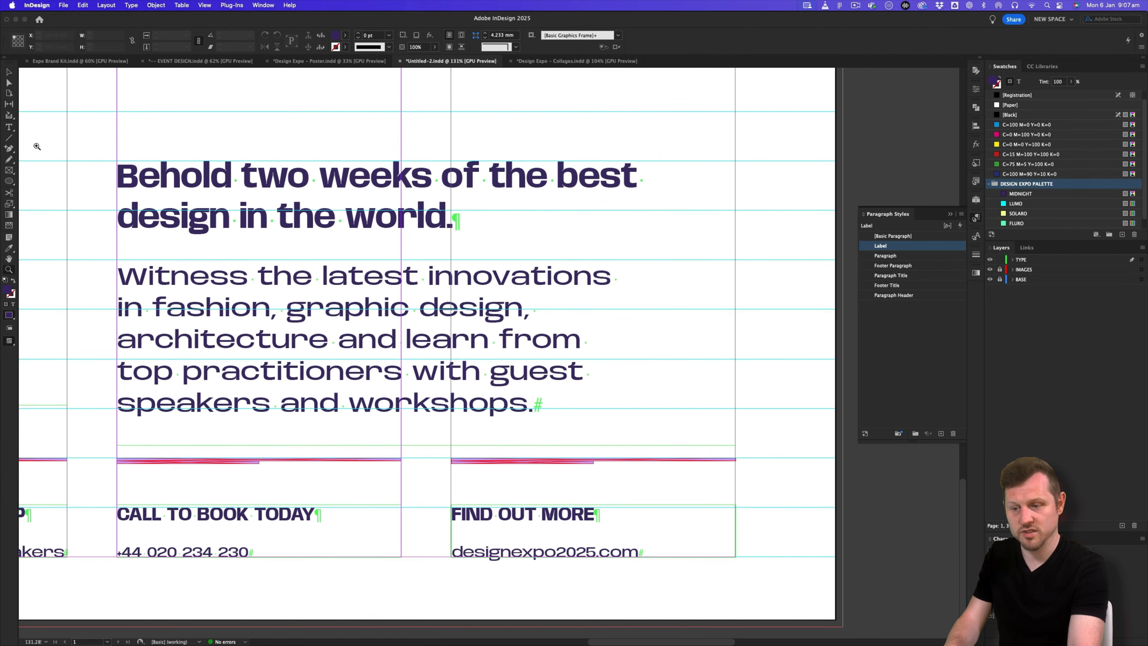
left_click_drag(736, 557, 668, 491)
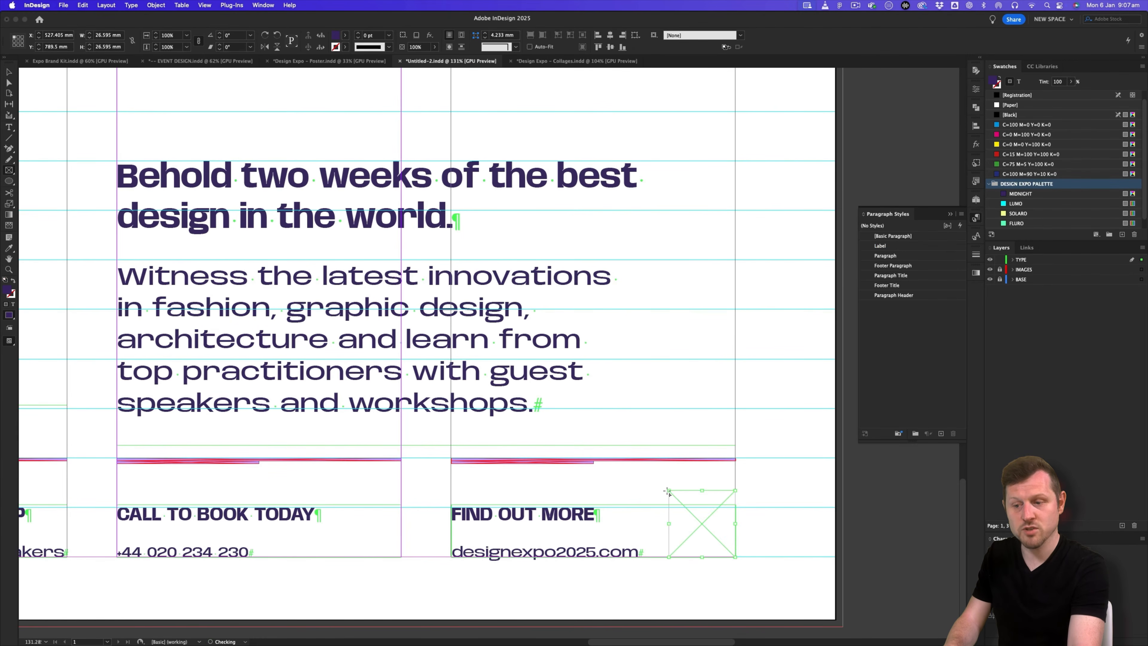
key("slash")
- Start a plain-text QR code in the square frame, using designexpo2025.com copied from the Poster 1 copy in the browser as content
left_click(149, 5)
left_click(191, 151)
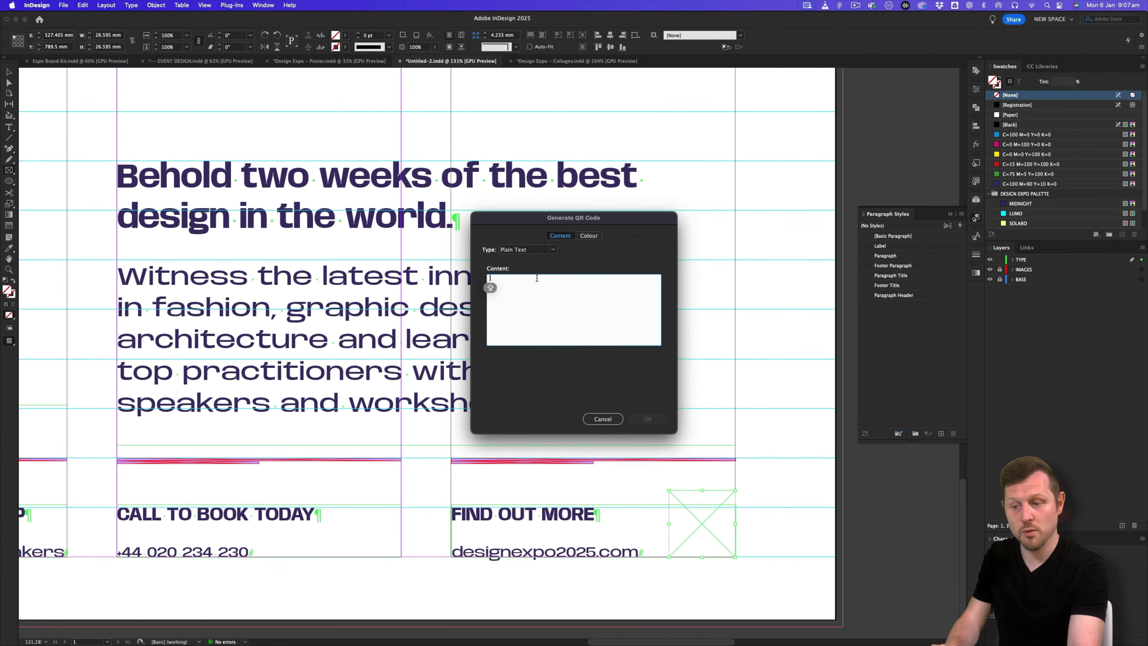
key("super+Tab")
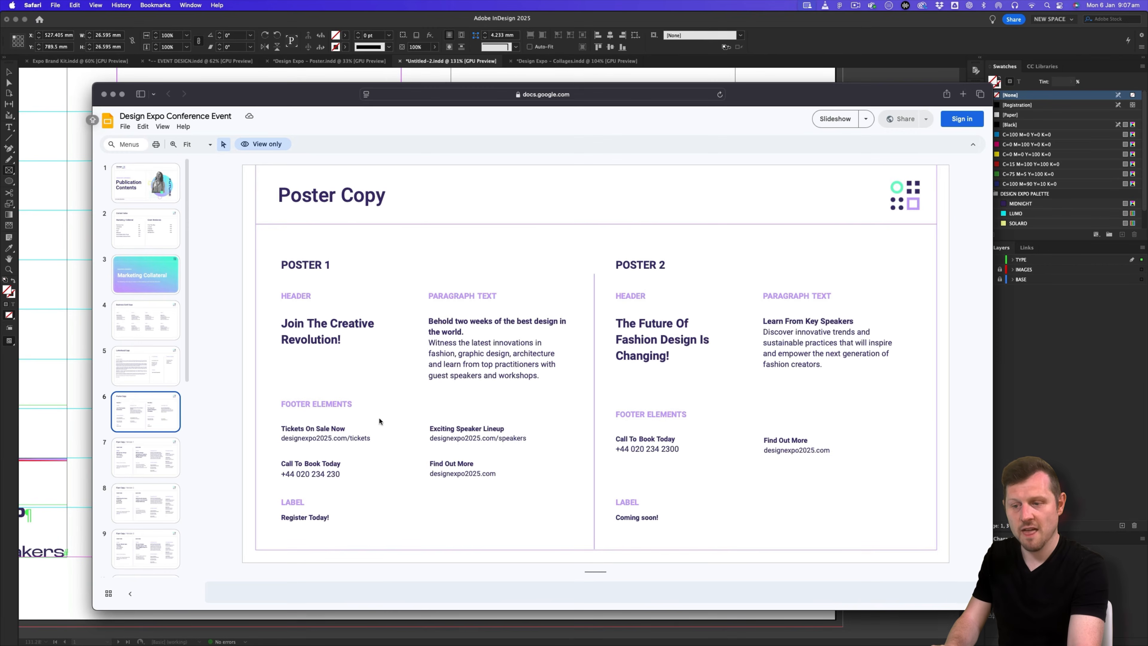
left_click(496, 471)
left_click_drag(497, 471, 425, 475)
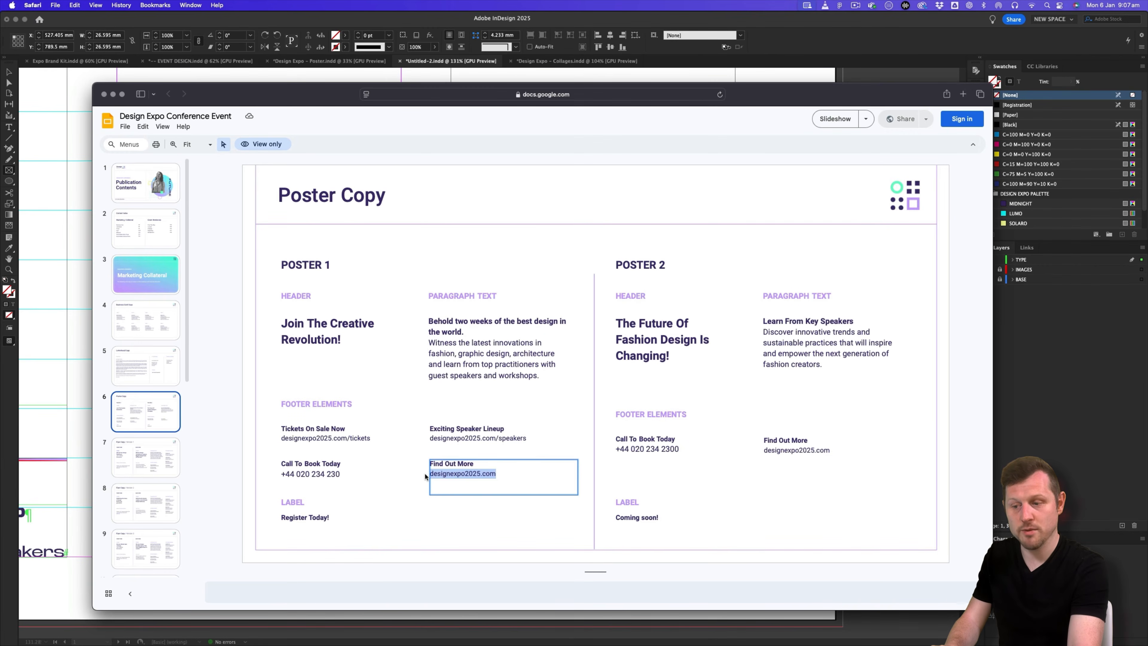
key("super+c")
key("super+Tab")
key("super+v")
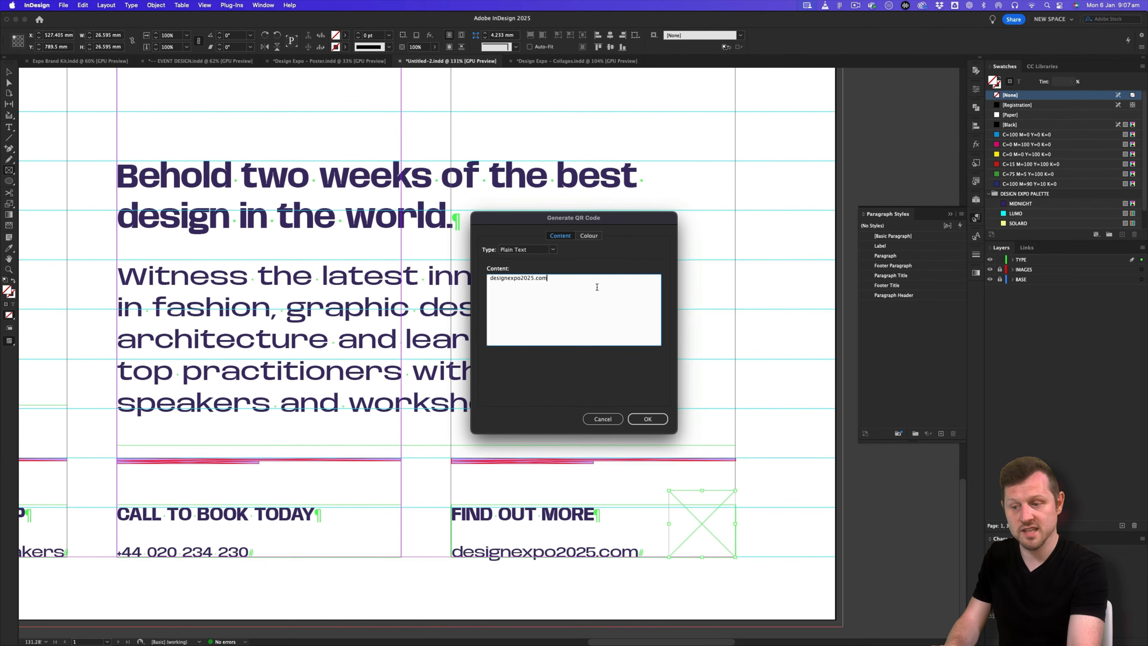
- Colour the QR code with the MIDNIGHT swatch and generate it in the frame
left_click(589, 237)
left_click(553, 351)
left_click(648, 419)
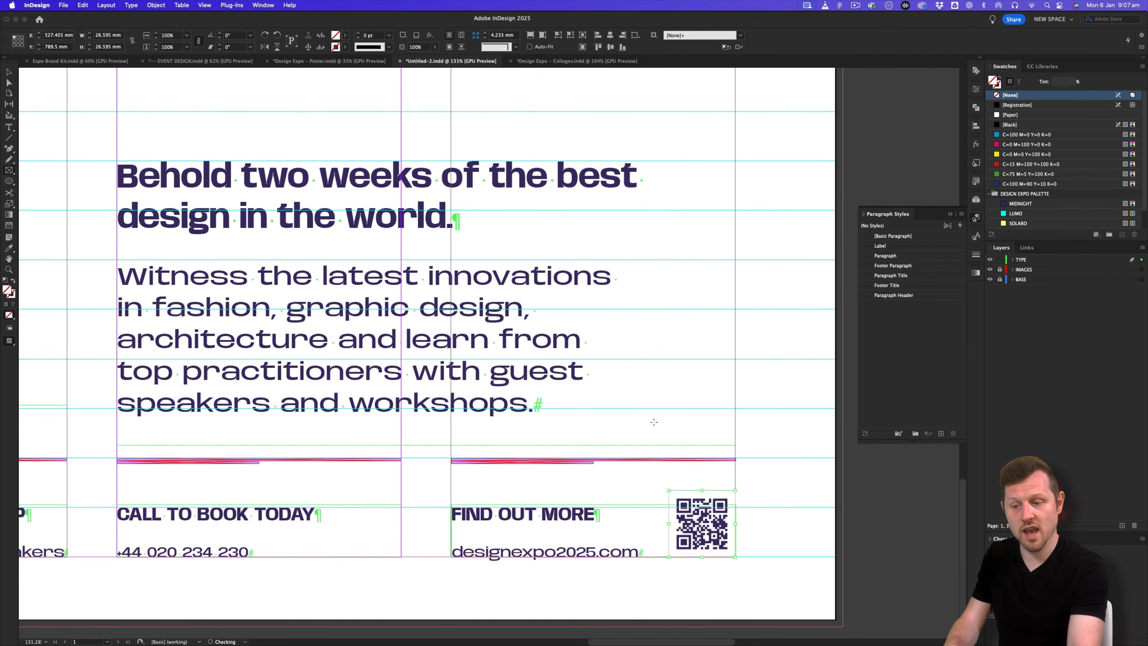
- Nudge the QR code graphic right and down inside its frame to align it with the column edge and bottom margin
double_click(721, 527)
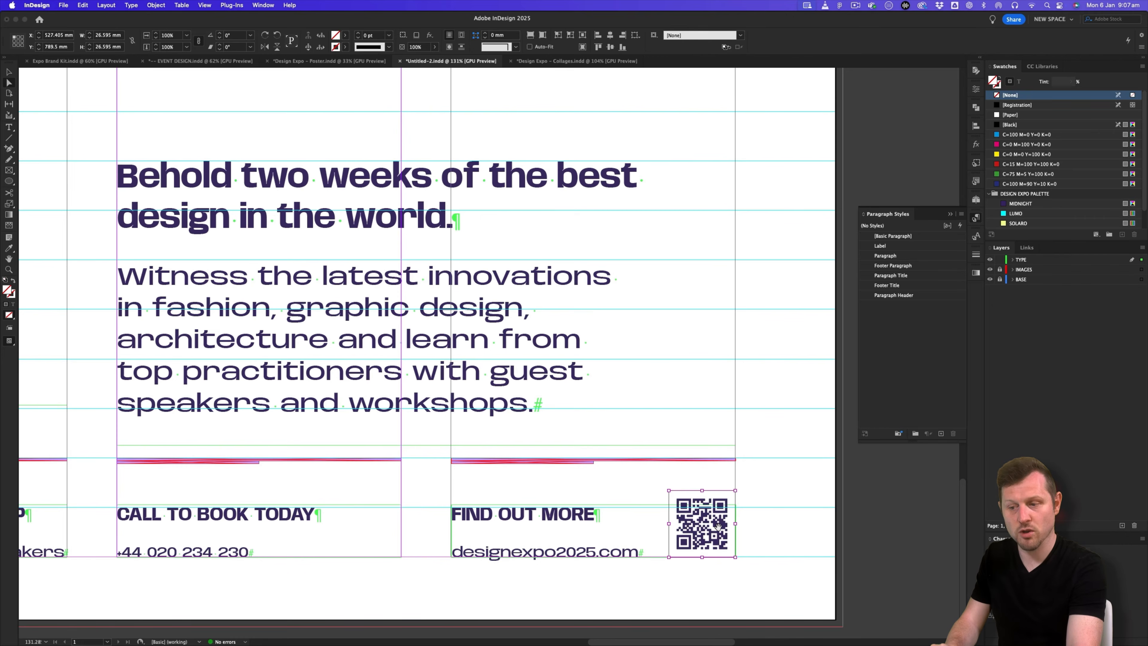
key("Right")
key("Right")
key("Right")
key("shift+Right")
key("shift+Down")
key("Down")
key("Down")
key("Up")
key("Down")
key("v")
left_click(758, 416)
- Preview the whole poster and examine the companion poster layouts in the Design Expo - Poster document for comparison
key("w")
key("z")
left_click_drag(676, 277, 443, 436)
left_click_drag(530, 426, 507, 445)
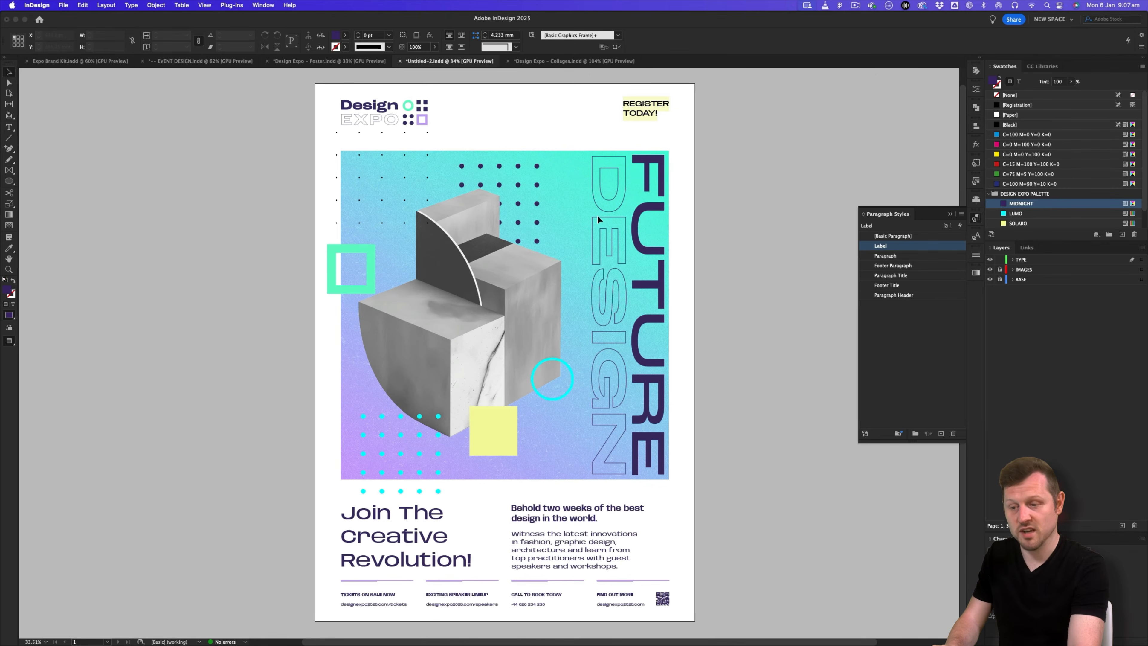
left_click(351, 63)
key("z")
left_click_drag(548, 257, 421, 334)
scroll(536, 341, "down", 5)
left_click_drag(536, 340, 579, 241)
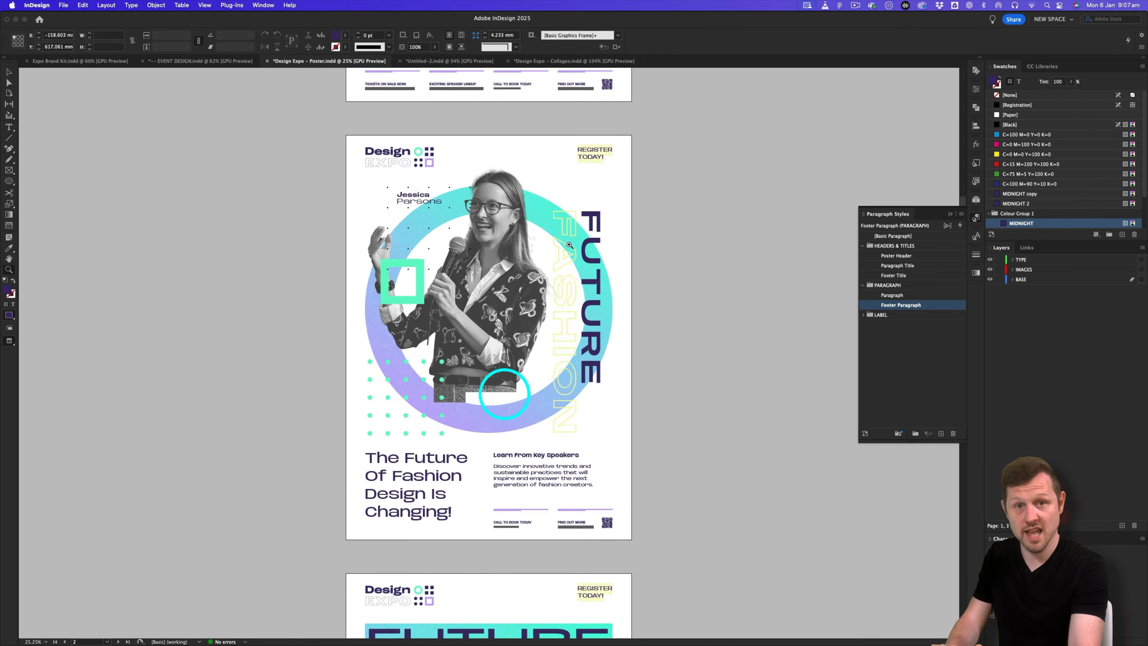
scroll(579, 240, "down", 4)
scroll(579, 240, "up", 6)
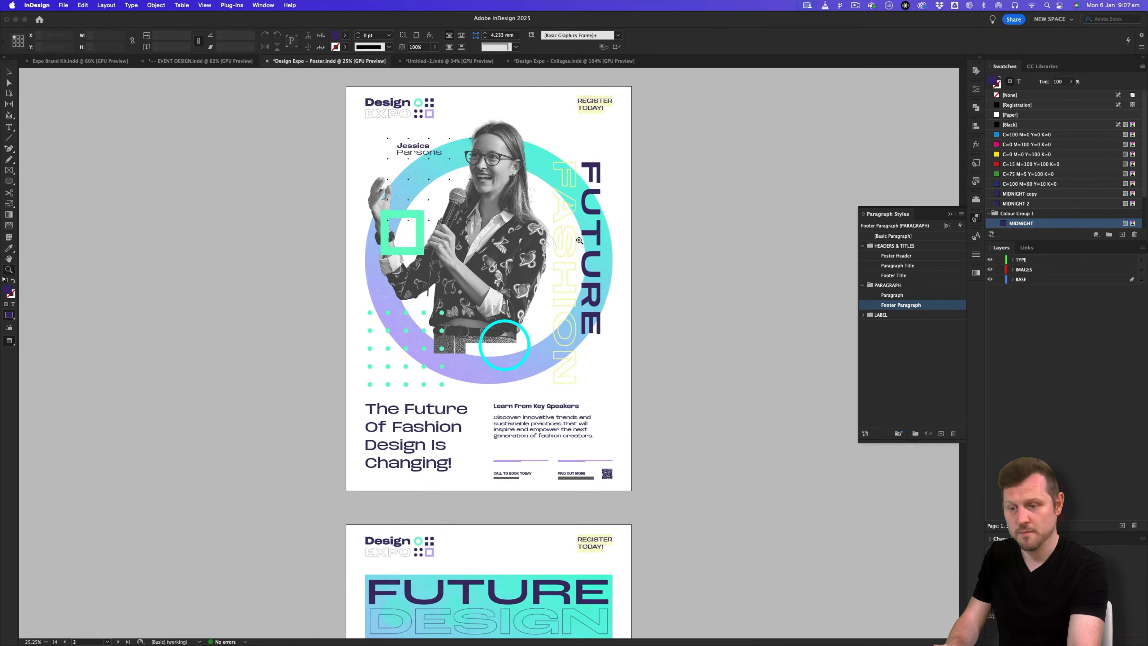
scroll(580, 241, "up", 3)
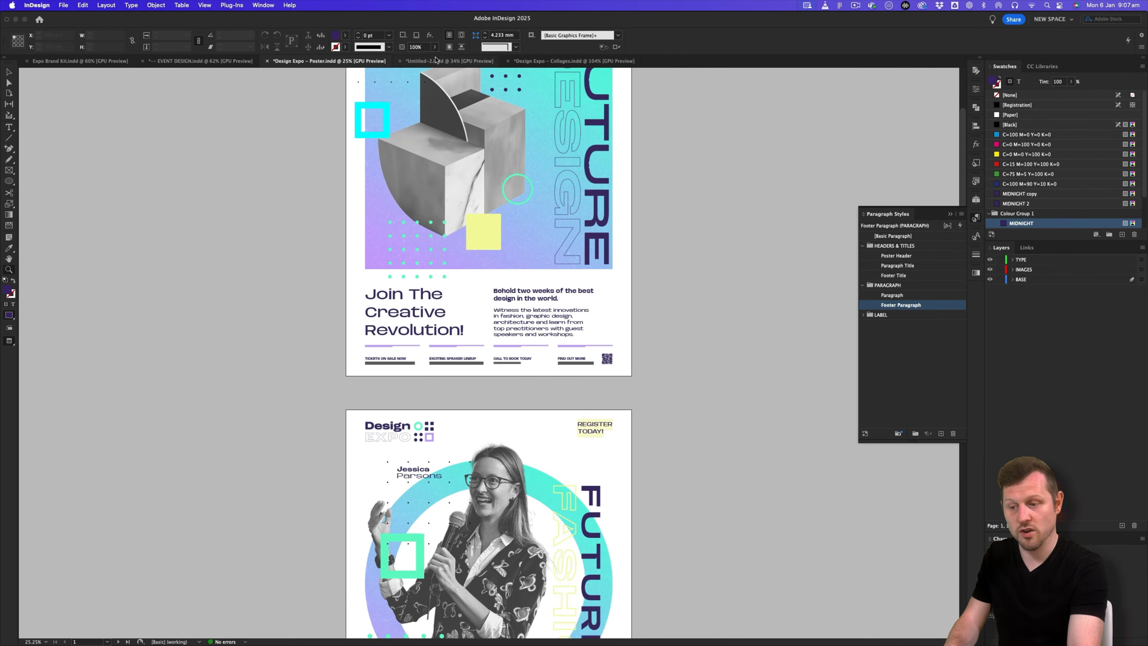
scroll(562, 310, "up", 2)
scroll(563, 310, "down", 6)
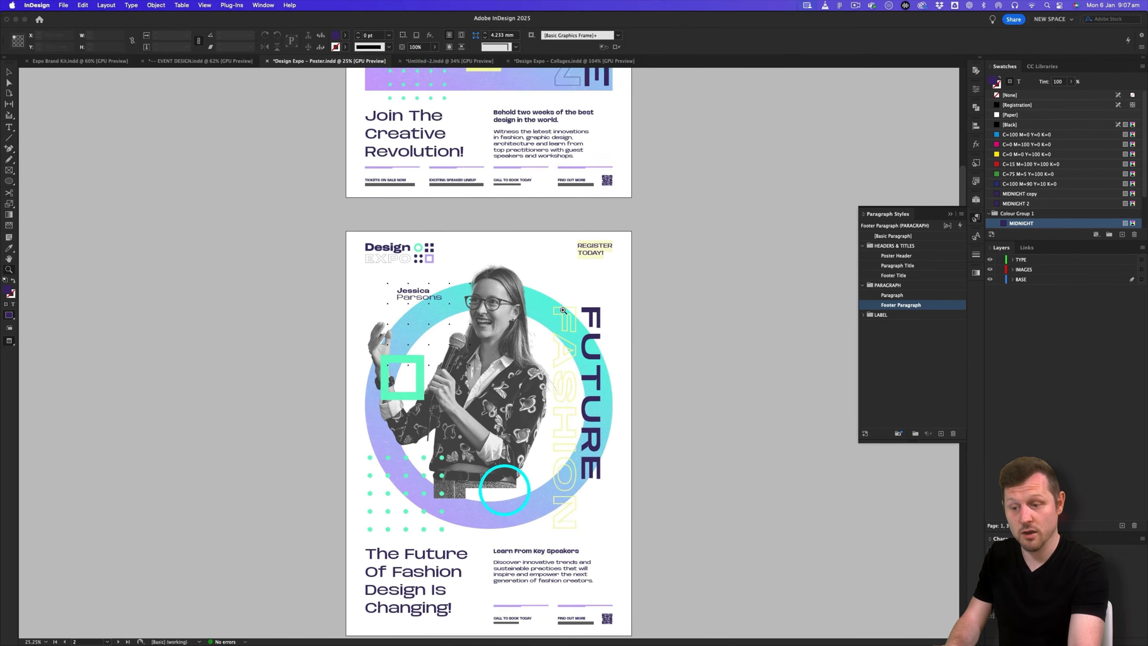
scroll(562, 310, "down", 1)
left_click_drag(536, 274, 527, 151)
scroll(567, 217, "down", 2)
- Duplicate the page 1 spread in the Untitled-2 document to start the second poster
left_click(431, 59)
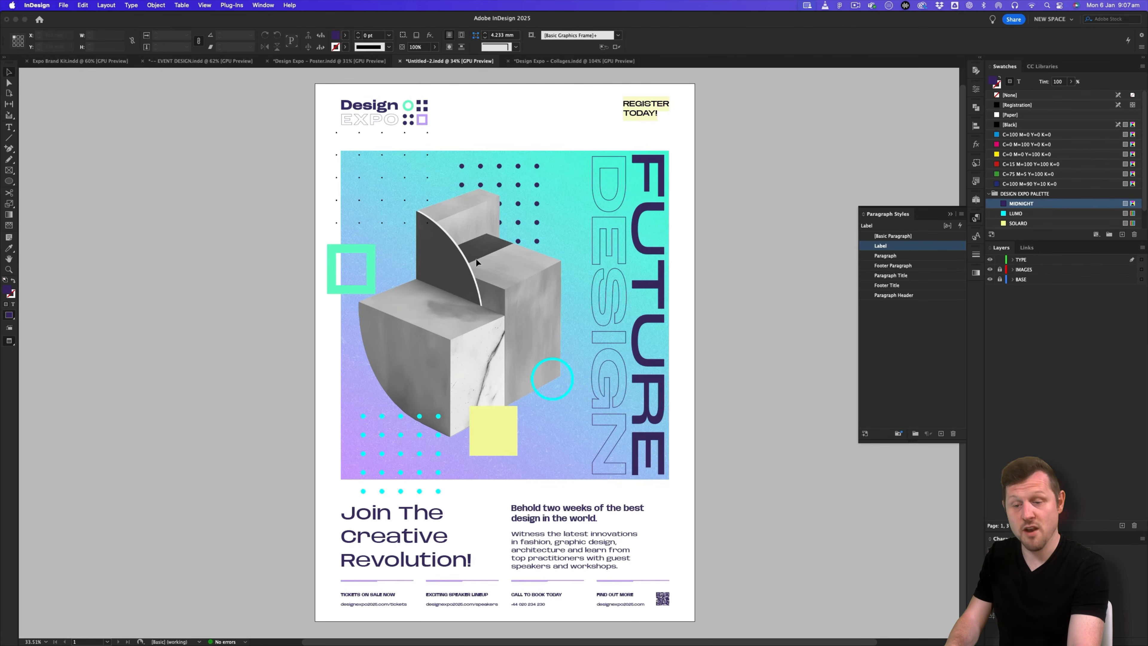
left_click(976, 200)
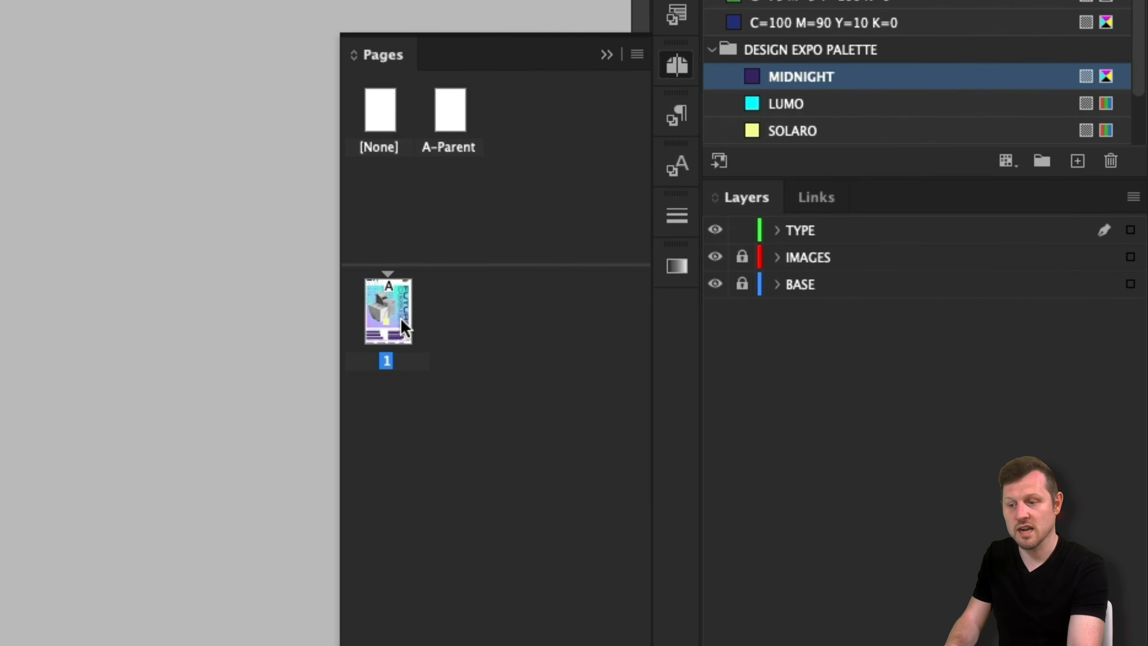
right_click(404, 326)
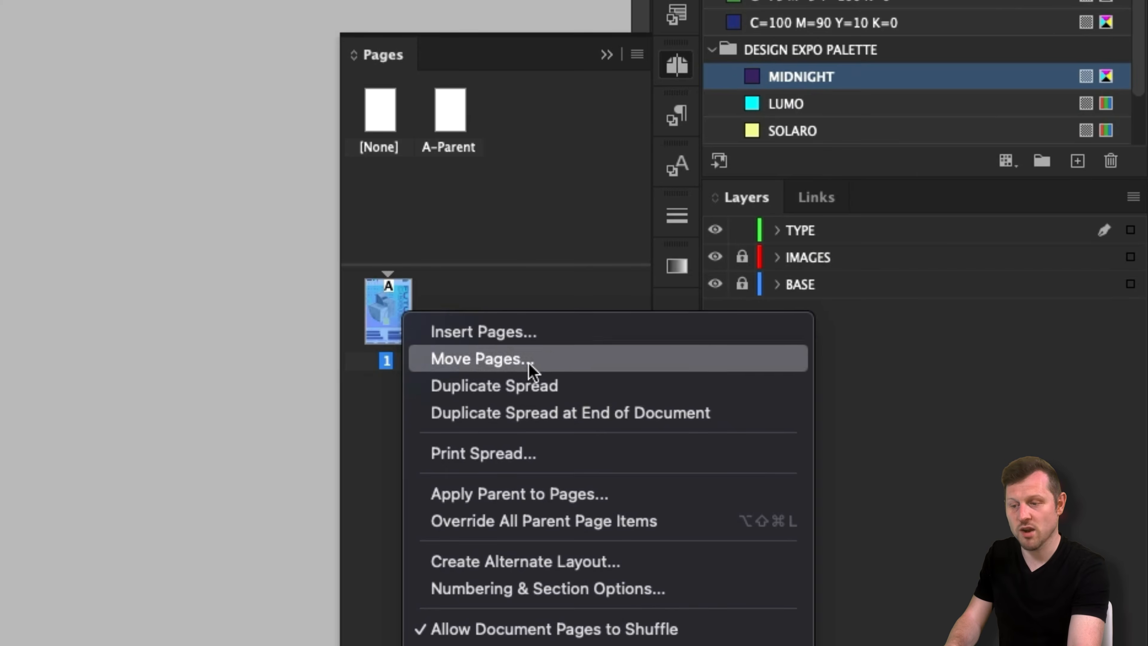
left_click(533, 388)
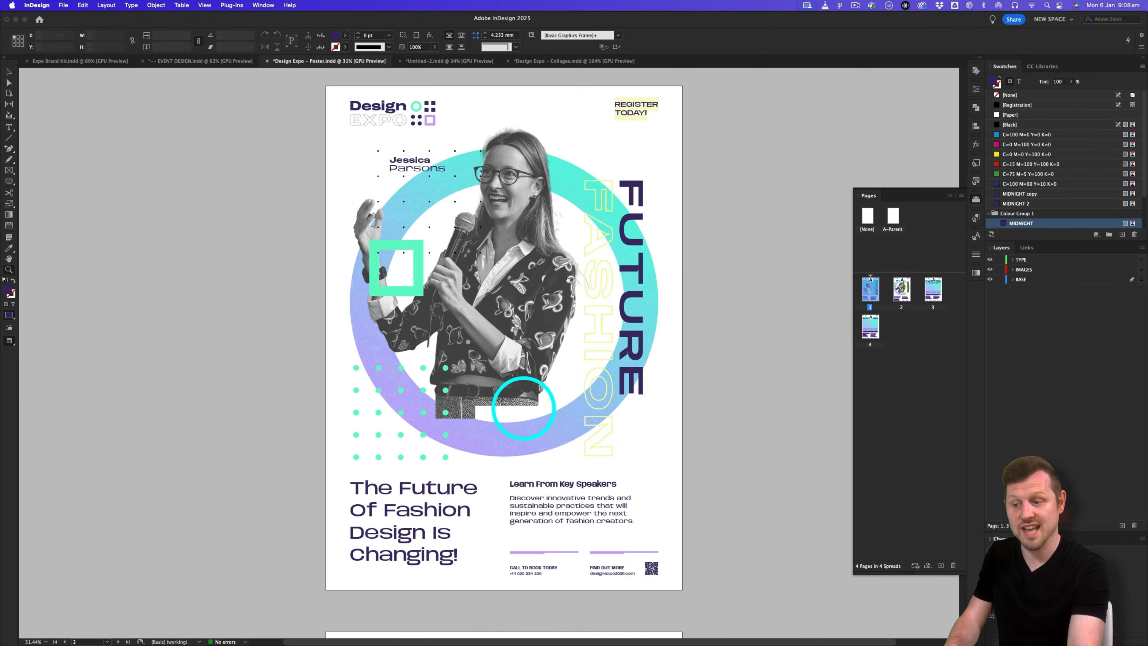
- Hide the TYPE and IMAGES layers and unlock the BASE layer to isolate the gradient square on page 2
left_click_drag(568, 281, 569, 290)
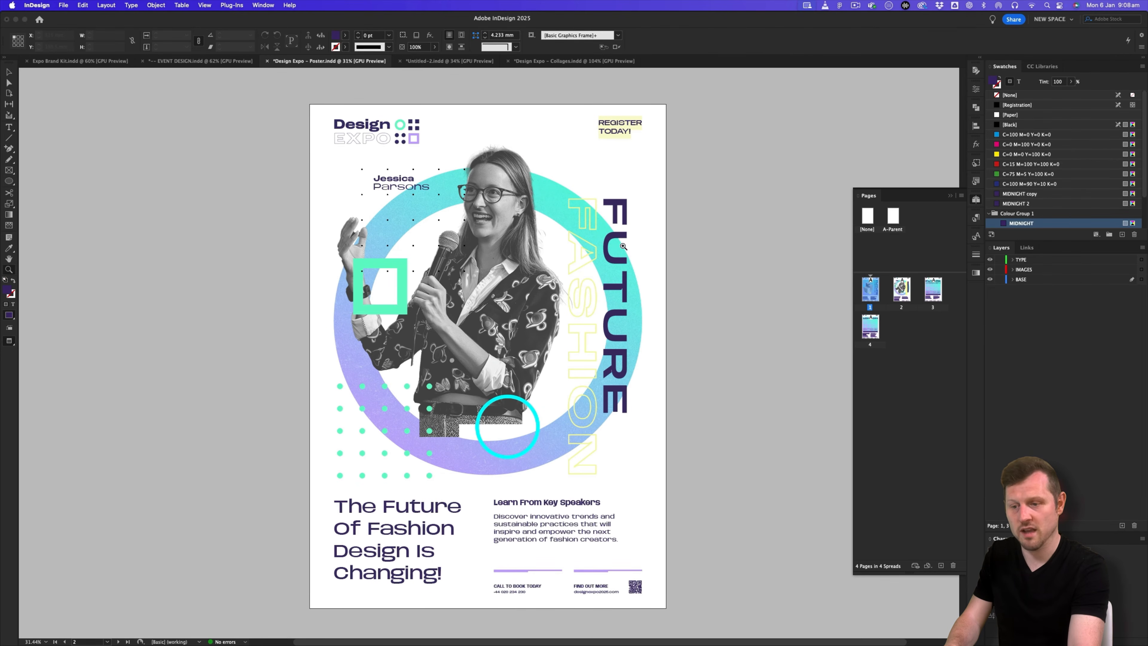
left_click(432, 62)
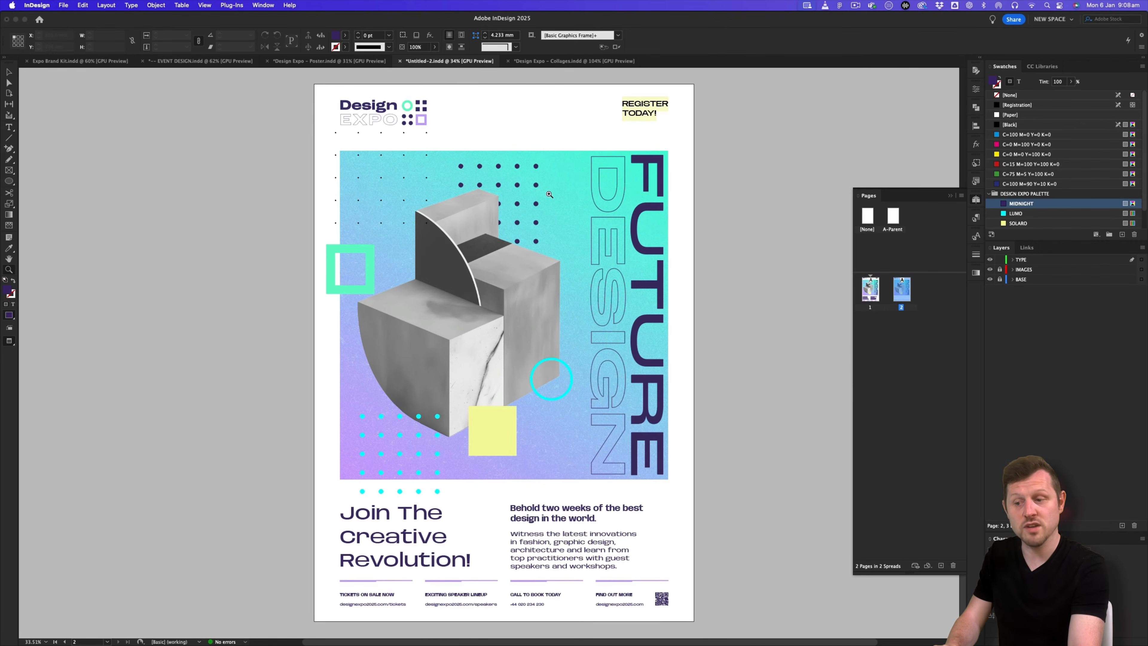
left_click_drag(621, 242, 497, 328)
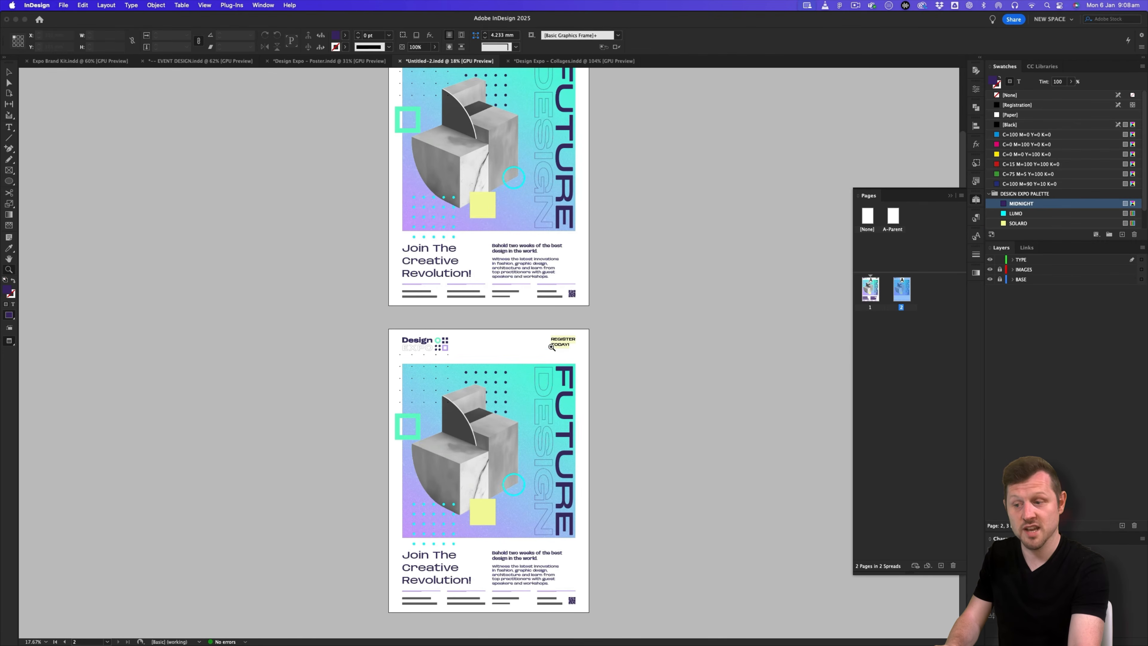
left_click_drag(465, 522, 563, 296)
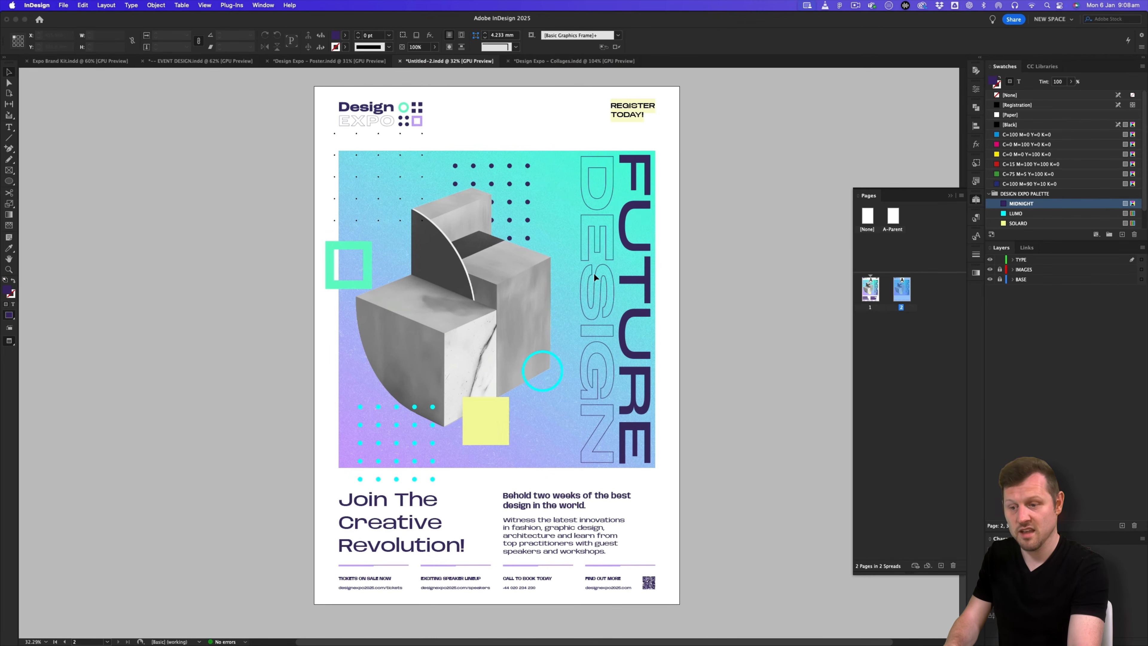
left_click_drag(477, 556, 492, 539)
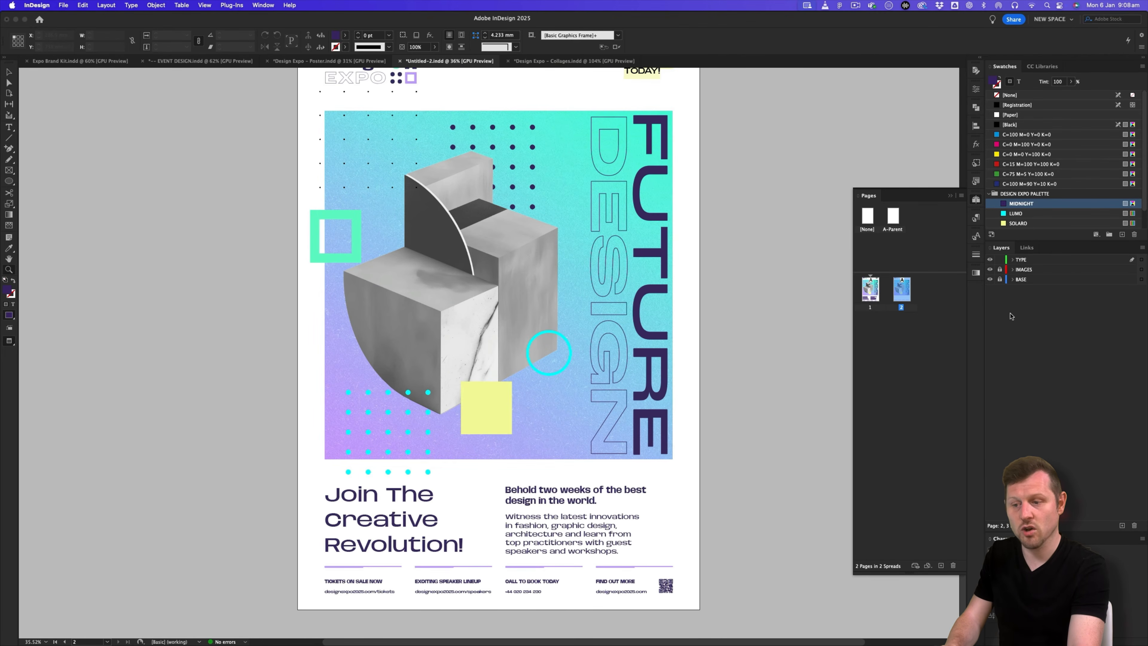
left_click(990, 260)
left_click(990, 269)
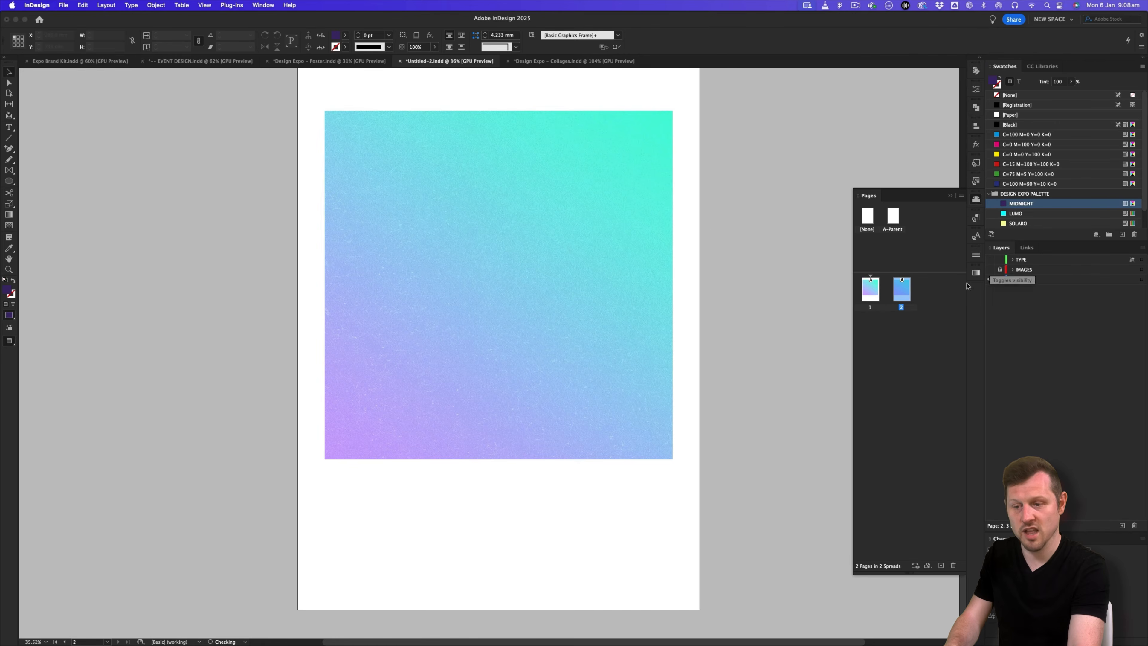
left_click(999, 279)
- Convert the gradient square on page 2 into an ellipse
key("super+a")
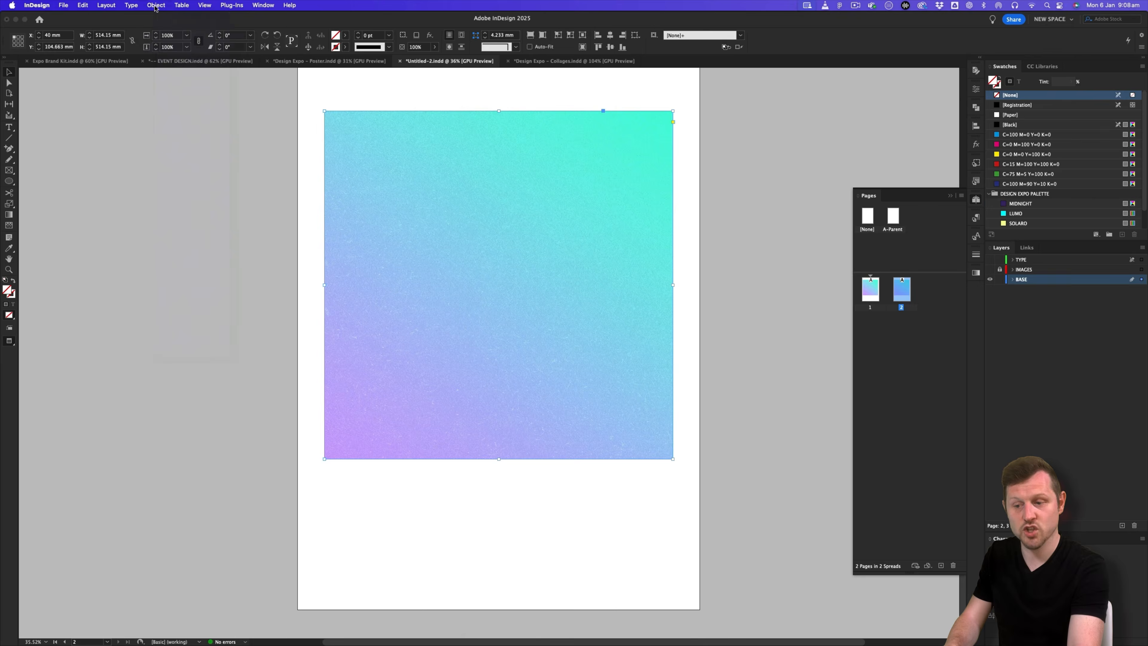
left_click(155, 5)
mouse_move(192, 339)
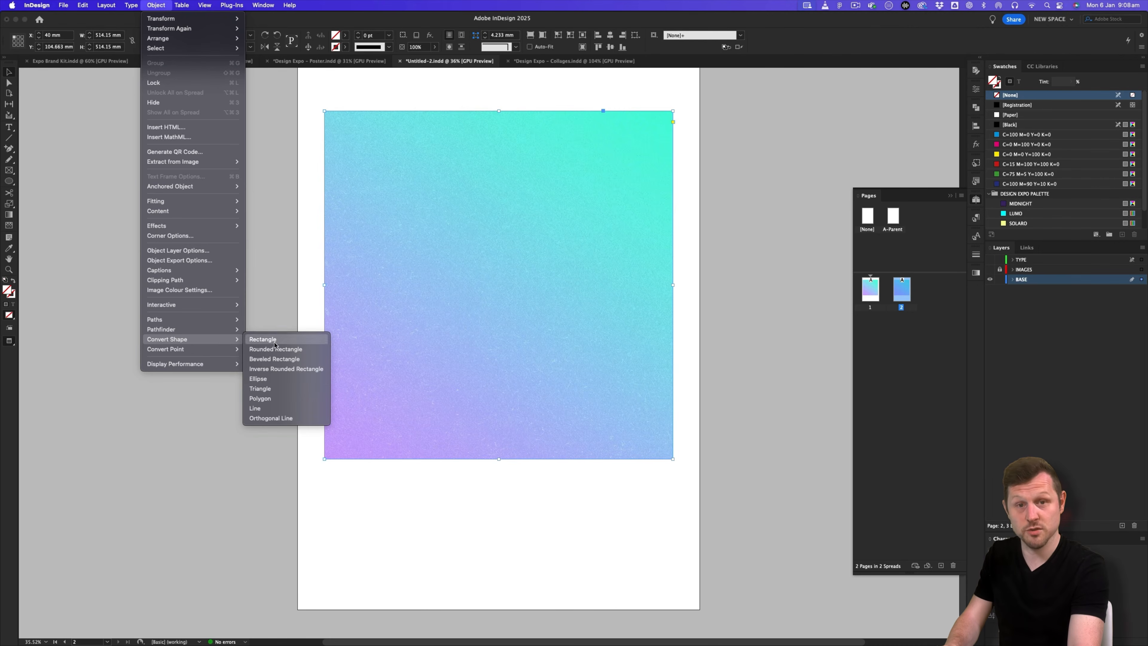
left_click(278, 380)
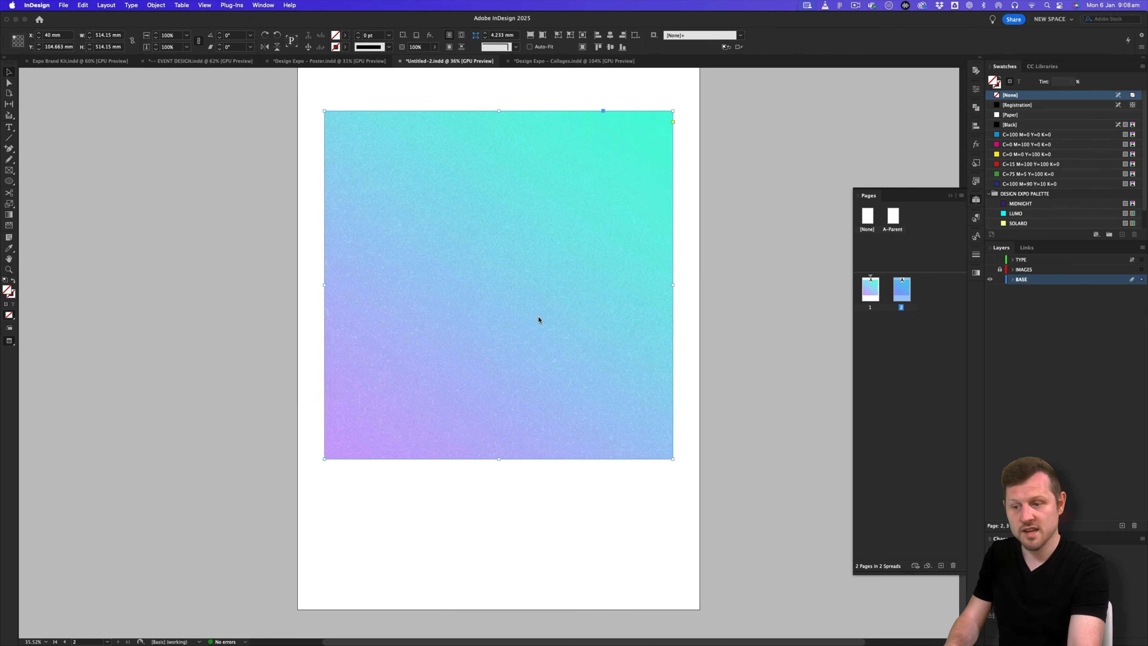
- Show the IMAGES layer again, lock the BASE layer, and unlock the IMAGES layer for editing
left_click(994, 270)
left_click(999, 279)
scroll(749, 252, "up", 1)
left_click_drag(749, 252, 749, 257)
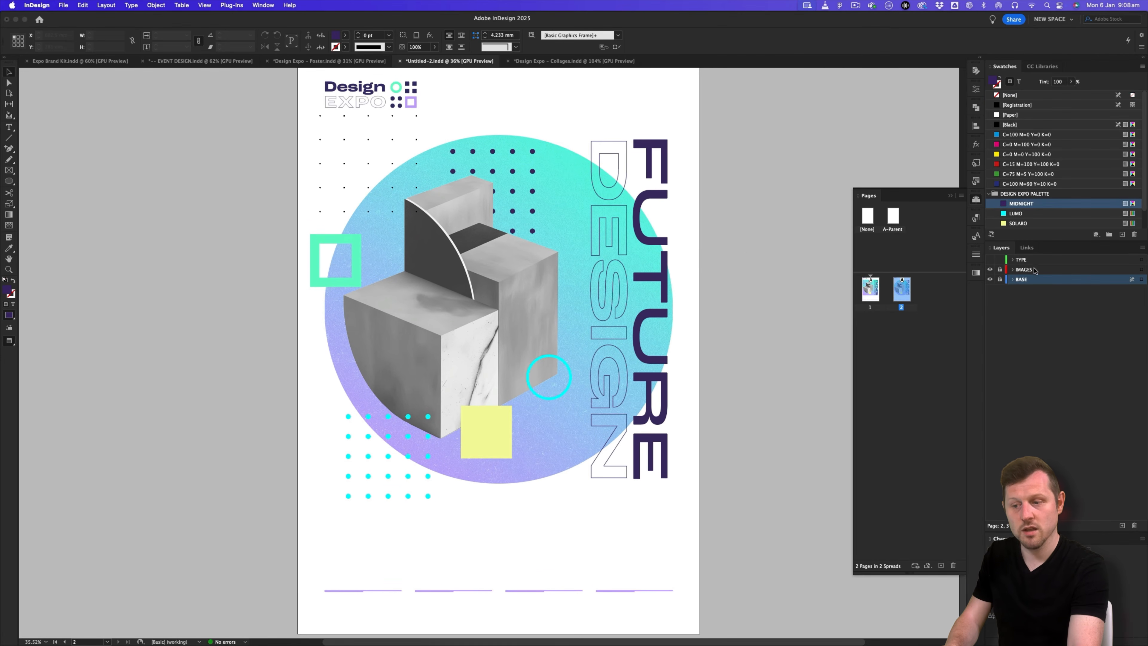
left_click(1000, 280)
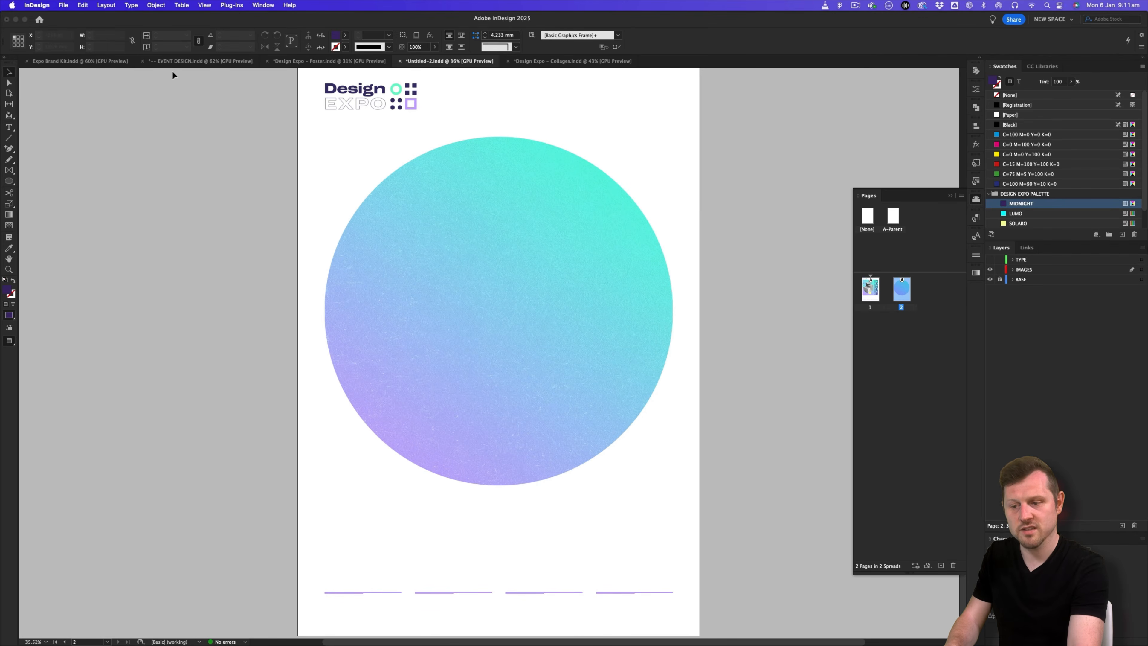
- Find the Graphic Collage page in the Expo Brand Kit document and open the source file of the linked Graphic Design collage
left_click(100, 62)
scroll(698, 312, "down", 10)
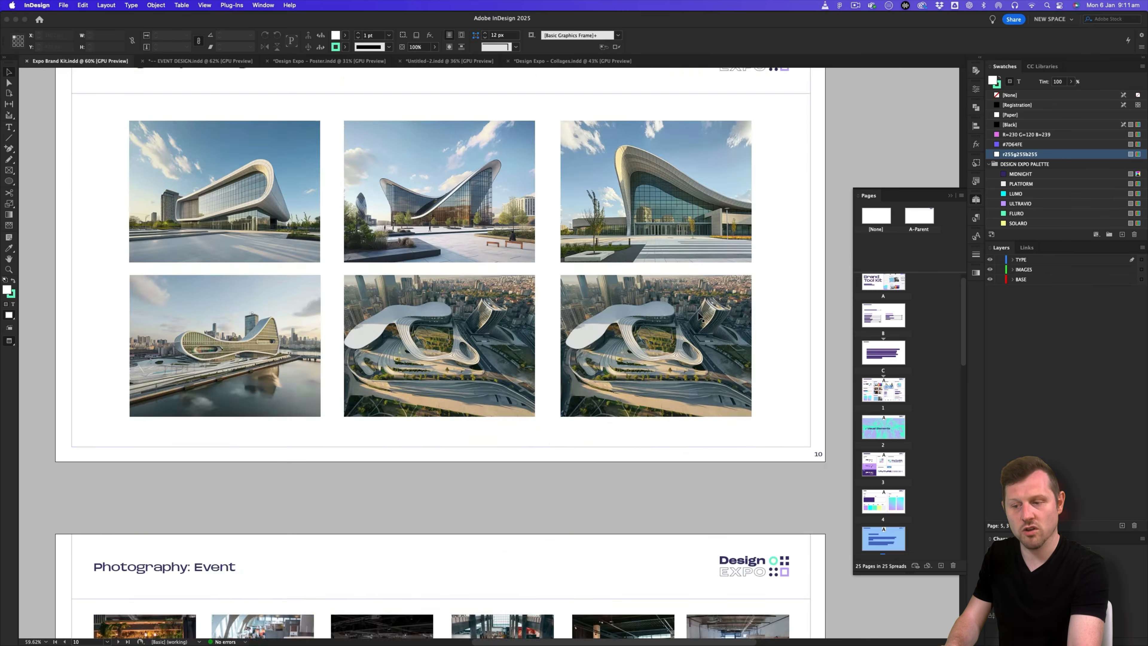
scroll(697, 311, "down", 15)
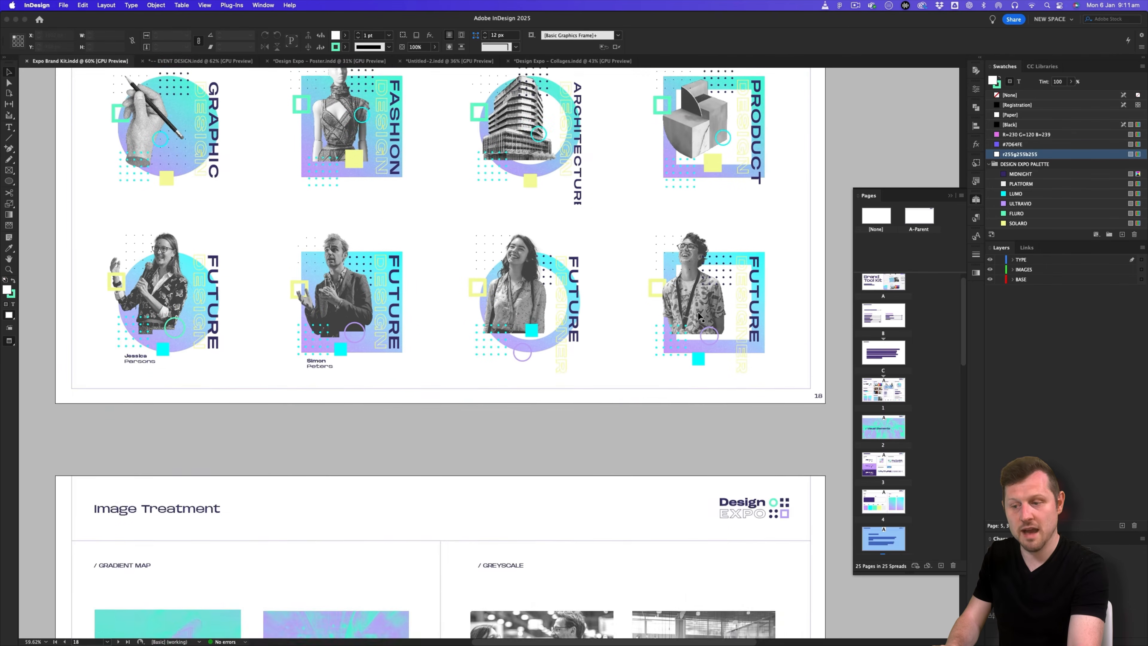
scroll(267, 262, "up", 3)
left_click(192, 258)
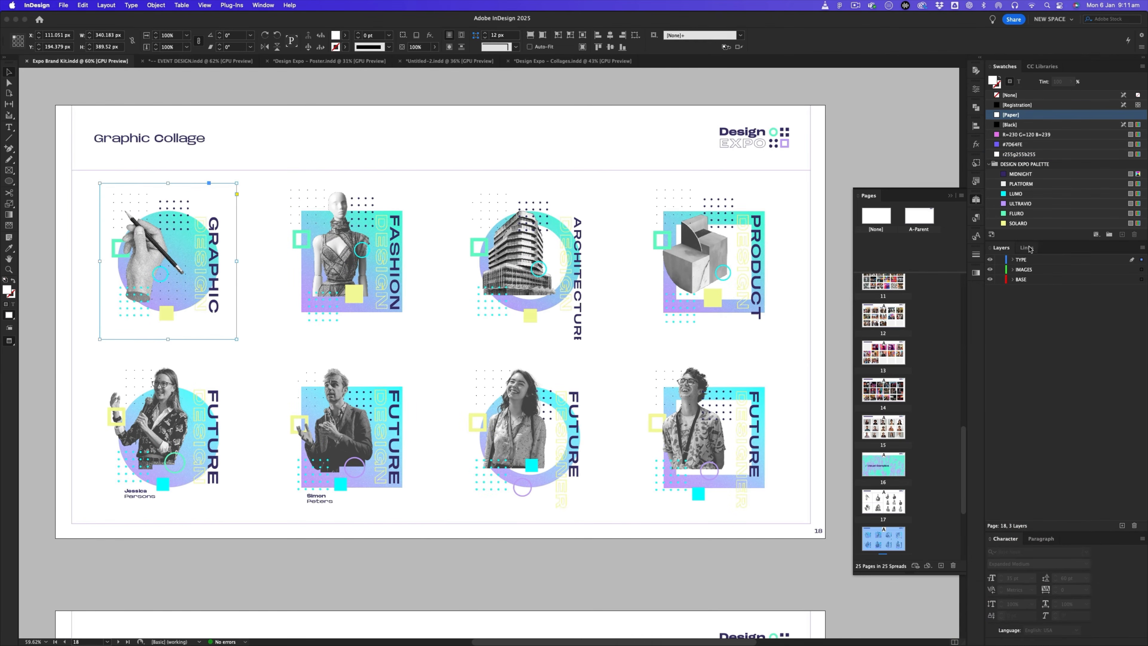
left_click(1027, 248)
left_click(1133, 443)
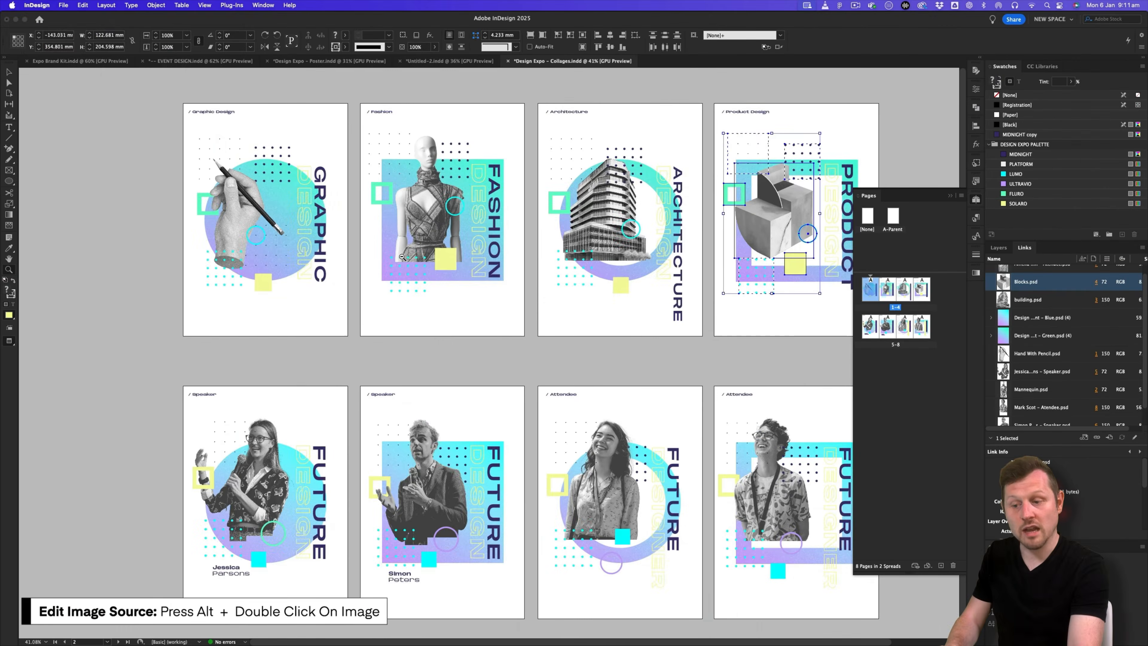
- Select and copy all elements of the first Speaker collage, including its FUTURE DESIGN text, in the Collages document
left_click_drag(532, 257, 479, 256)
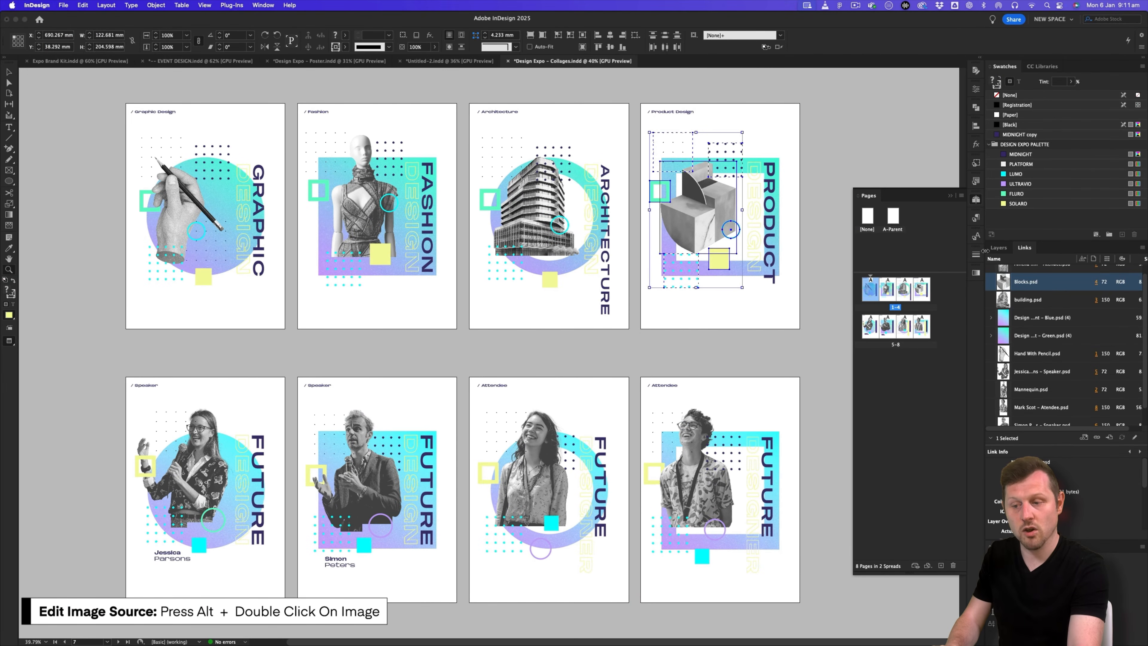
left_click(1006, 248)
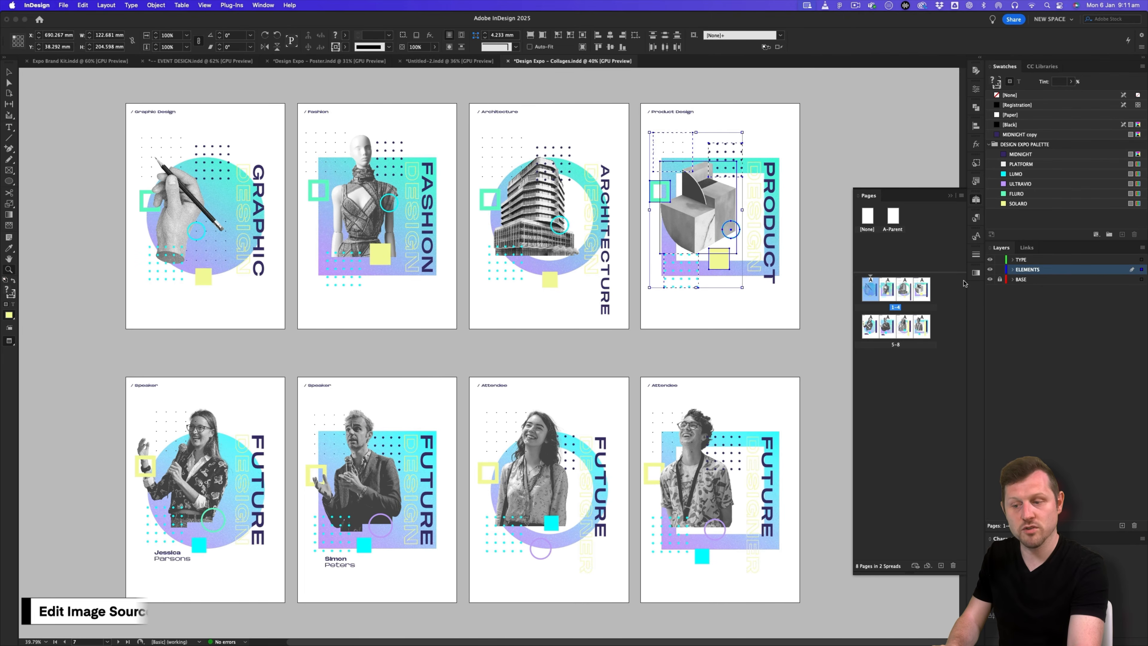
left_click_drag(187, 497, 355, 458)
left_click_drag(355, 457, 445, 328)
key("v")
left_click_drag(540, 94, 128, 585)
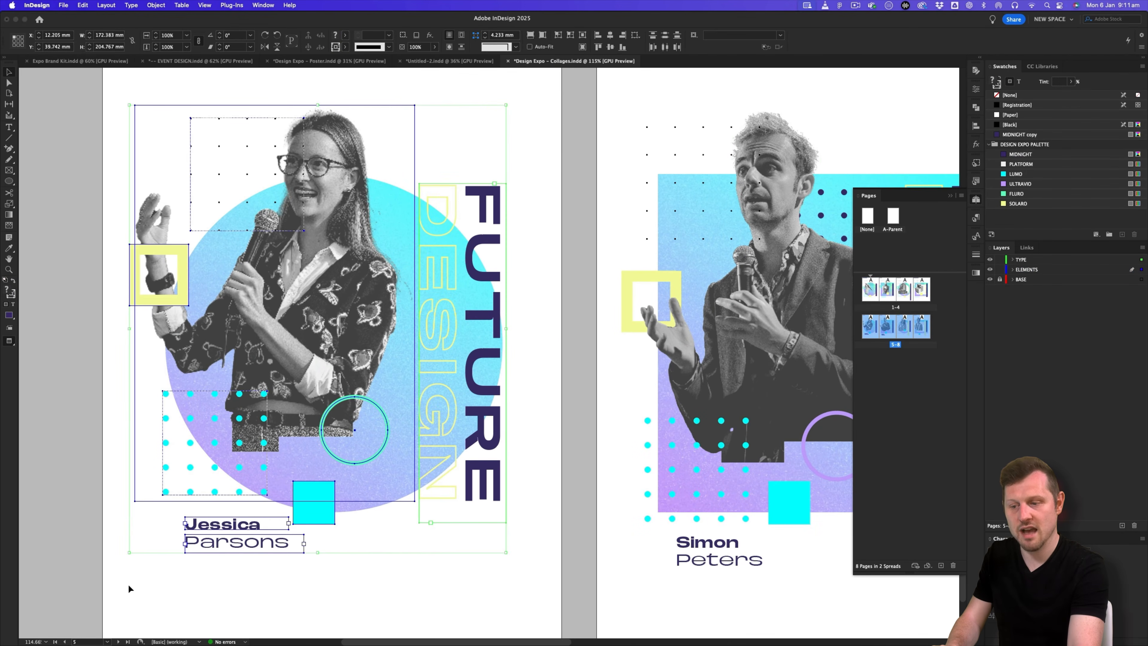
- Paste the speaker collage onto the IMAGES layer of page 2 in Untitled-2 and enlarge it over the gradient circle to about 491 mm wide
left_click(447, 61)
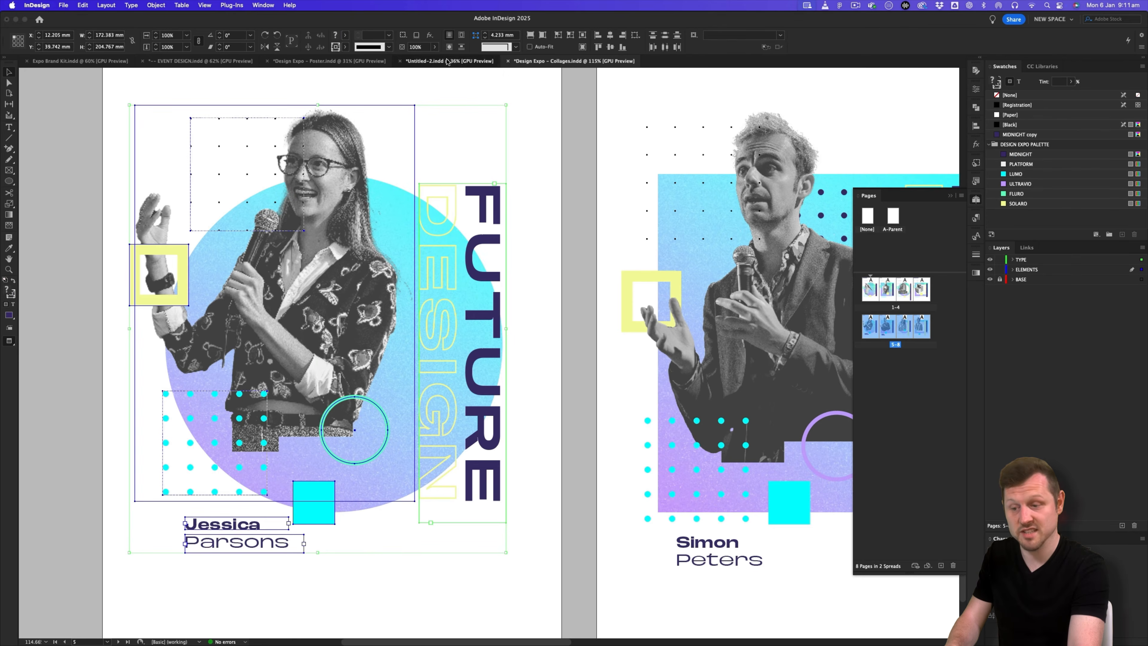
left_click(1040, 270)
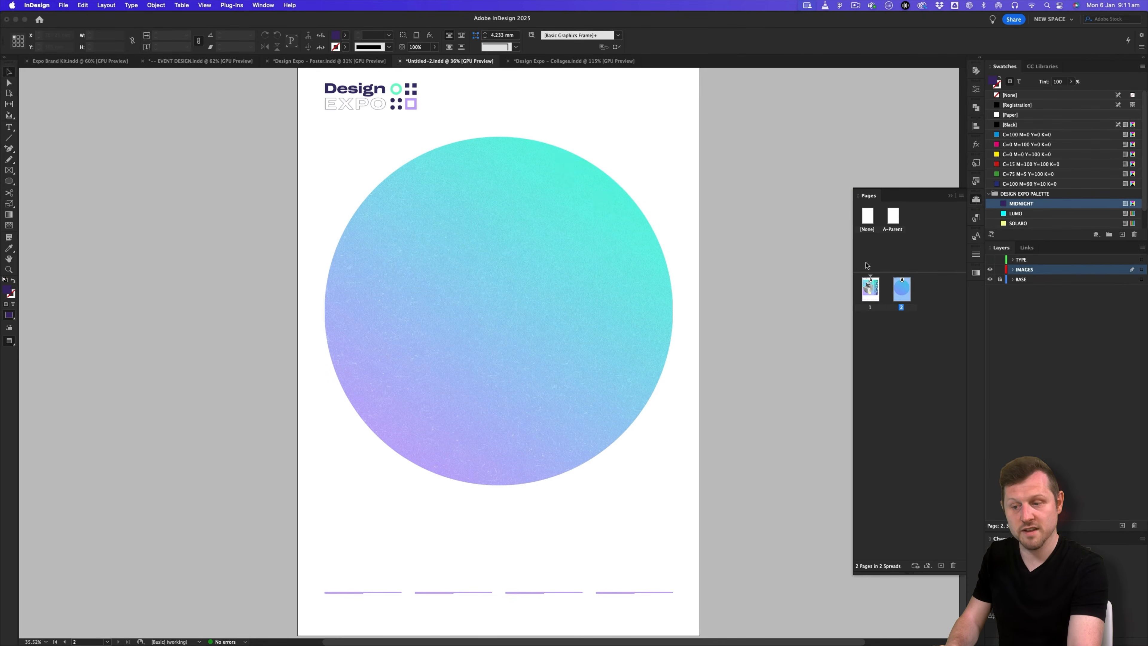
key("super+v")
key("w")
left_click_drag(536, 398, 444, 251)
key("s")
left_click_drag(494, 285, 764, 544)
left_click_drag(583, 393, 567, 382)
left_click_drag(718, 539, 740, 563)
key("v")
left_click_drag(583, 389, 587, 377)
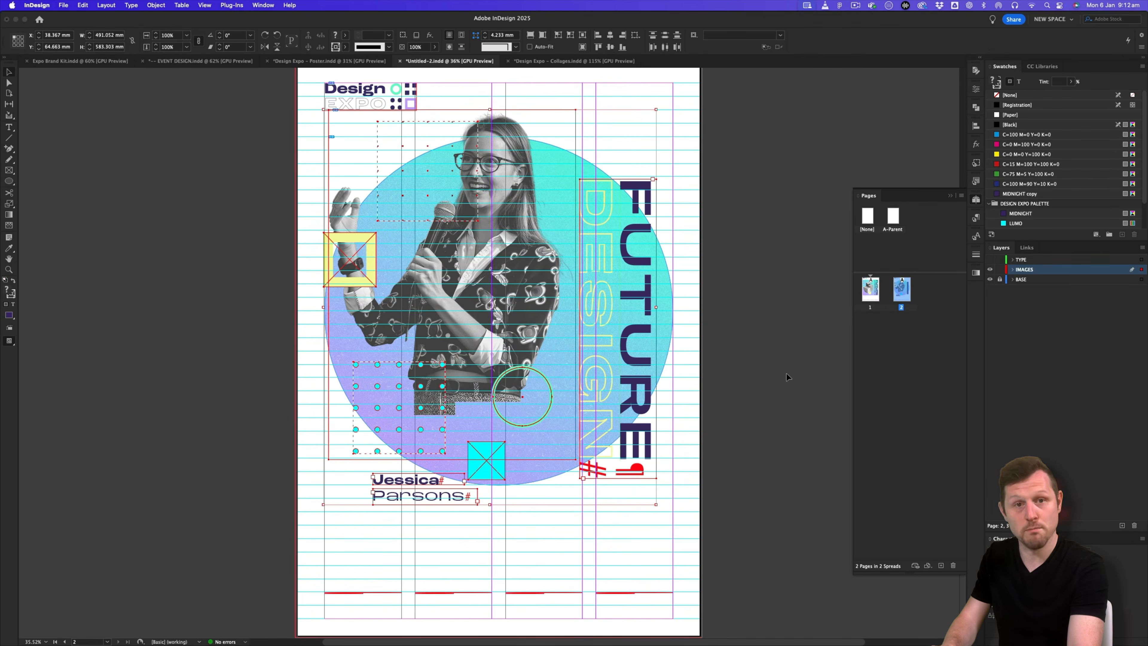
- Extend the vertical title's text frame downward and replace the outlined word DESIGN with FASHION
double_click(633, 334)
key("Escape")
left_click_drag(618, 478, 618, 559)
double_click(603, 264)
type("FASHION")
key("Escape")
- Move the FUTURE FASHION title up, the speaker's name beside her head, and the dot grid, ring and cyan square around her waist
key("w")
left_click_drag(645, 204, 645, 169)
left_click(418, 488)
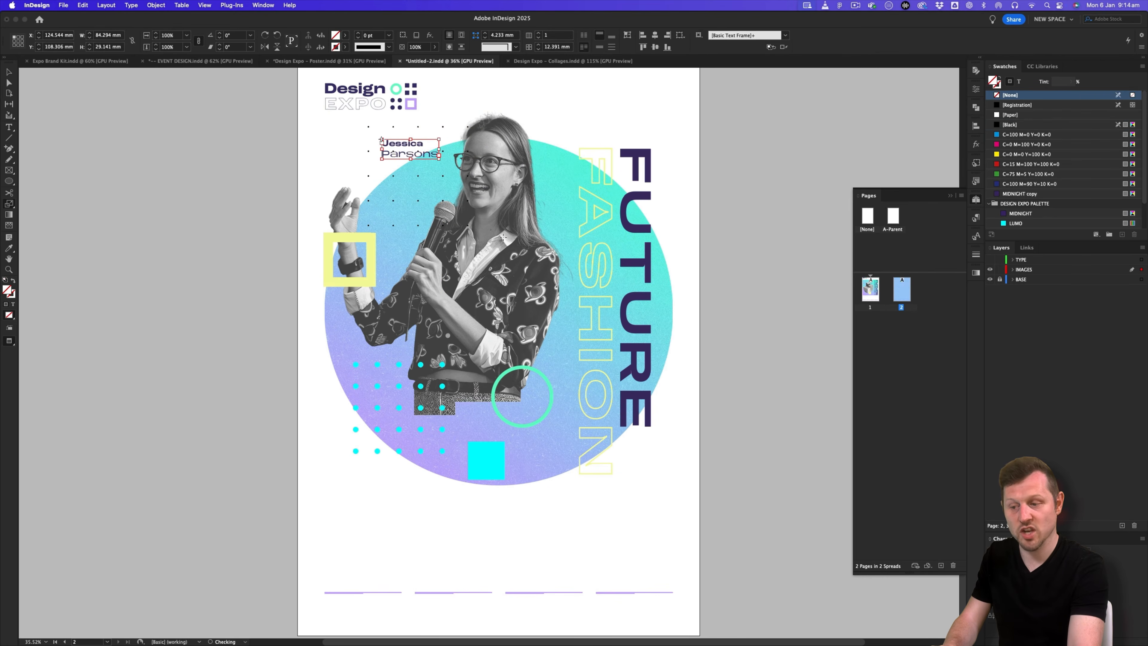
left_click_drag(400, 390, 392, 414)
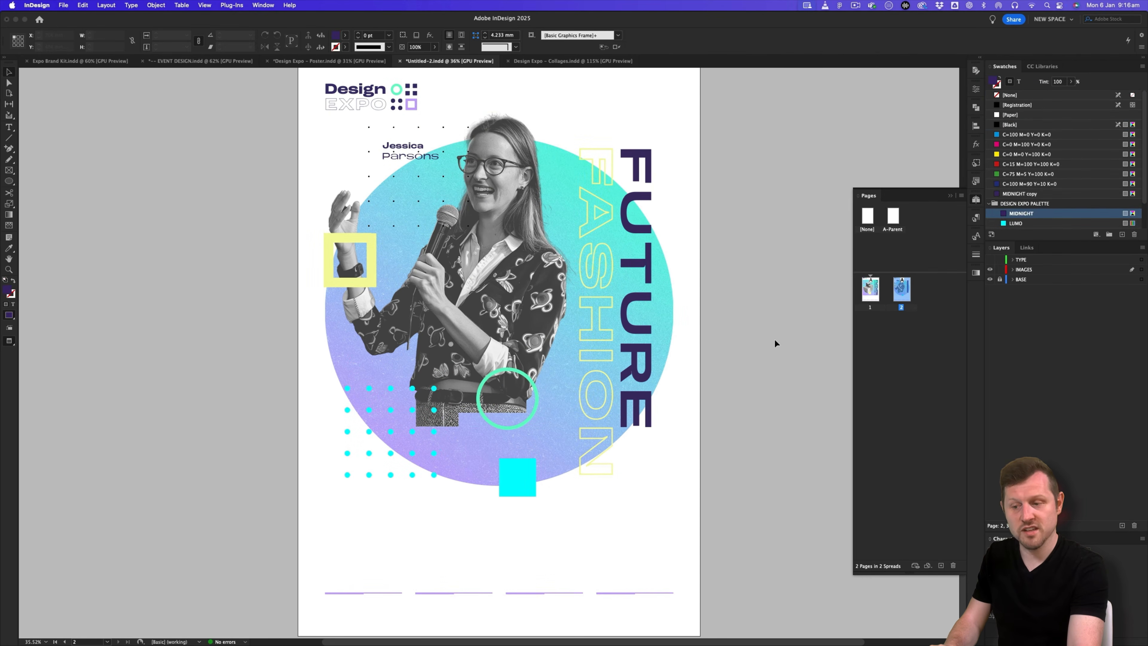
- Hide the IMAGES layer, unlock BASE, and duplicate the gradient circle in place, removing the gradient image from the copy
left_click(990, 270)
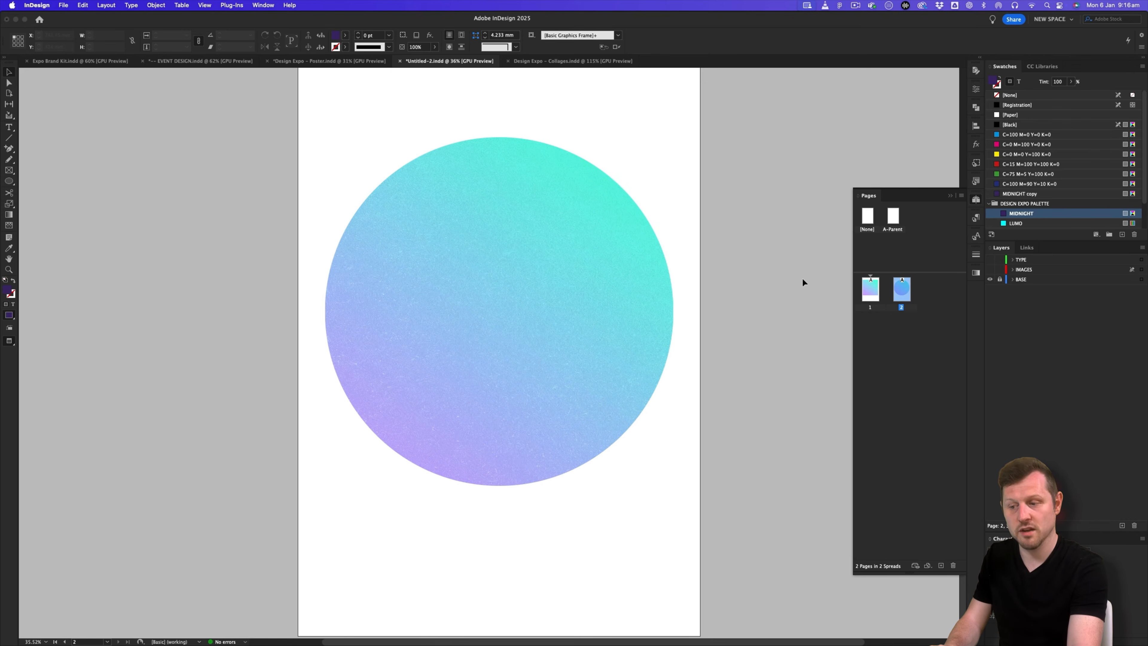
left_click(1000, 278)
left_click(569, 274)
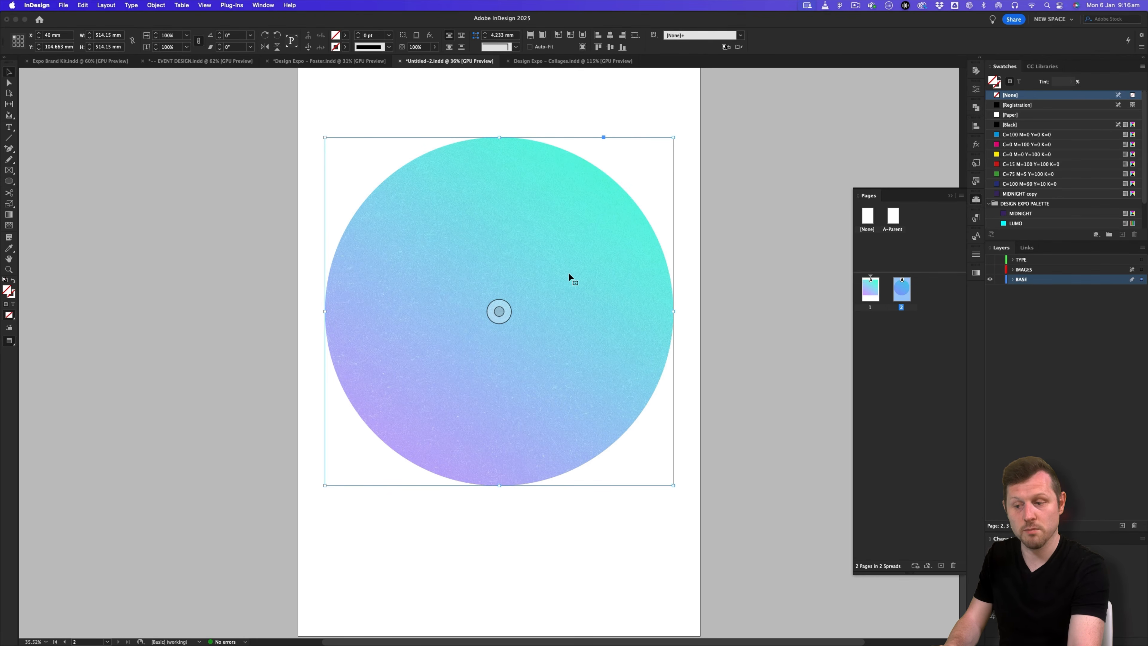
key("super+c")
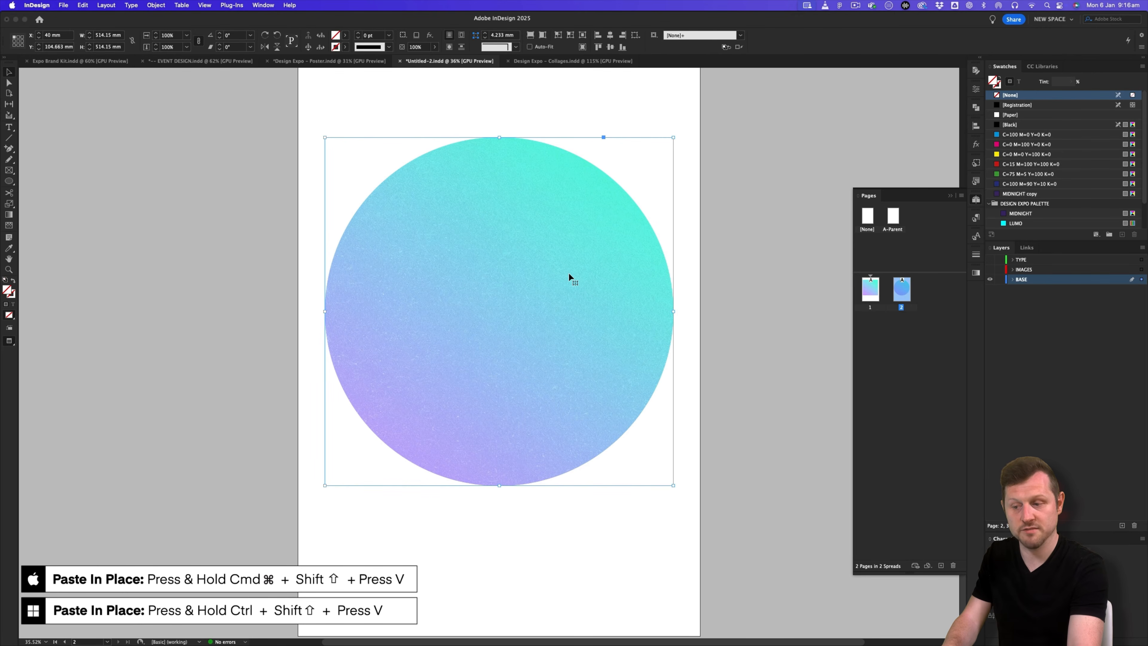
key("a")
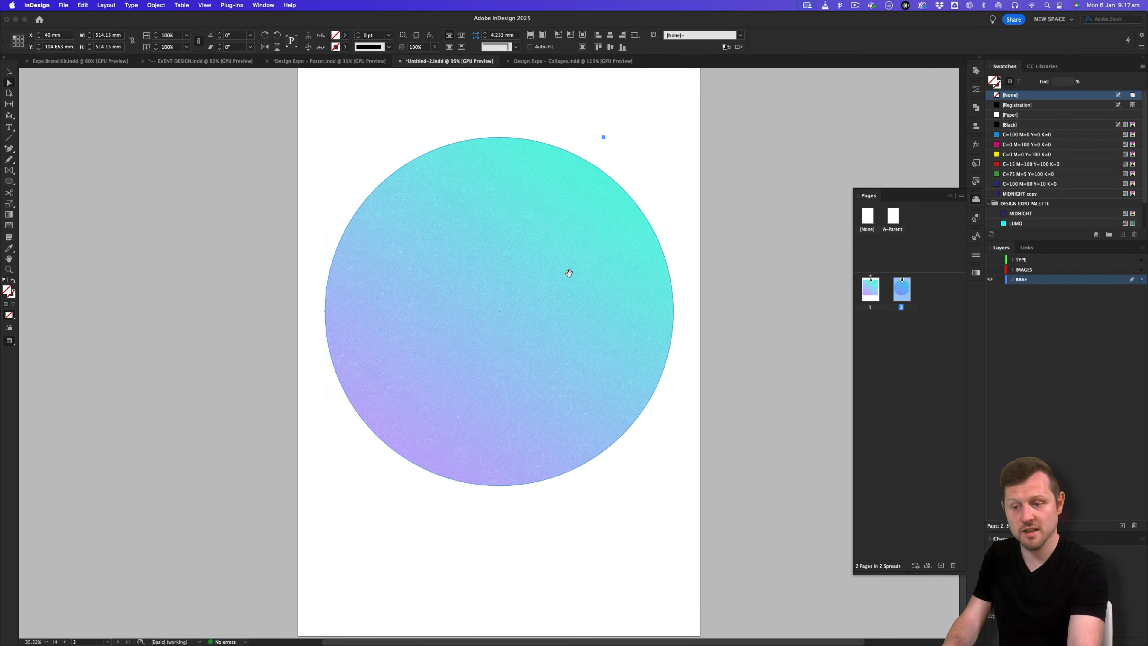
left_click(558, 251)
key("Delete")
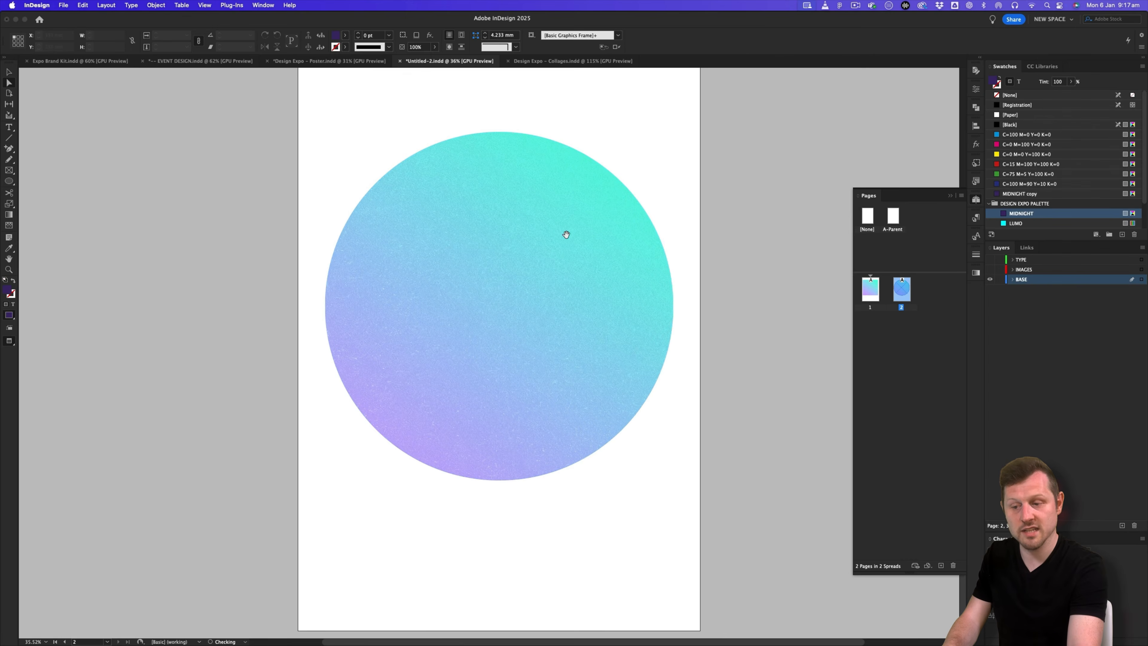
- Fill the duplicate circle with Paper and scale it proportionally from its centre to about 387 mm, leaving a gradient ring
left_click_drag(565, 236, 561, 261)
key("v")
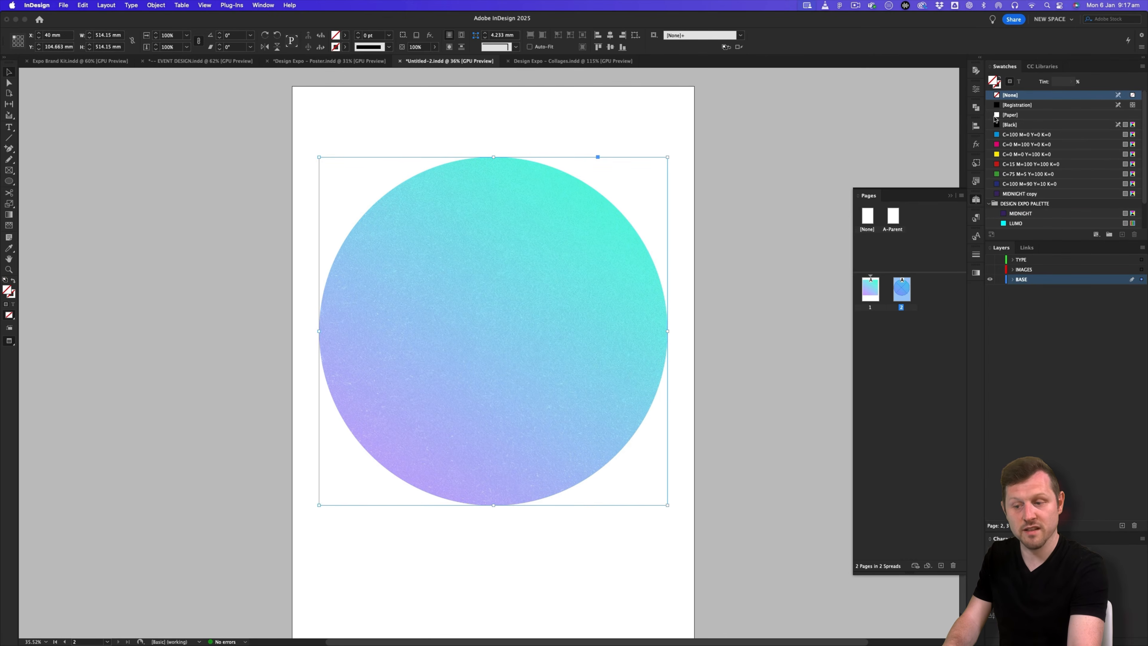
left_click(1003, 115)
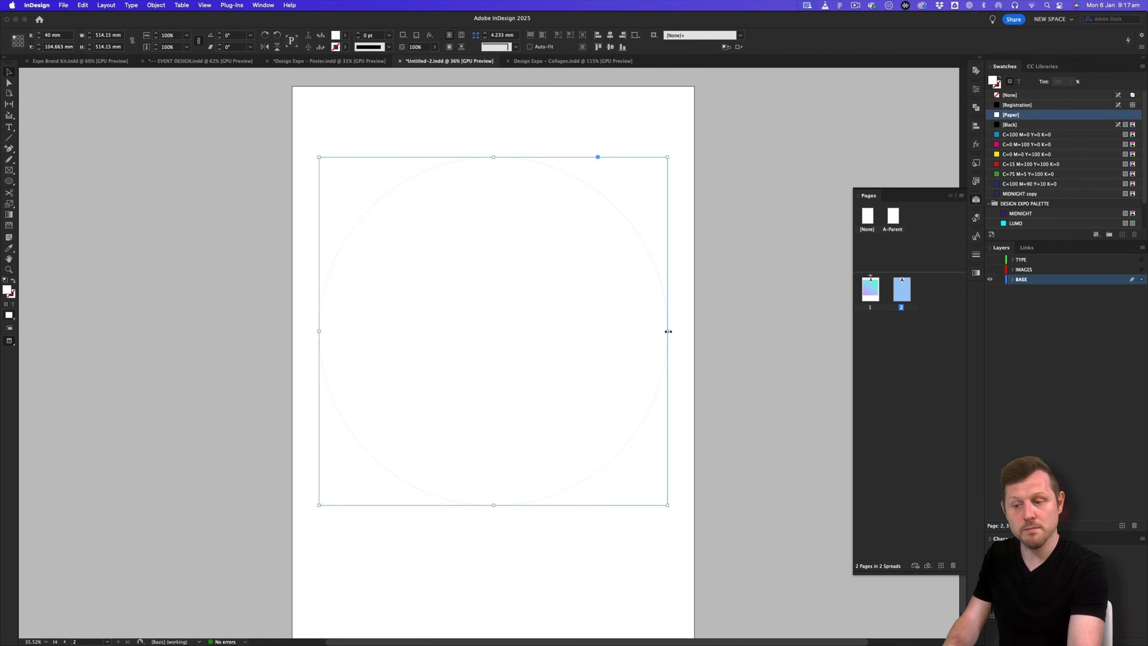
left_click_drag(668, 332, 625, 332)
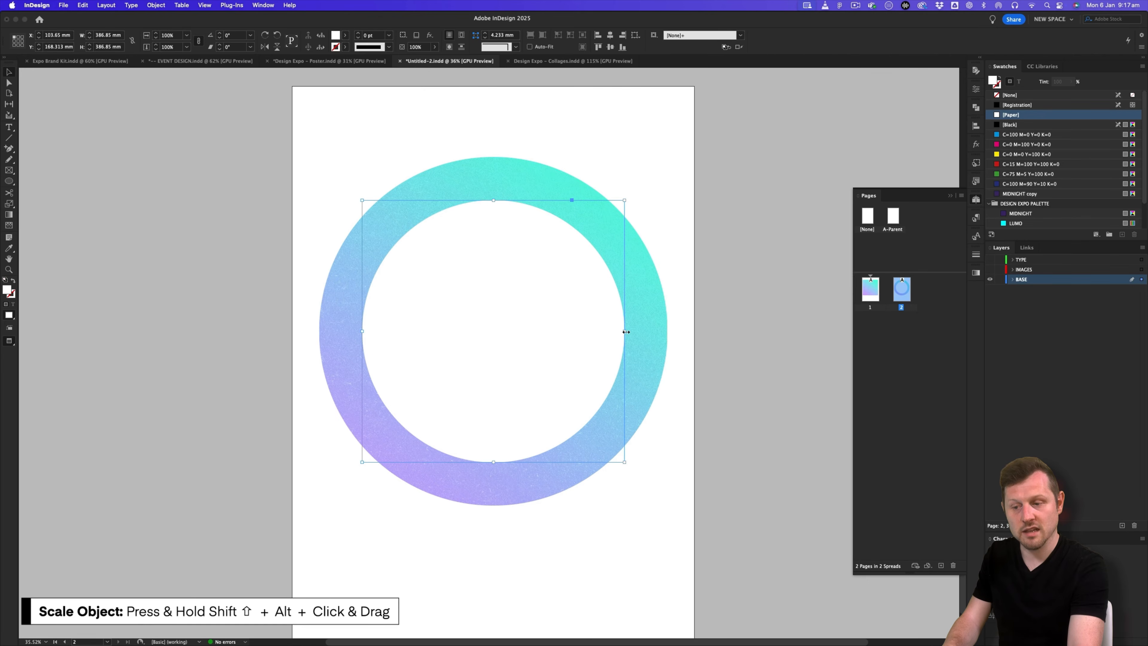
left_click(754, 311)
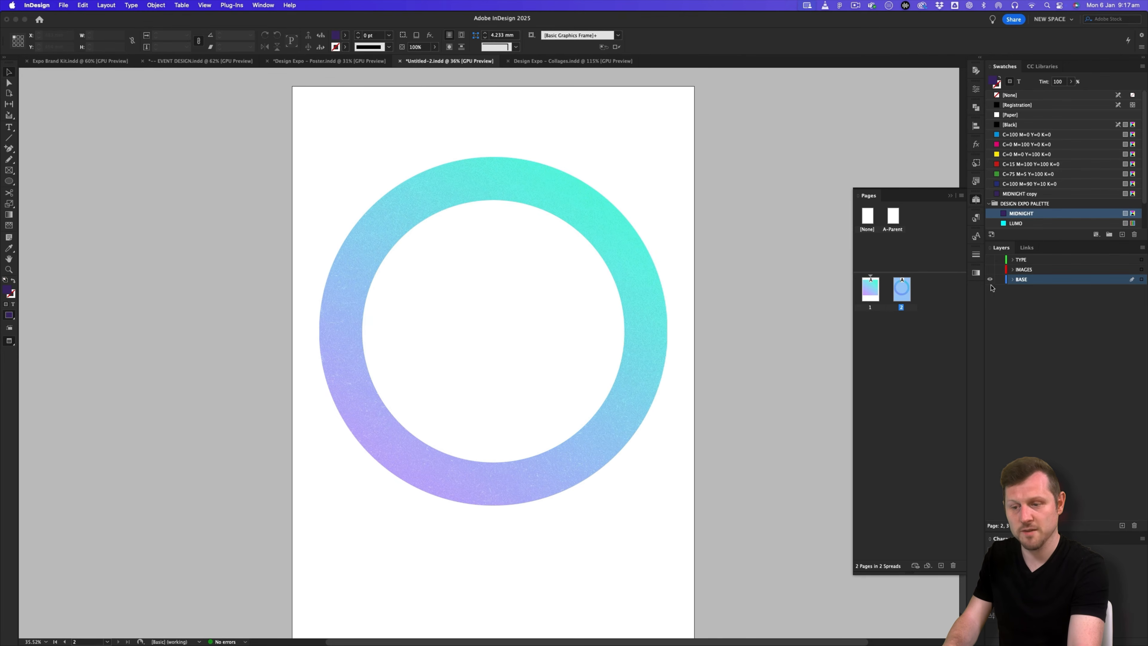
- Lock the BASE layer and show the IMAGES and TYPE layers again
left_click(1002, 279)
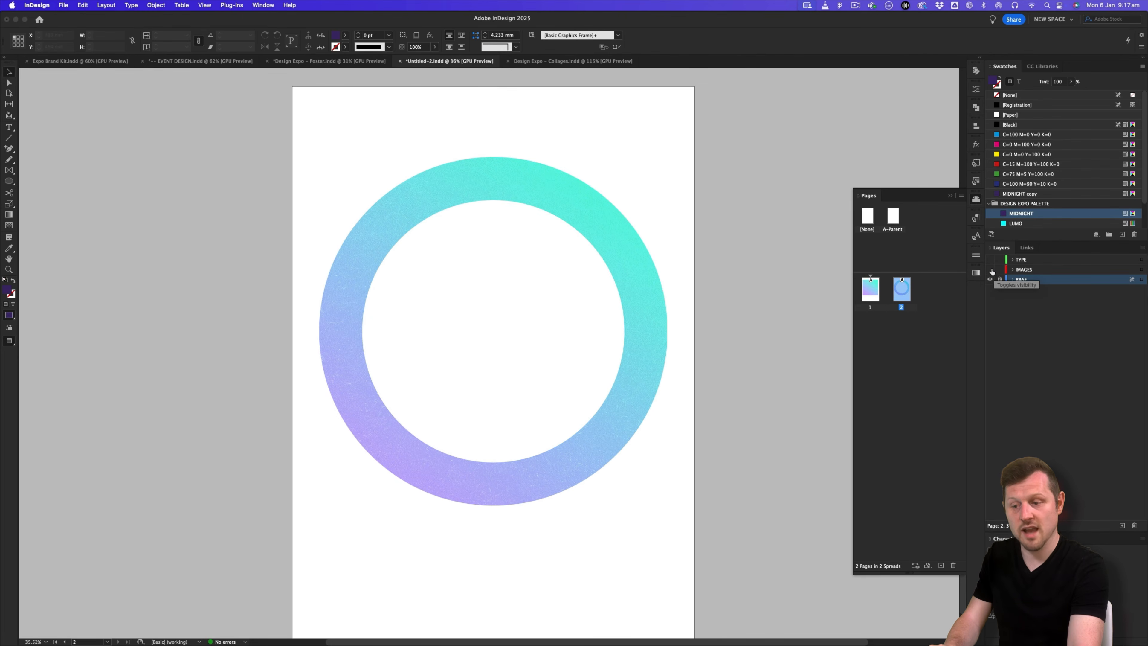
left_click_drag(991, 269, 991, 259)
scroll(586, 305, "down", 1)
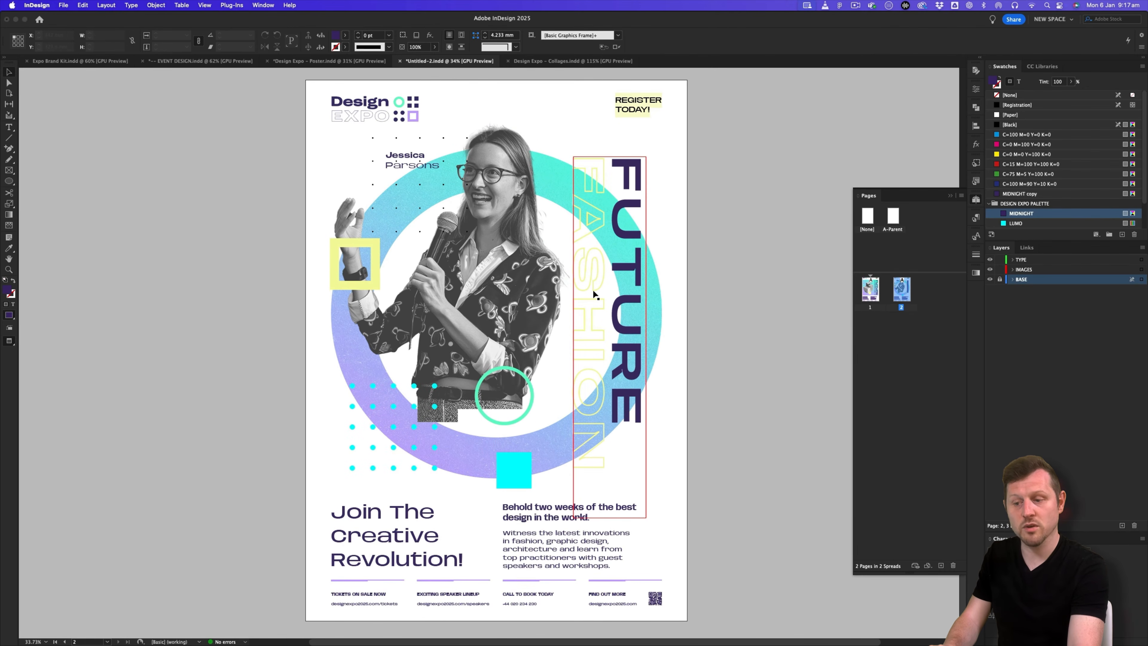
- Delete the Tickets On Sale Now and Exciting Speaker Lineup footer blocks together with their divider lines on page 2
scroll(548, 445, "up", 3)
scroll(560, 443, "down", 2)
key("v")
left_click(330, 569)
key("Delete")
left_click(333, 546)
key("Delete")
left_click(424, 563)
key("Delete")
left_click(433, 546)
key("Delete")
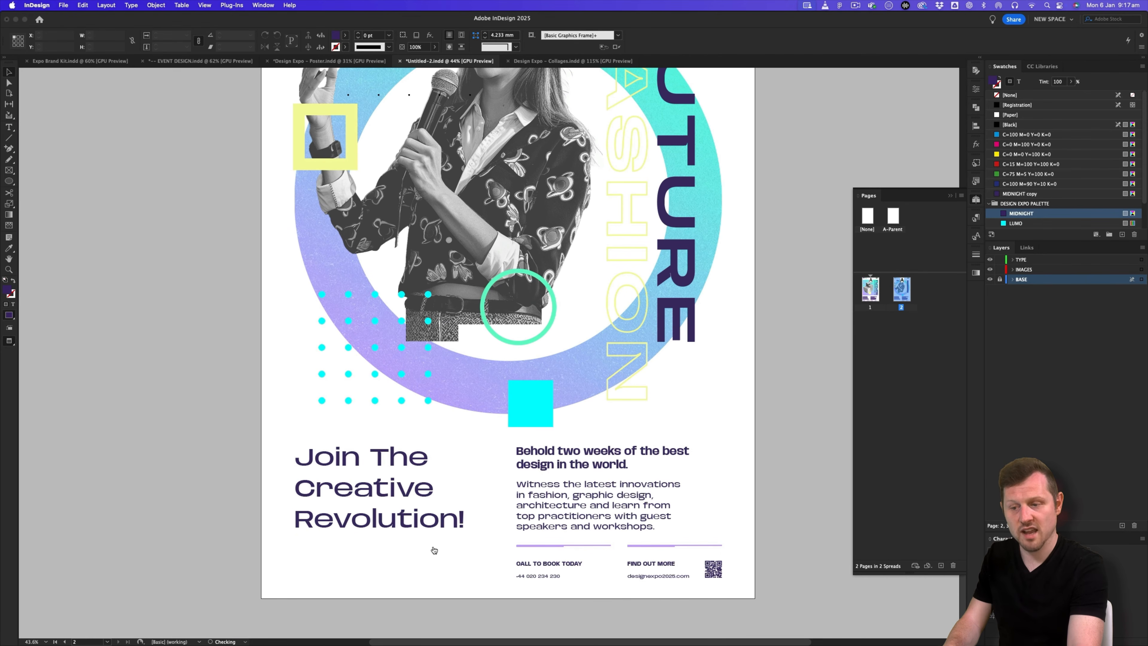
- Switch to the Poster Copy slide in the browser, copy the Poster 2 header text, and return to InDesign
key("super+Tab")
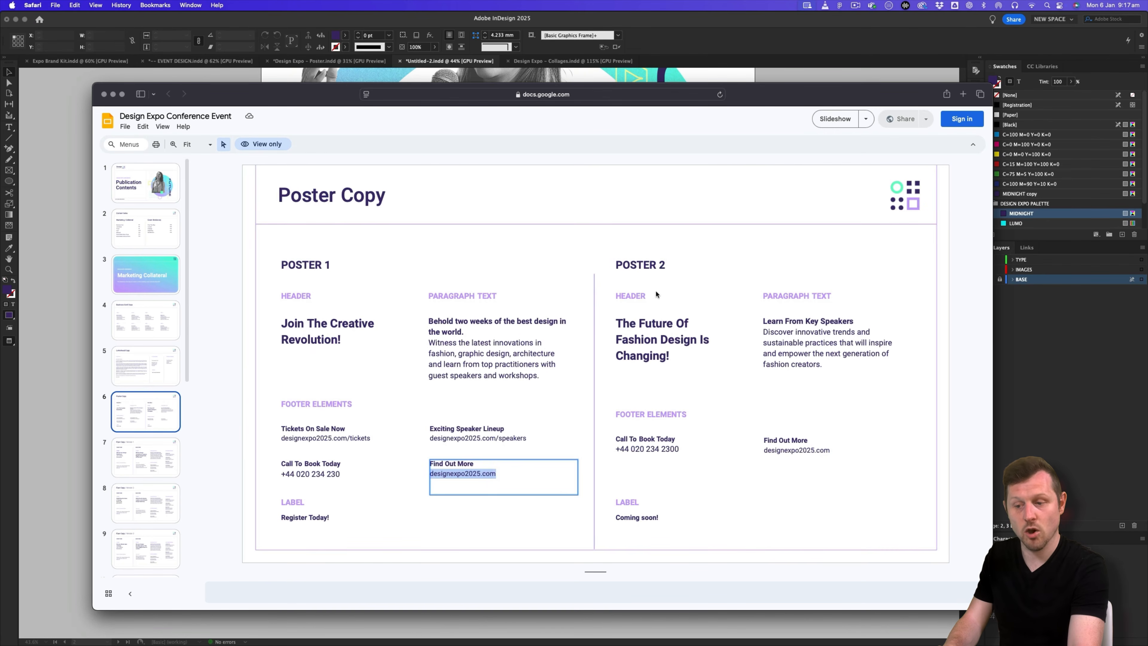
triple_click(660, 322)
key("super+c")
key("super+Tab")
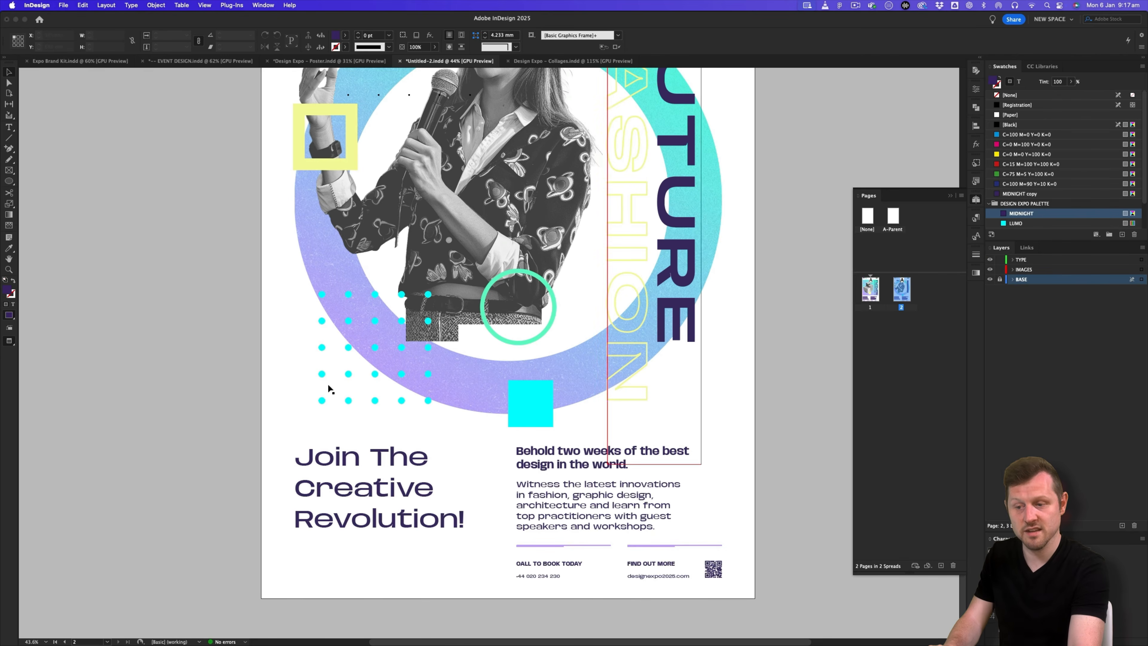
- Replace the page 2 heading with "The Future Of Fashion Design Is Changing!" and extend its text frame downward to fit
double_click(361, 489)
key("super+a")
key("super+v")
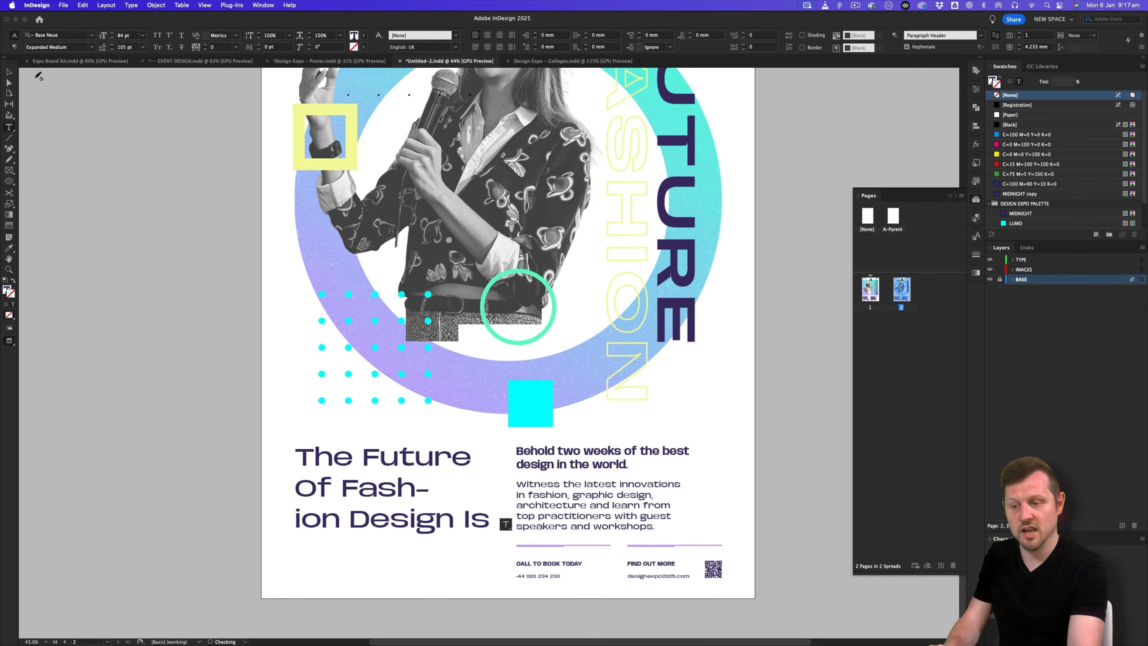
key("Escape")
left_click_drag(398, 529, 397, 581)
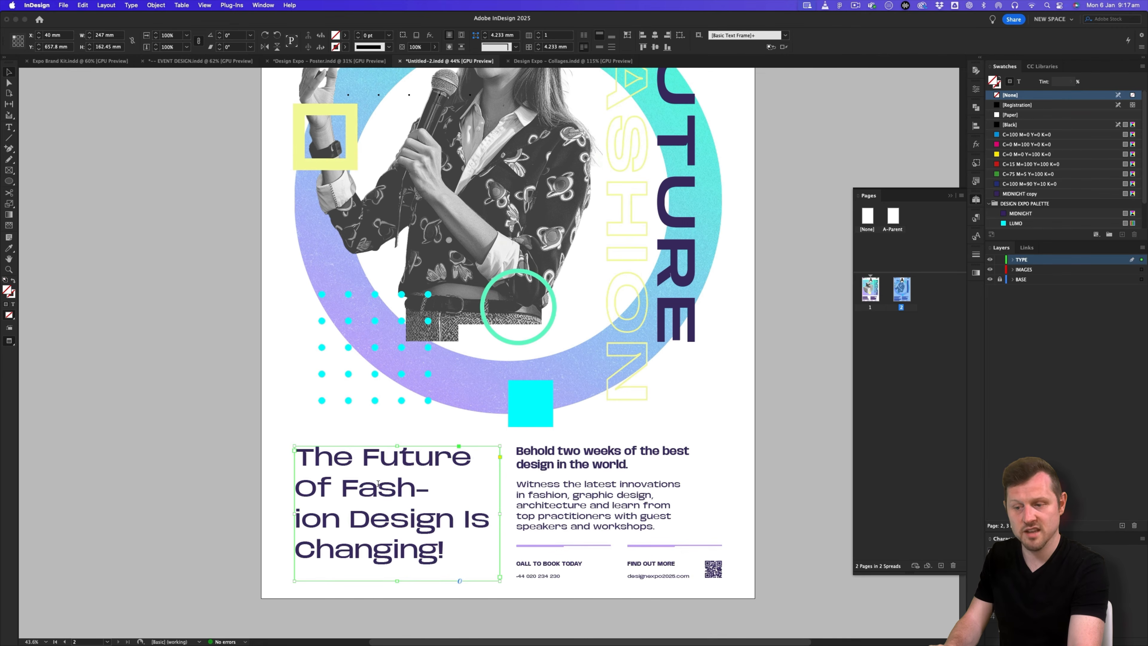
- Turn off hyphenation for all of the heading text
double_click(382, 486)
key("super+a")
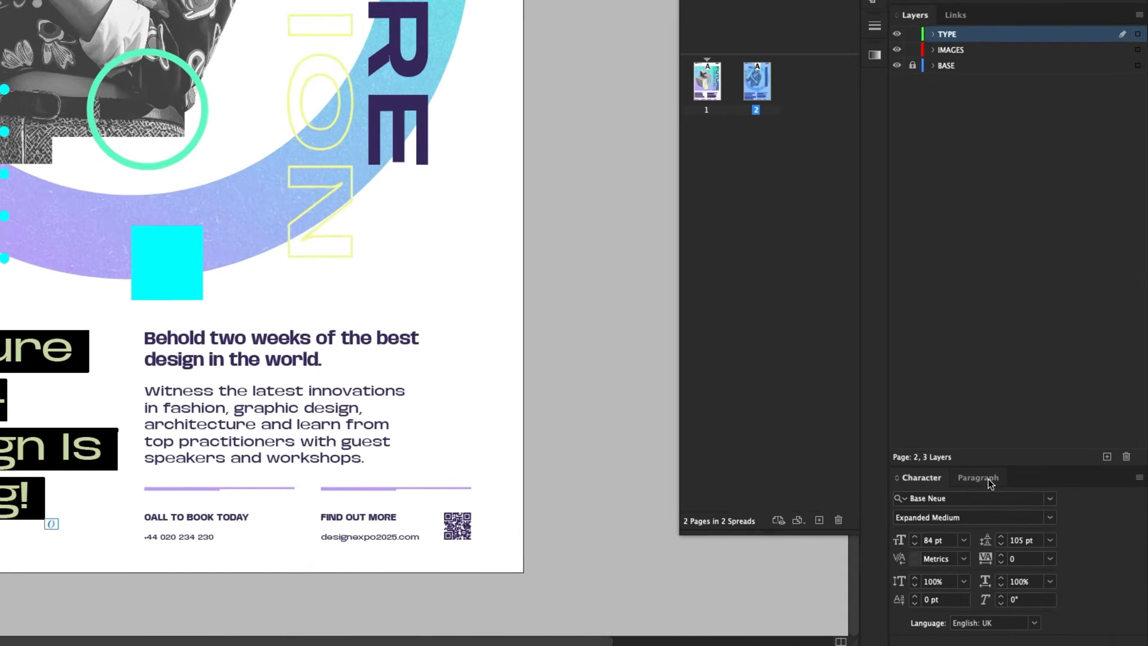
left_click(1047, 539)
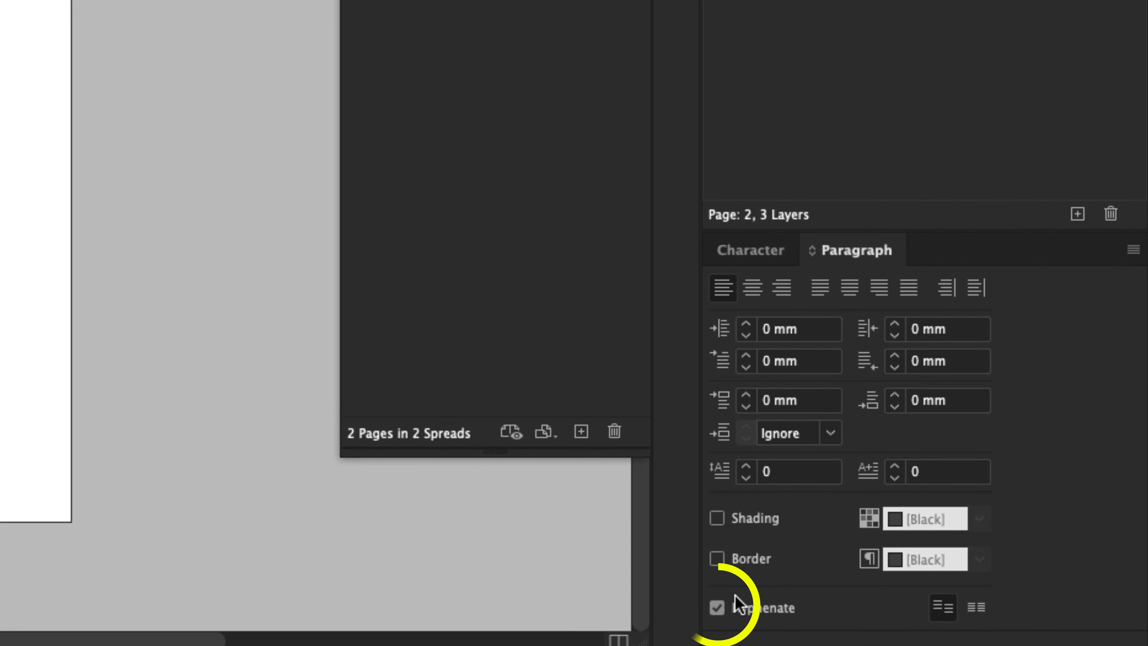
left_click(719, 608)
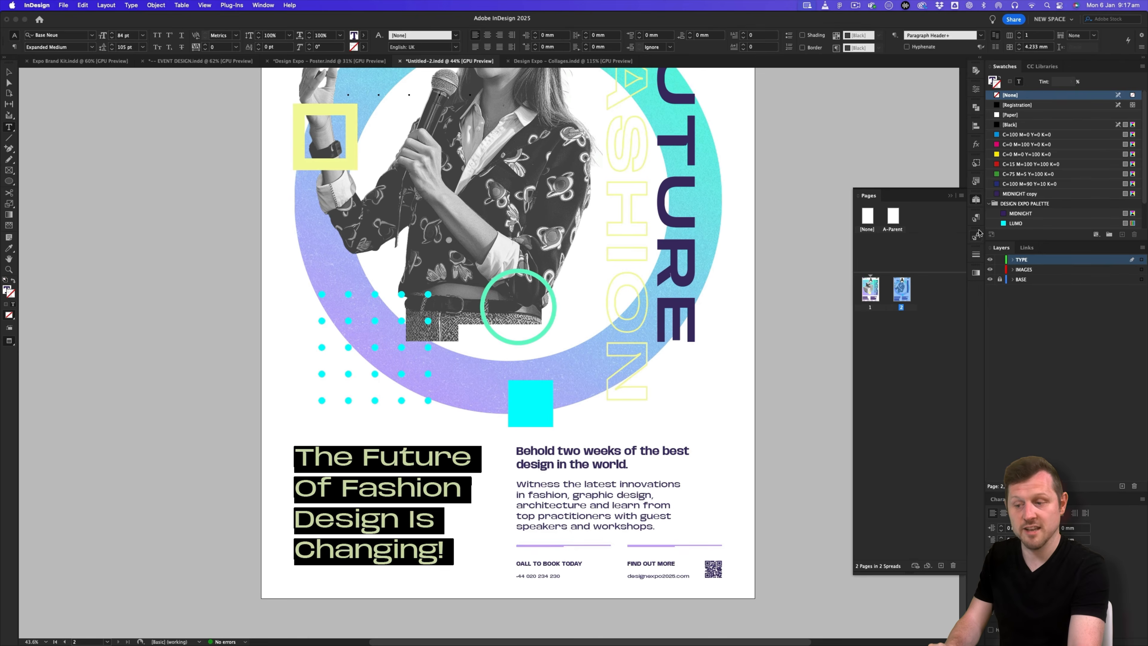
- Redefine the Paragraph Header paragraph style from the unhyphenated heading and deselect the text
left_click(976, 218)
left_click(902, 295)
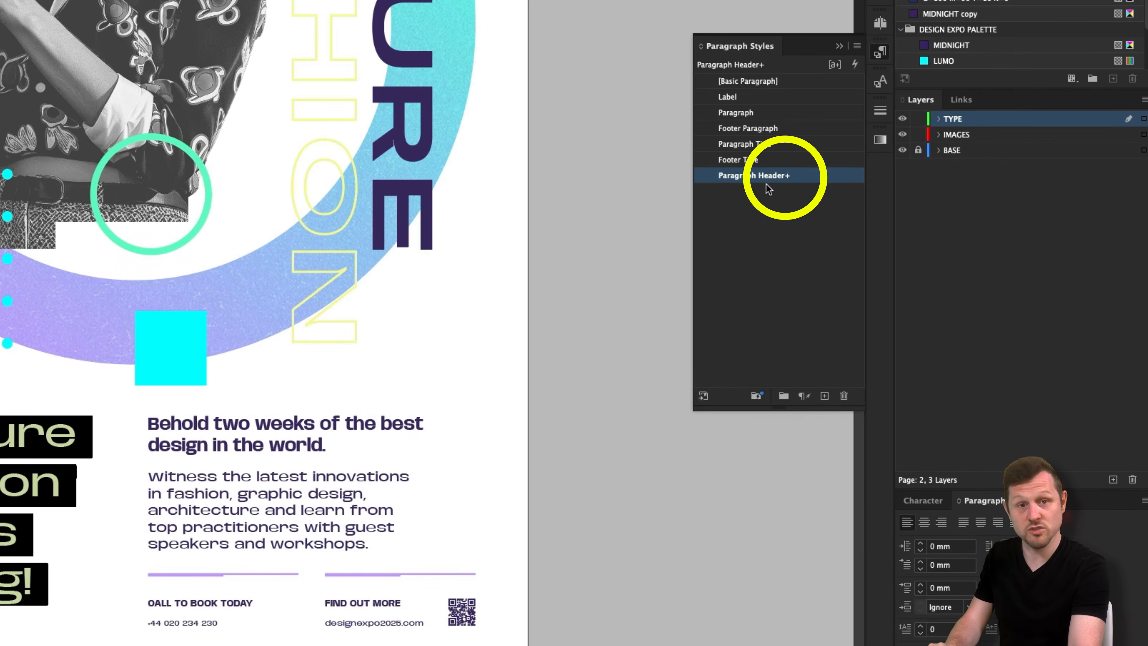
right_click(753, 177)
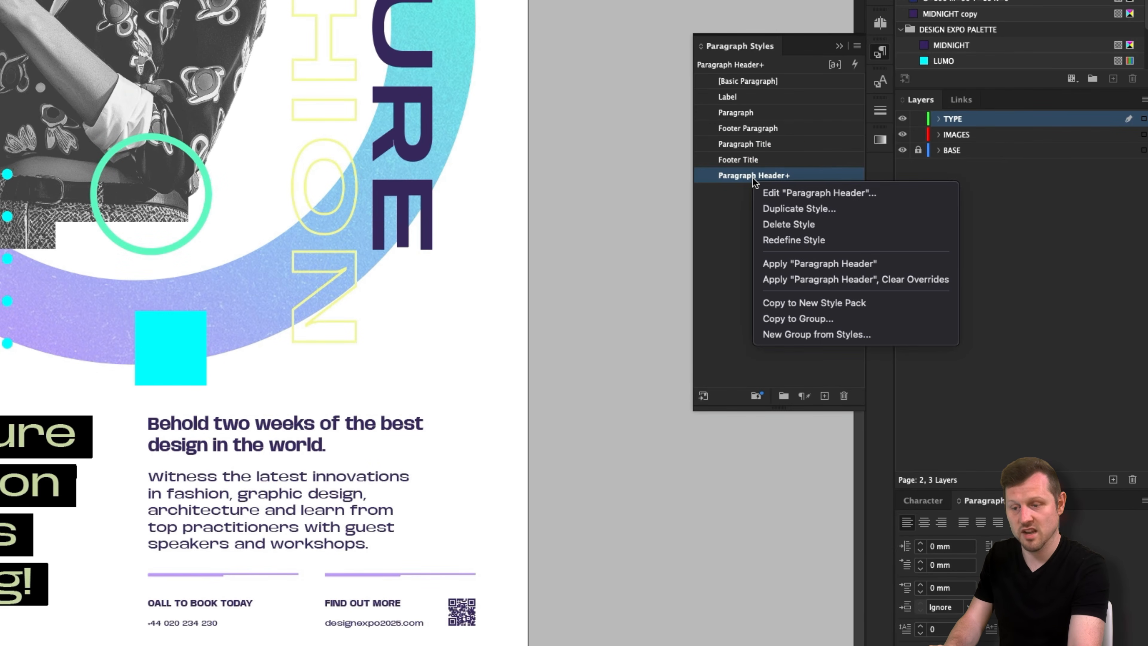
left_click(804, 240)
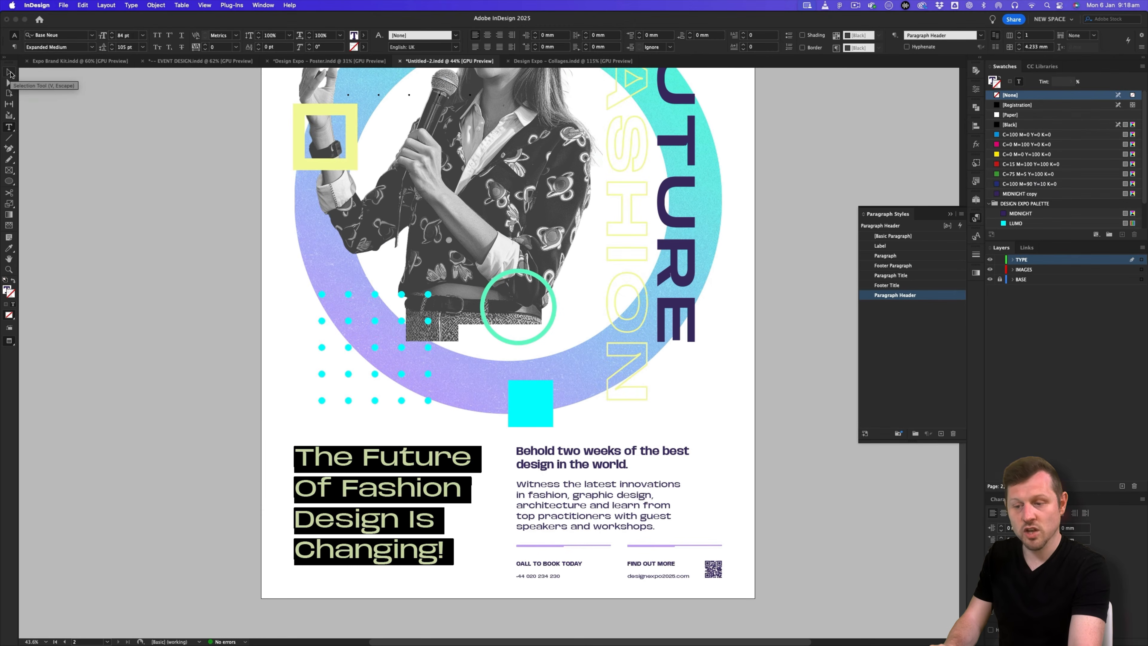
left_click(9, 72)
left_click(141, 113)
scroll(564, 349, "right", 3)
key("z")
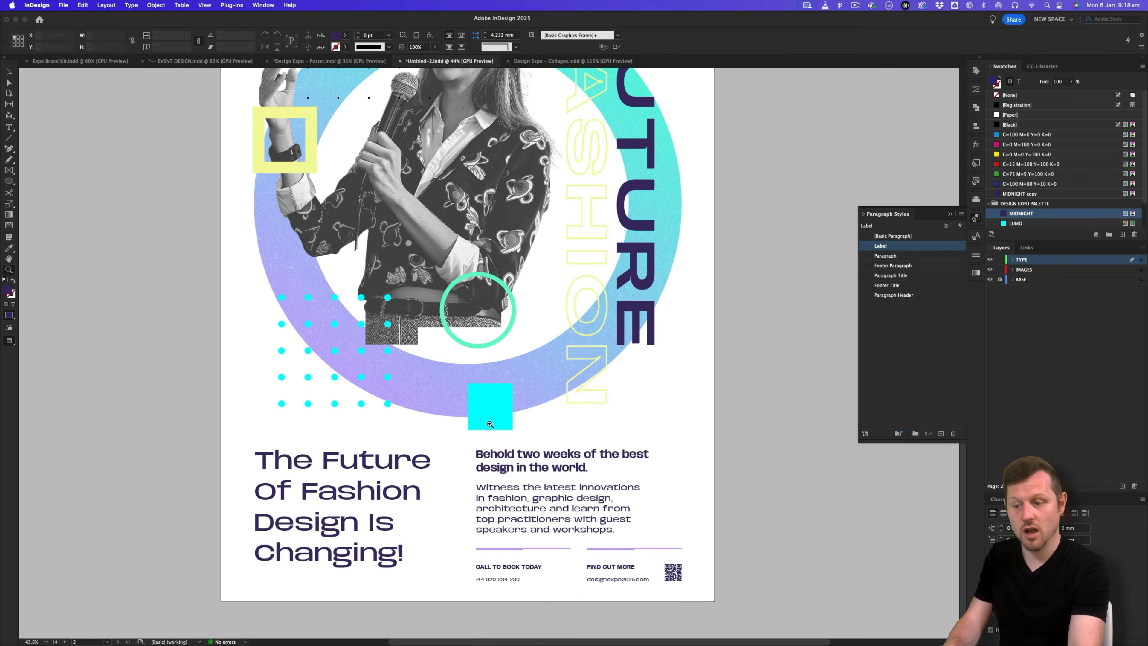
- Switch to the Poster Copy slide in the browser, copy the Poster 2 line "Learn From Key Speakers", and return to InDesign
left_click_drag(603, 418, 546, 434)
key("v")
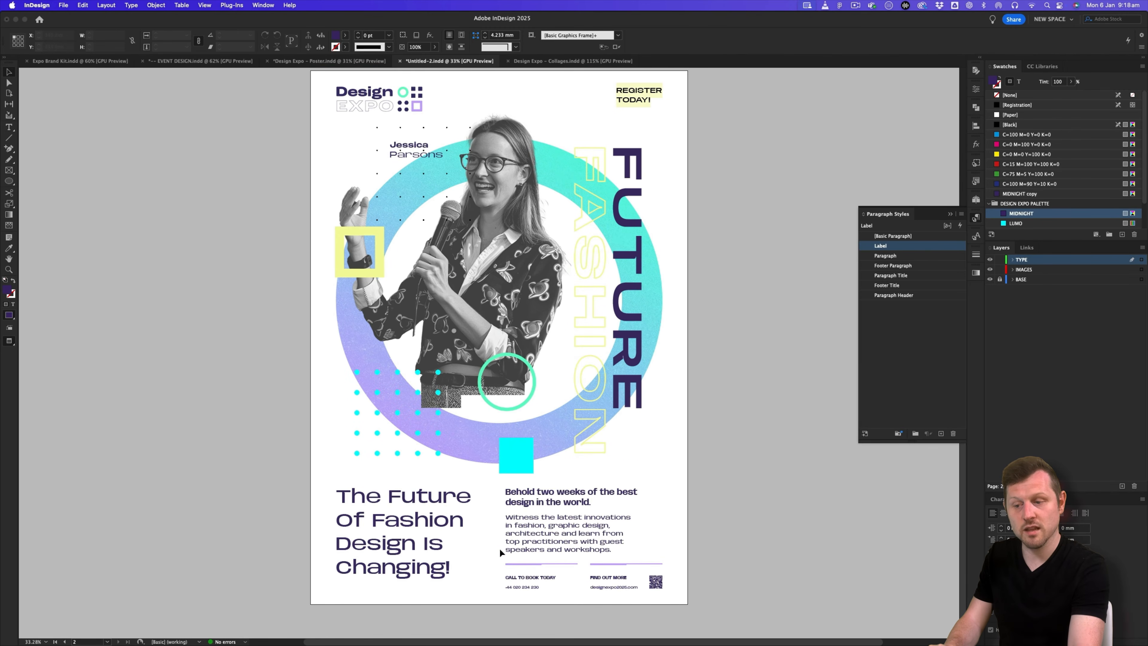
left_click_drag(738, 410, 733, 420)
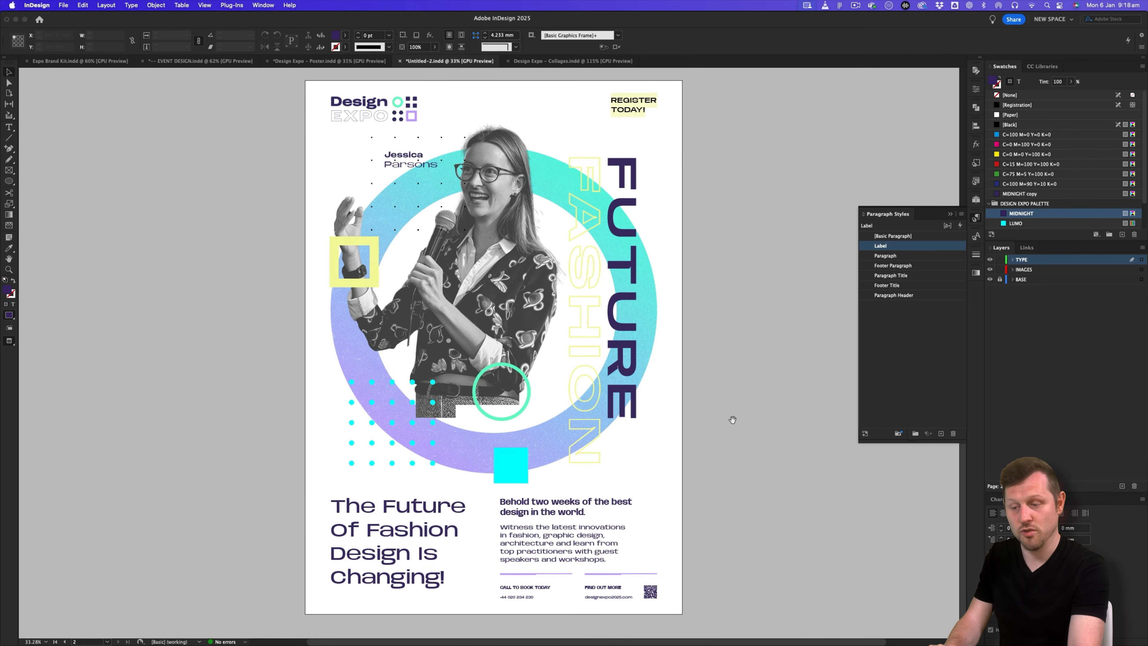
key("super+Tab")
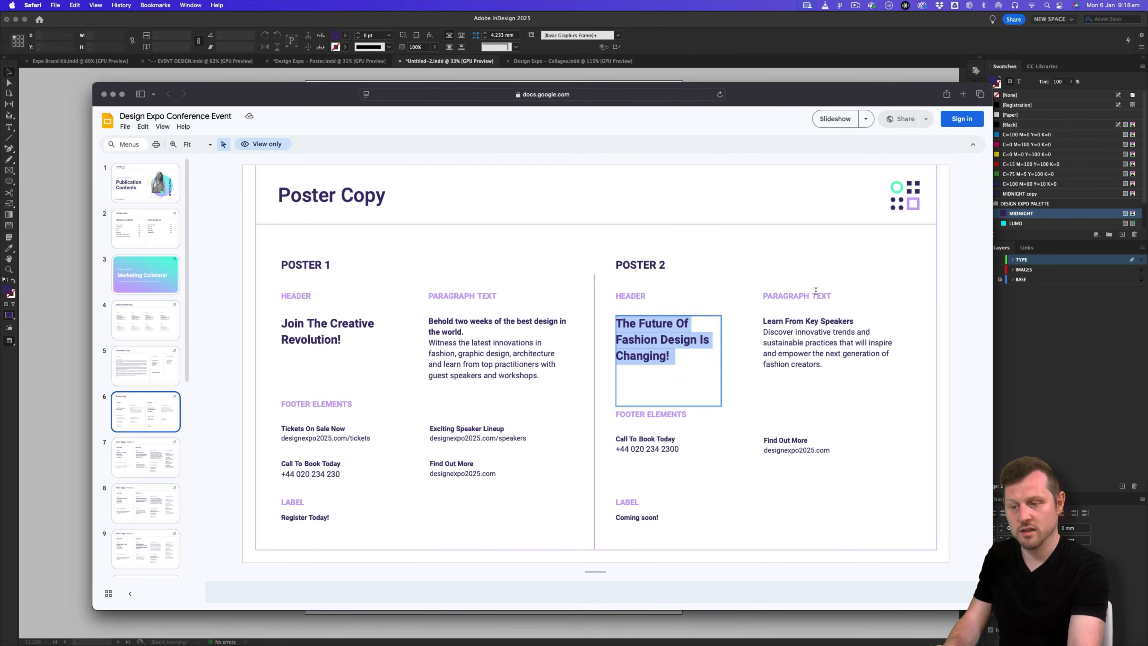
left_click(840, 319)
left_click_drag(853, 318, 762, 321)
key("super+c")
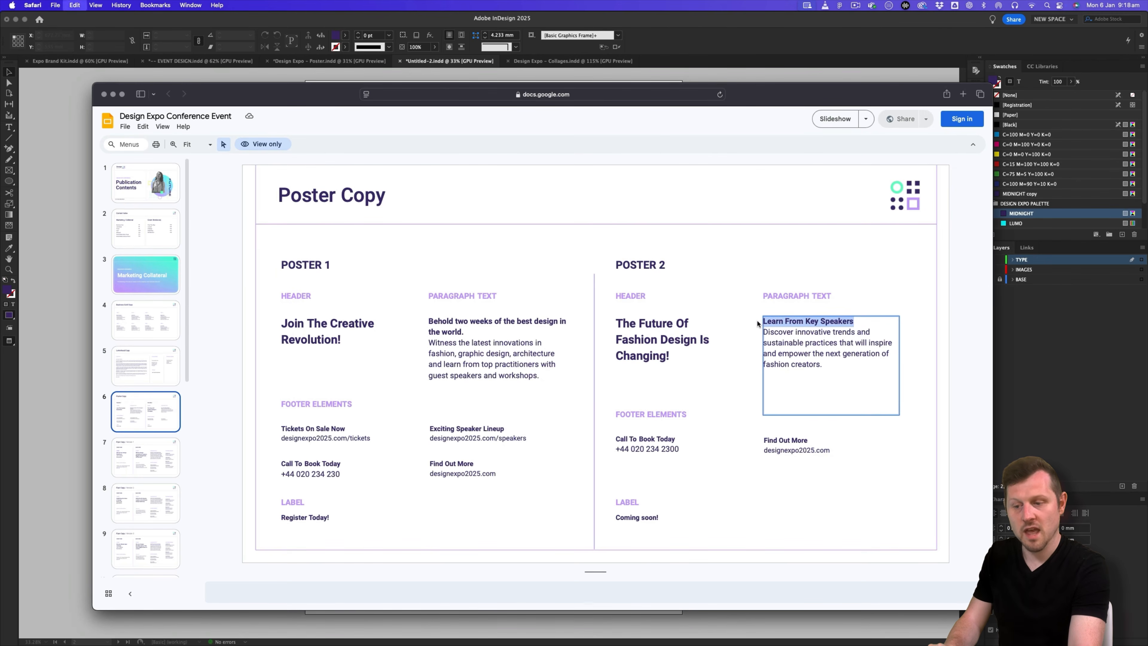
key("super+Tab")
- Replace the page 2 paragraph title with "Learn From Key Speakers" and reapply the Paragraph Title style, clearing its overrides
double_click(545, 512)
triple_click(546, 513)
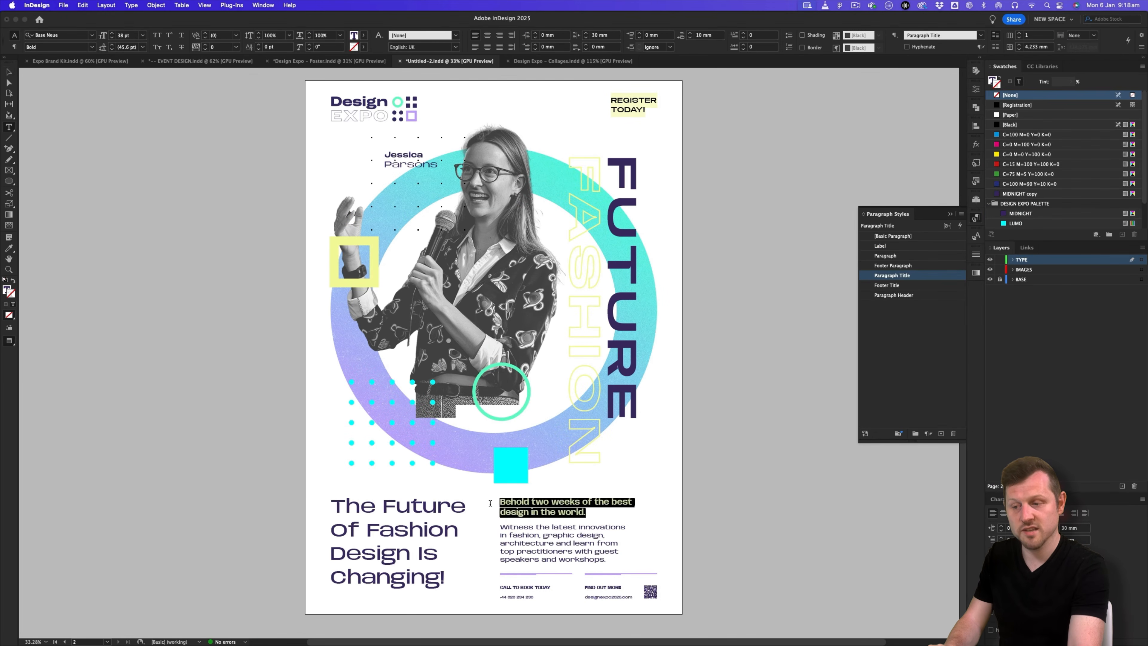
key("super+v")
left_click_drag(579, 501, 513, 497)
left_click(904, 277, "alt")
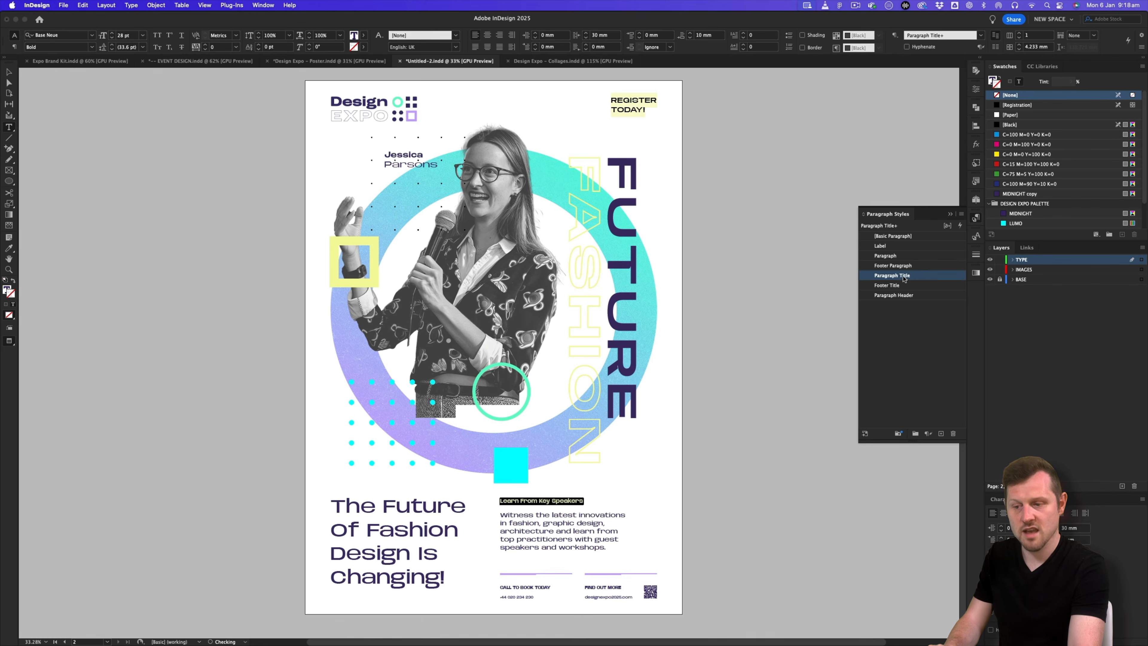
- Copy the Poster 2 body paragraph beginning "Discover innovative trends" from the browser slide and return to InDesign
key("super+Tab")
left_click_drag(858, 360, 763, 333)
key("super+c")
key("super+Tab")
- Replace the page 2 body text under the paragraph title with the copied "Discover innovative trends" paragraph and deselect the text
left_click_drag(607, 549, 499, 516)
key("super+v")
left_click(9, 71)
left_click(588, 245)
left_click(685, 293)
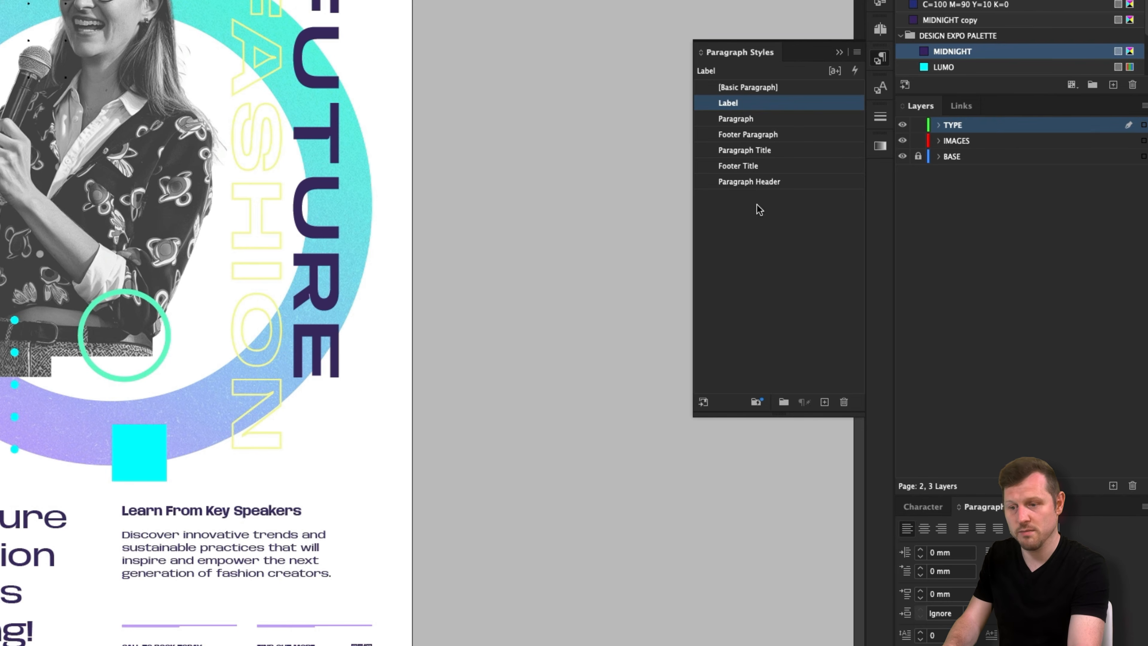
- Create a paragraph style group named "HEADERS & TITLES" and move the Paragraph Title and Footer Title styles into it
left_click(784, 401)
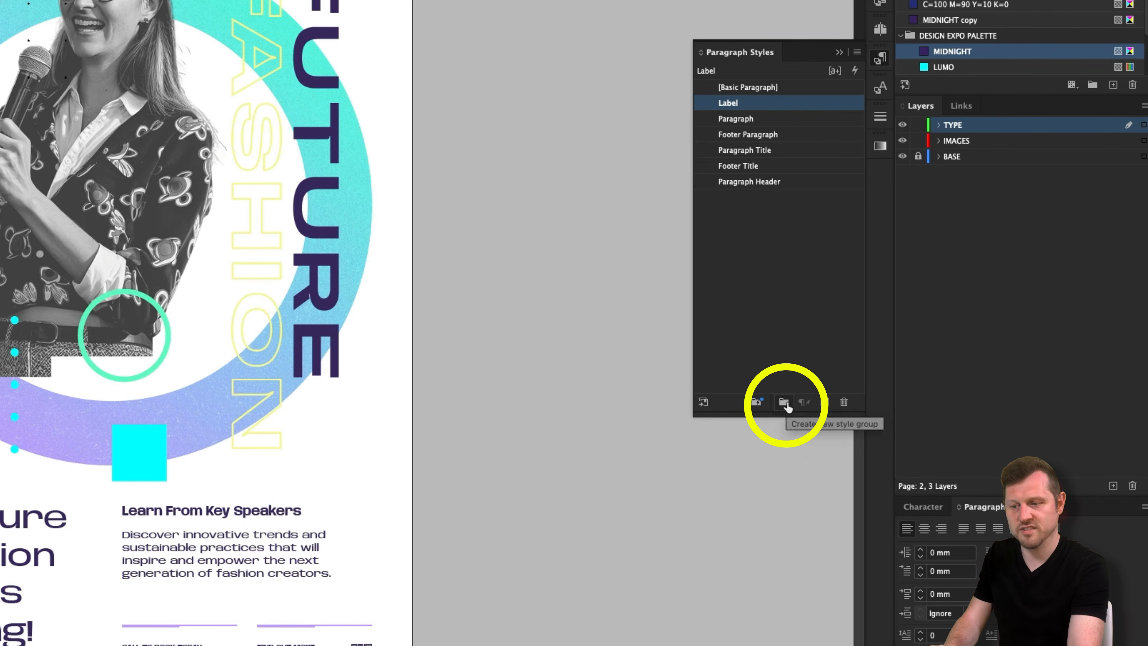
double_click(741, 199)
type("HEADERS & TITLES")
key("Return")
left_click_drag(778, 151, 760, 197)
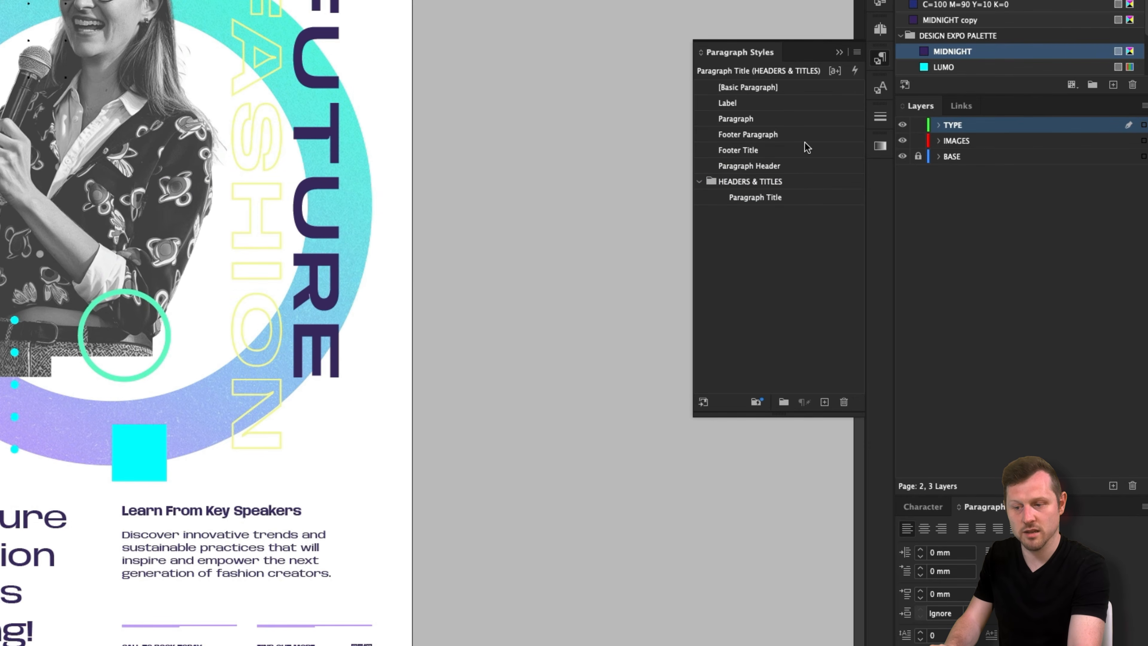
left_click_drag(807, 147, 811, 203)
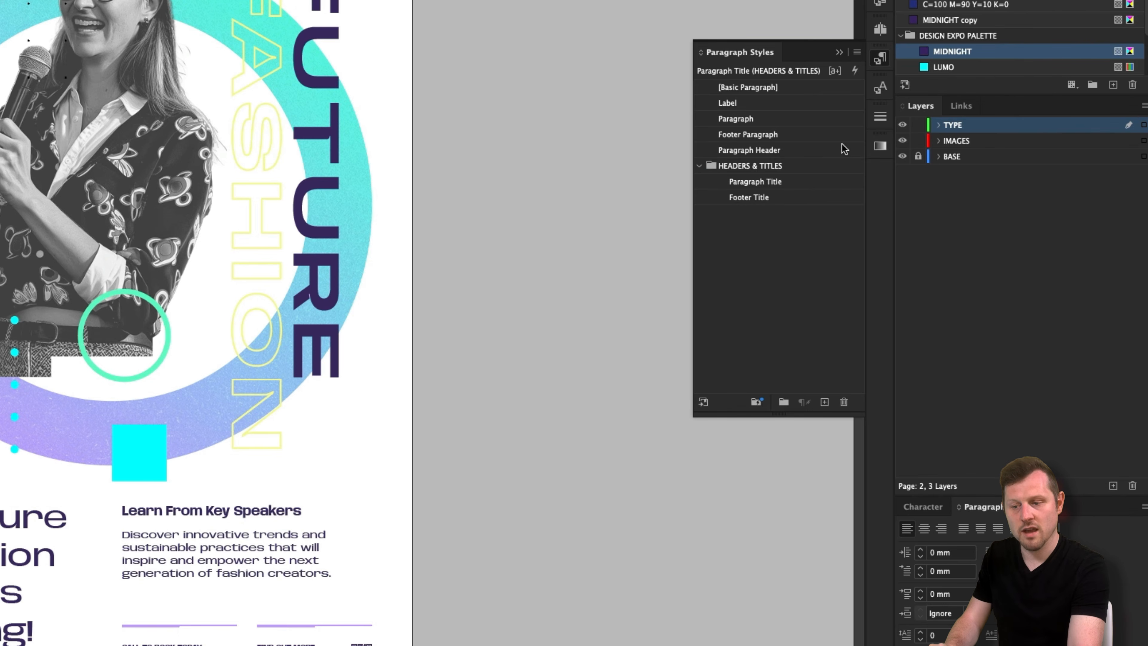
- Create a second paragraph style group named "PARAGRAPH"
left_click(783, 402)
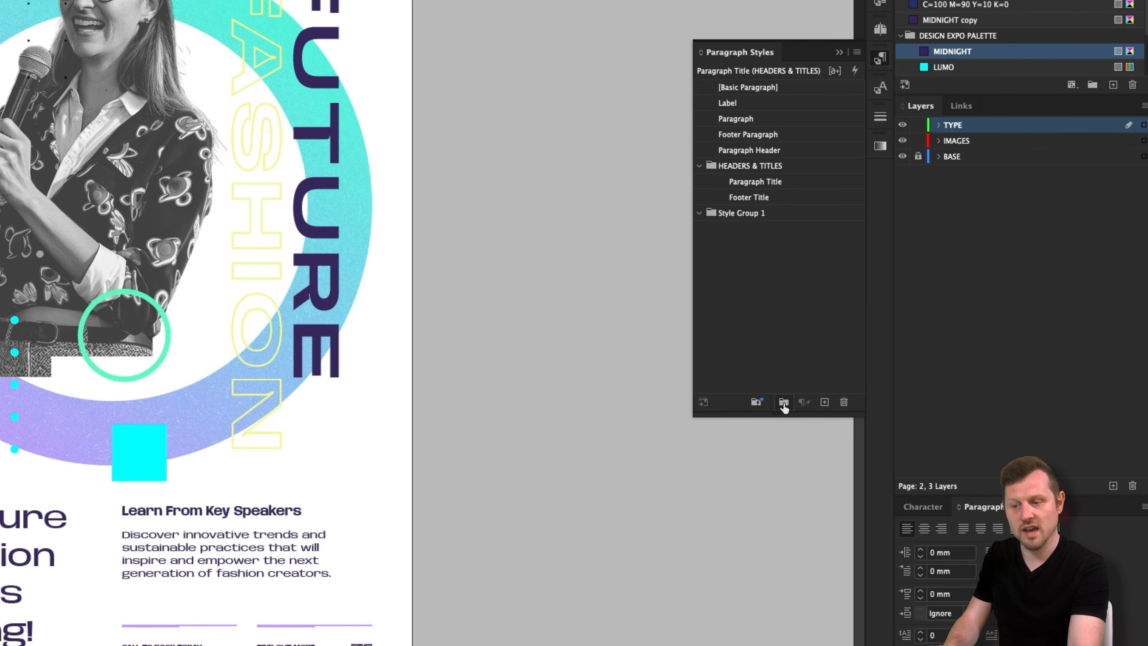
double_click(733, 214)
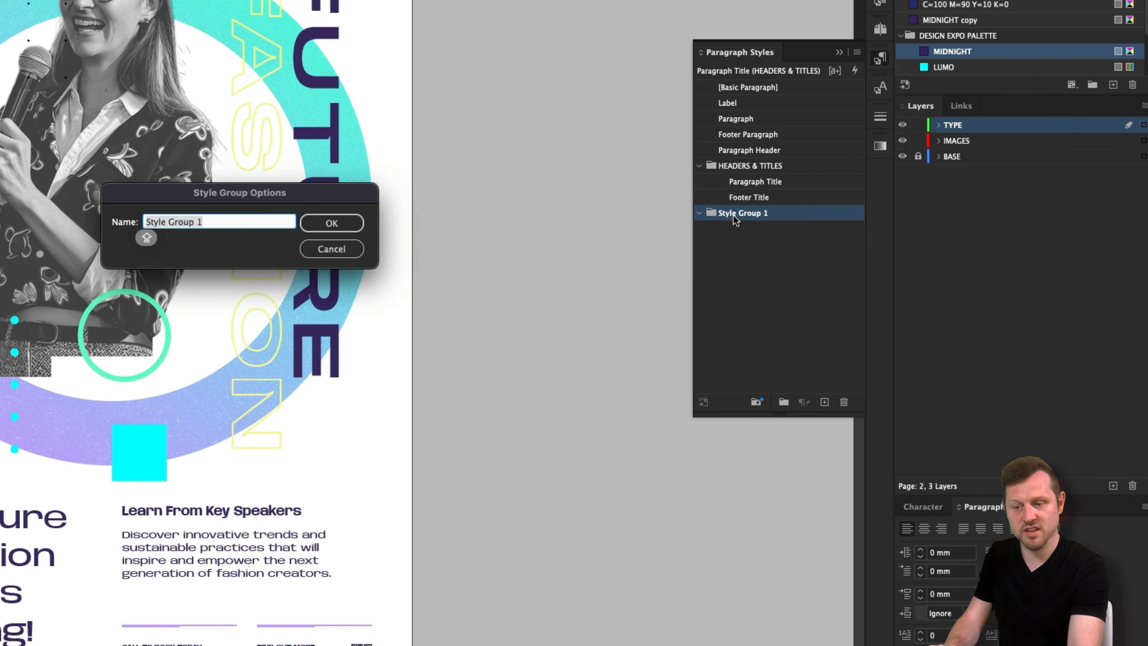
type("PARAGRAPH")
key("Return")
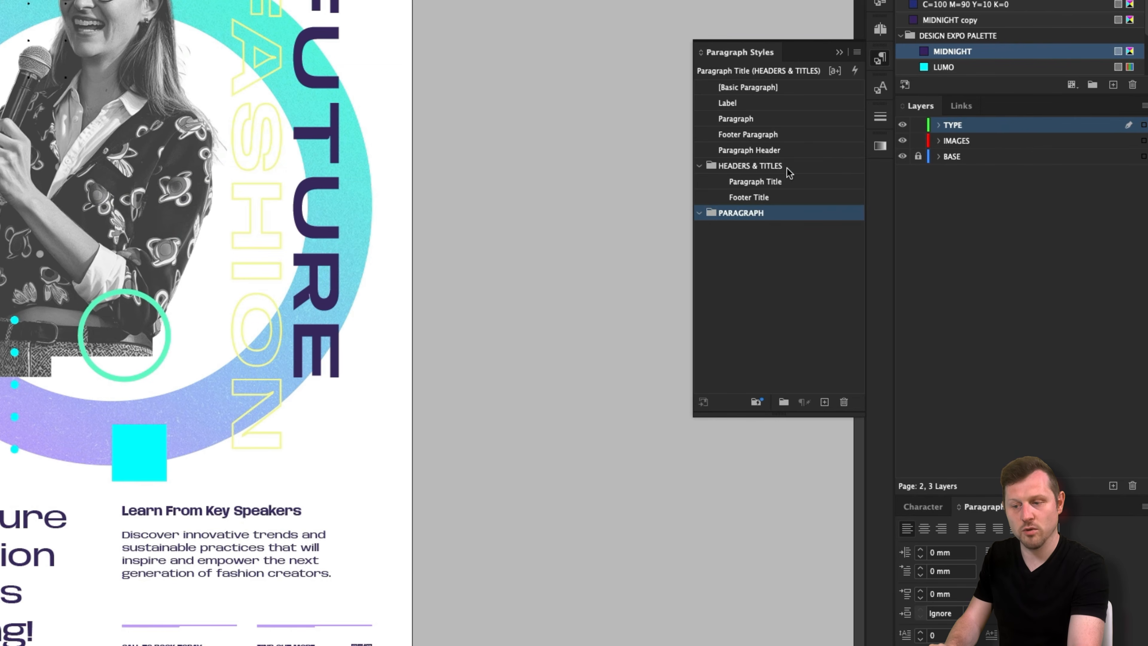
- Move the Footer Paragraph and Paragraph styles into the PARAGRAPH group, and the Paragraph Header style into HEADERS & TITLES
left_click(741, 136)
left_click_drag(805, 137, 769, 212)
mouse_move(784, 119)
left_mouse_down()
mouse_move(764, 197)
mouse_move(785, 133)
left_mouse_up()
- Create a style group named "LABEL" containing the Label style, and move Paragraph Header to the top of the HEADERS & TITLES group
left_click(783, 402)
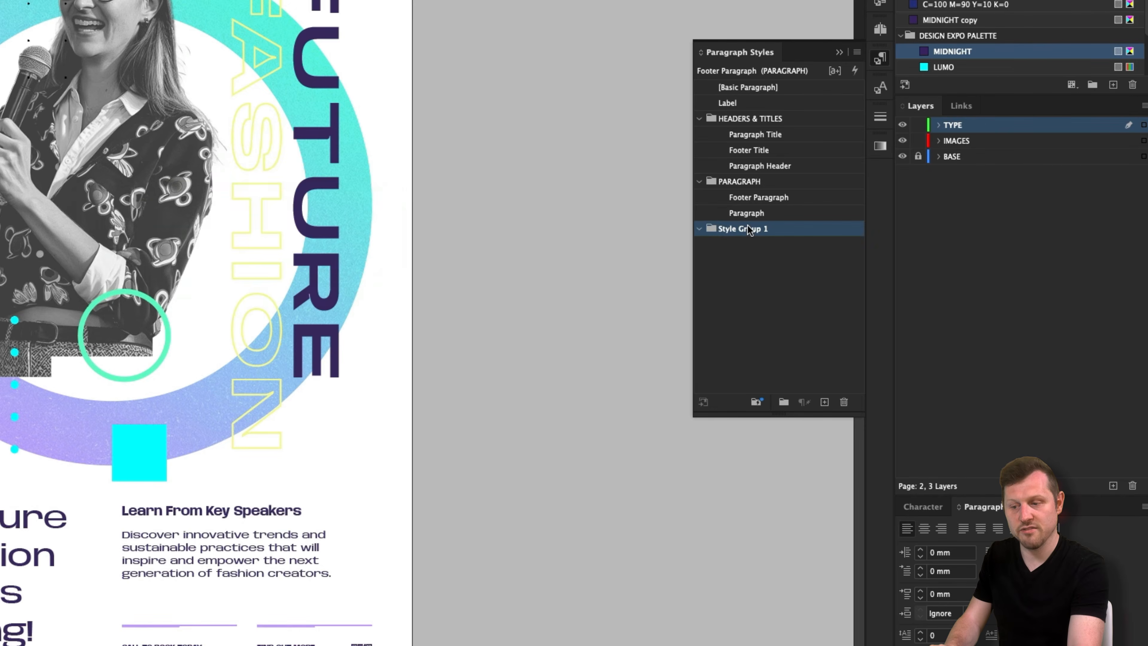
double_click(747, 228)
type("LABEL")
key("Return")
left_click_drag(794, 104, 750, 229)
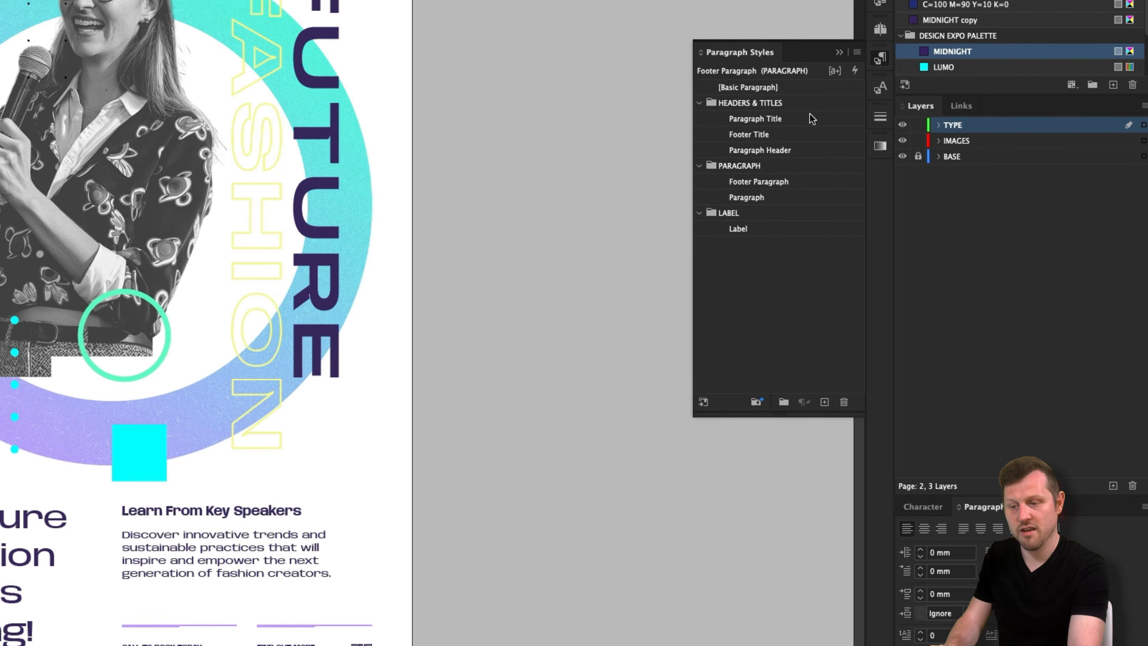
left_click_drag(809, 148, 784, 113)
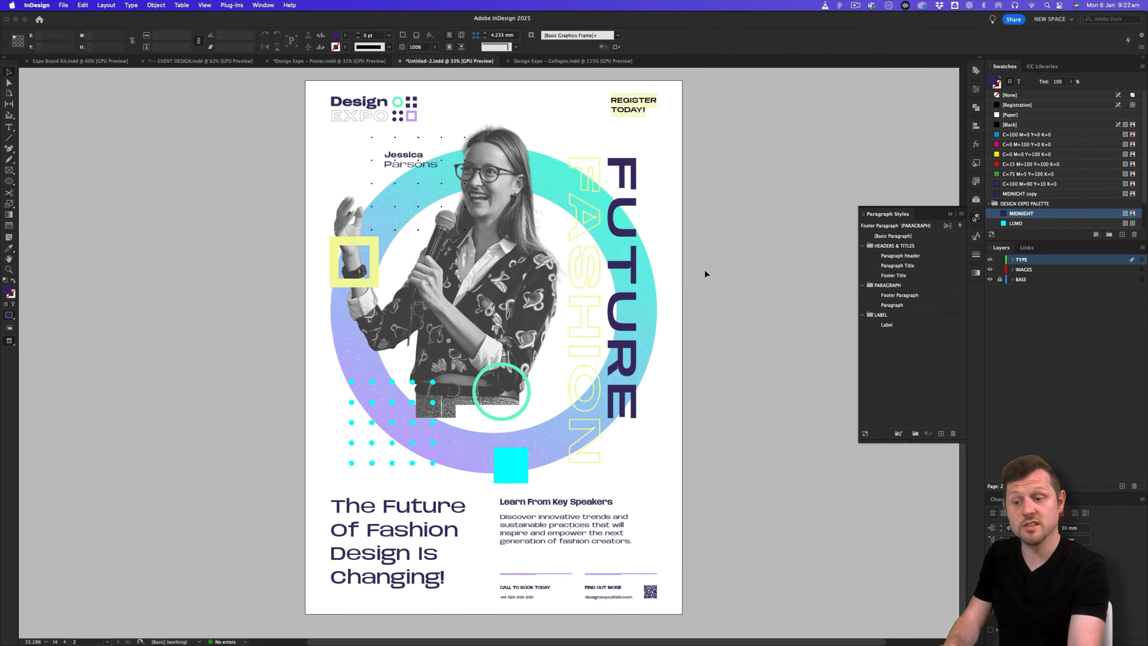
- Start exporting the document as "Design Expo - Poster 1" in Adobe PDF (Print) format to the PDF folder inside 4 - PUBLISH
scroll(705, 274, "down", 4)
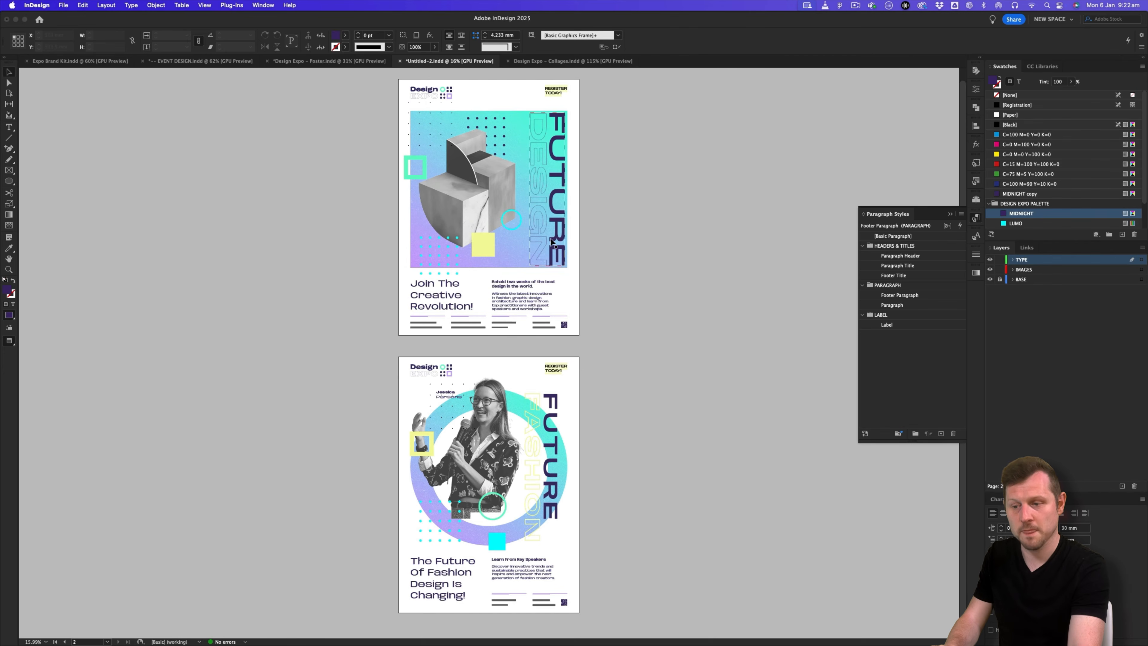
left_click(63, 5)
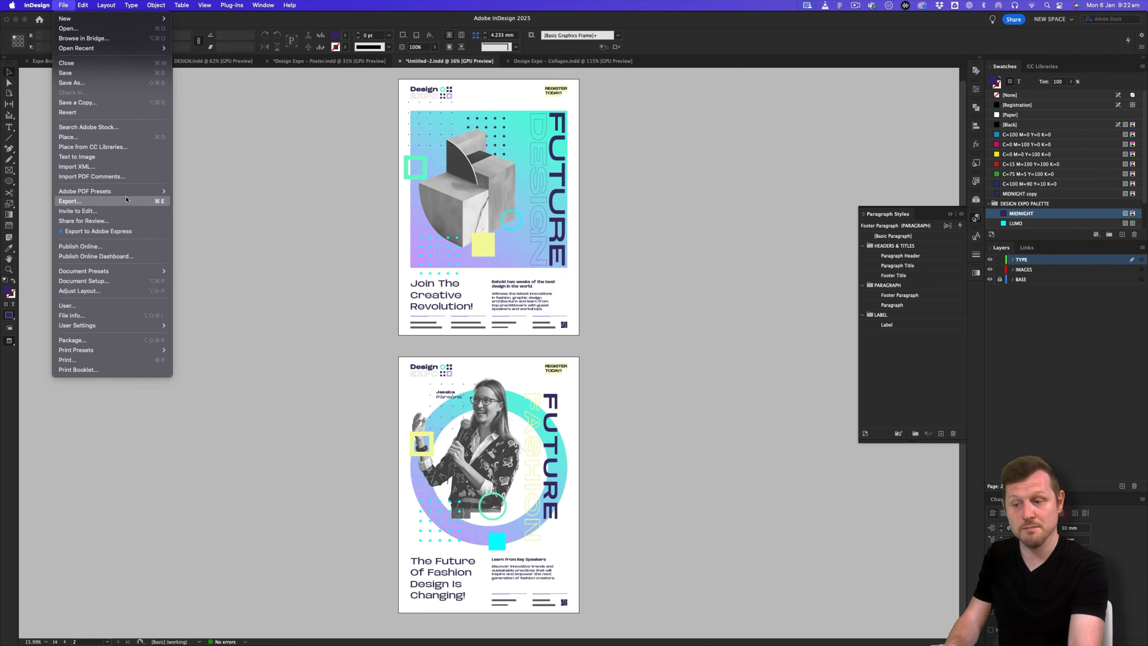
key("super+e")
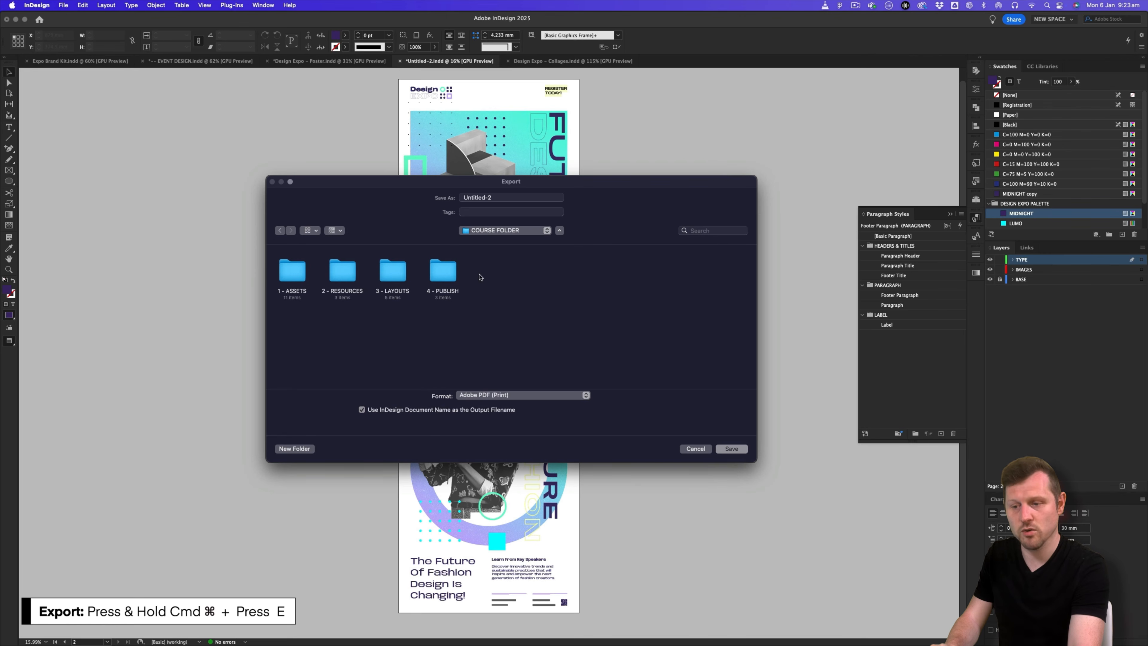
double_click(448, 272)
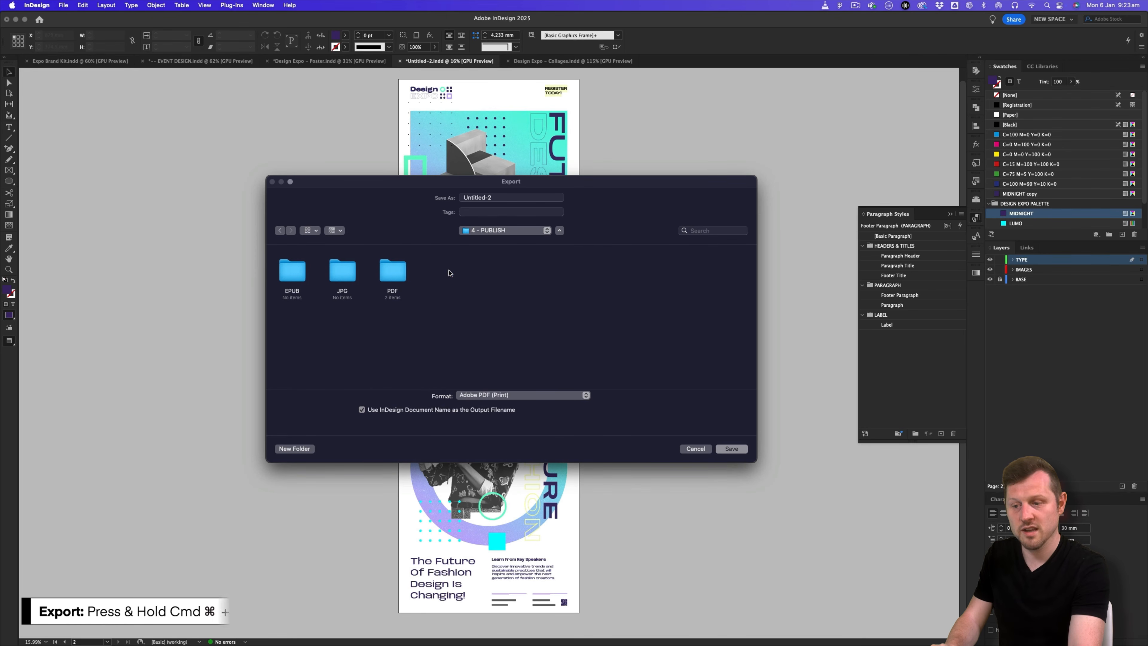
double_click(393, 272)
triple_click(502, 197)
type("Design Expo - Poster 1")
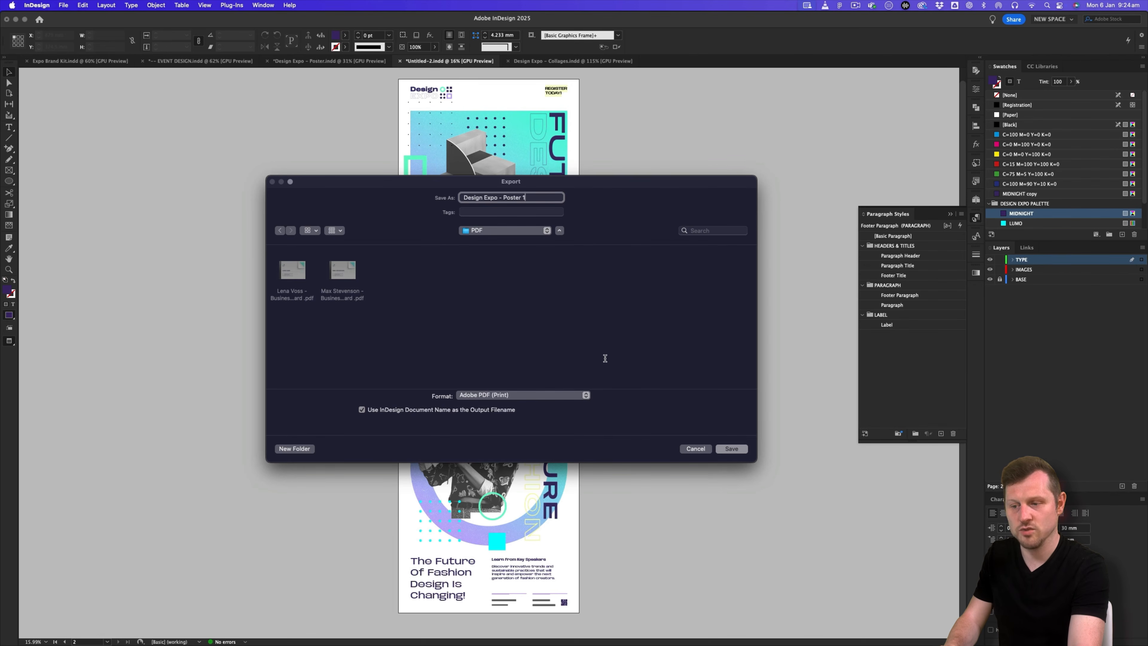
left_click(541, 395)
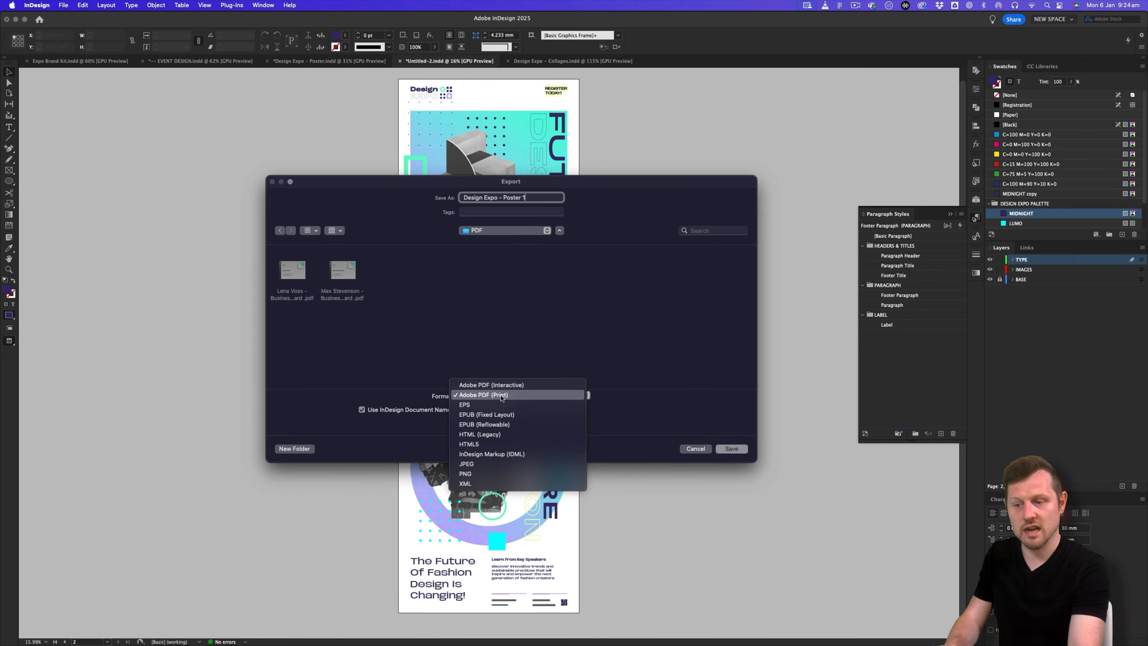
left_click(483, 395)
left_click(731, 448)
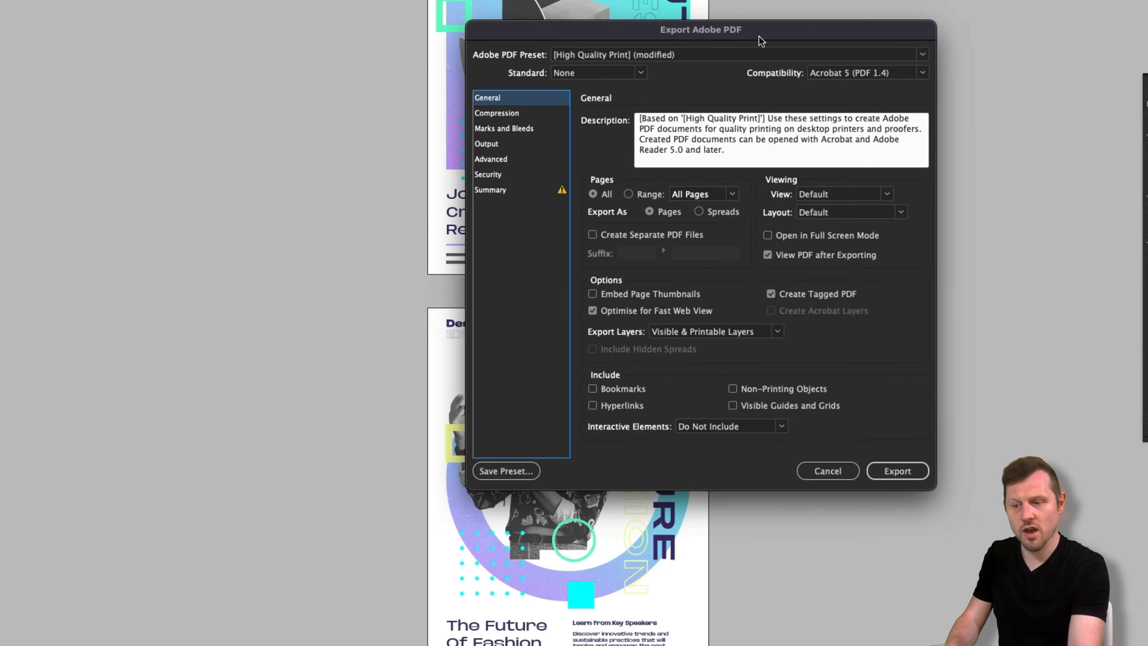
- Keep the modified High Quality Print preset, limit the export to page 1 as single pages, and keep viewing the PDF after exporting enabled
left_click_drag(760, 40, 646, 85)
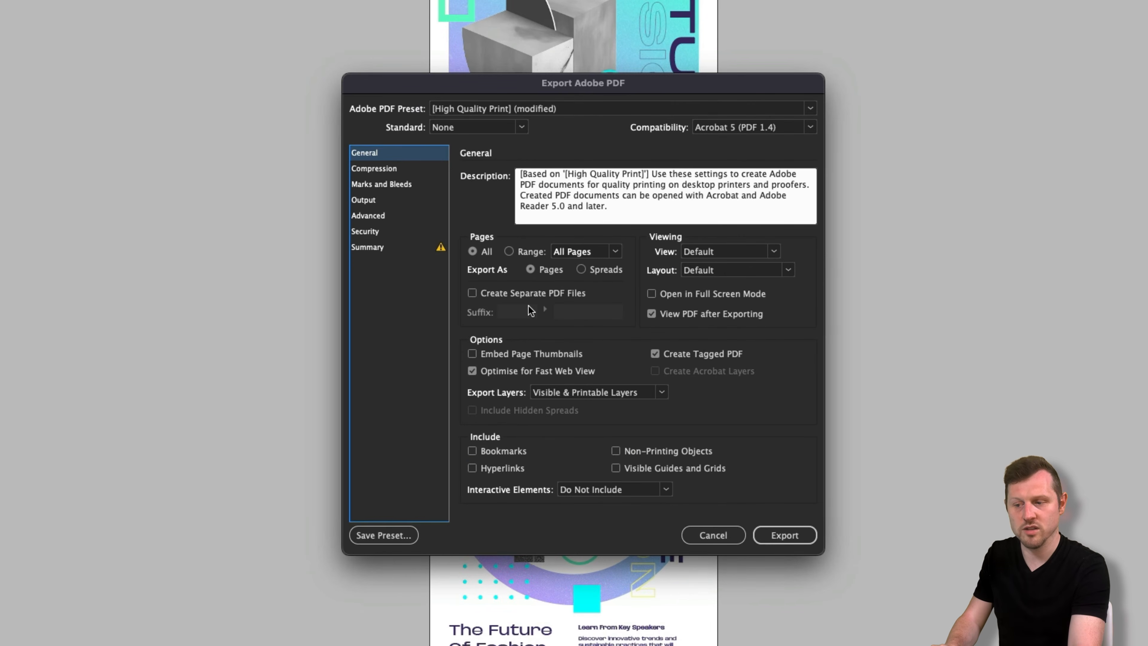
left_click(504, 110)
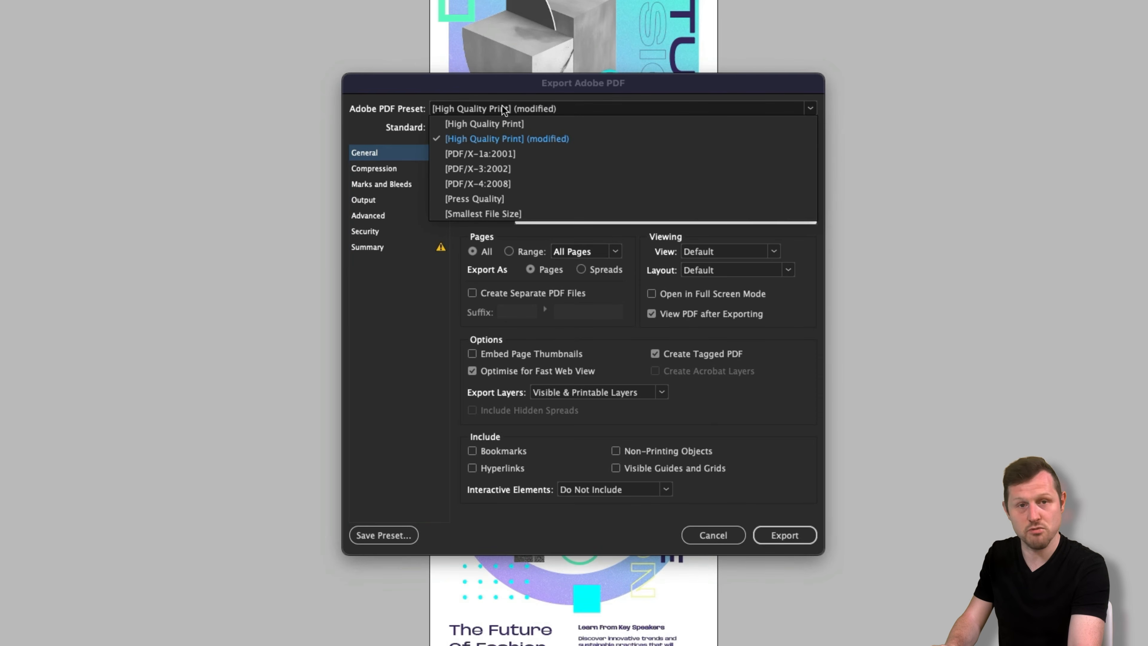
left_click(483, 139)
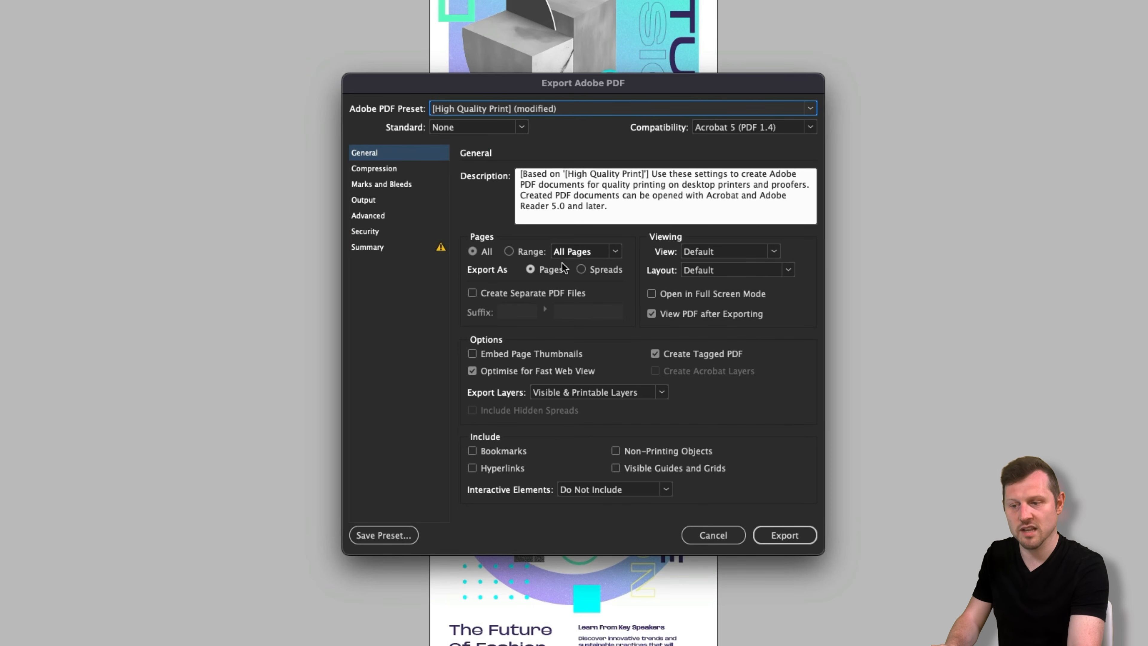
left_click(525, 252)
type("1")
left_click(556, 270)
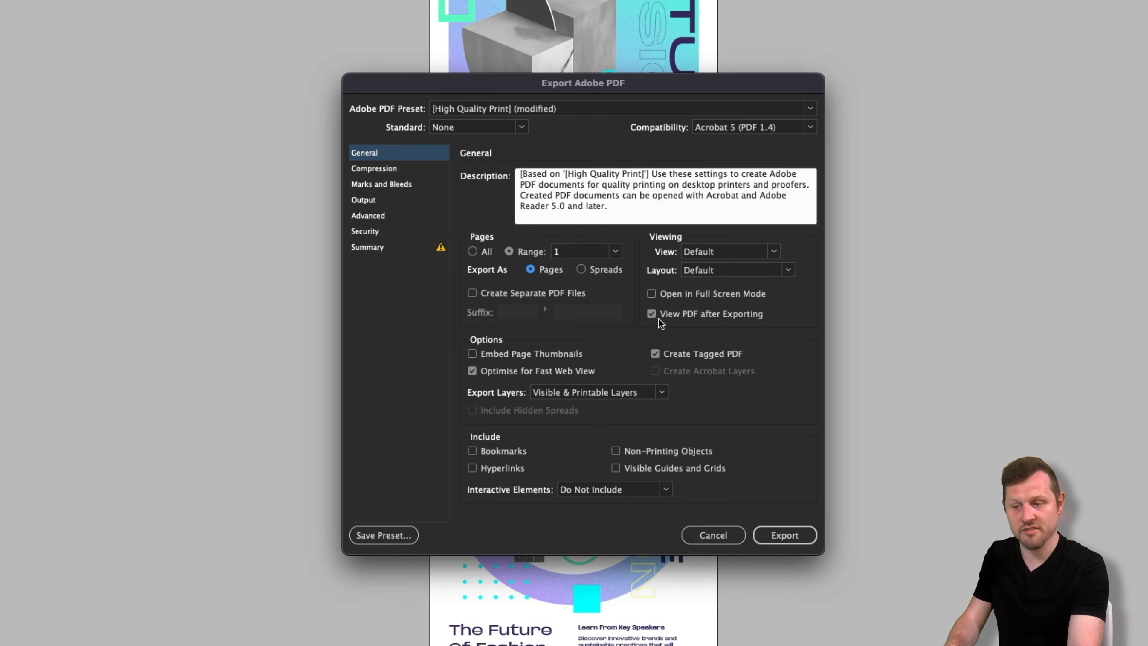
left_click(651, 313)
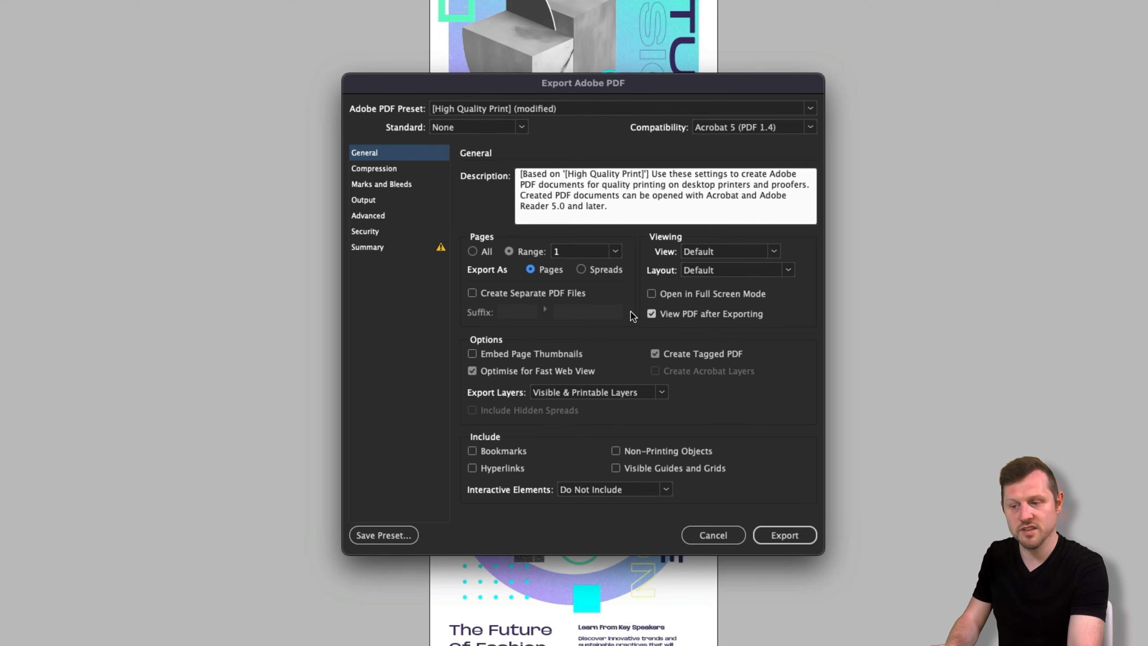
- Include crop marks and the document bleed settings in the PDF and run the export
left_click(377, 186)
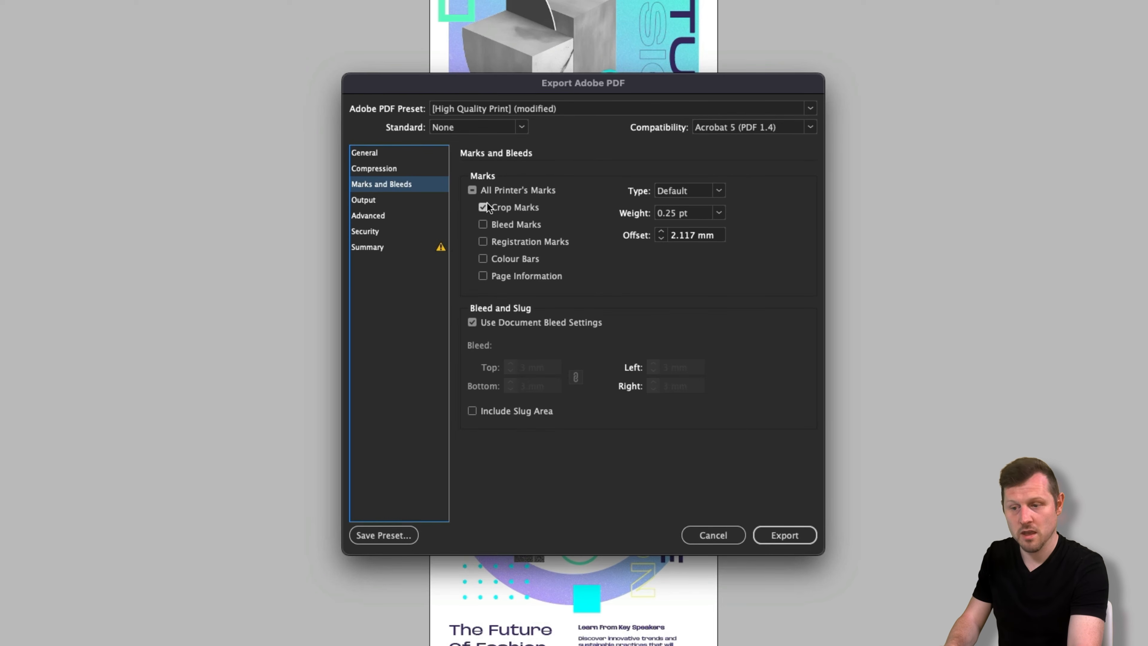
left_click(472, 323)
left_click(473, 322)
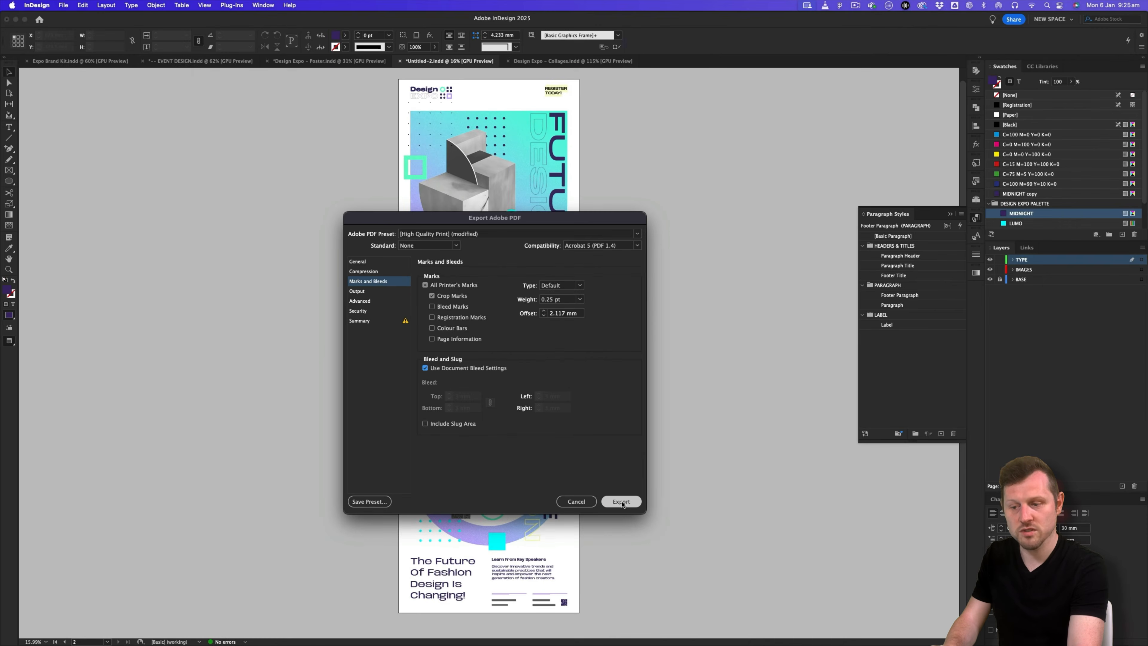
left_click(742, 526)
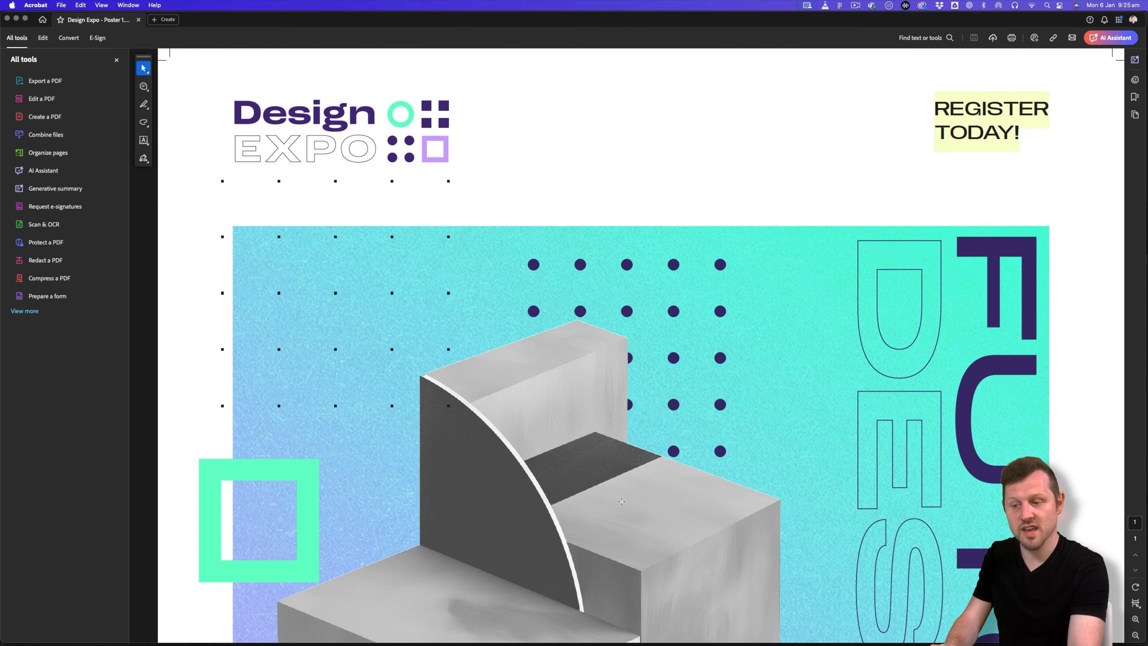
- Examine the exported Poster 1 PDF in Acrobat, checking the full page, its crop marks and its page thumbnail
left_click(116, 59)
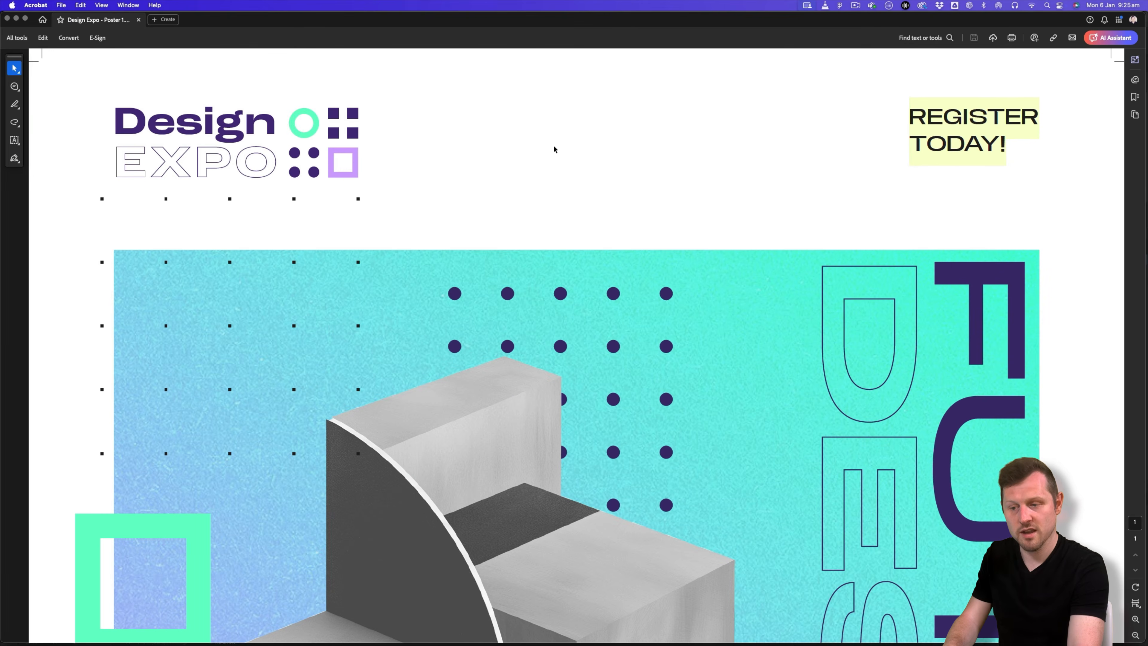
key("super+minus")
key("super+minus")
key("super+minus")
key("super+minus")
key("super+minus")
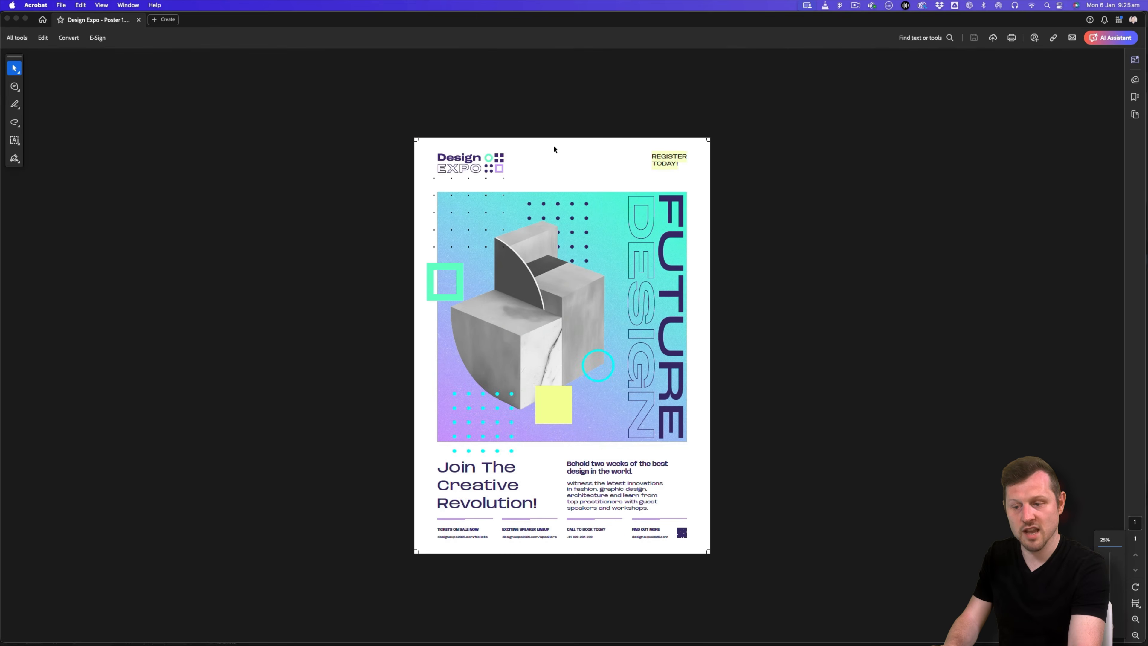
left_click(1135, 115)
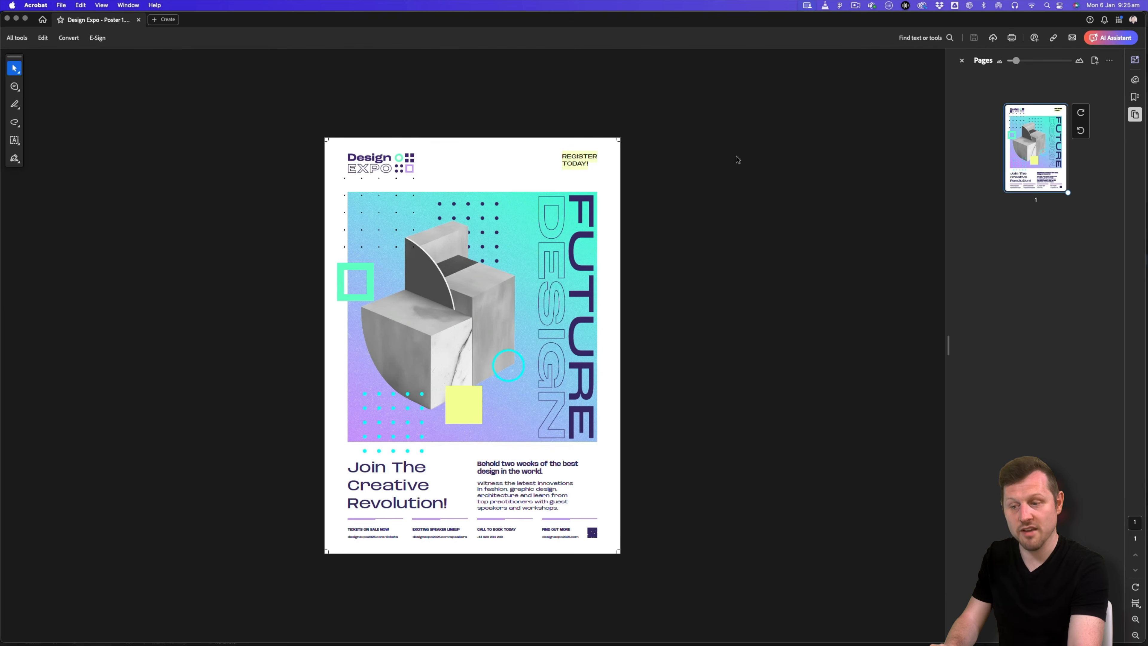
scroll(449, 358, "up", 3)
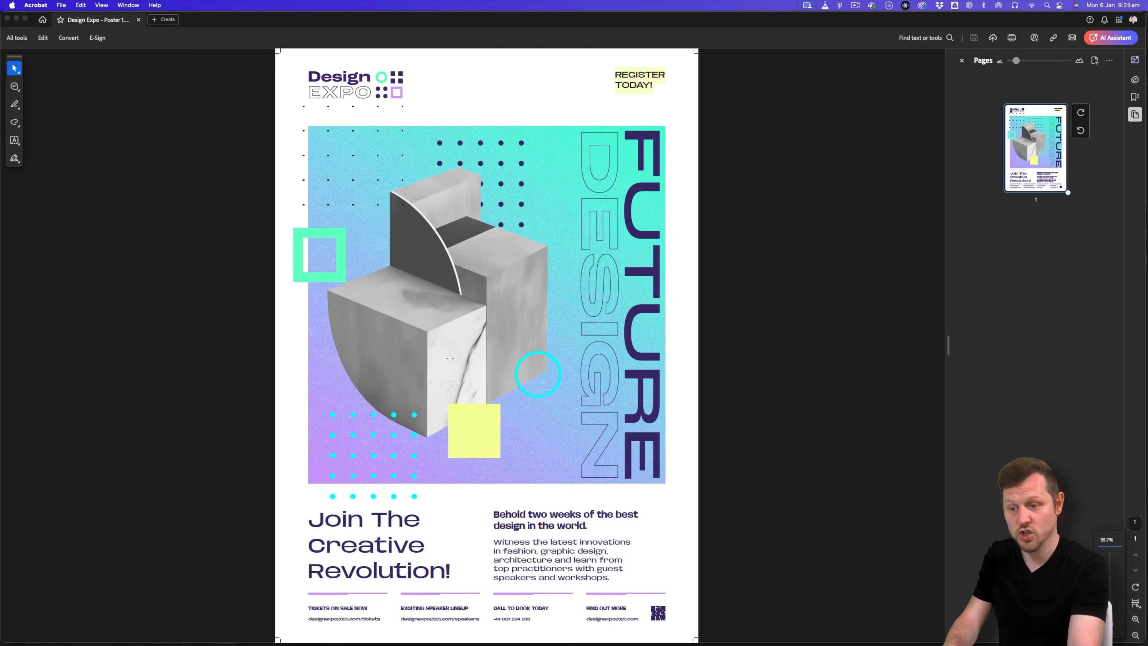